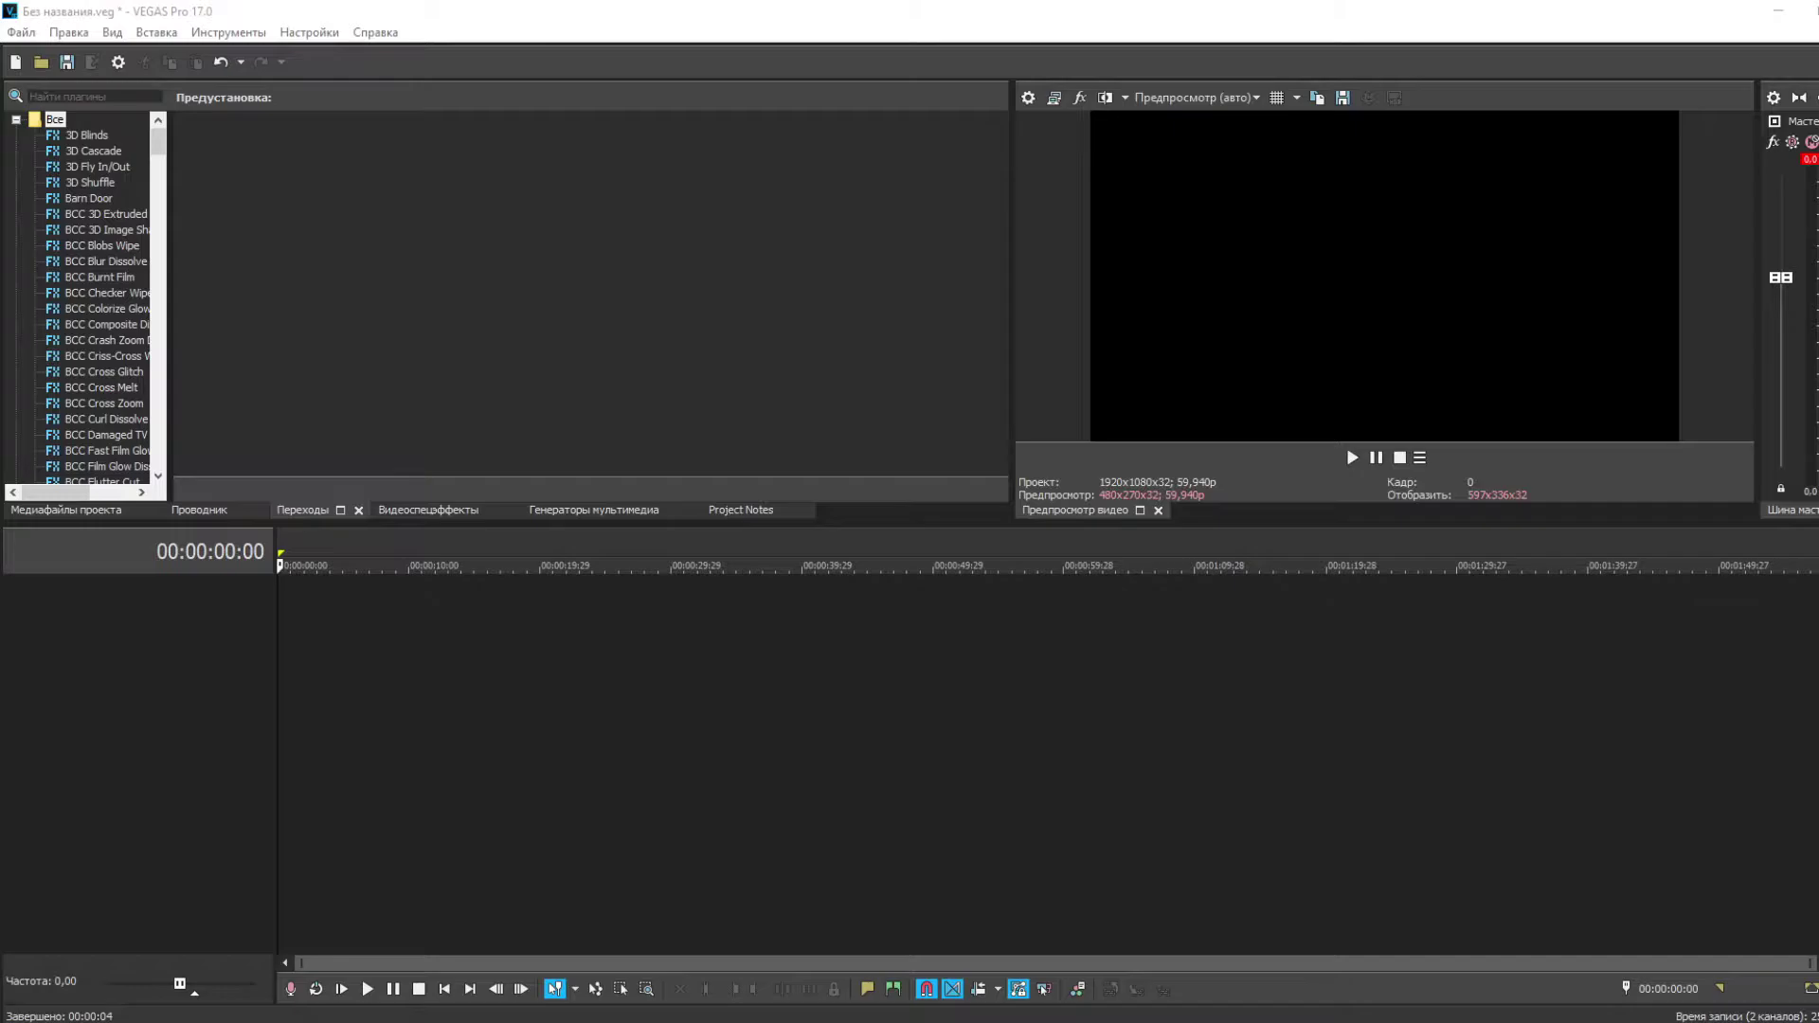
- Place the motocross video file with its audio at the start of the empty timeline and select its video event
left_click_drag(1800, 687, 283, 692)
left_click(796, 735)
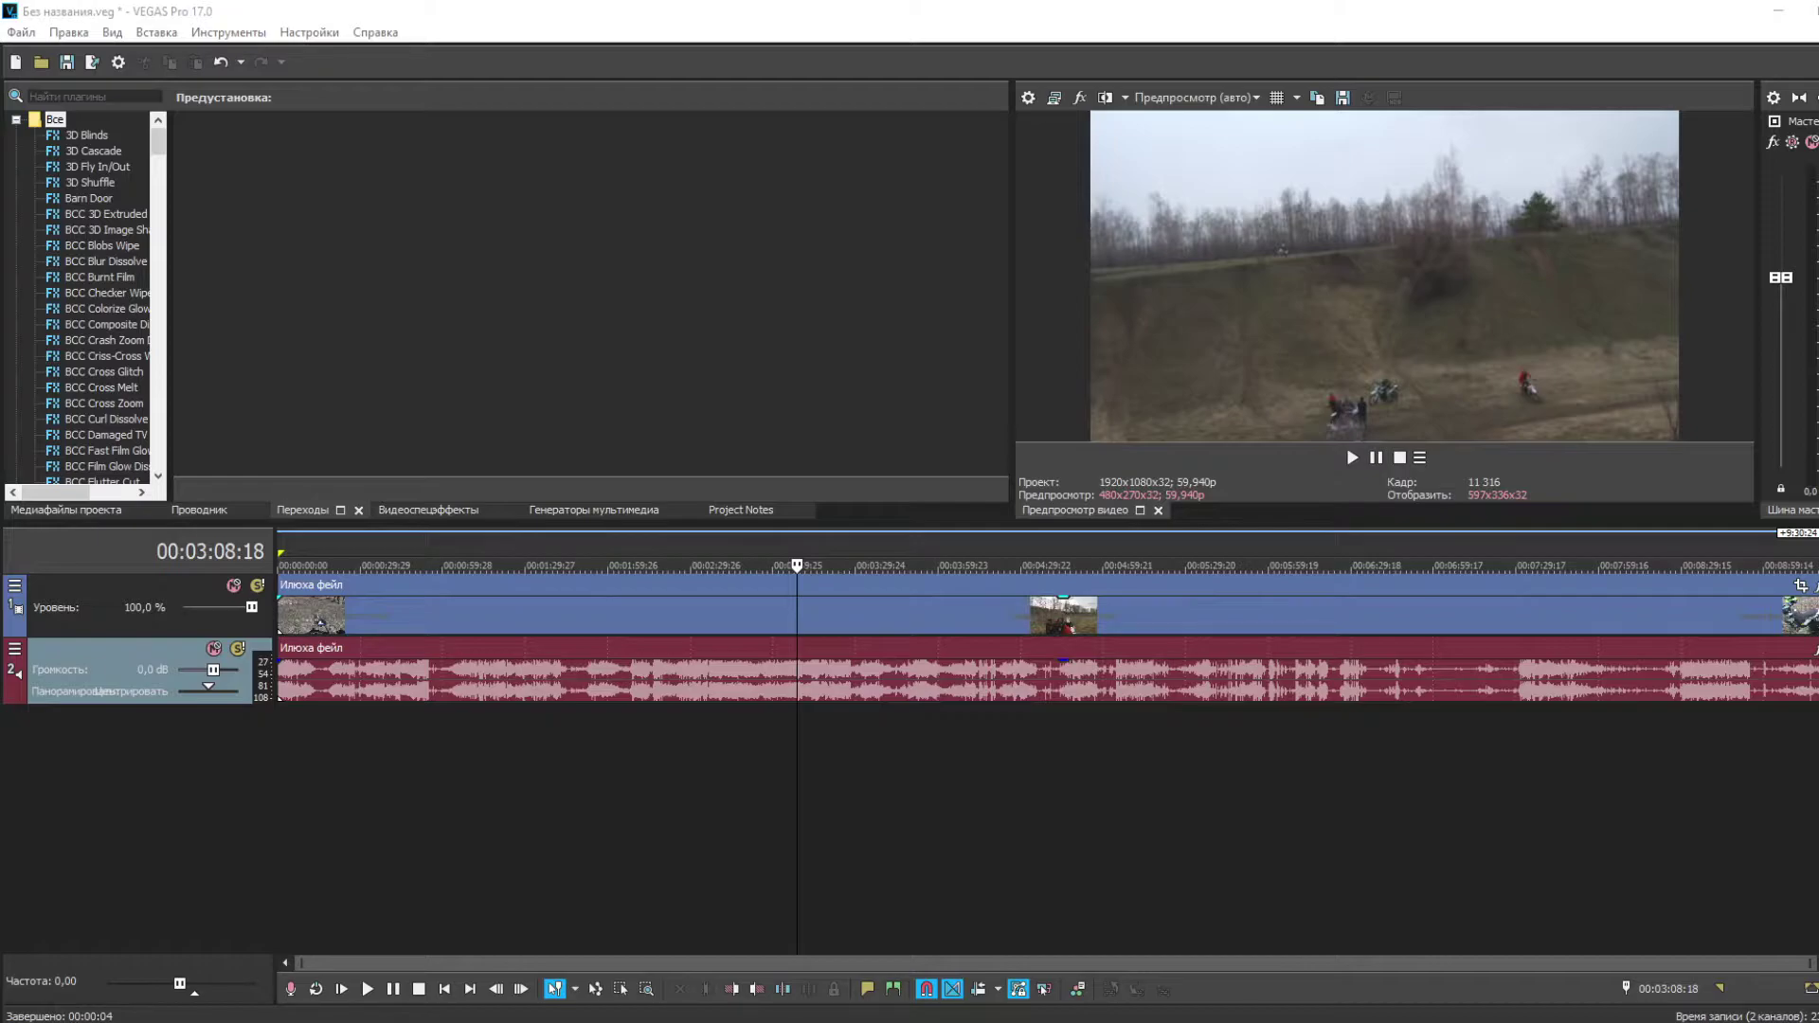
left_click(853, 765)
left_click(863, 624)
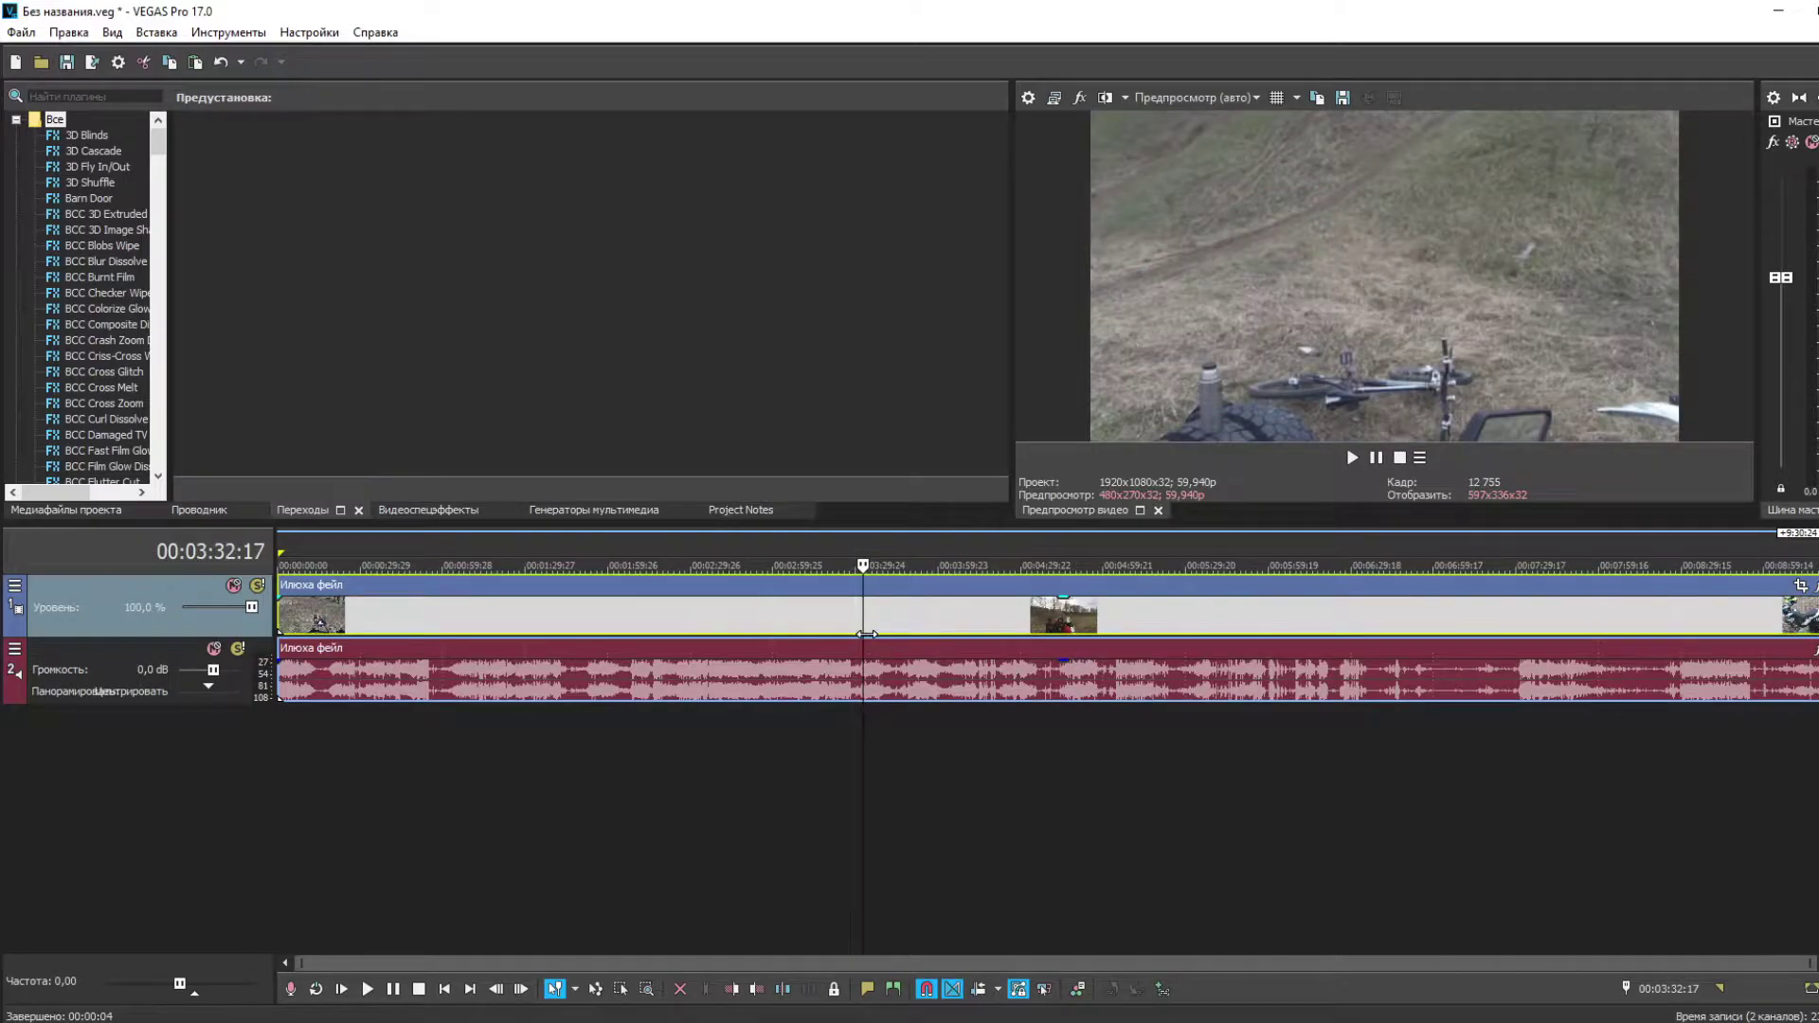
- Play the footage from 00:04:28:23 and lower the audio track's volume to -3.2 dB
left_click(880, 716)
left_click_drag(880, 717, 1018, 708)
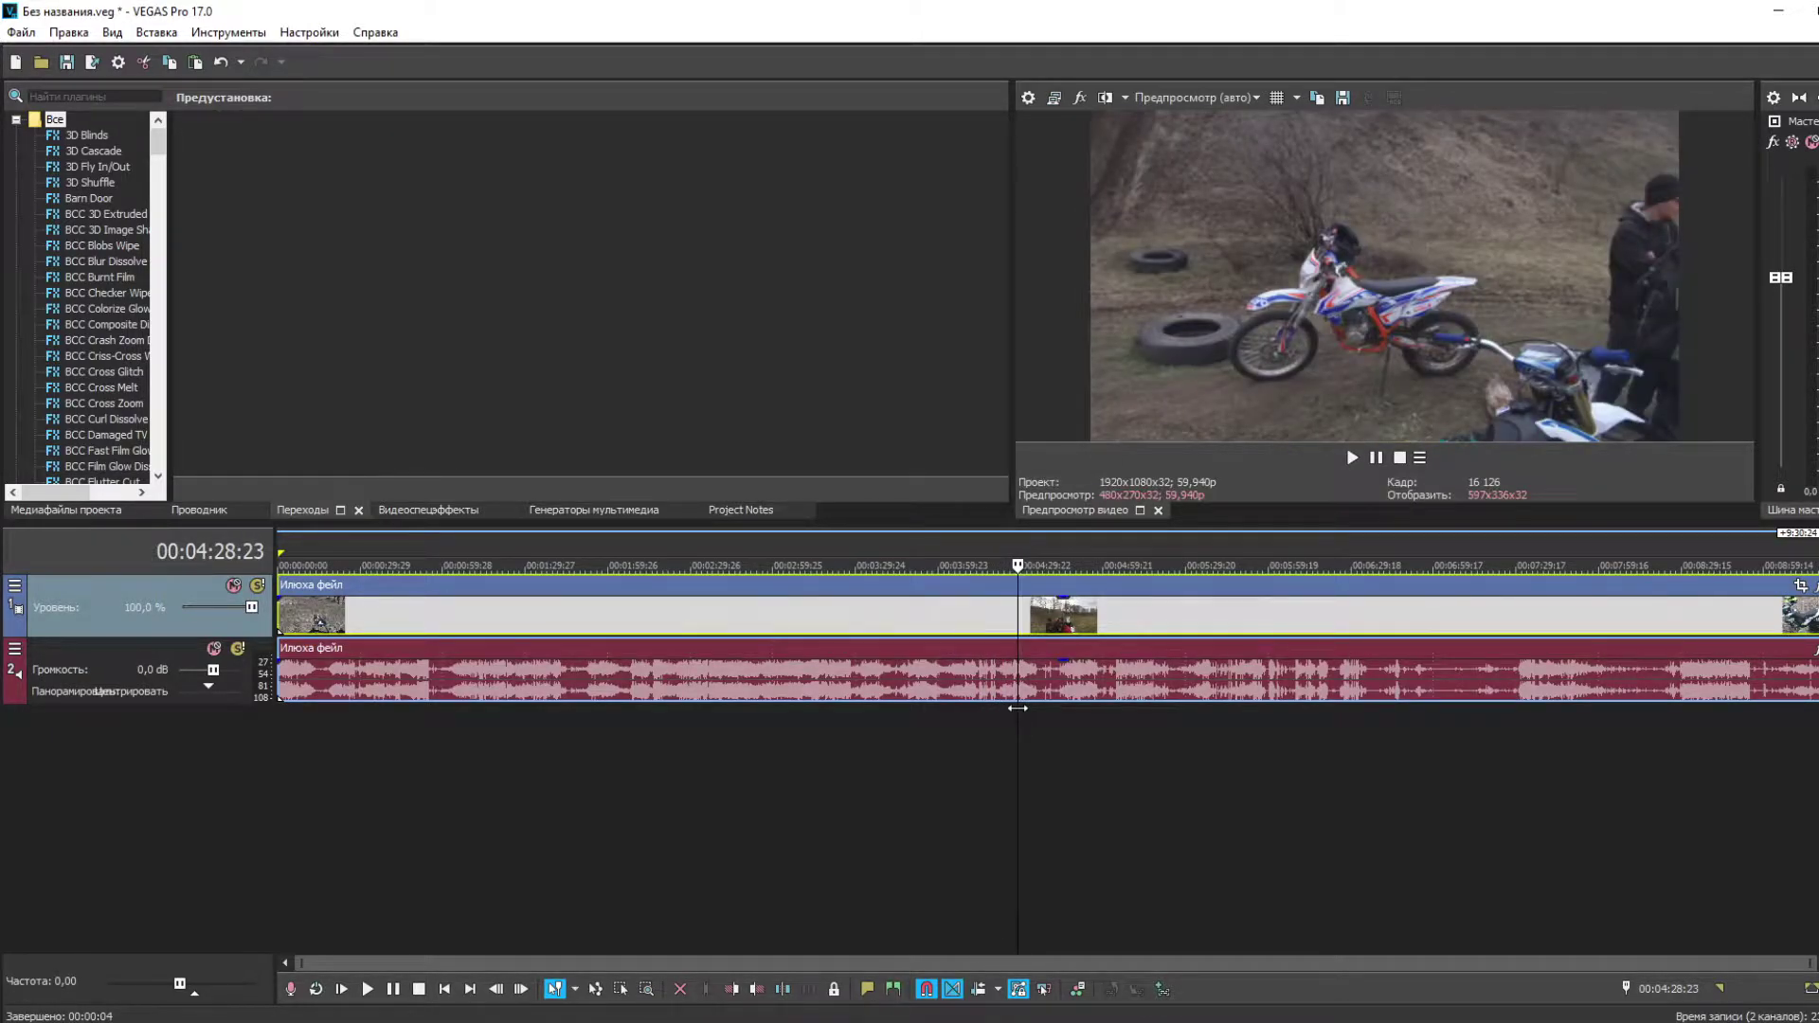
left_click(1352, 458)
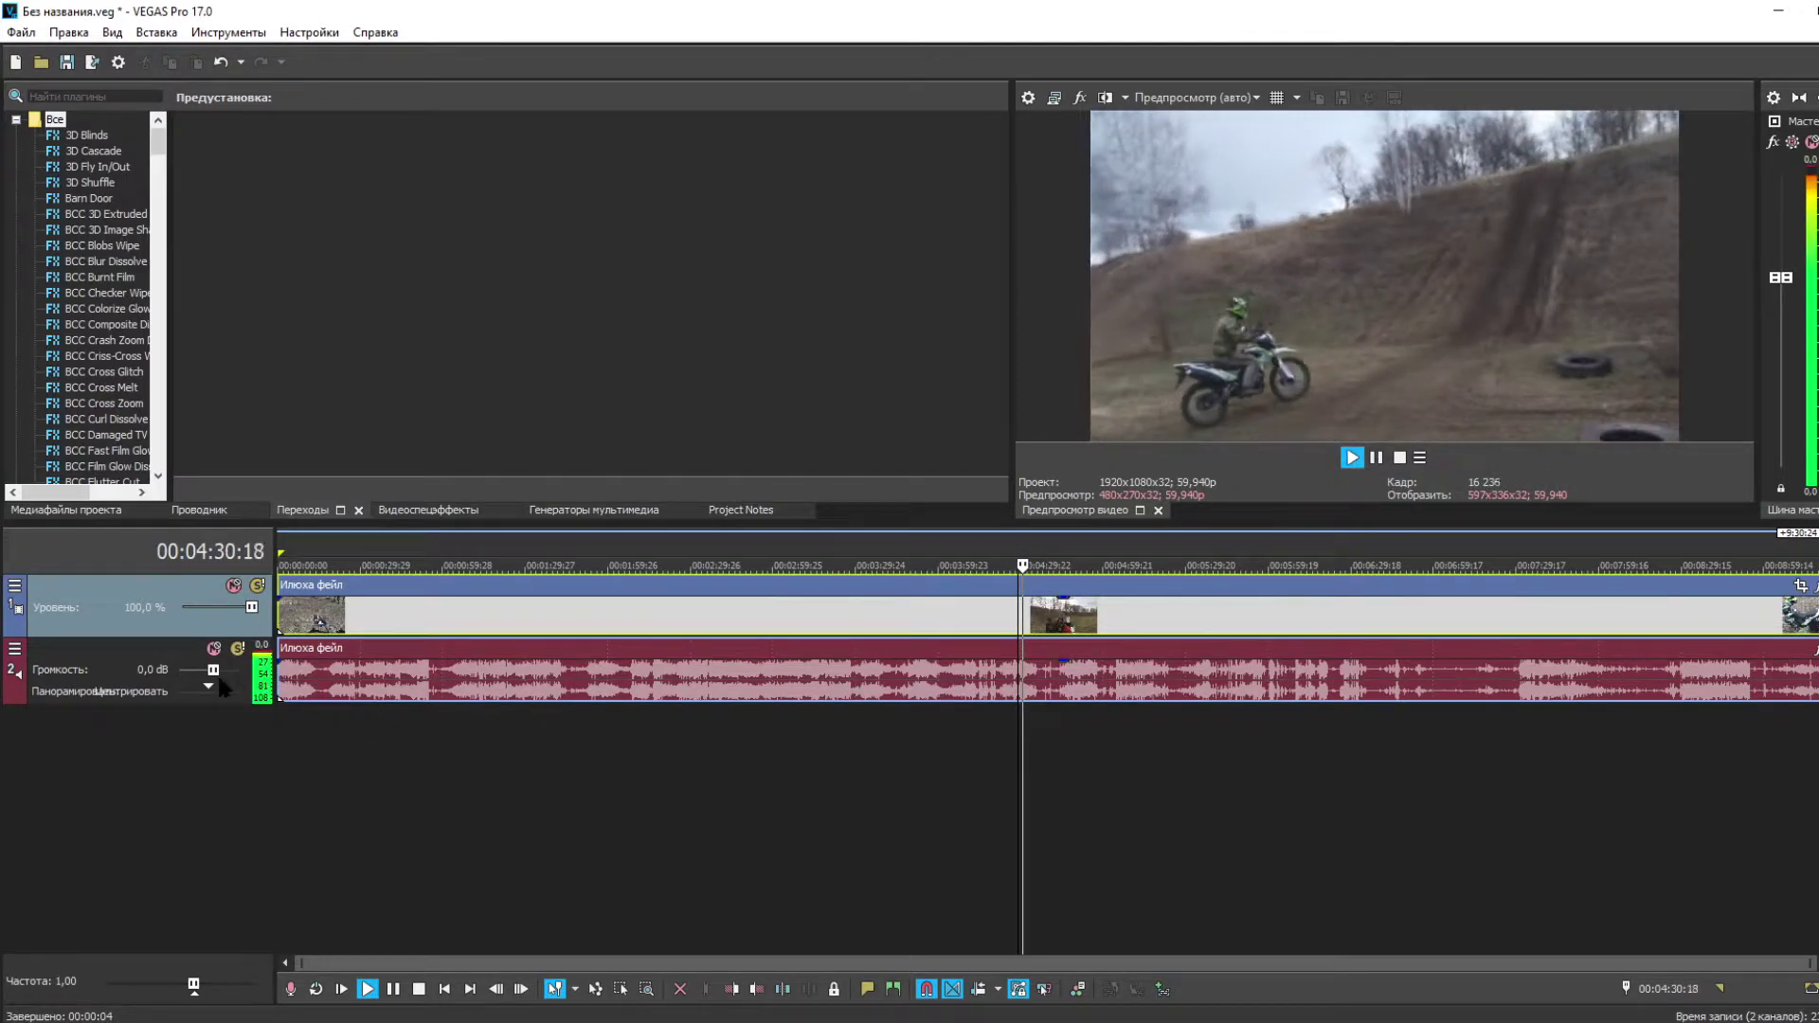
left_click_drag(219, 679, 208, 680)
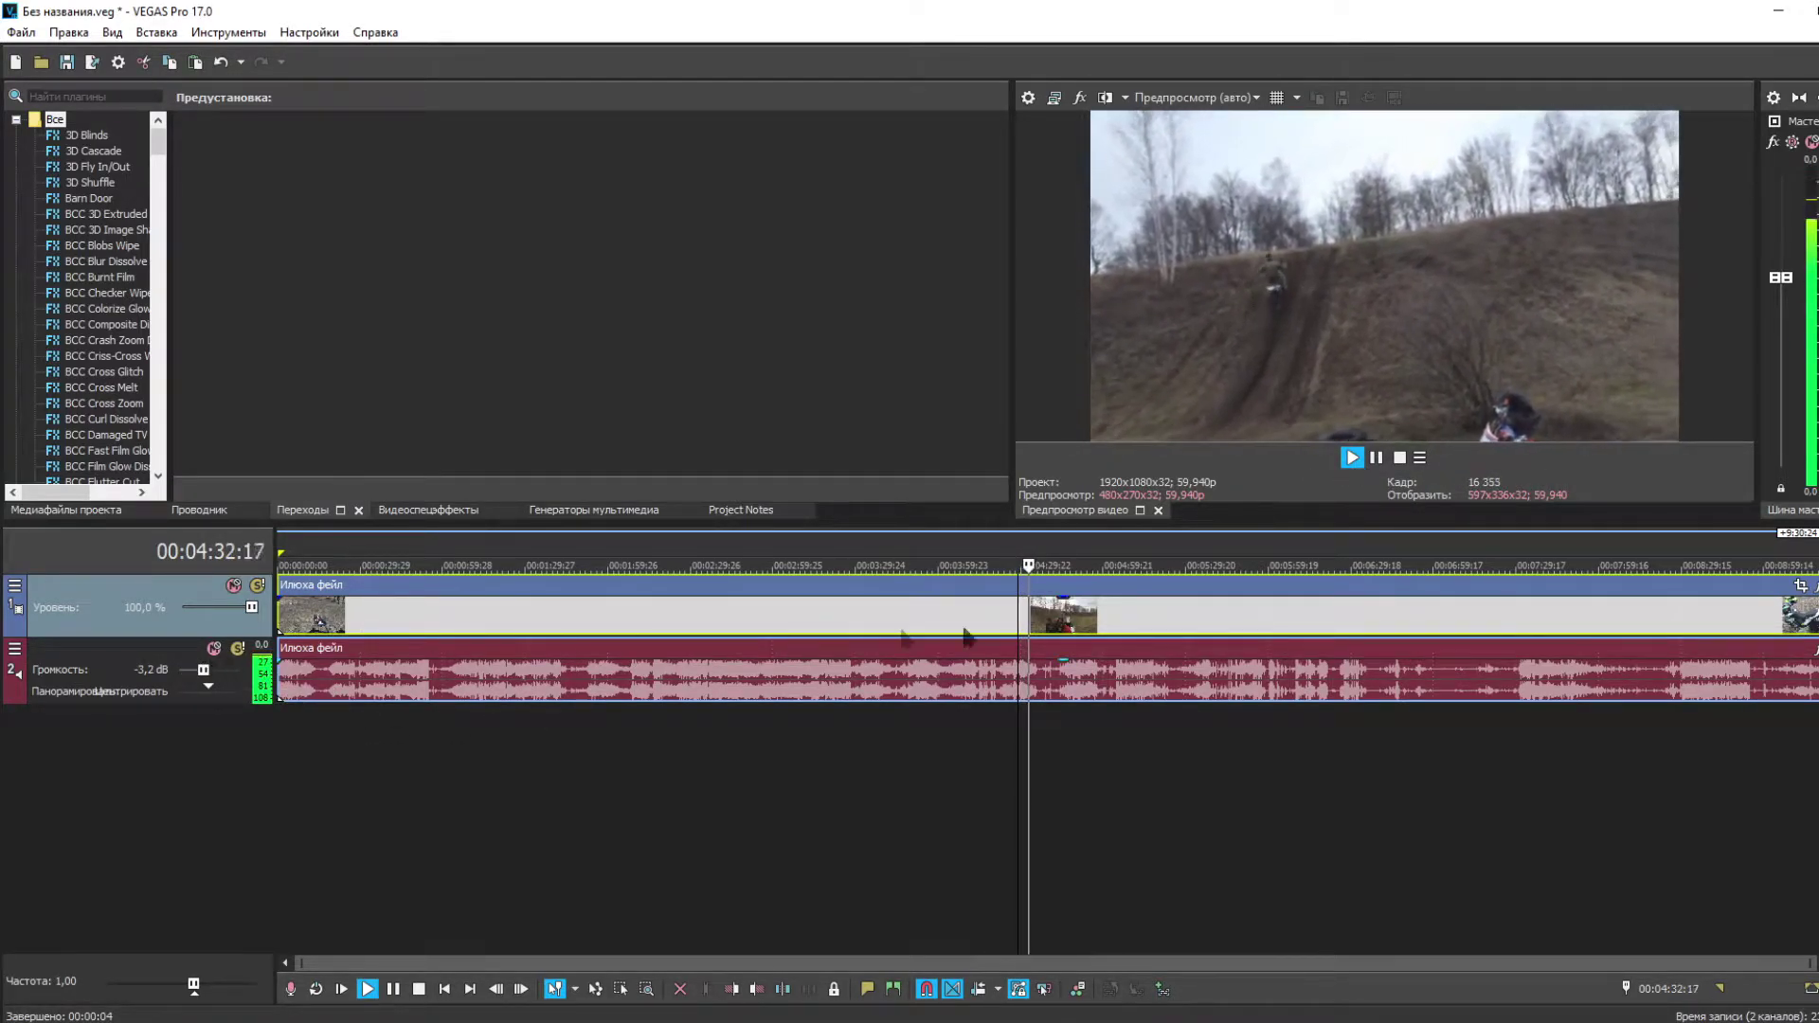
- Split the clip at 00:04:35:01 and move the remainder farther along the timeline, leaving a gap after the cut
left_click(1377, 458)
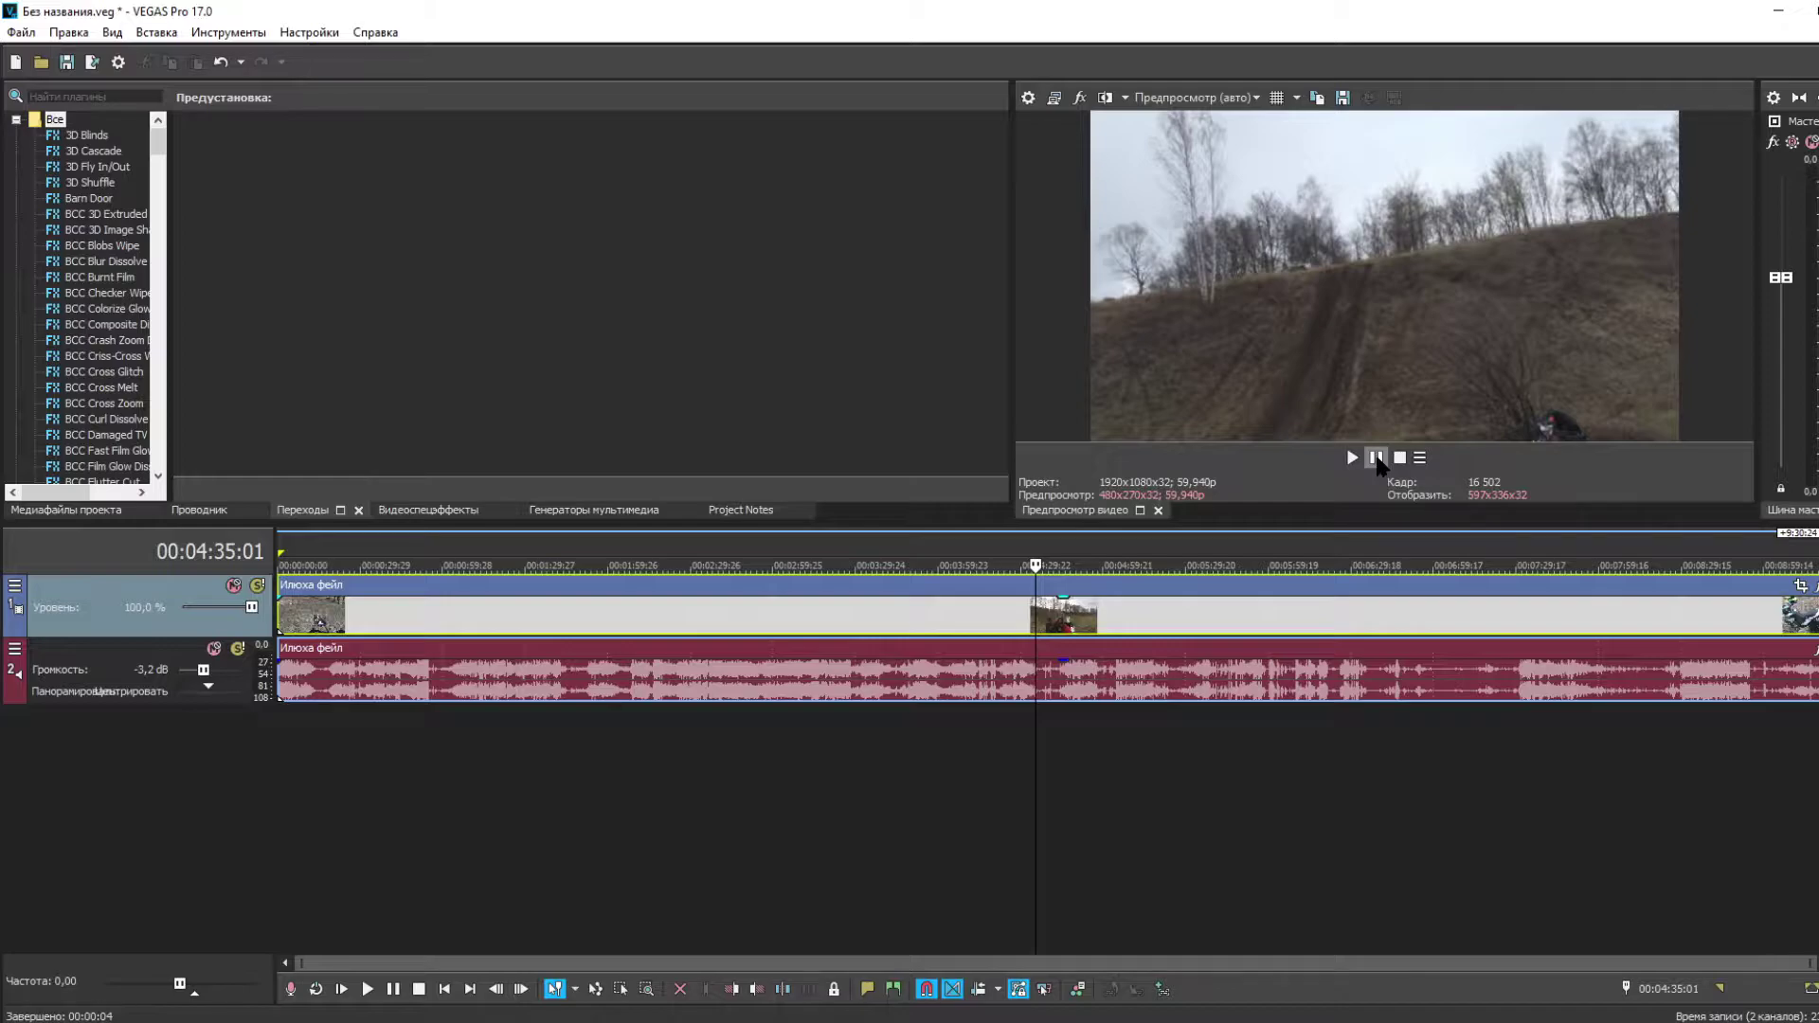
left_click(783, 988)
left_click_drag(1185, 630, 1770, 606)
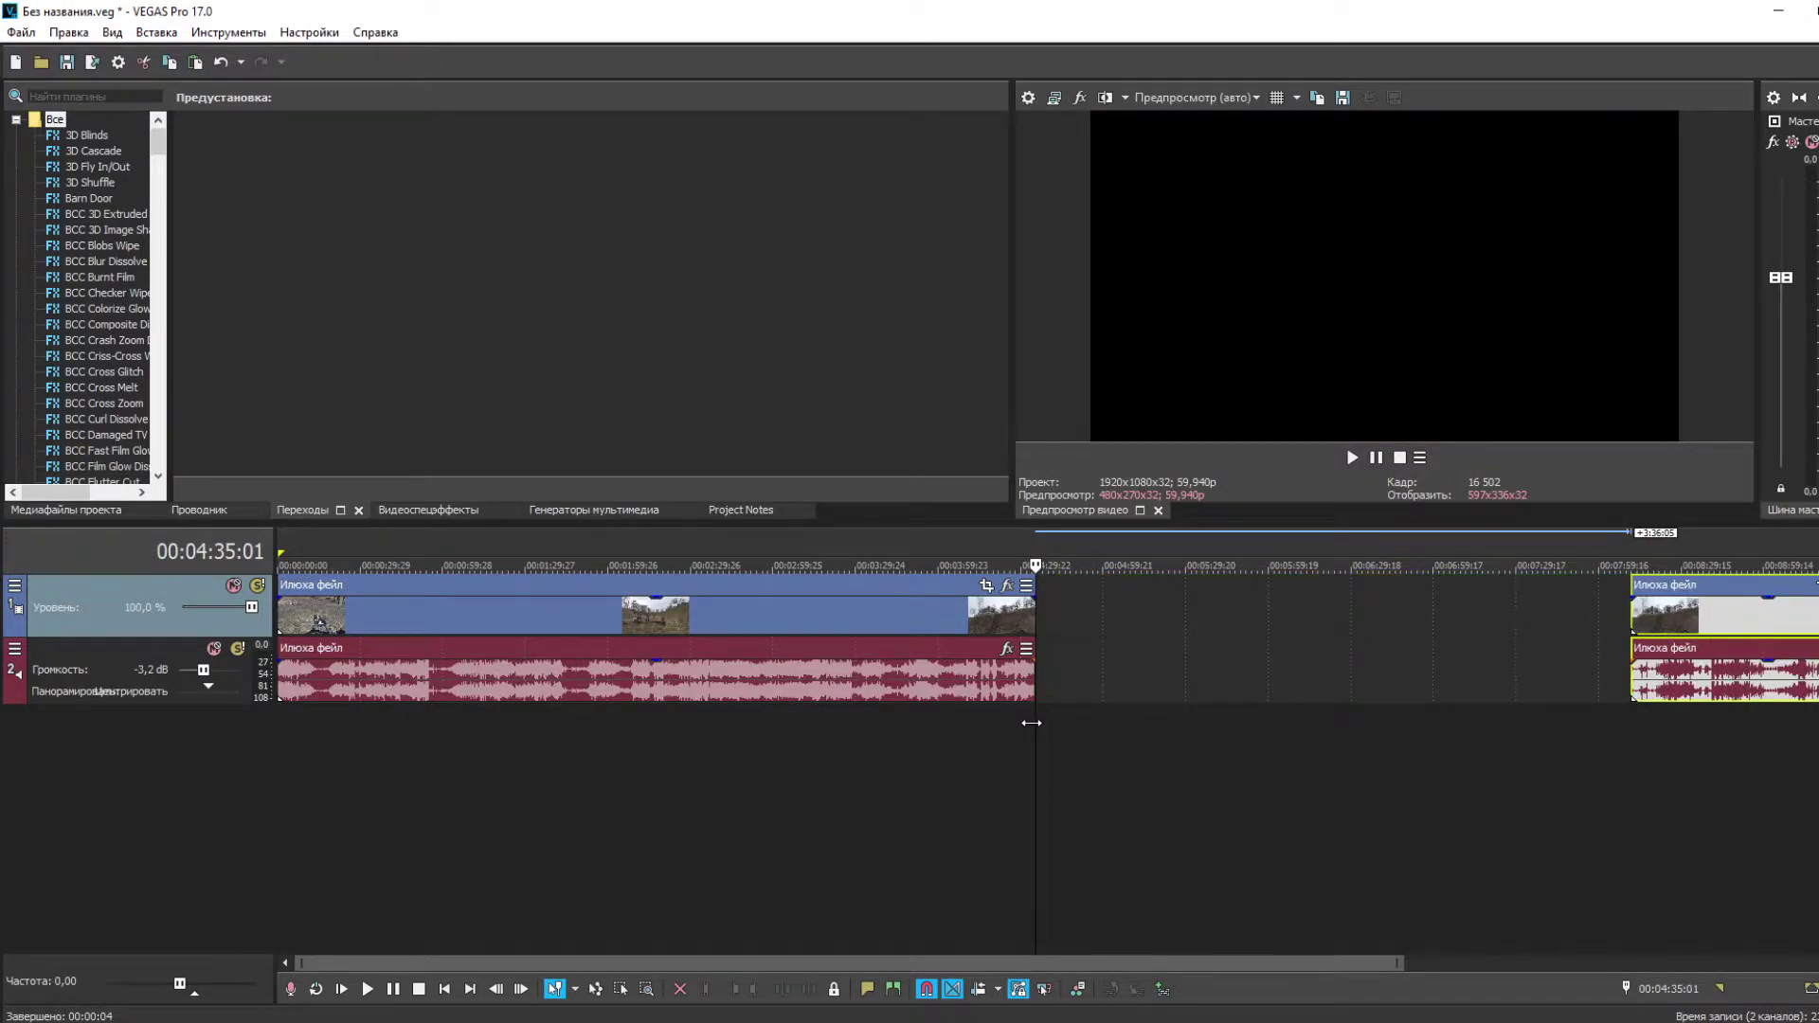
- Find the moment of the rider's fail near the end of the first part and split the clip there at 00:04:33:19
scroll(1031, 723, "up", 5)
left_click_drag(1064, 725, 1033, 725)
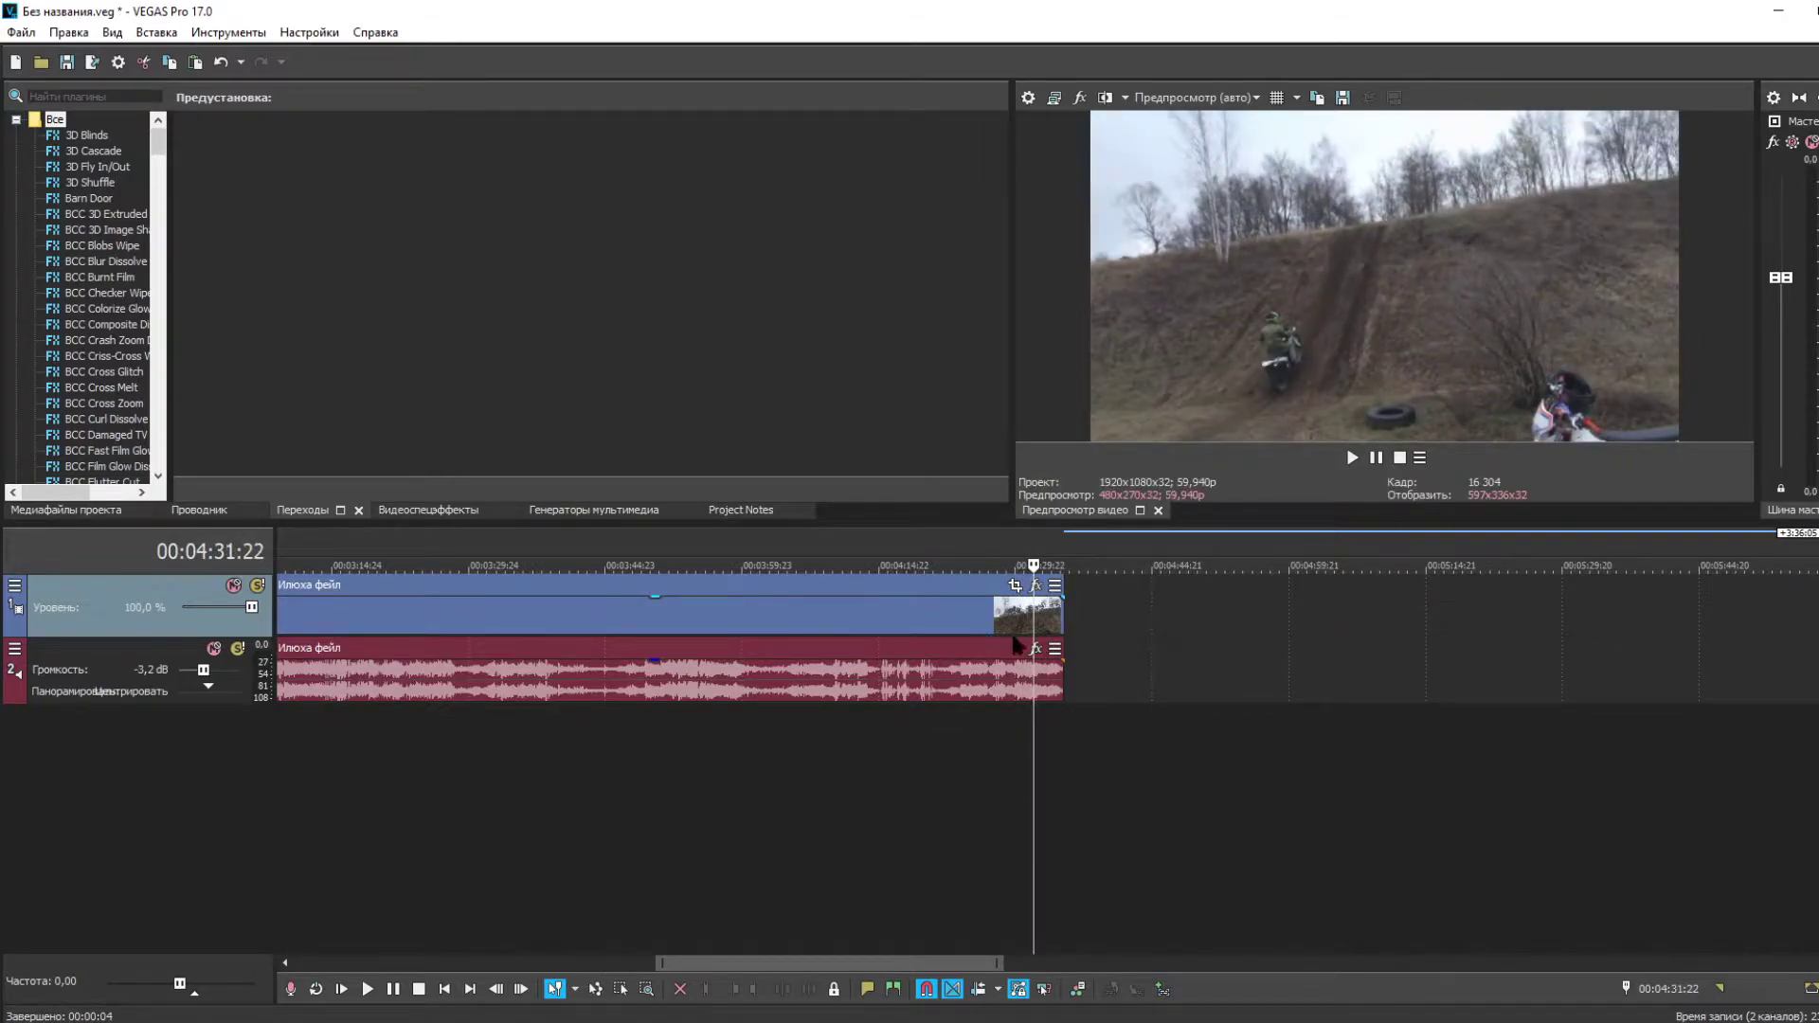
left_click(1031, 616)
left_click(1352, 458)
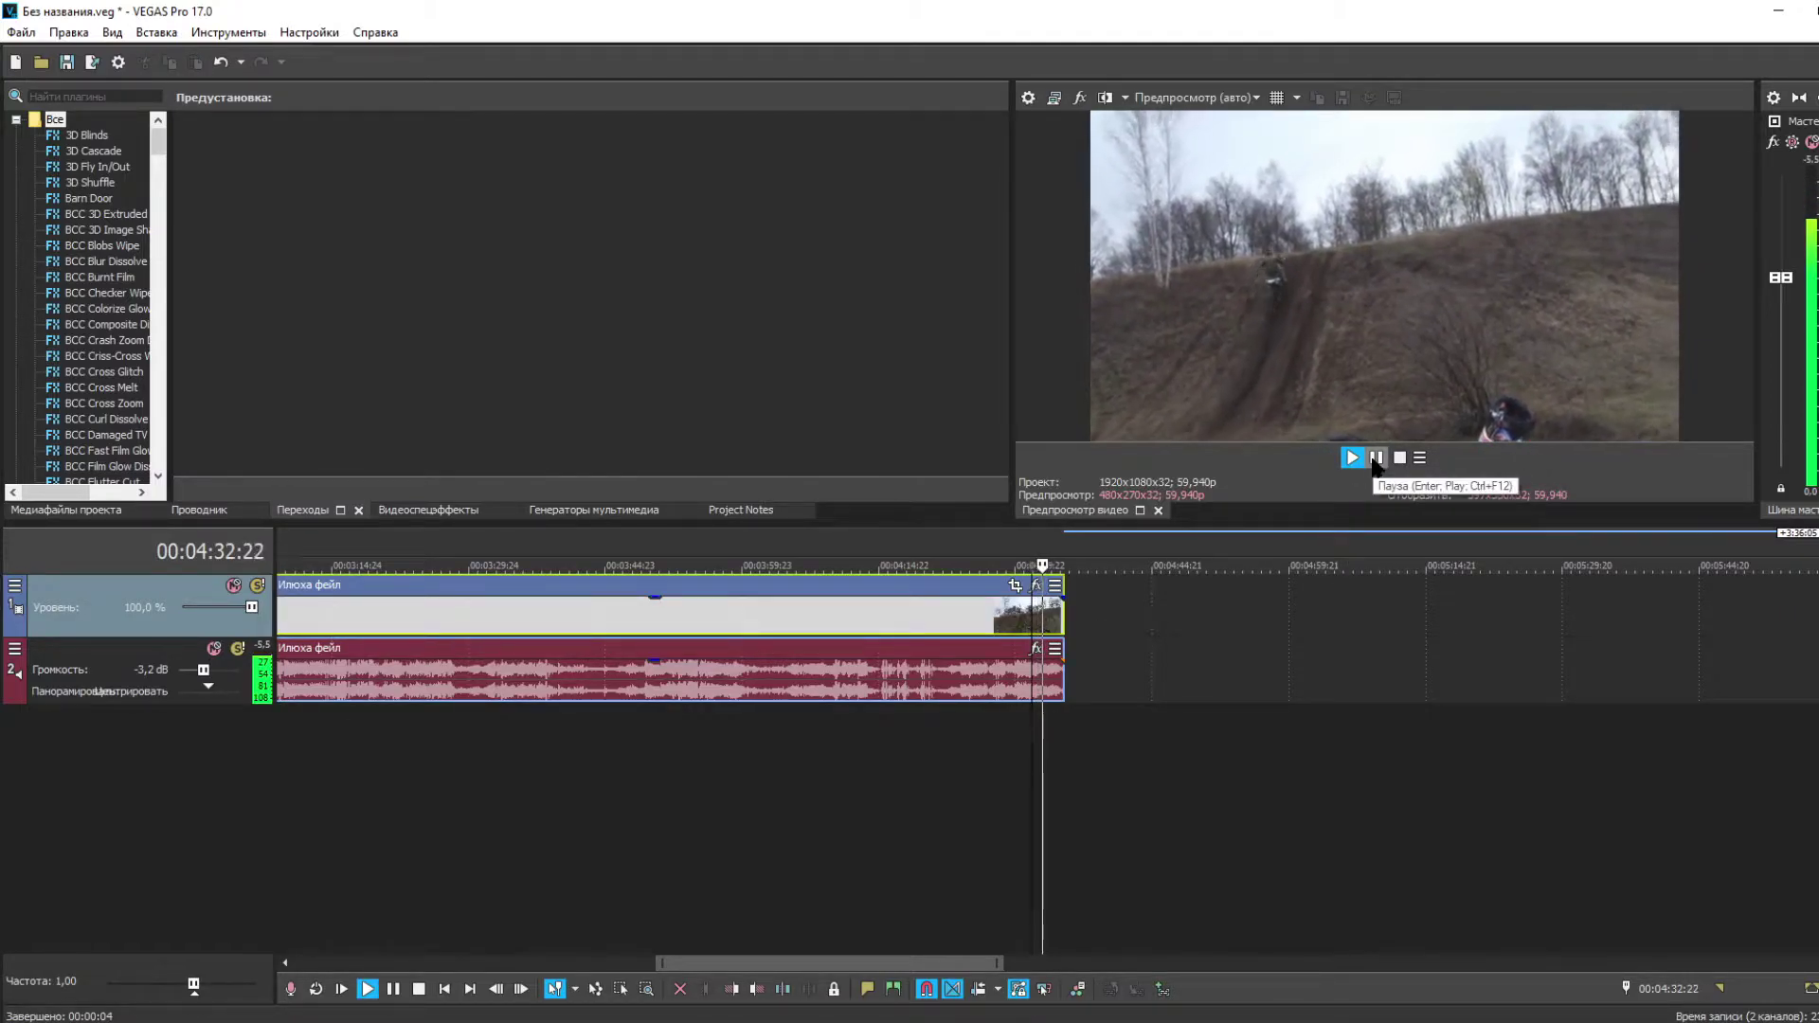
left_click(1376, 459)
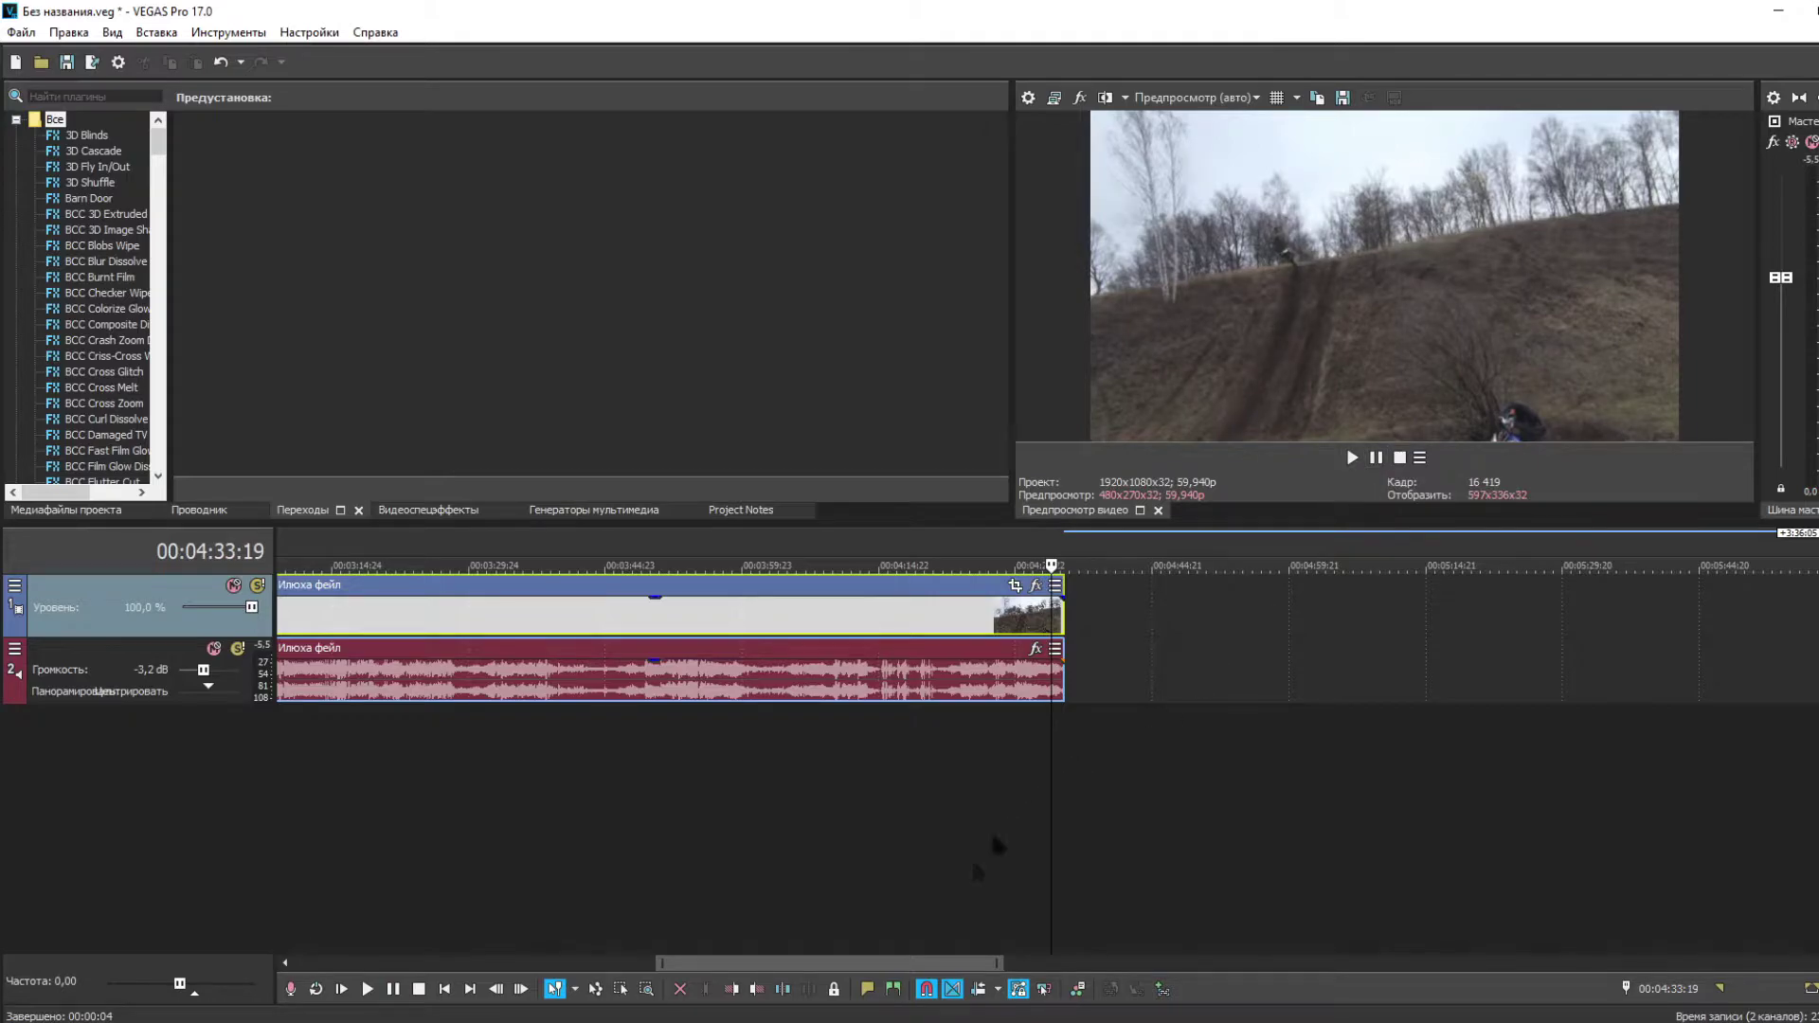
left_click(784, 988)
- Copy the short fragment after the new cut and paste three copies of it back to back behind the original
scroll(1135, 782, "up", 3)
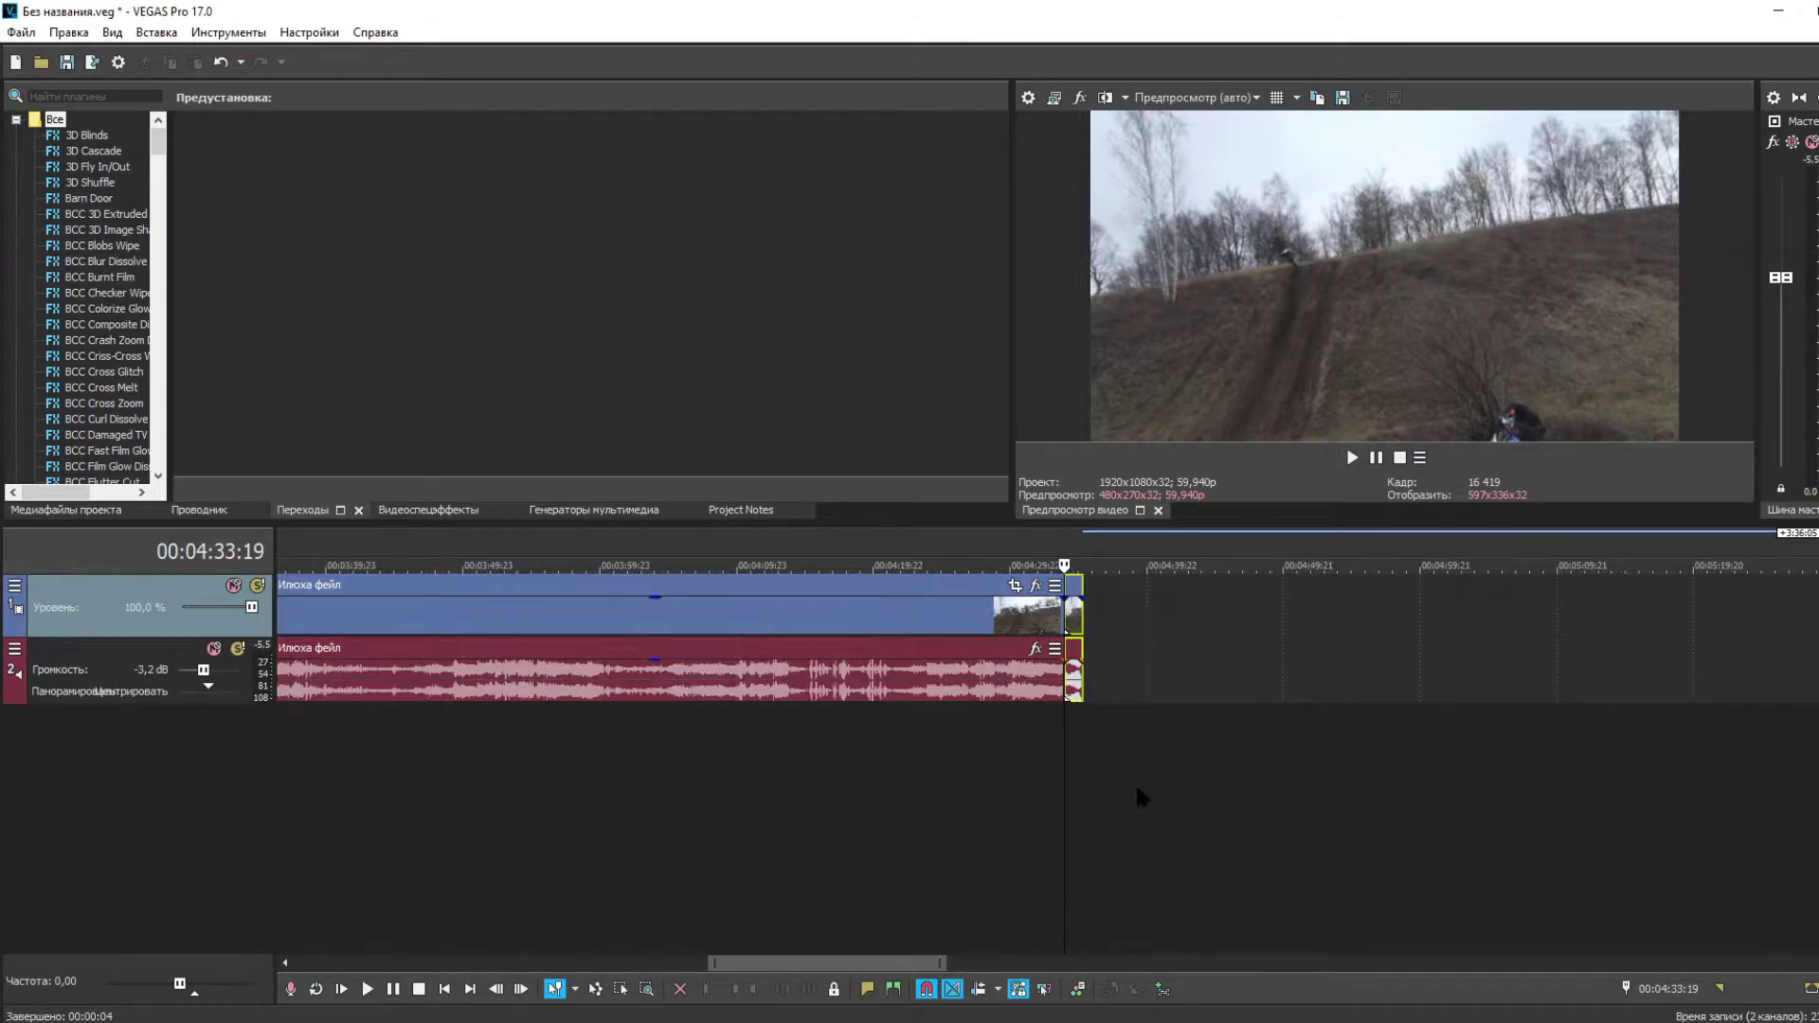
scroll(1135, 782, "up", 2)
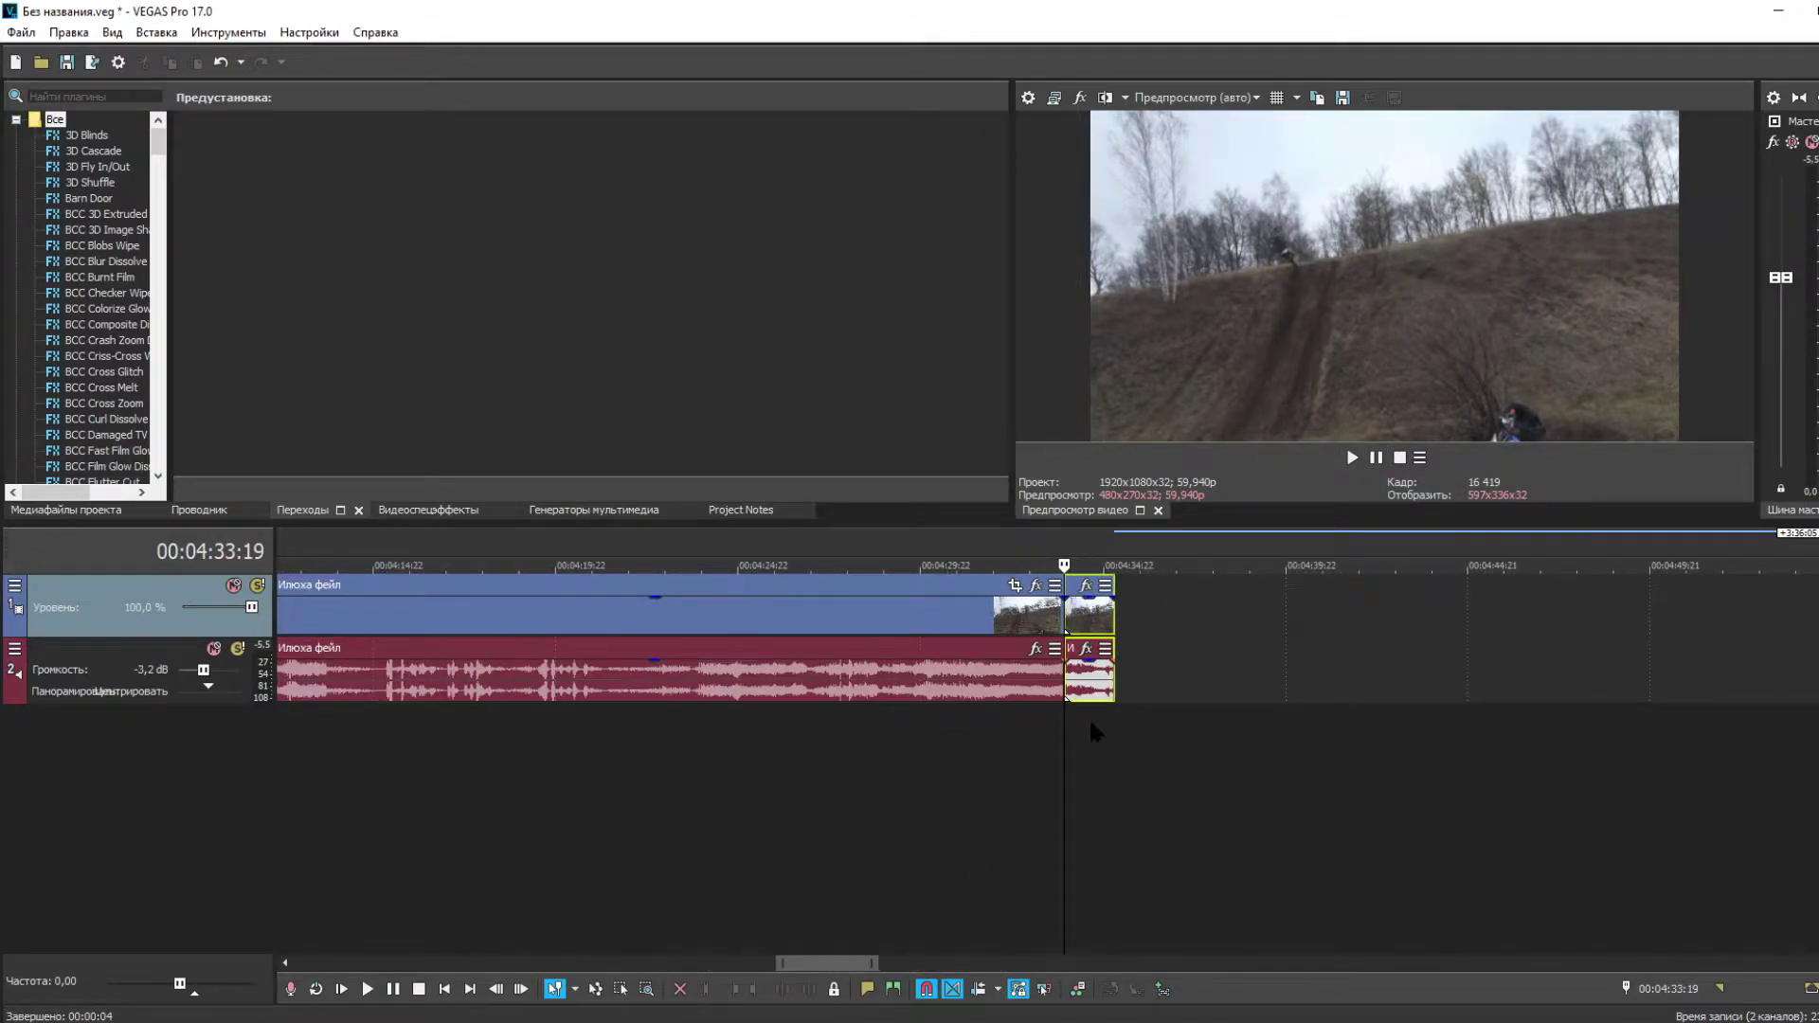
scroll(1091, 725, "up", 5)
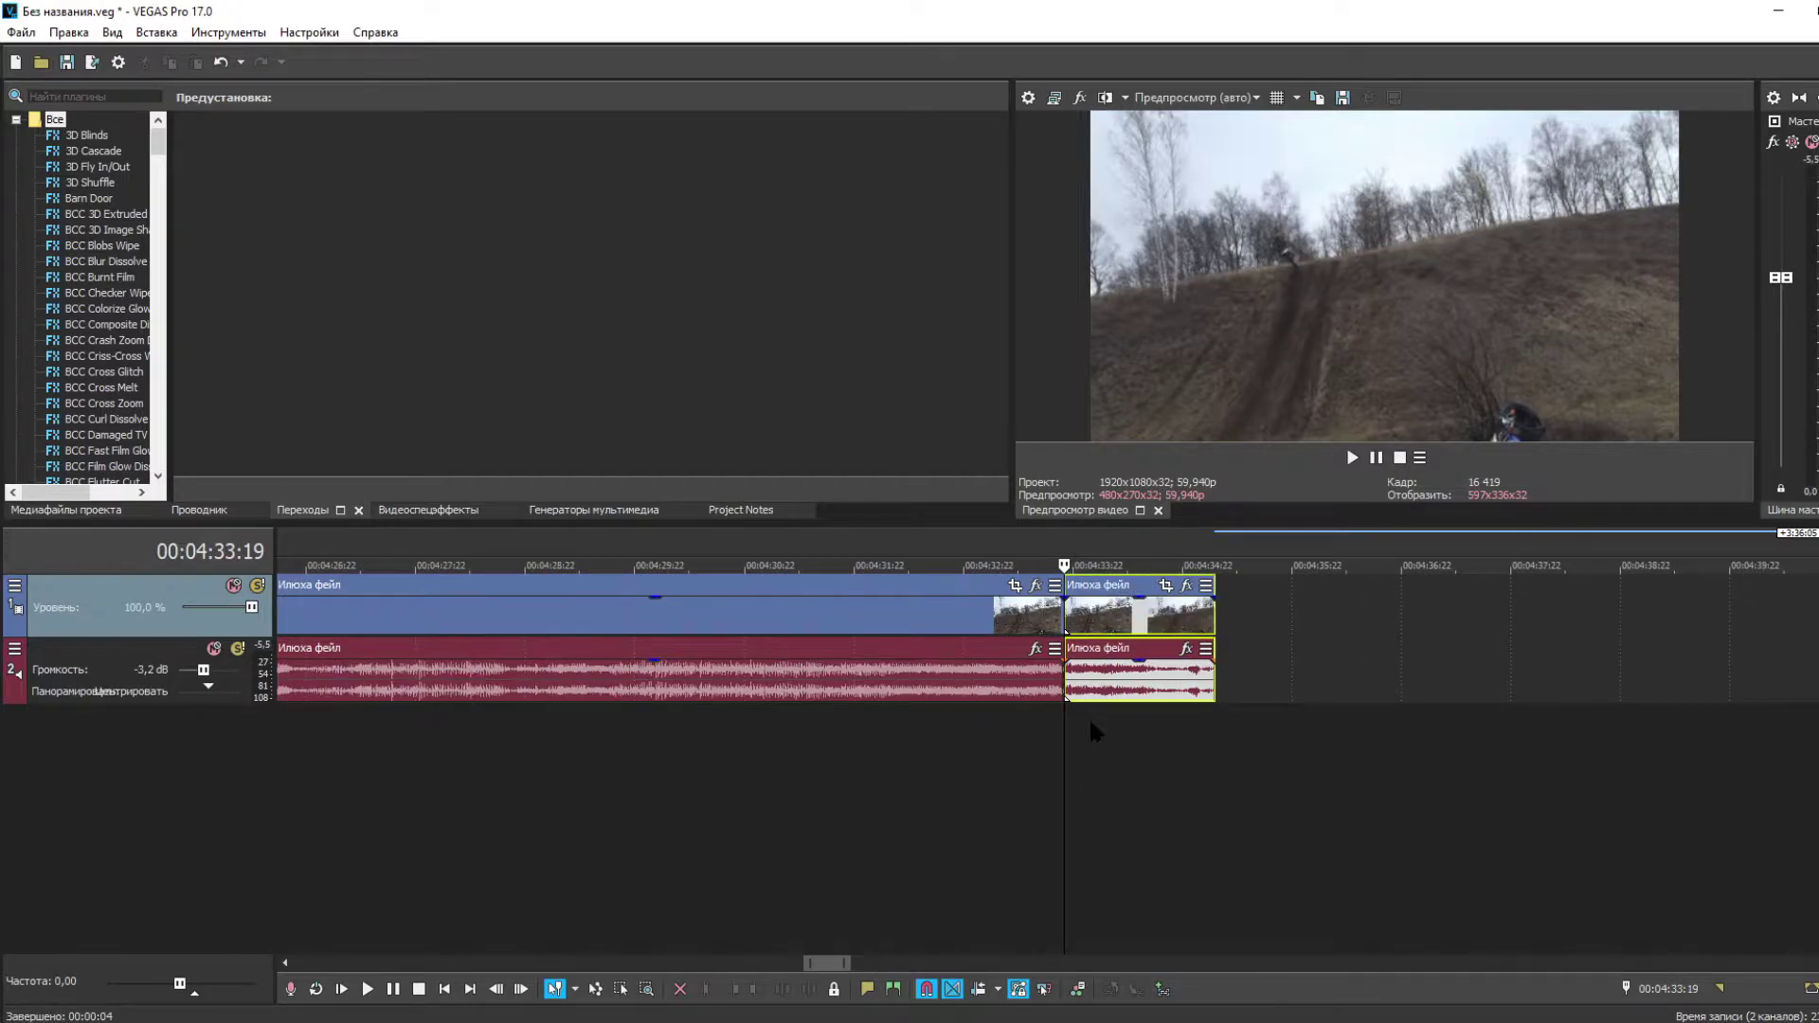
scroll(826, 963, "right", 1)
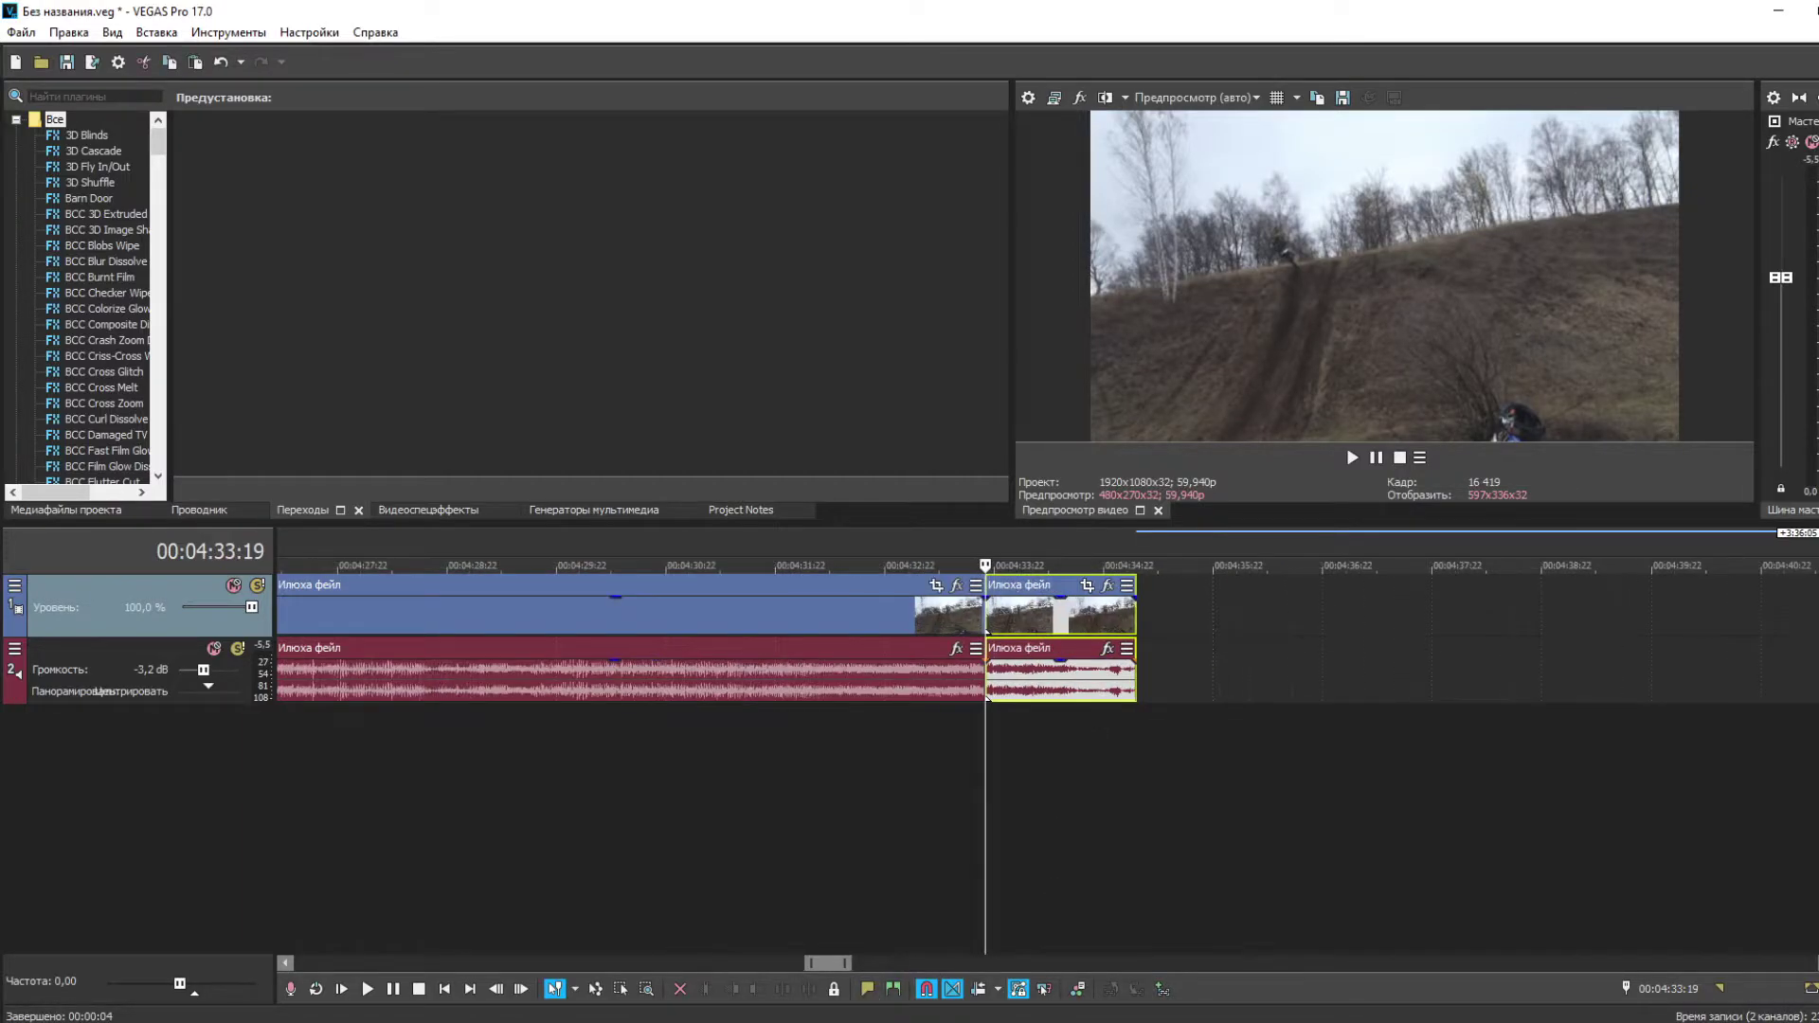
scroll(827, 963, "right", 5)
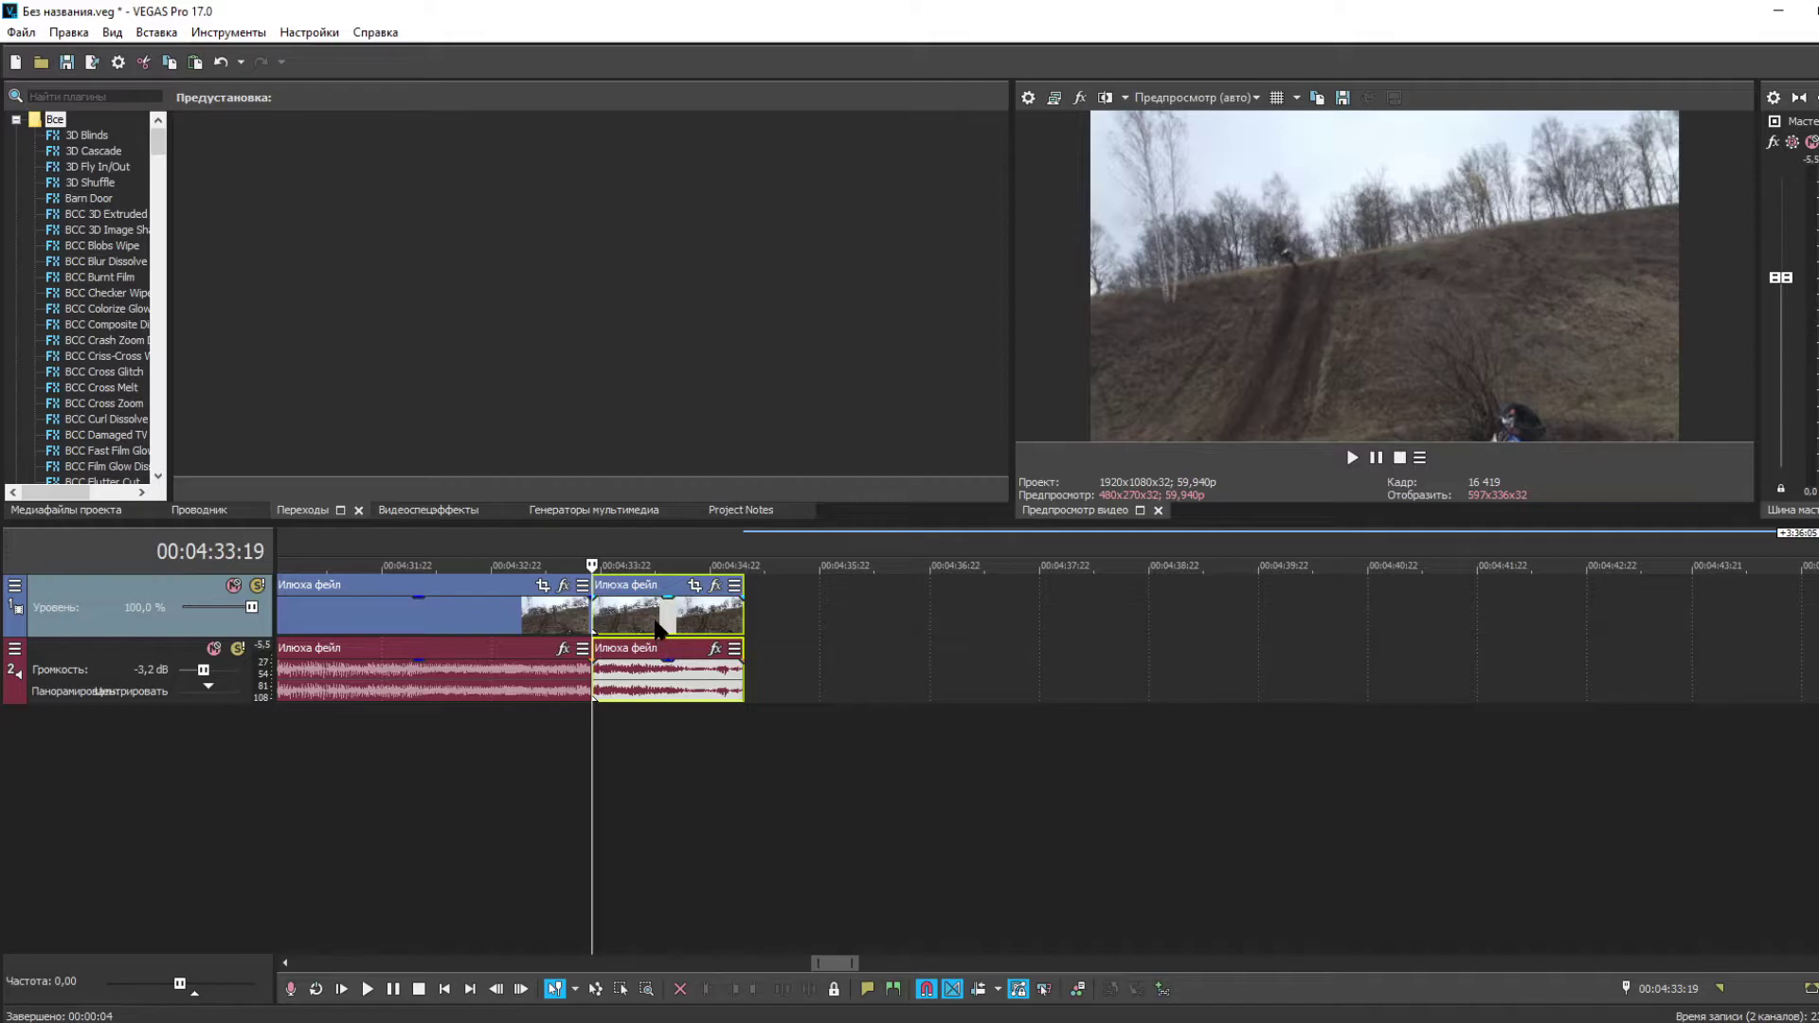
left_click(656, 627)
right_click(636, 619)
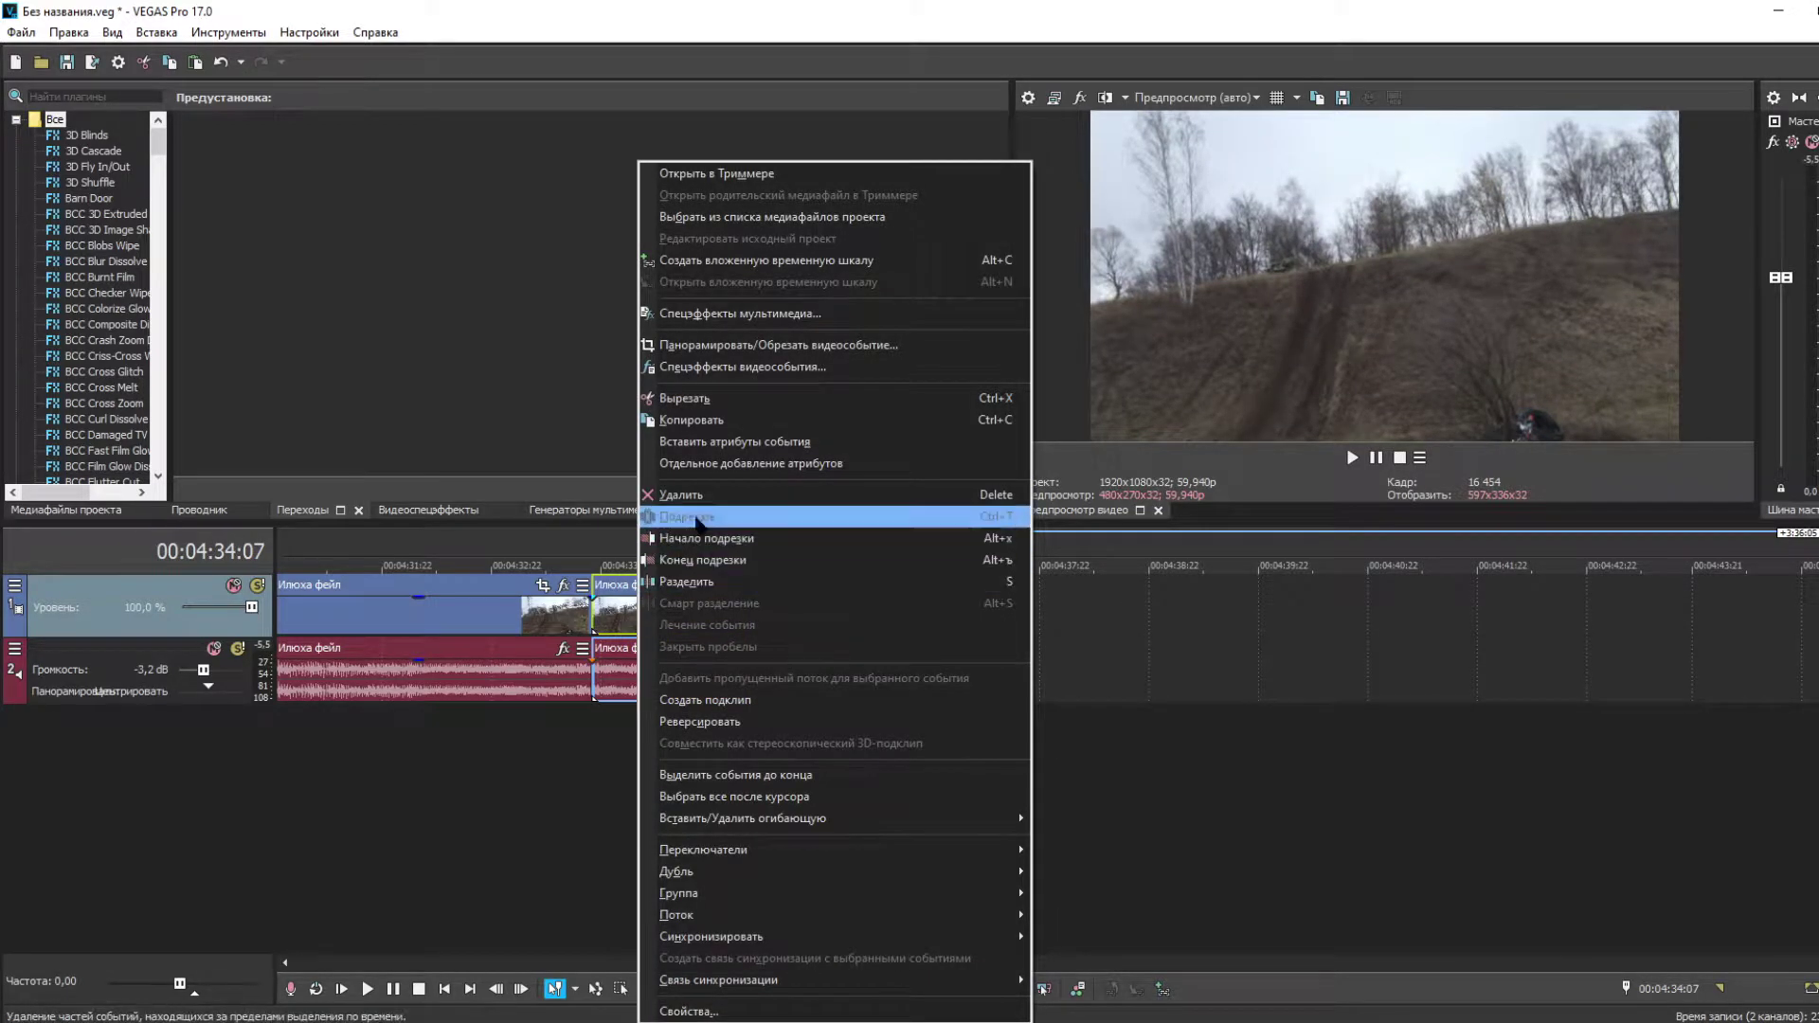
left_click(612, 611)
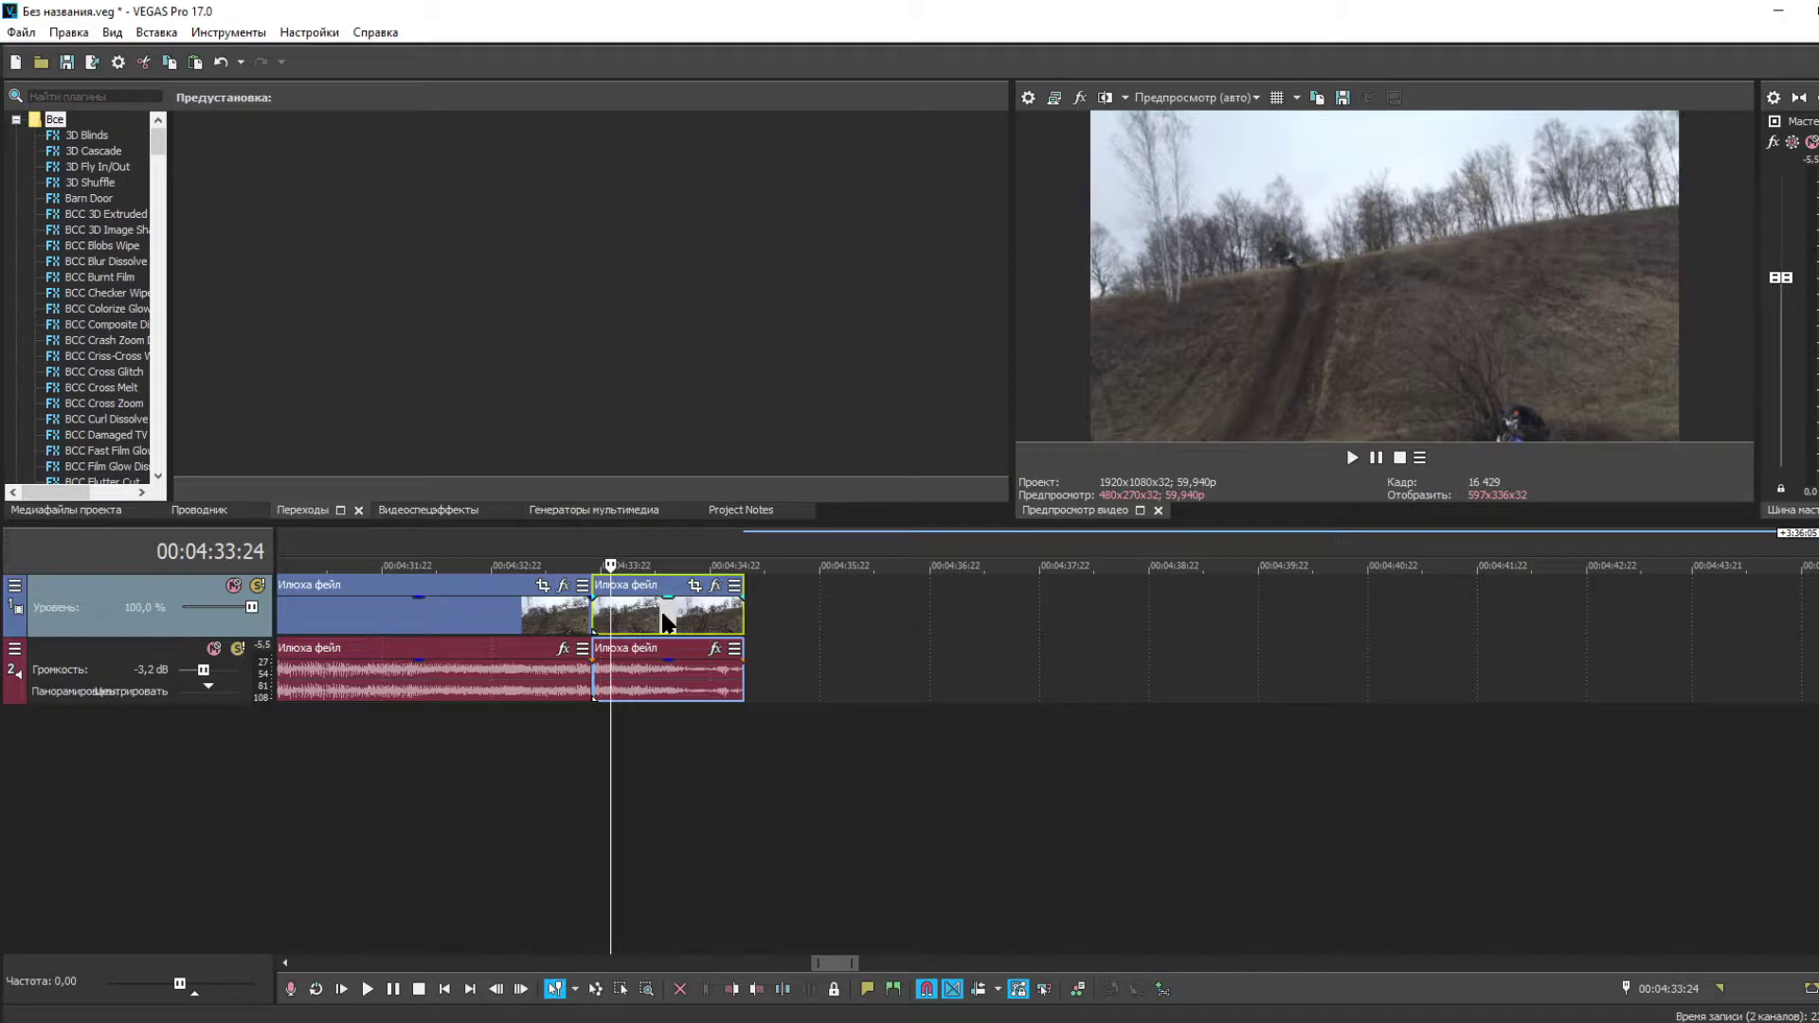
left_click_drag(784, 623, 738, 641)
key("ctrl+v")
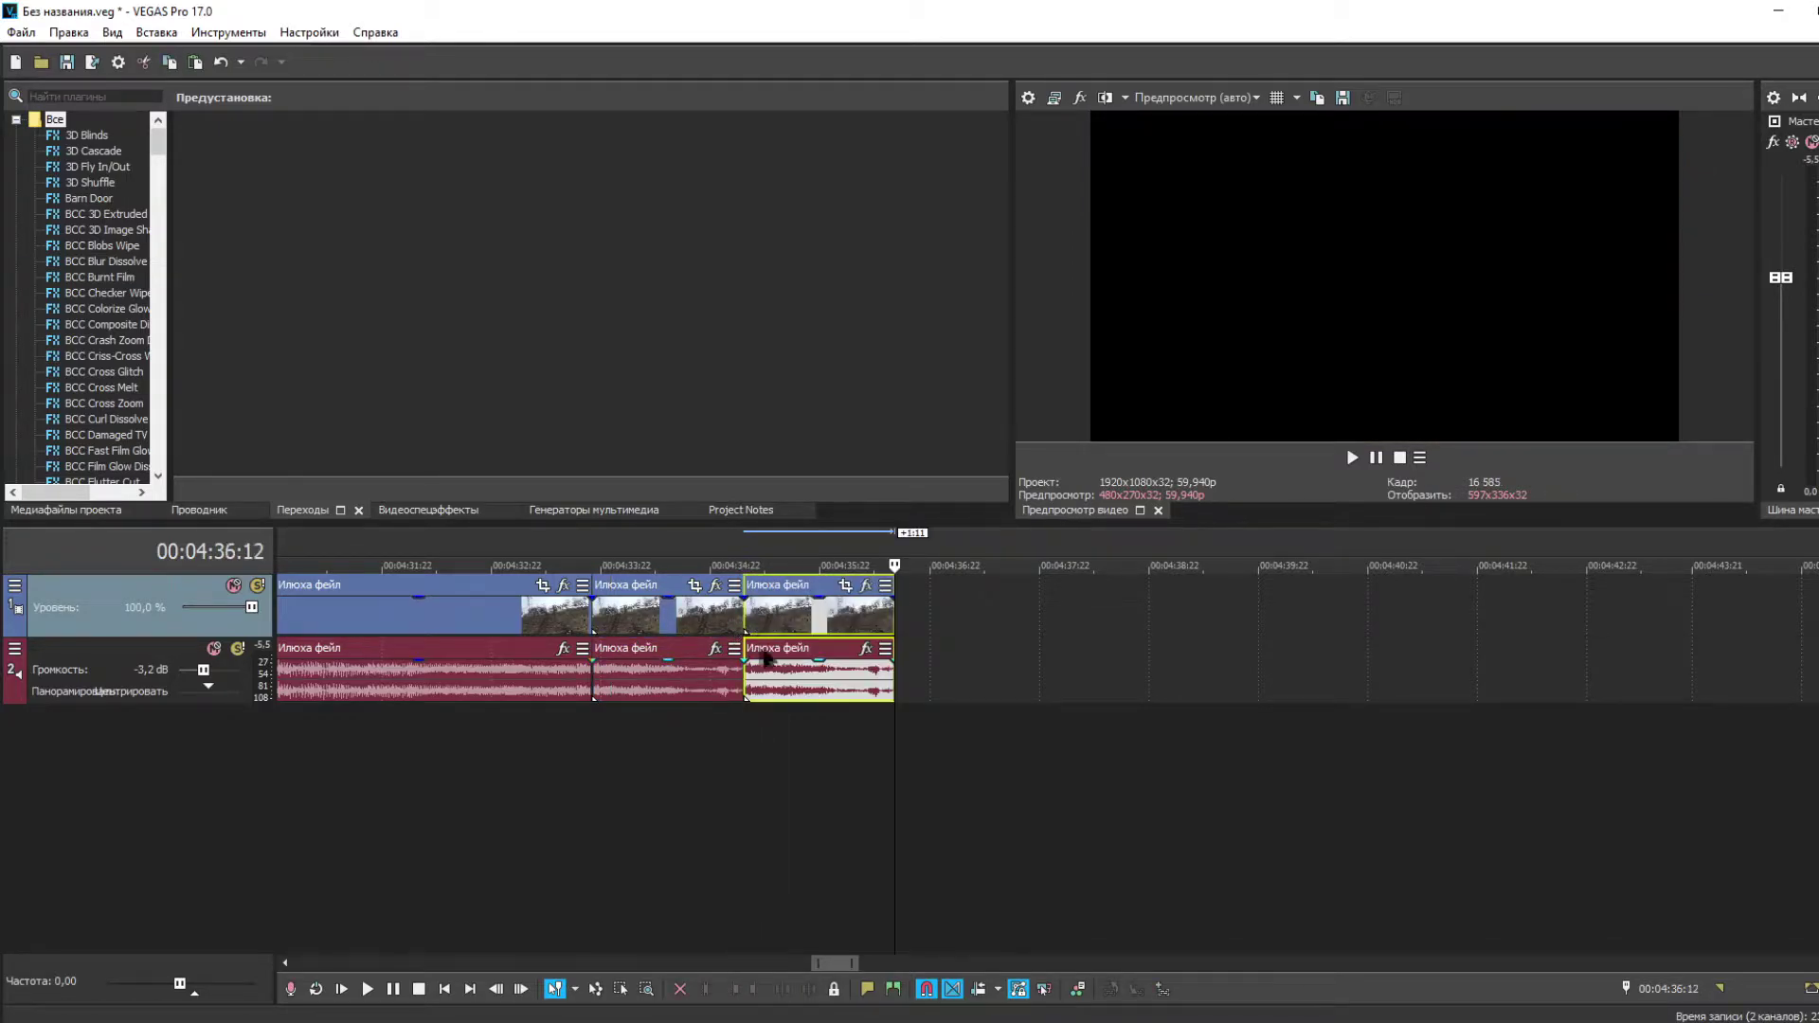
key("ctrl+v")
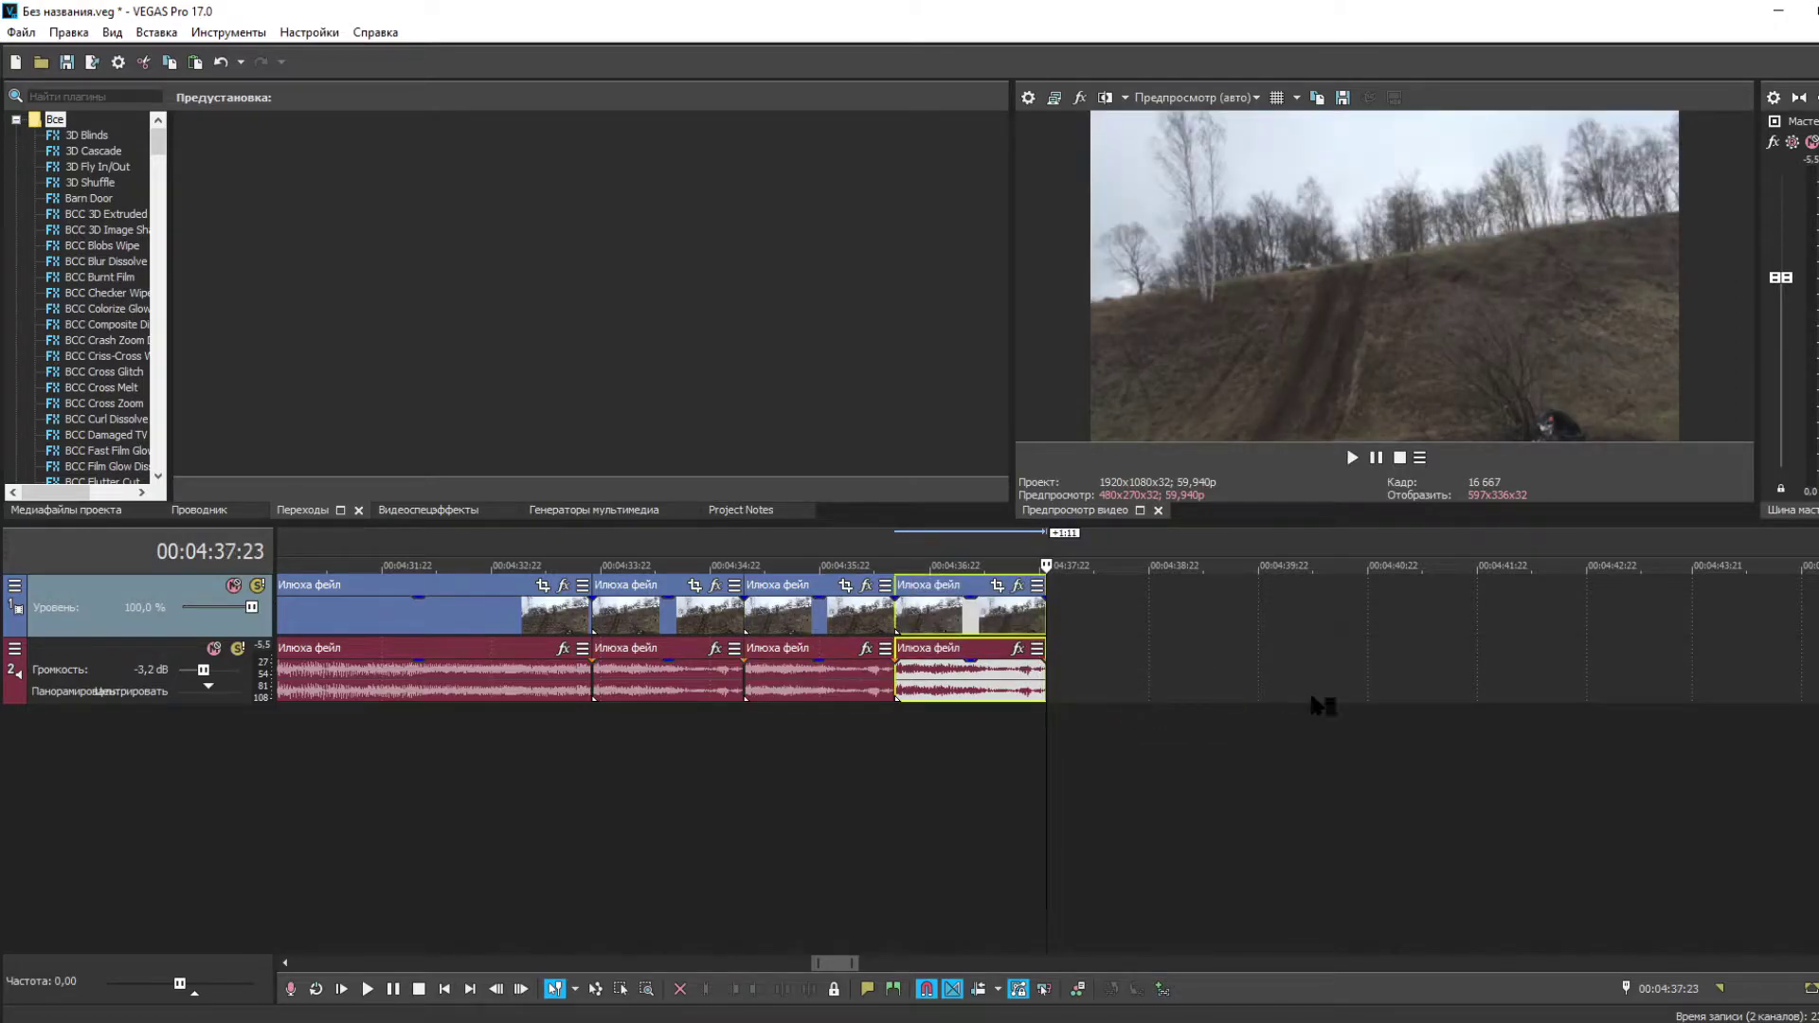
key("ctrl+v")
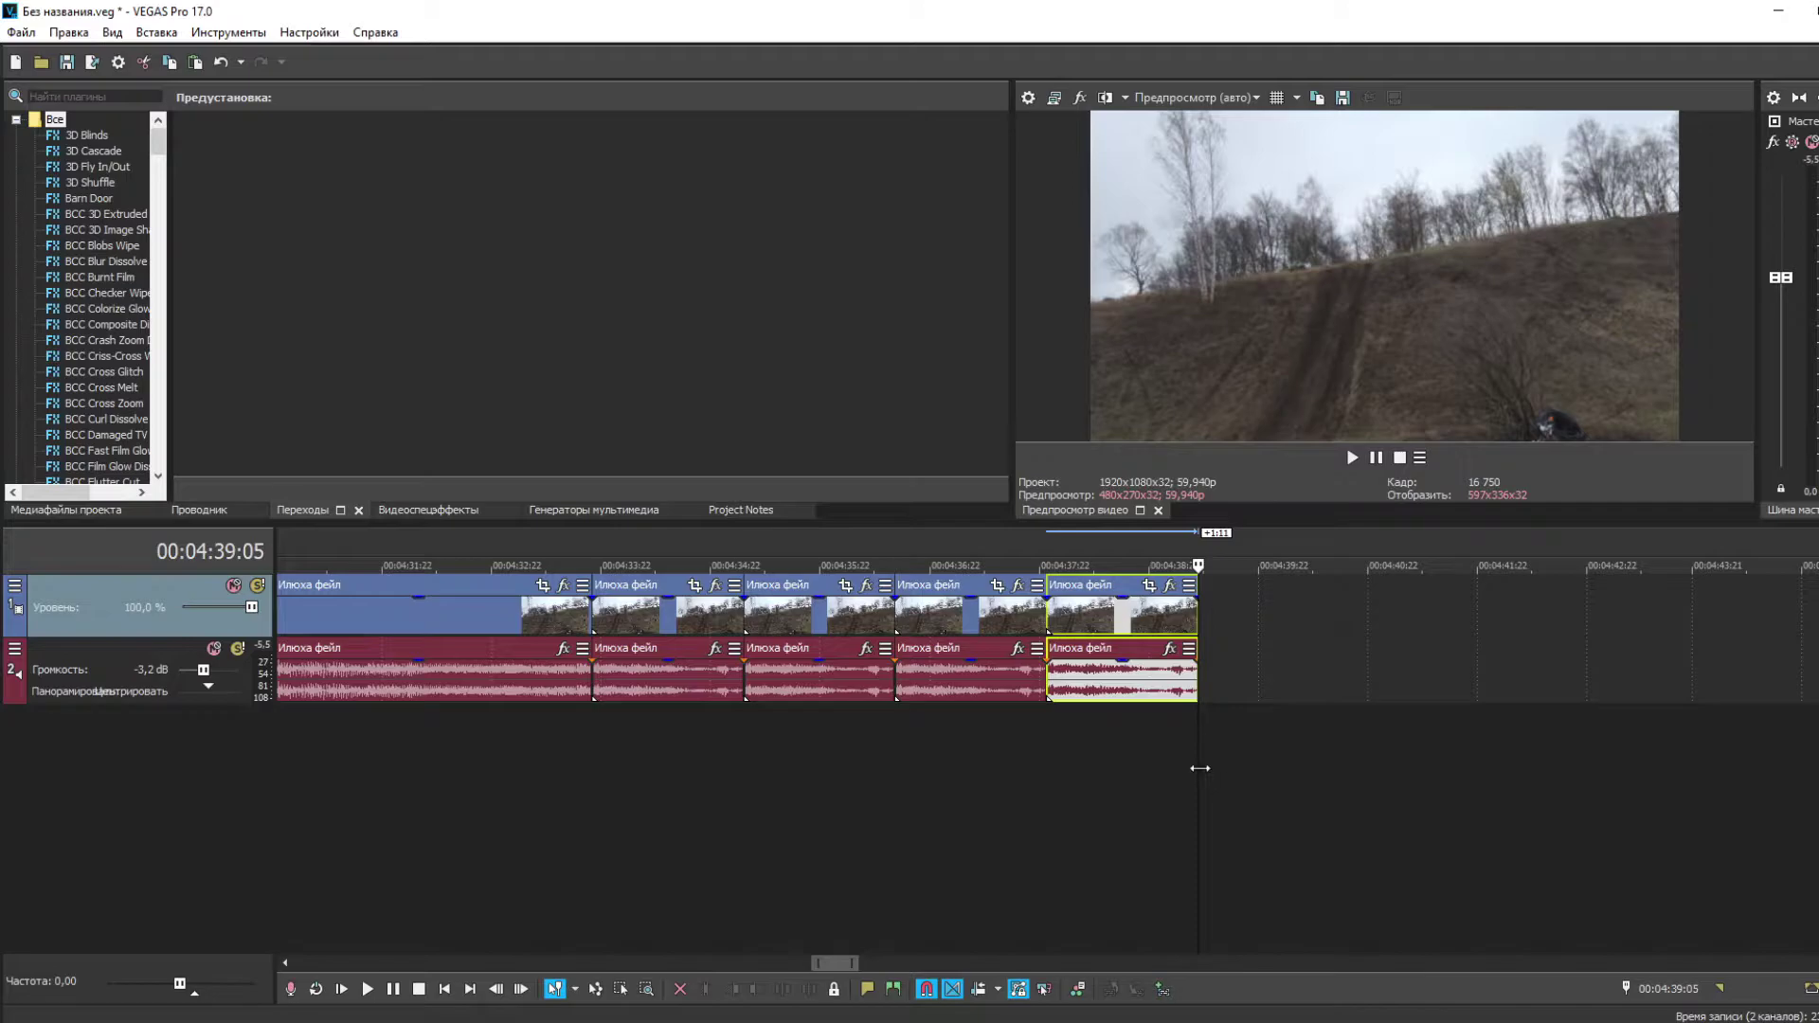
- Play the repeated fragments from just before the first one, starting at 00:04:33:16
left_click(611, 743)
left_click(578, 725)
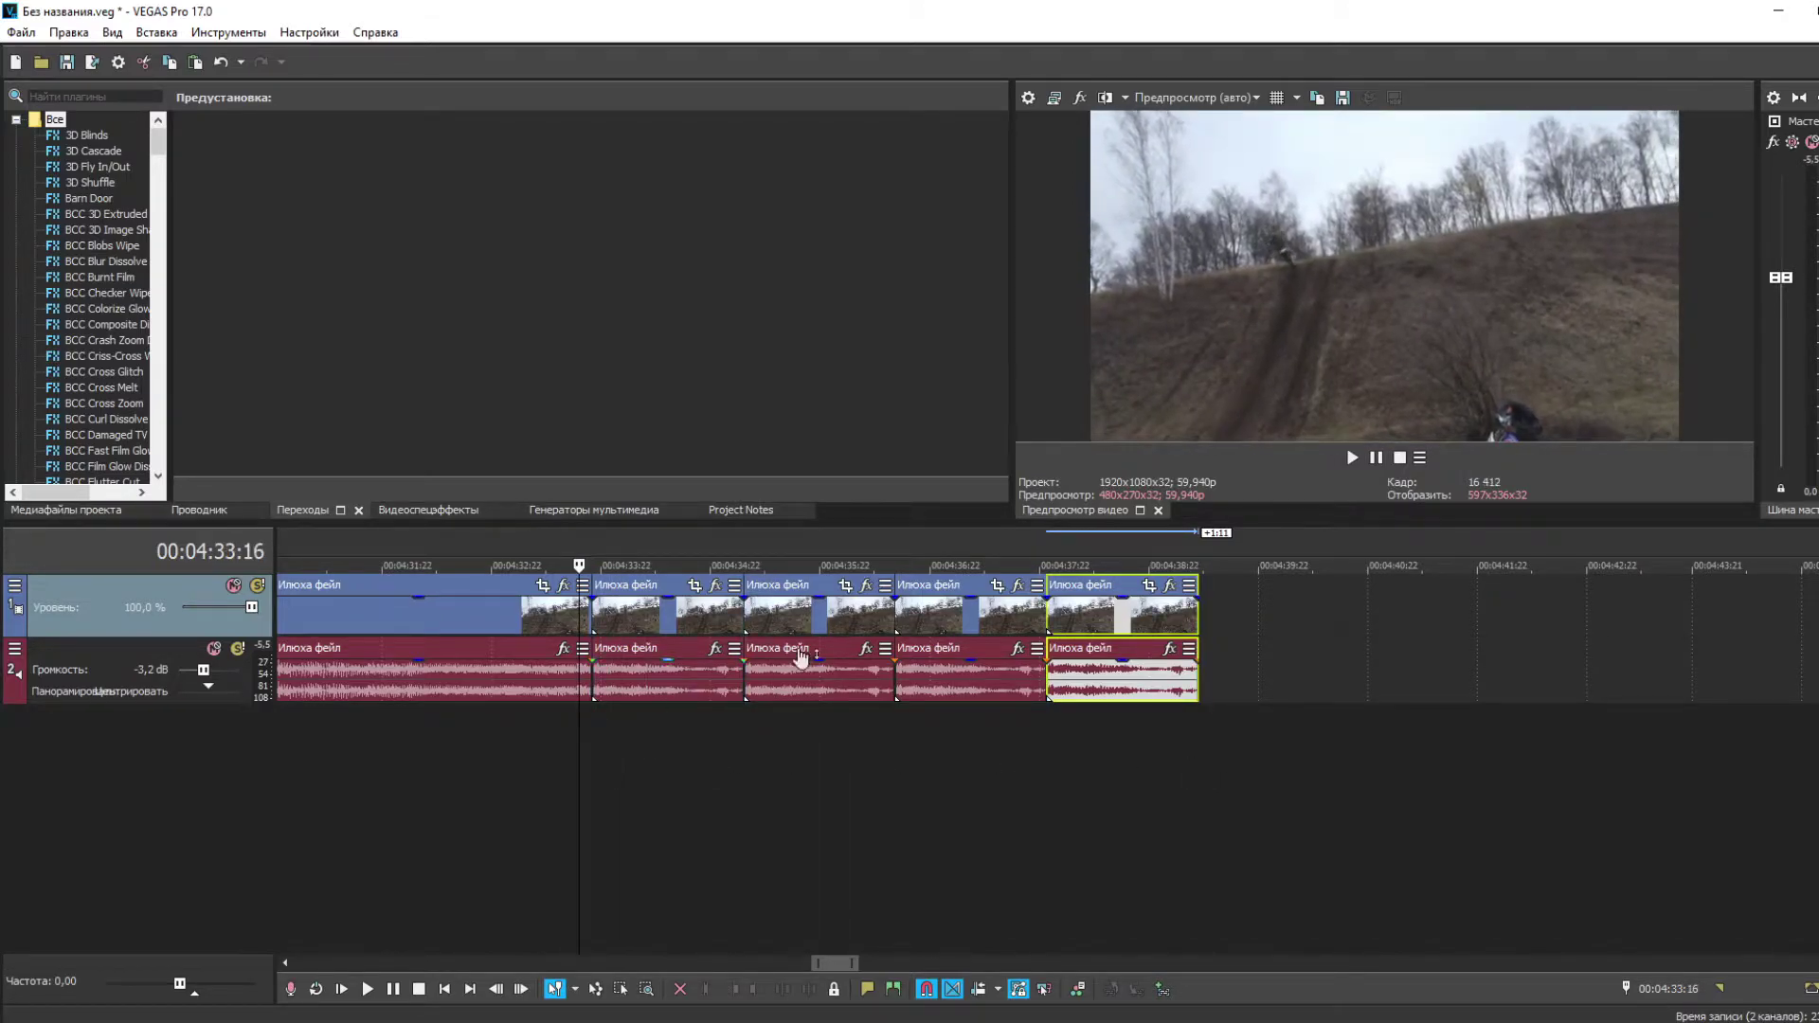
left_click(1353, 460)
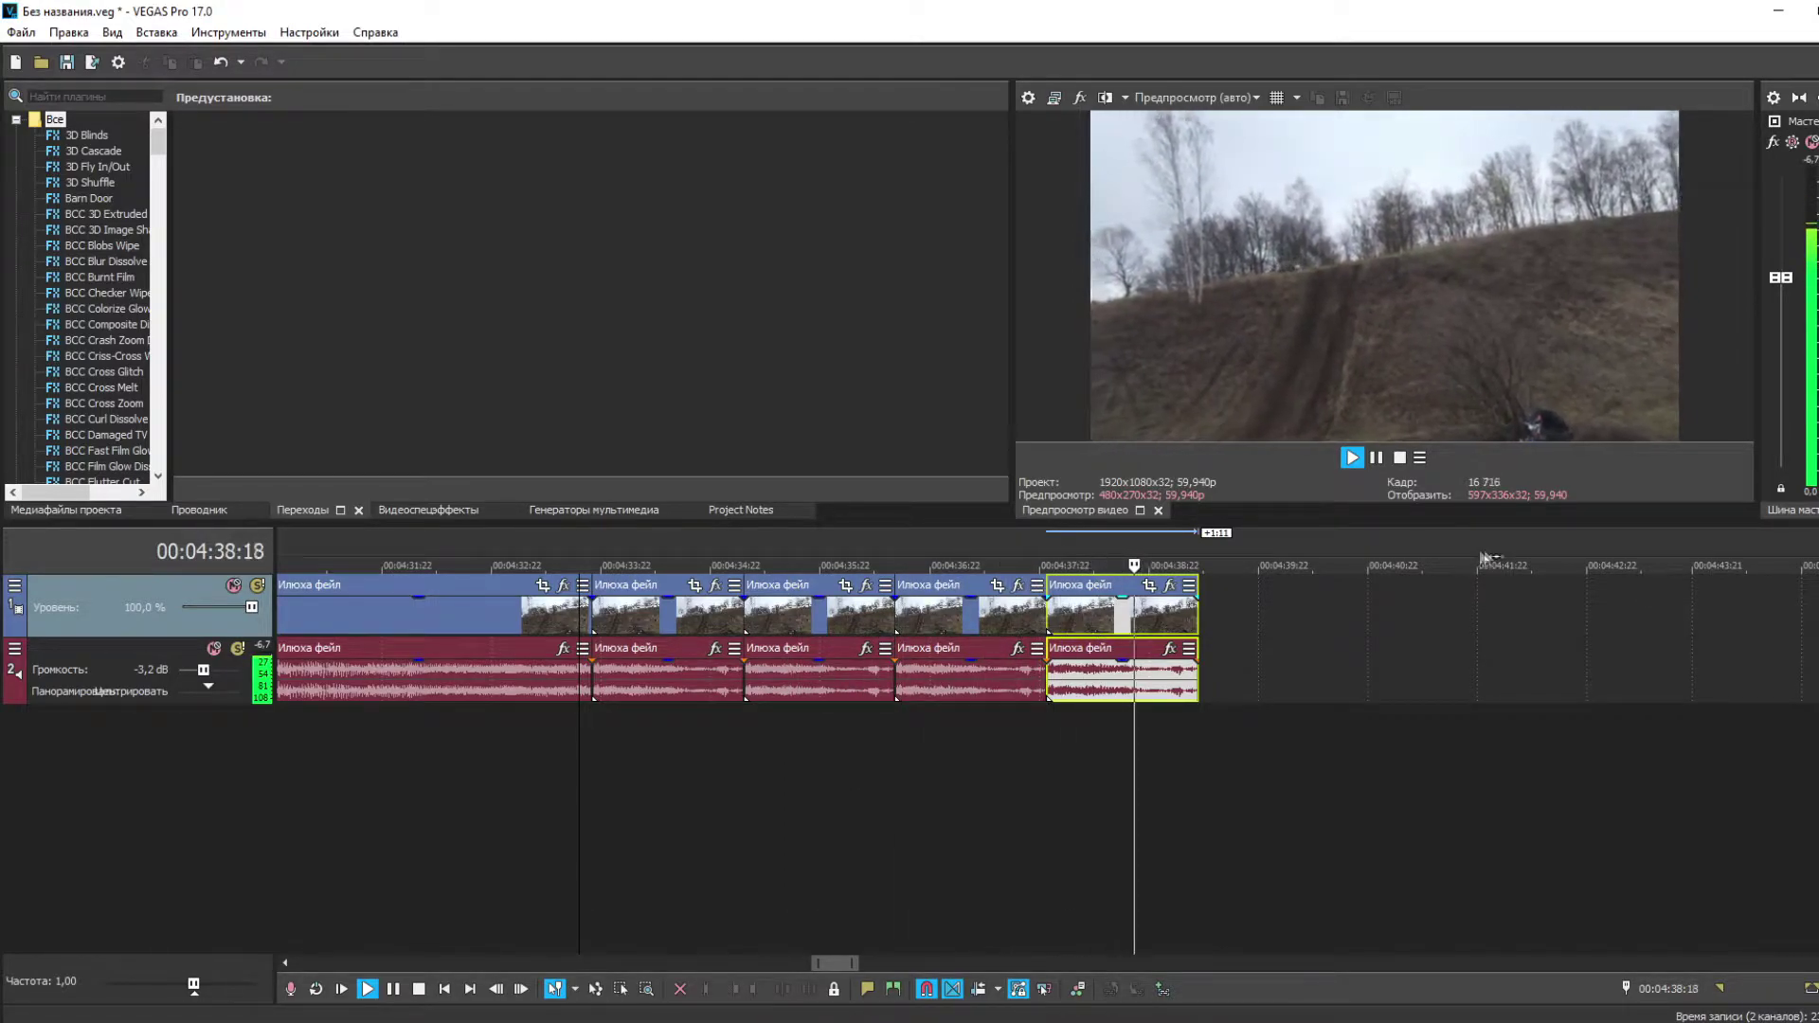
left_click(1399, 458)
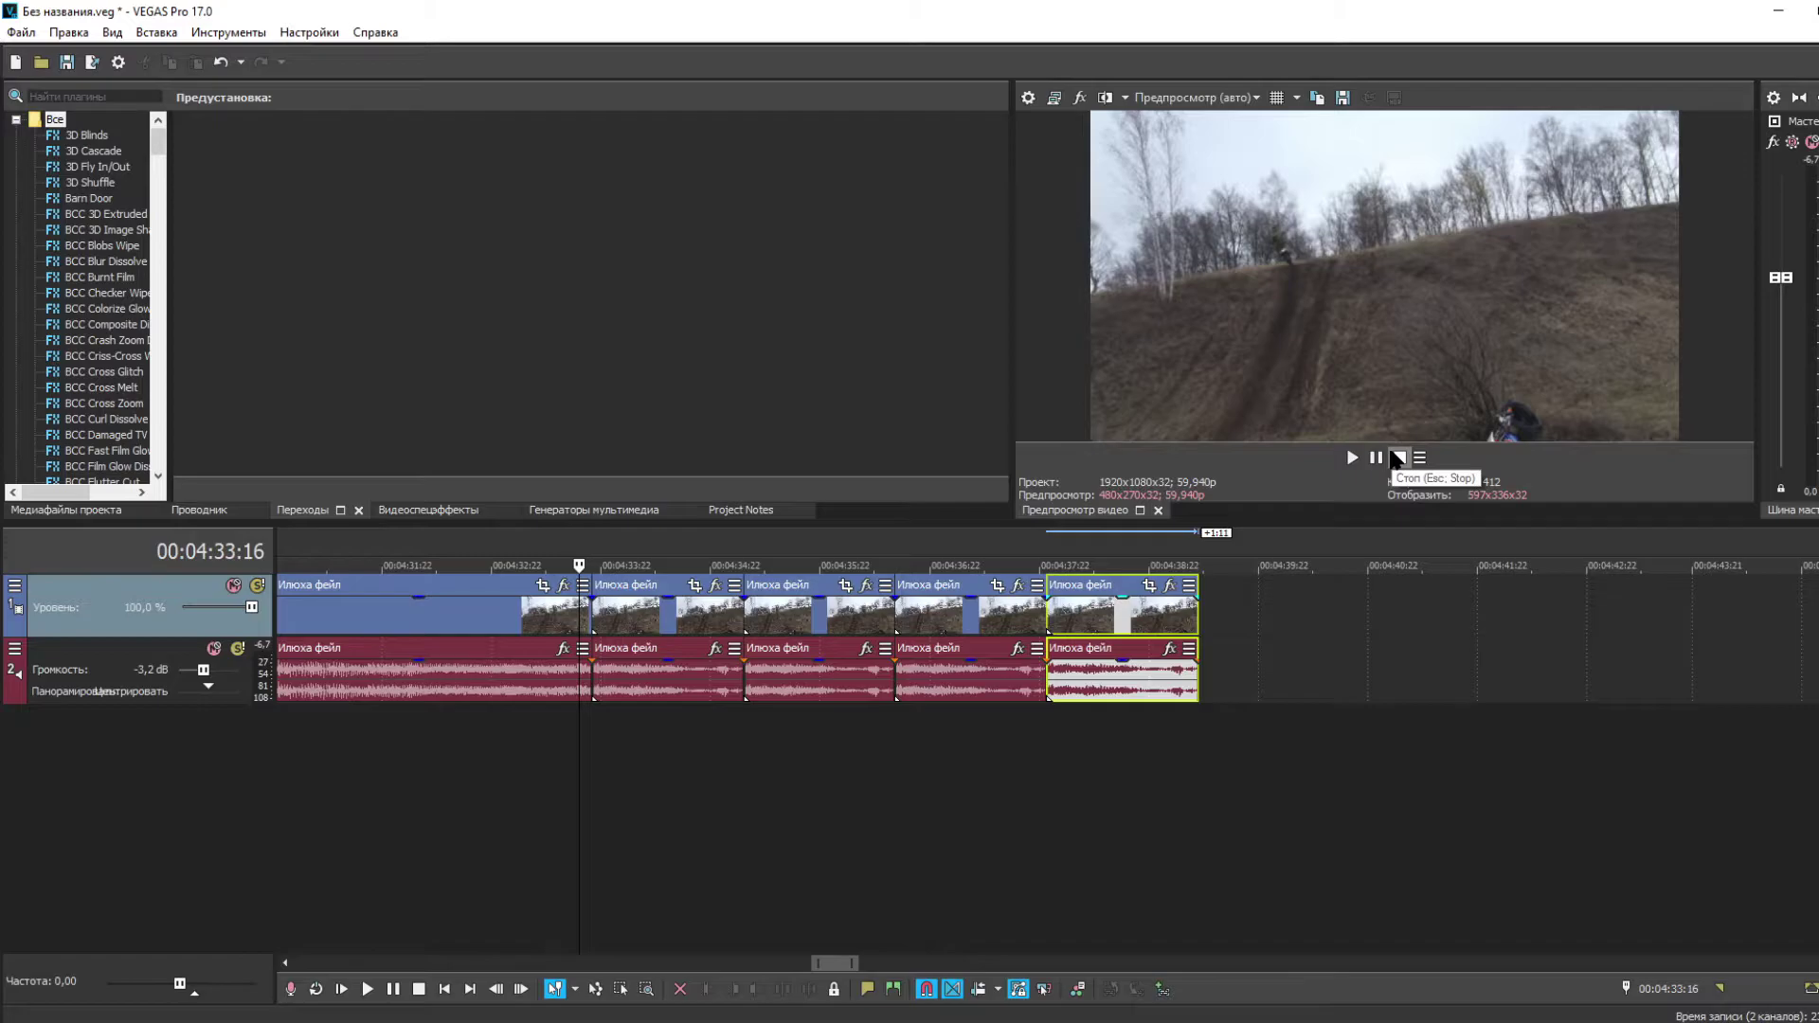
- Reverse the video of the second short fragment
left_click(786, 621)
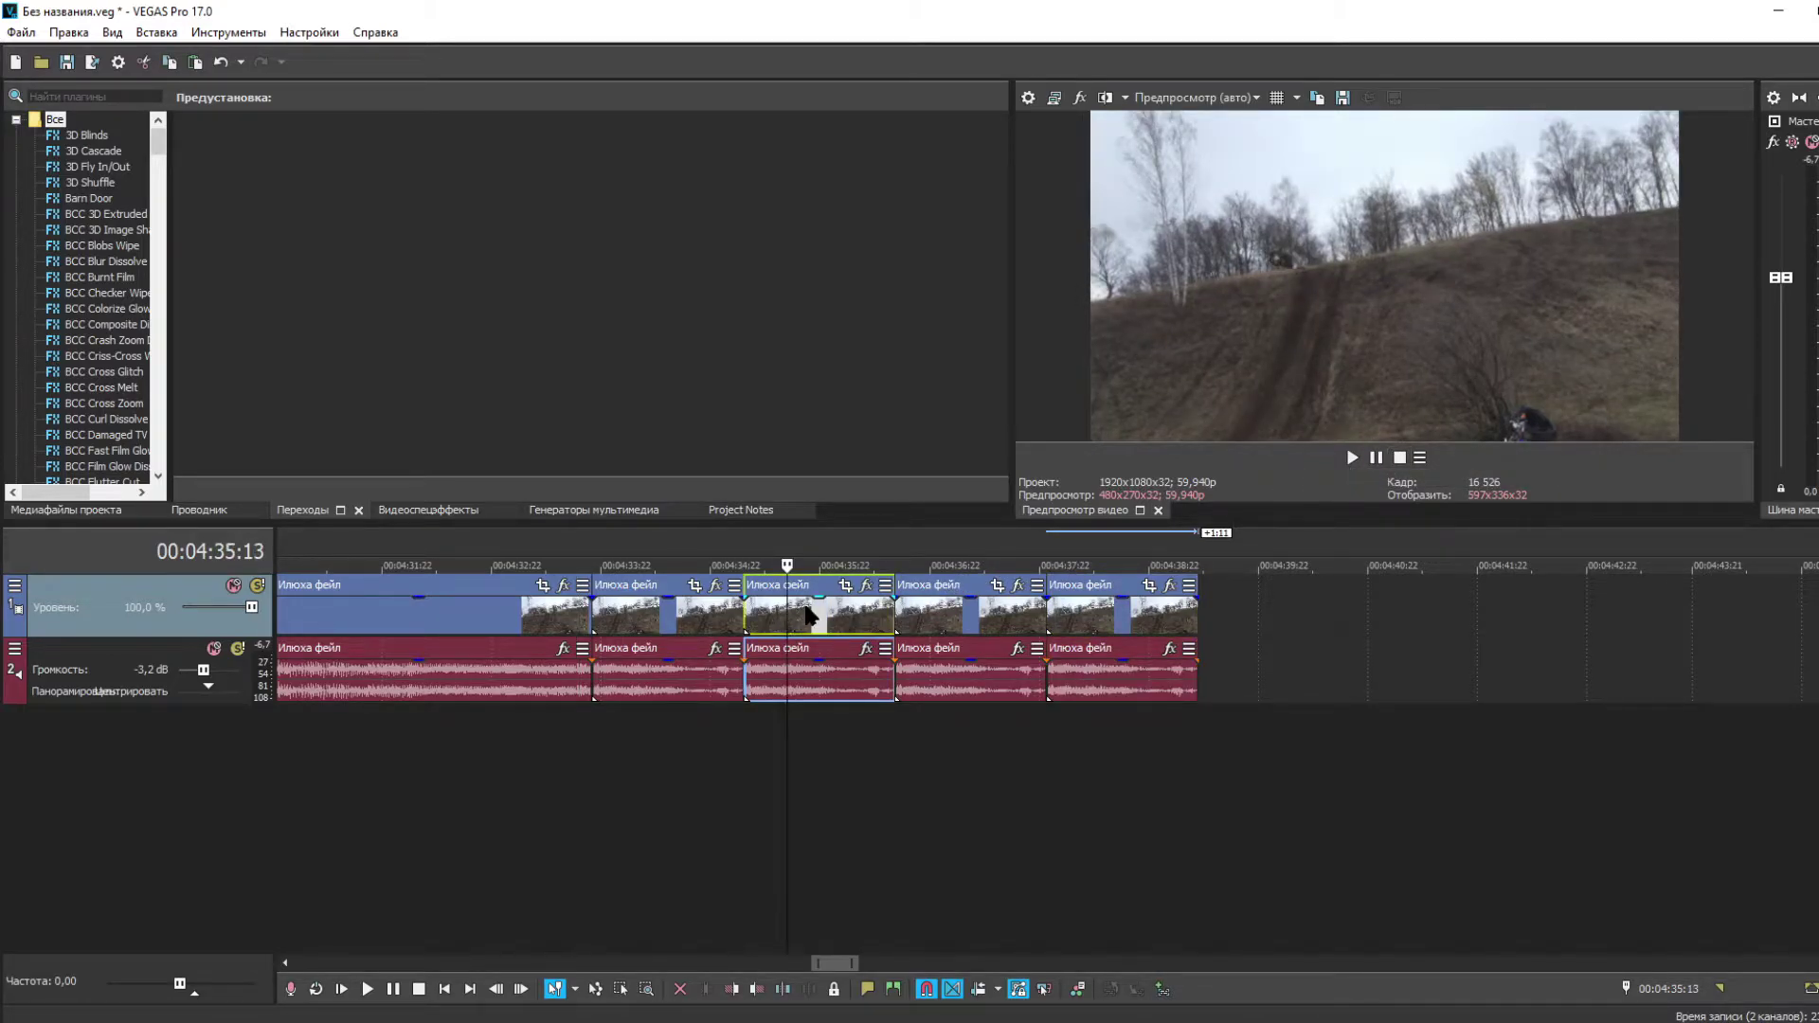
right_click(811, 616)
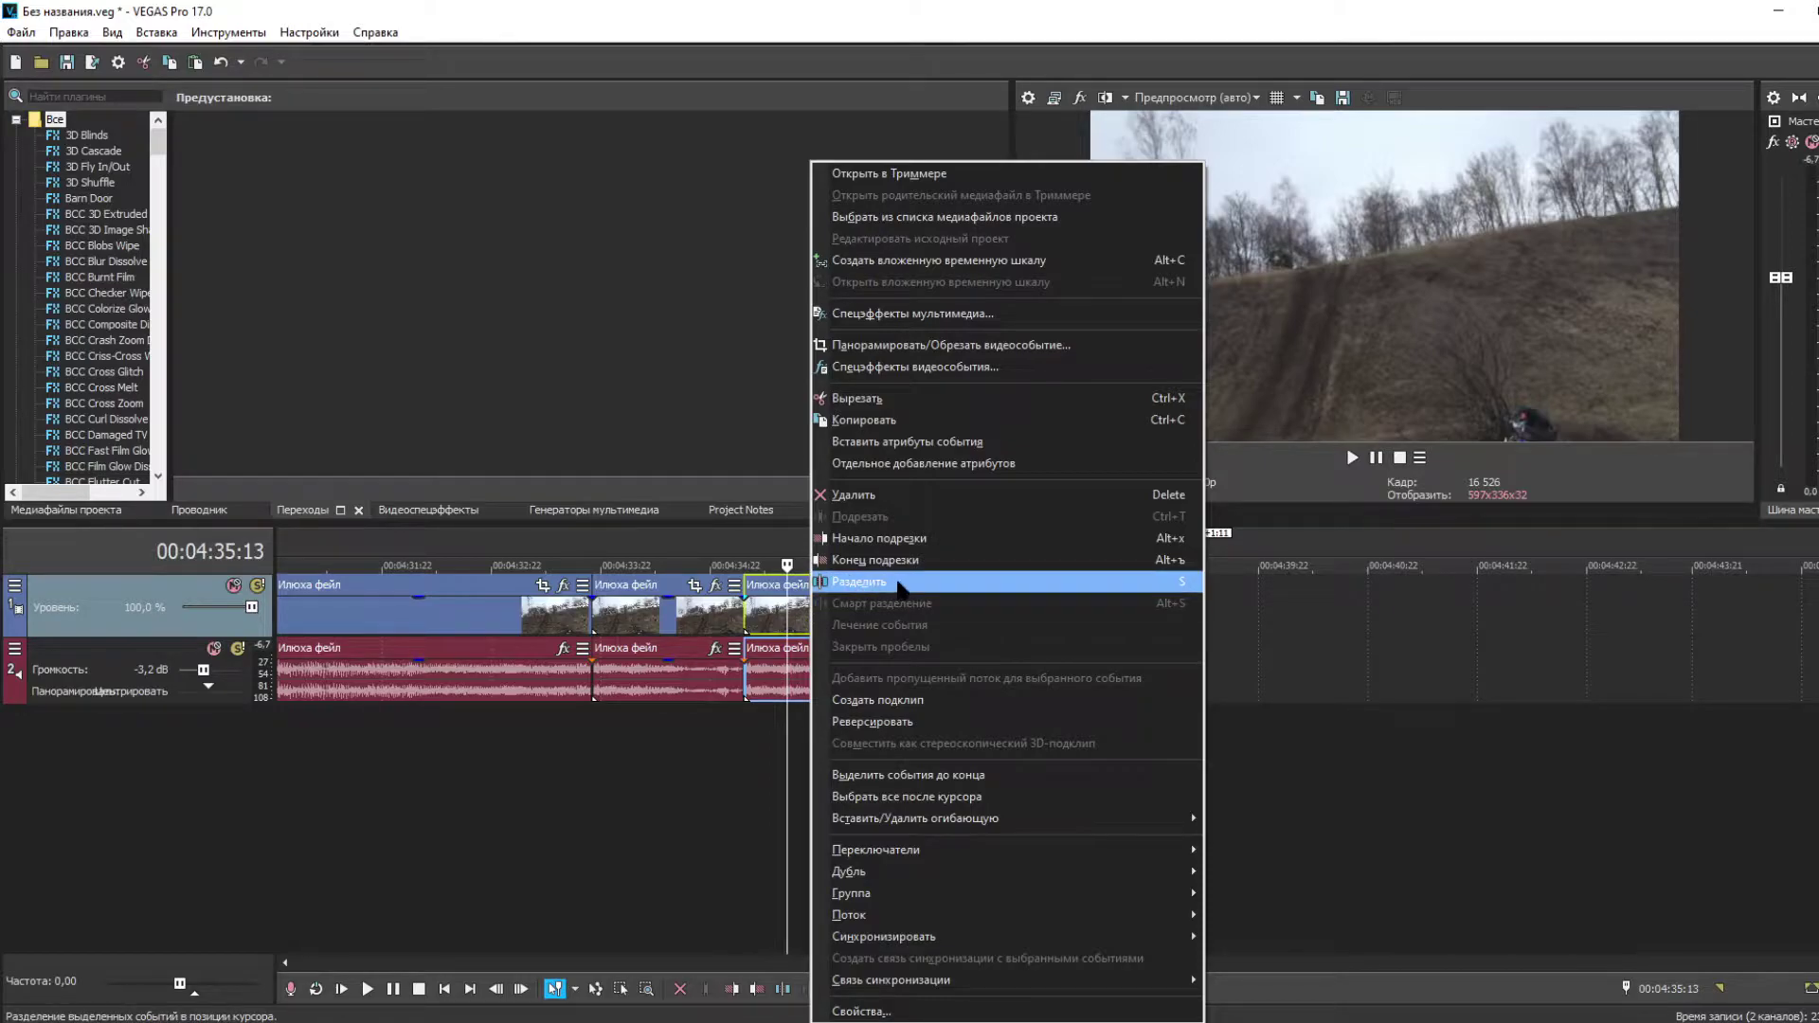
left_click(879, 722)
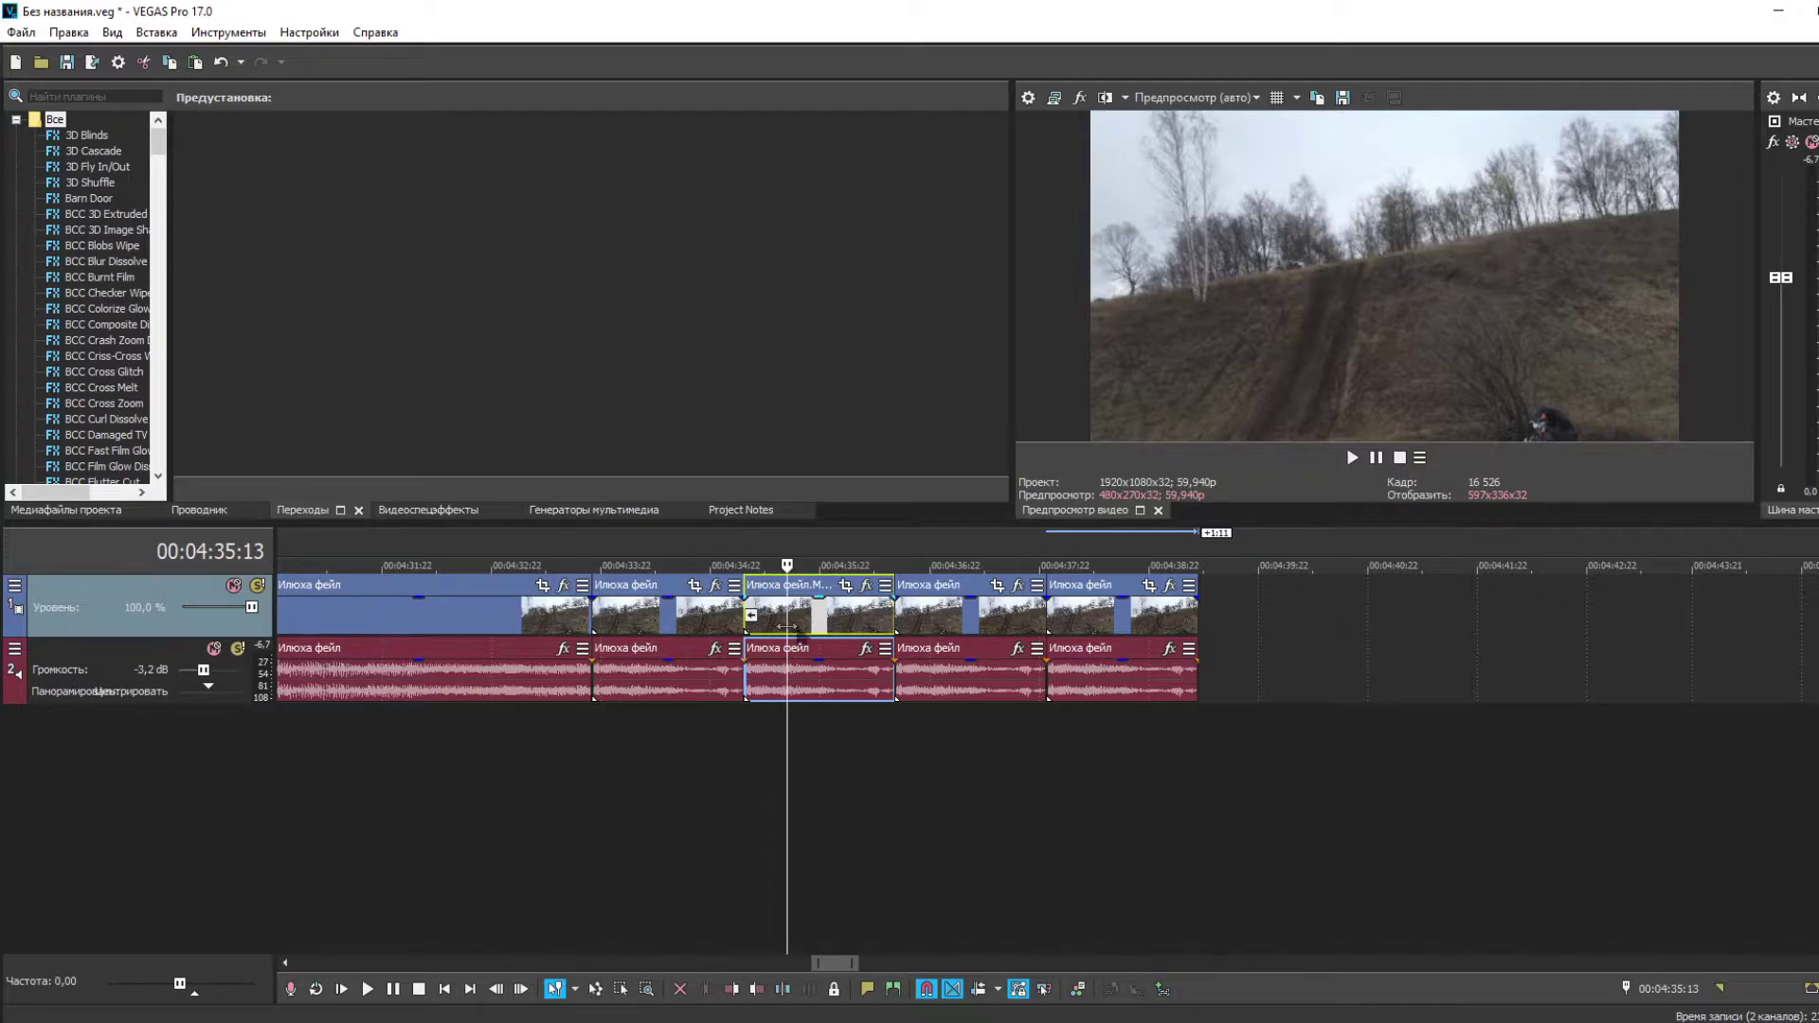
- Reverse the video of the fourth and last short fragment
left_click(1085, 621)
right_click(1109, 618)
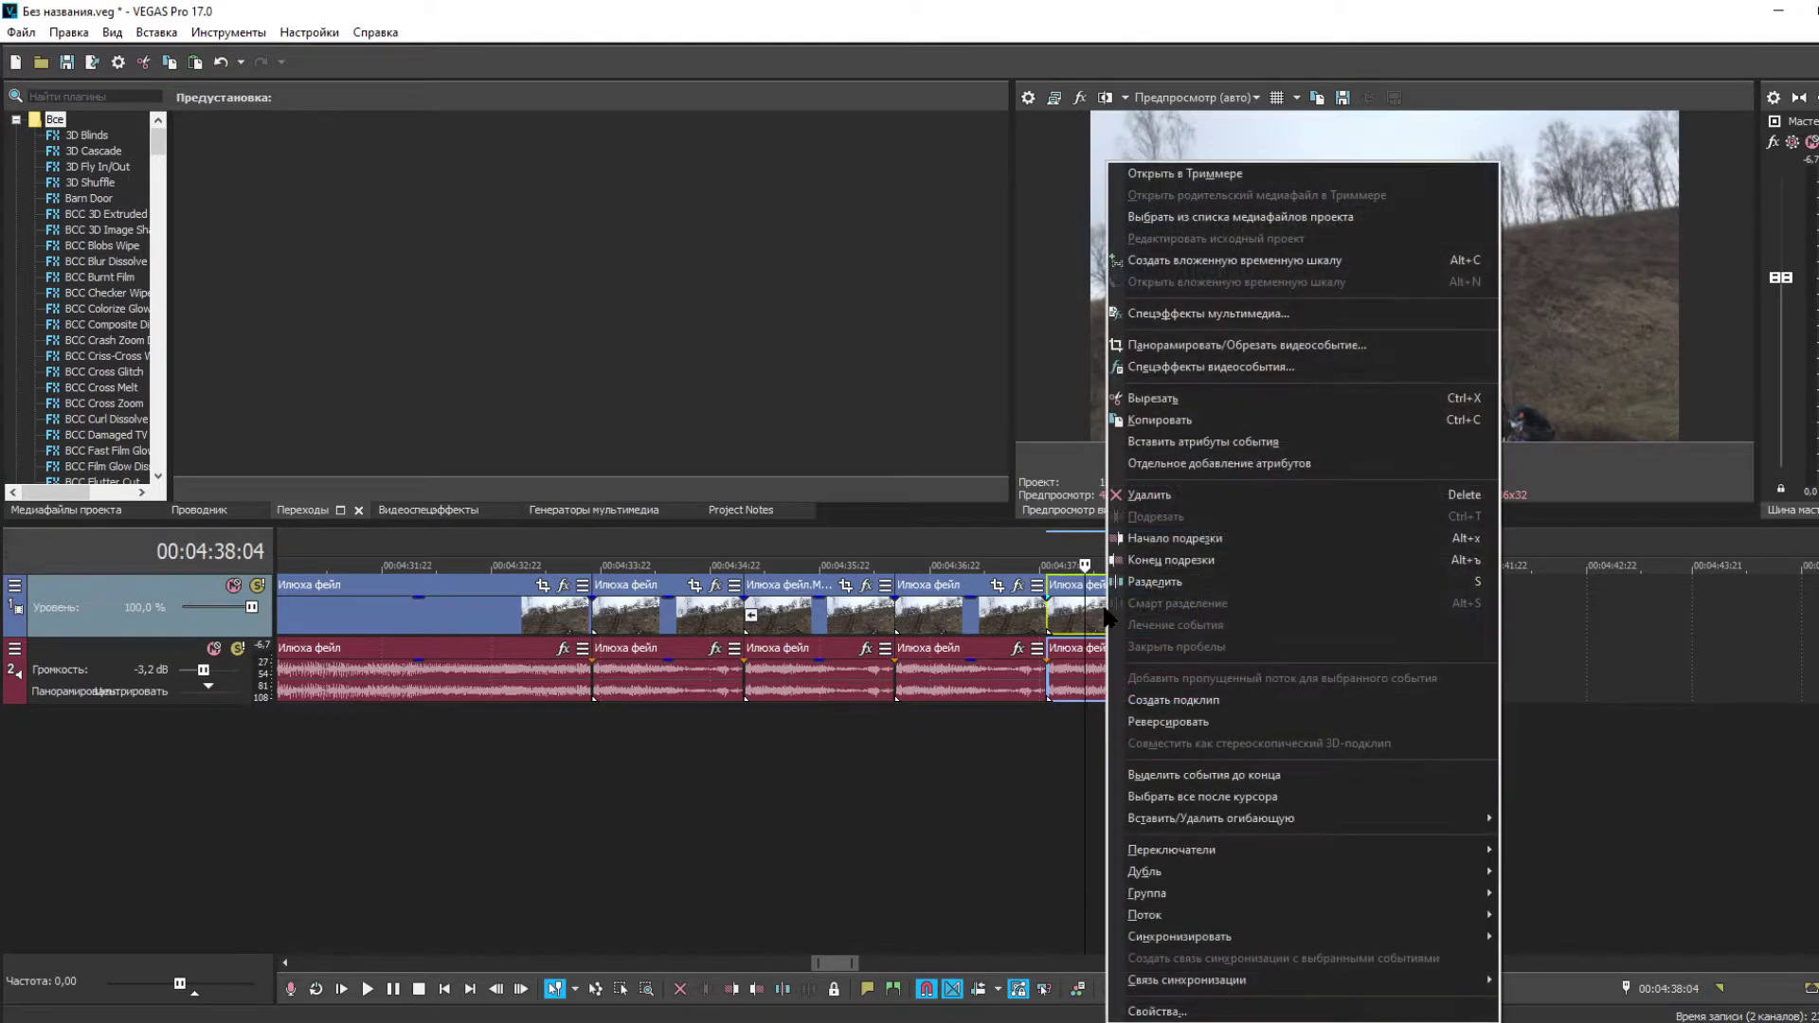
left_click(1175, 724)
- Play the sequence with the reversed fragments twice, starting from 00:04:33:17
left_click(582, 724)
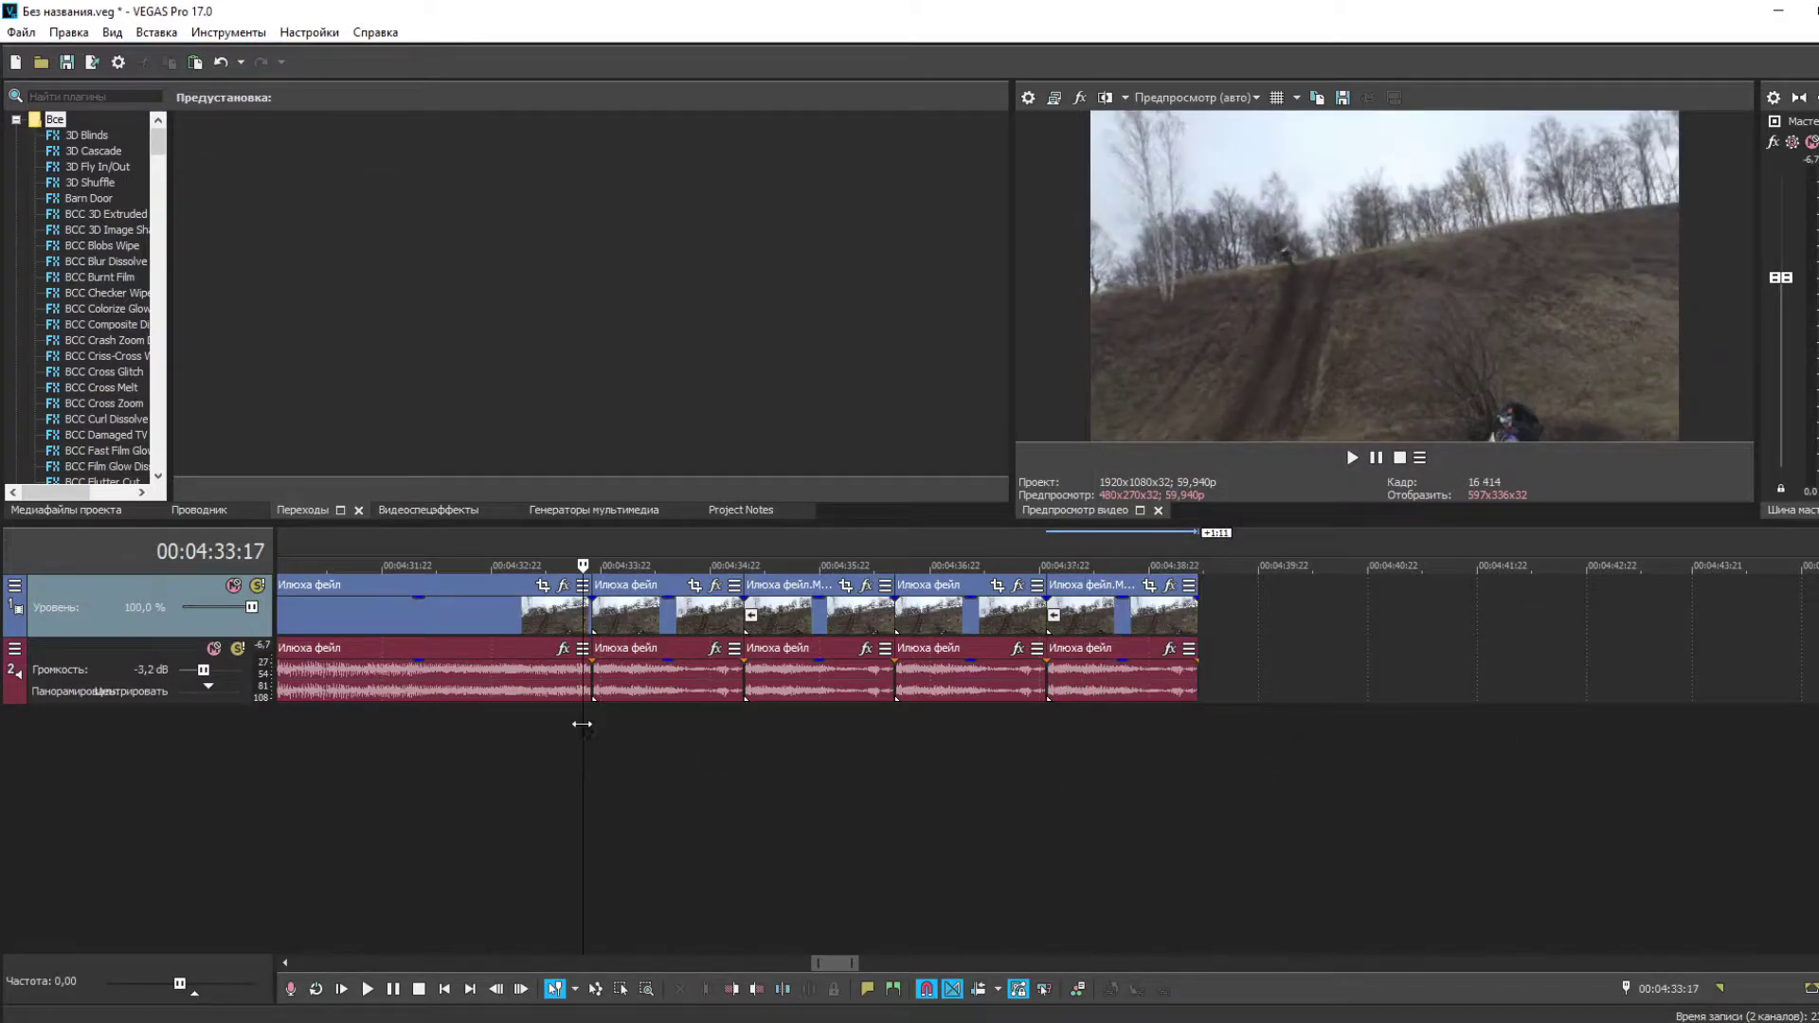
left_click(1352, 458)
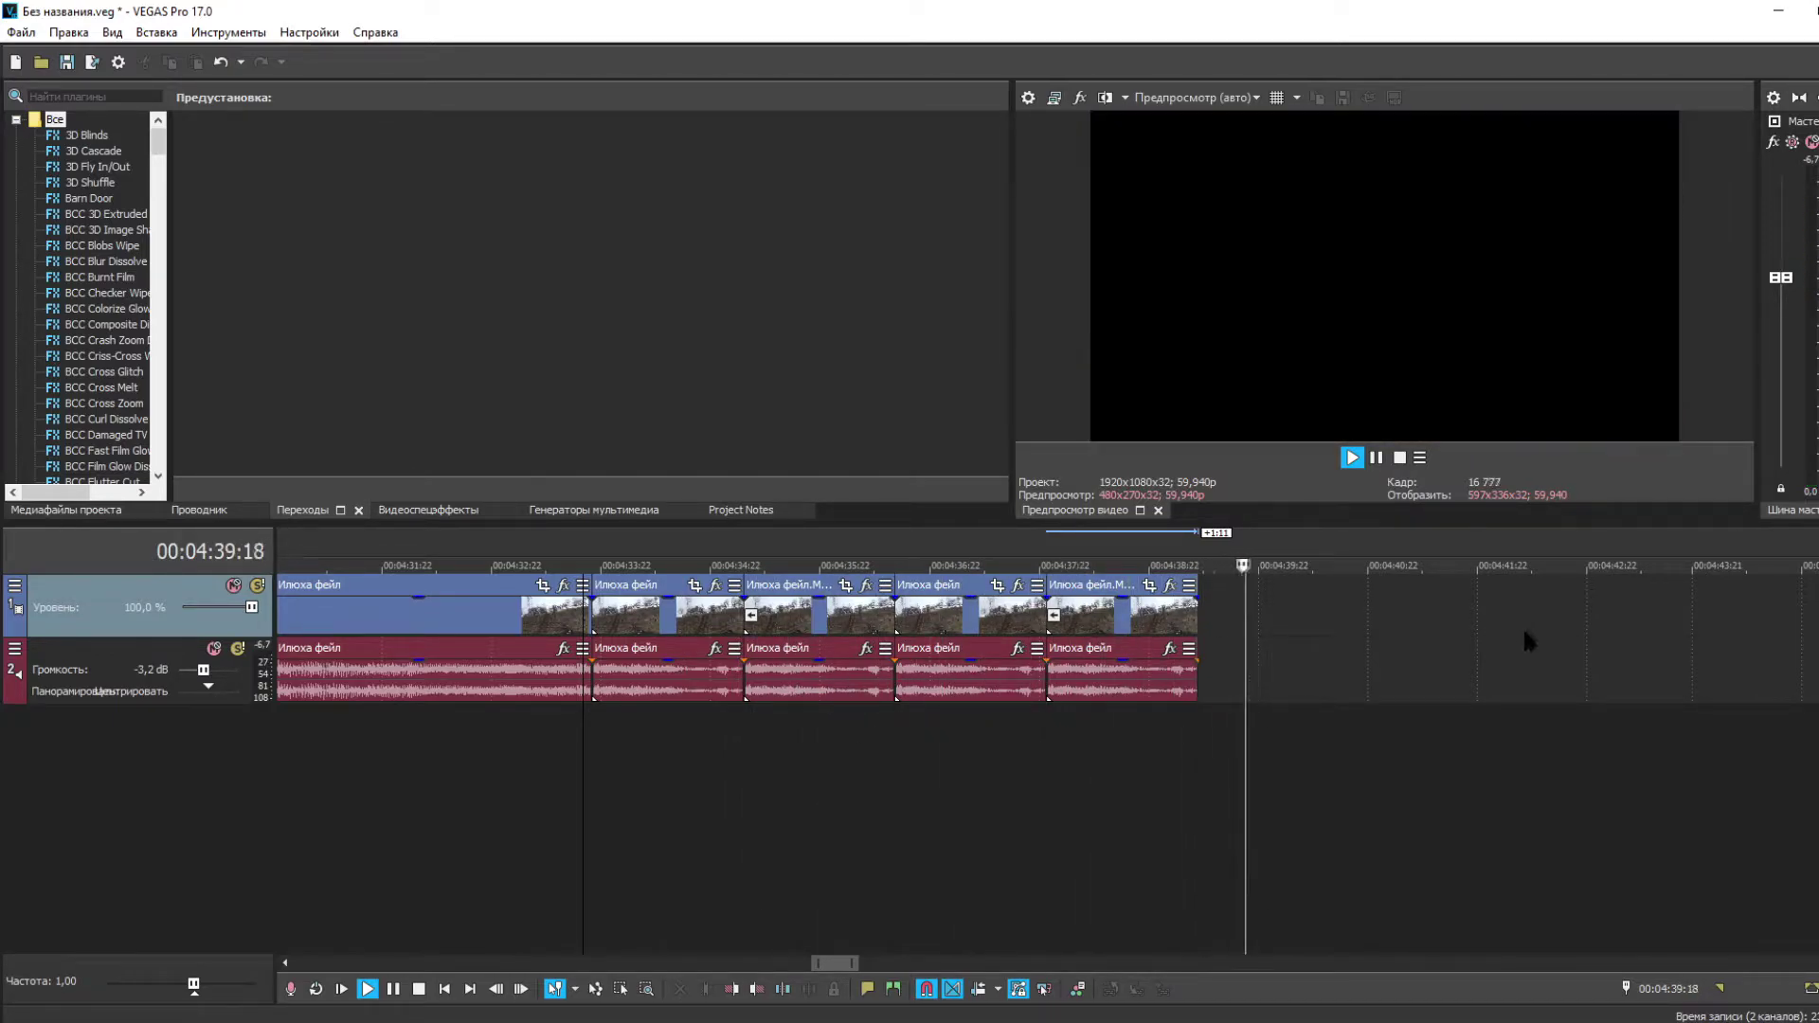
left_click(1400, 458)
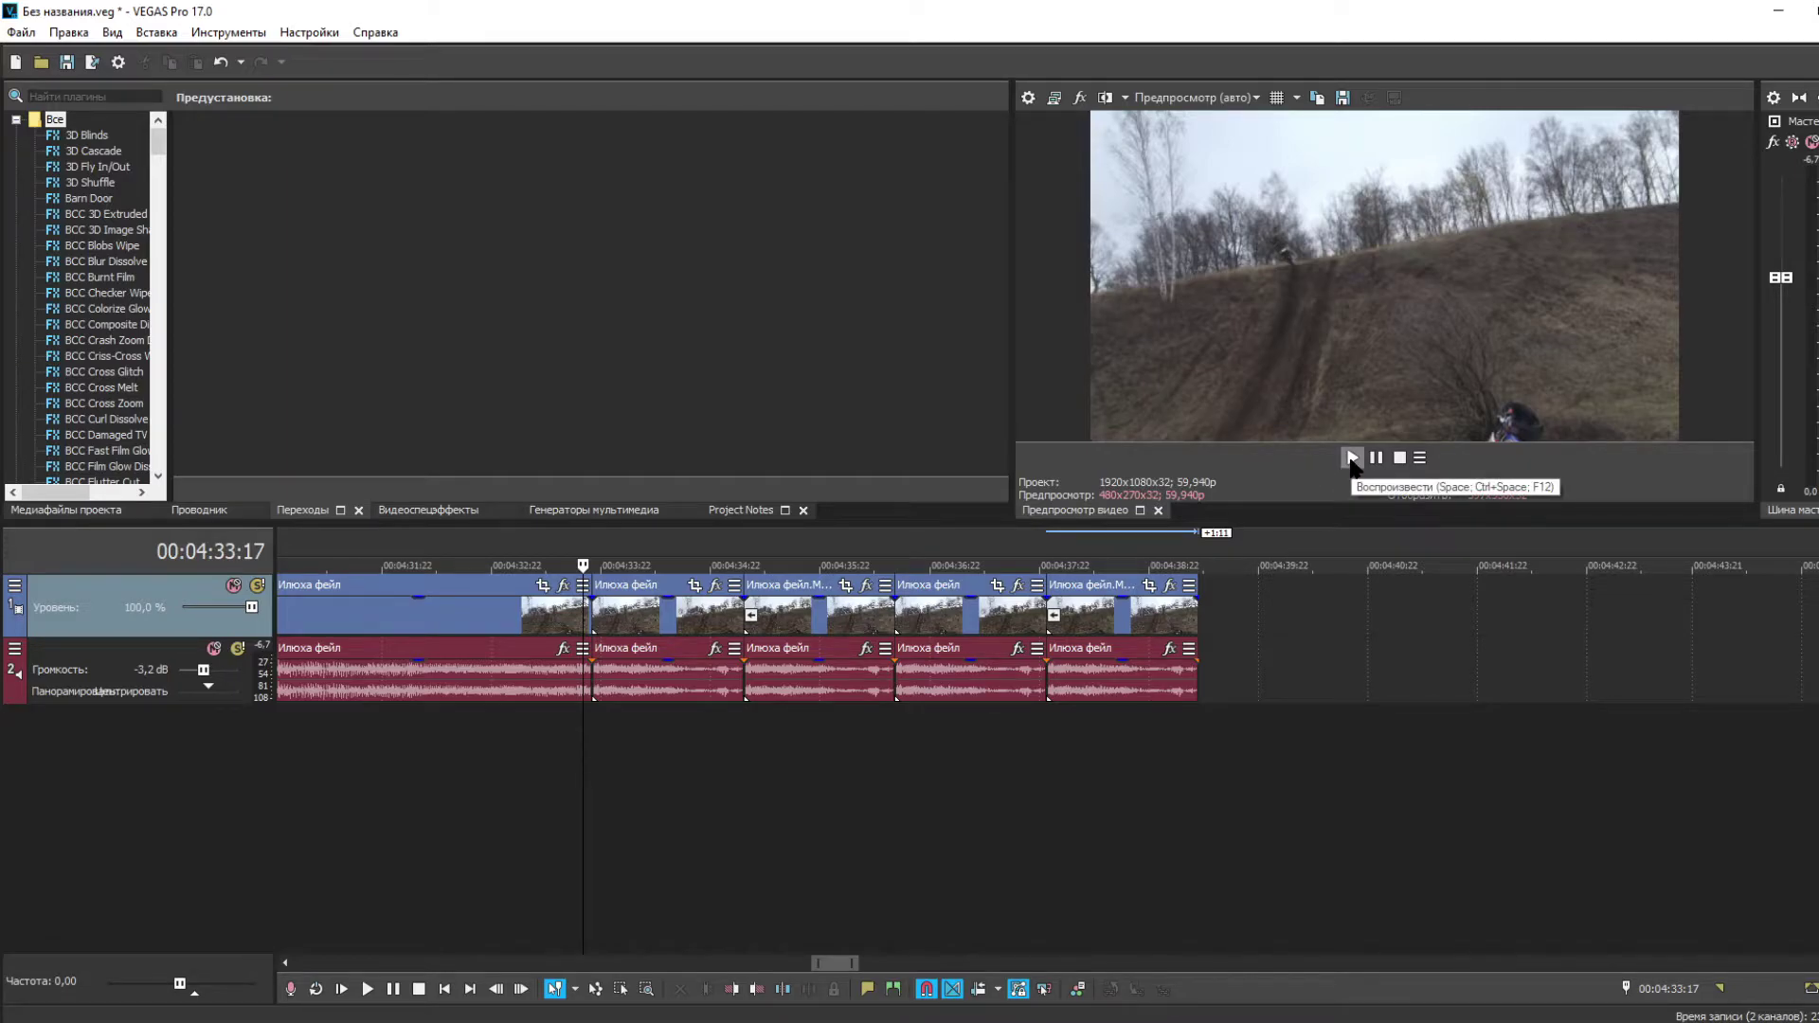
left_click(1352, 459)
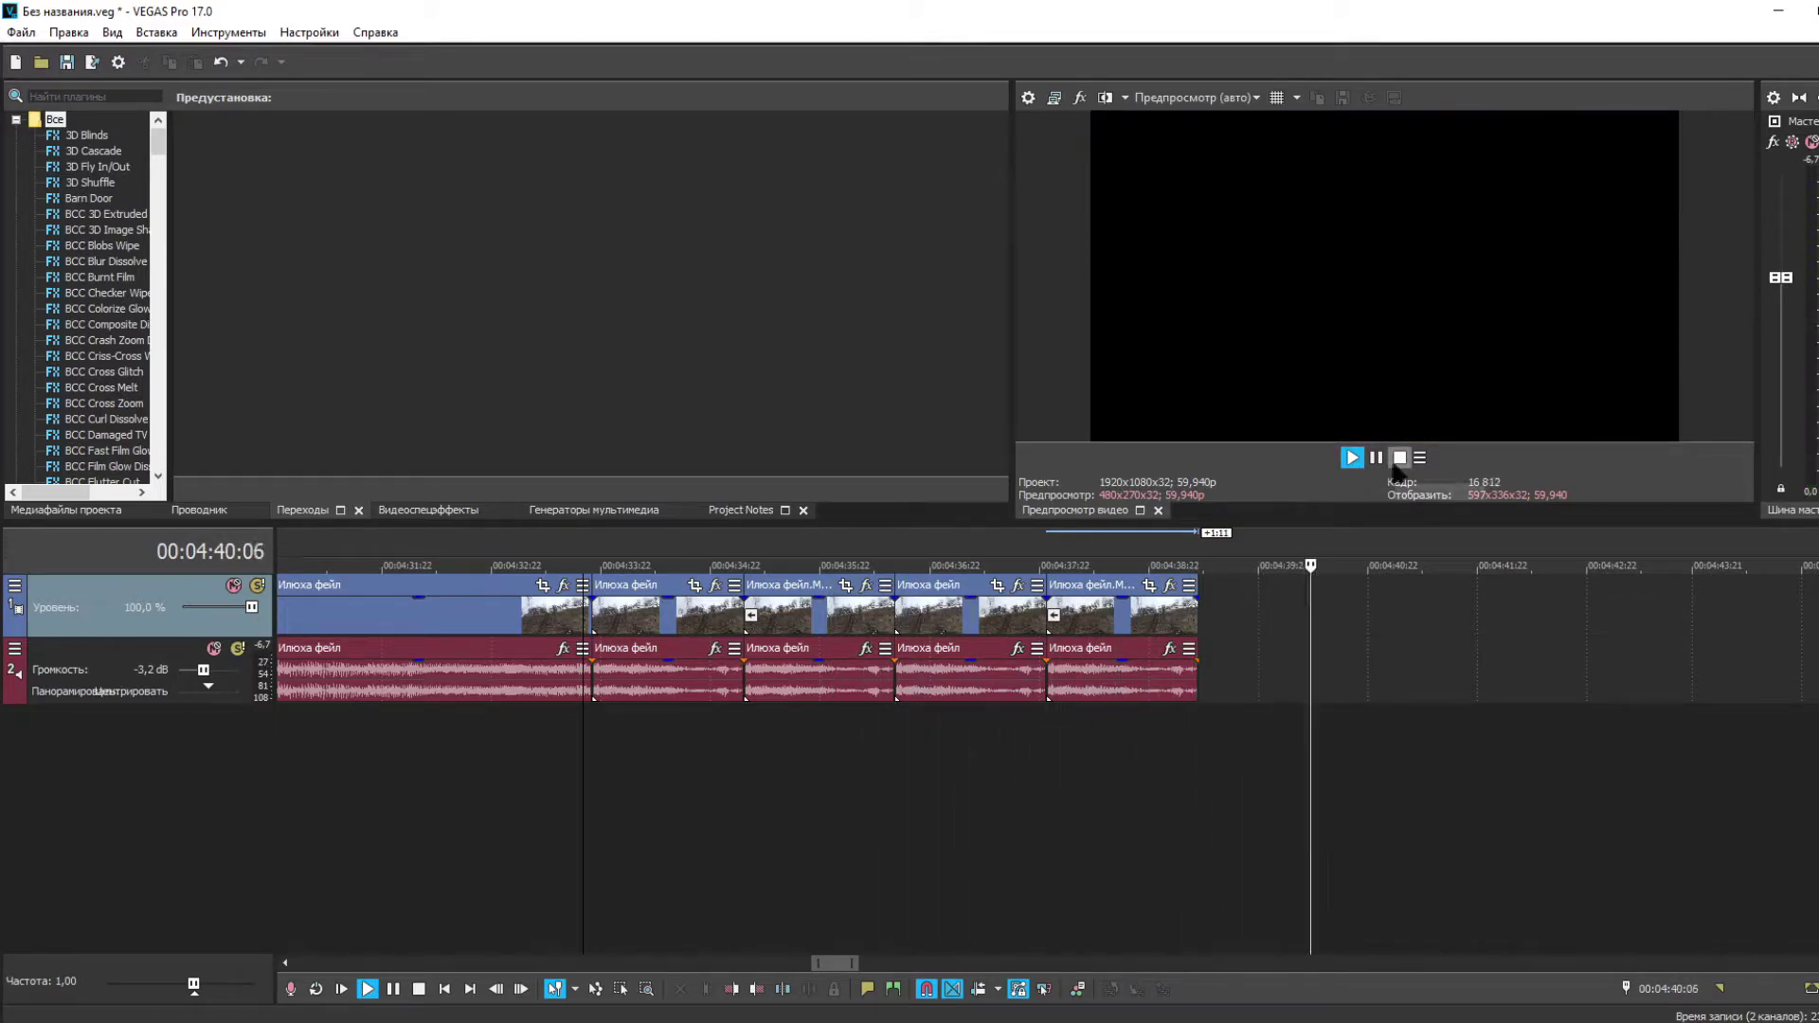
left_click(1378, 462)
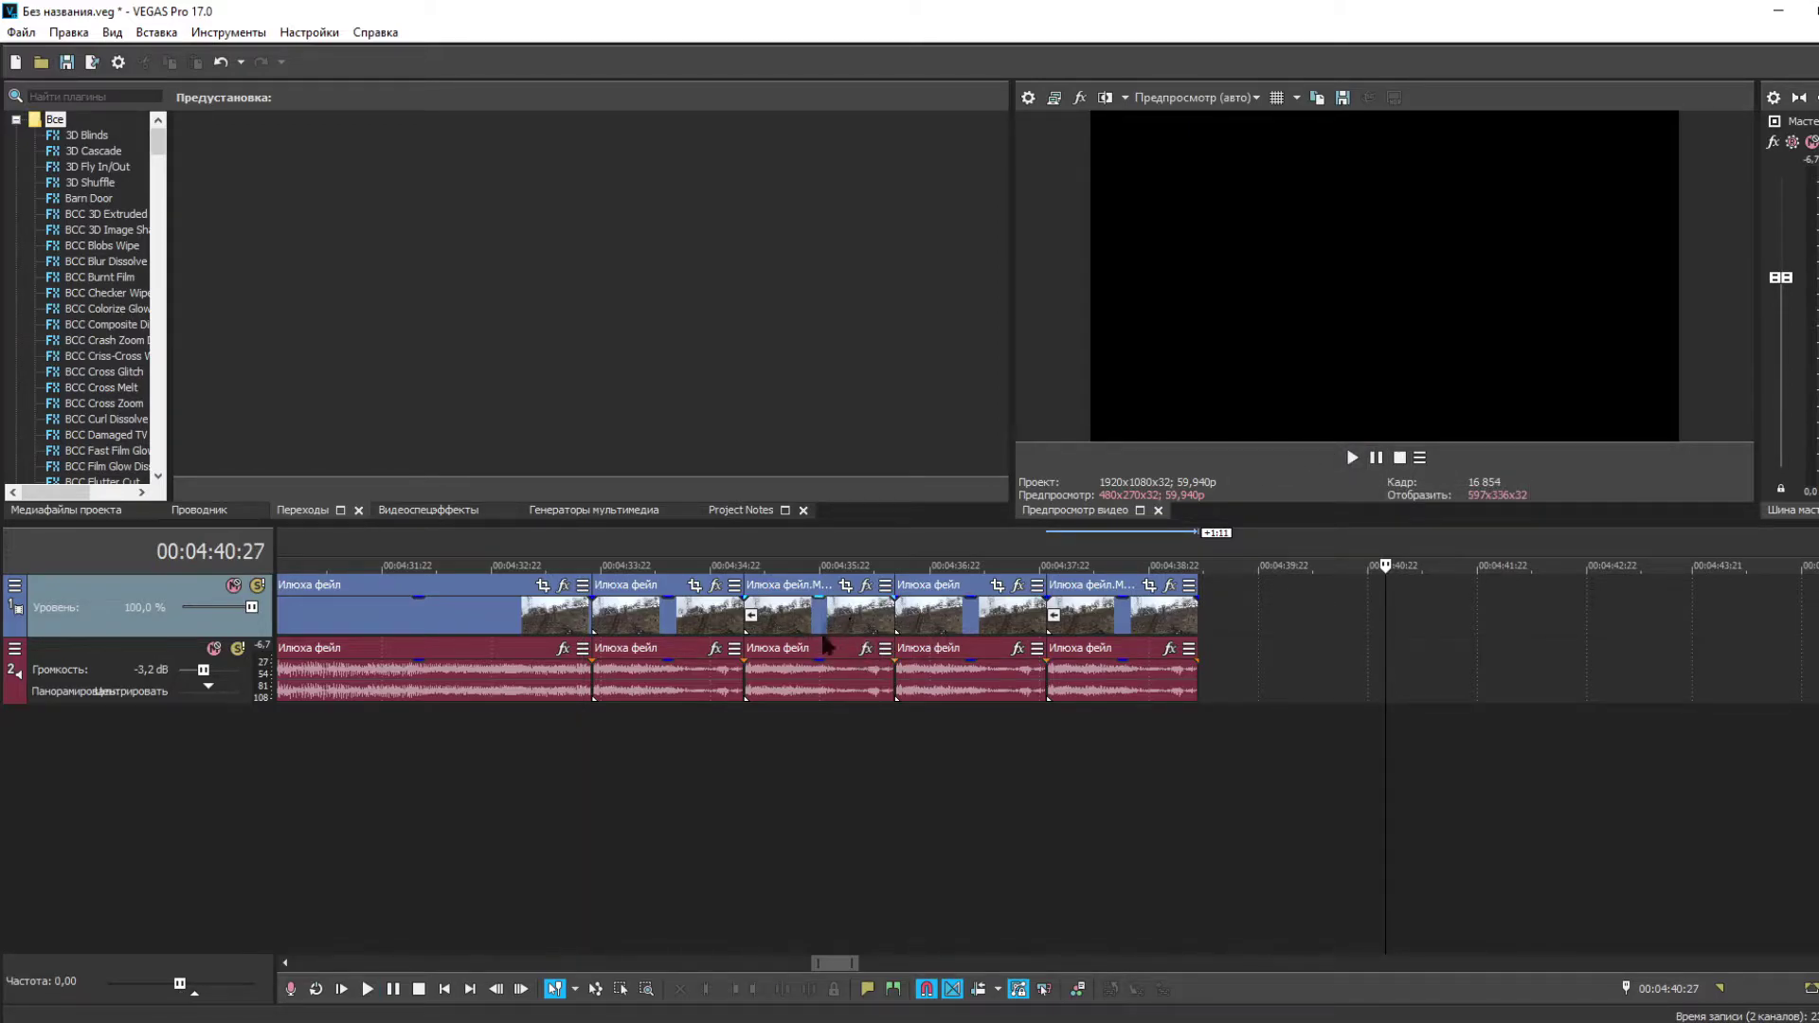
- Reverse the audio of the second short fragment to match its video
left_click(808, 687)
right_click(760, 674)
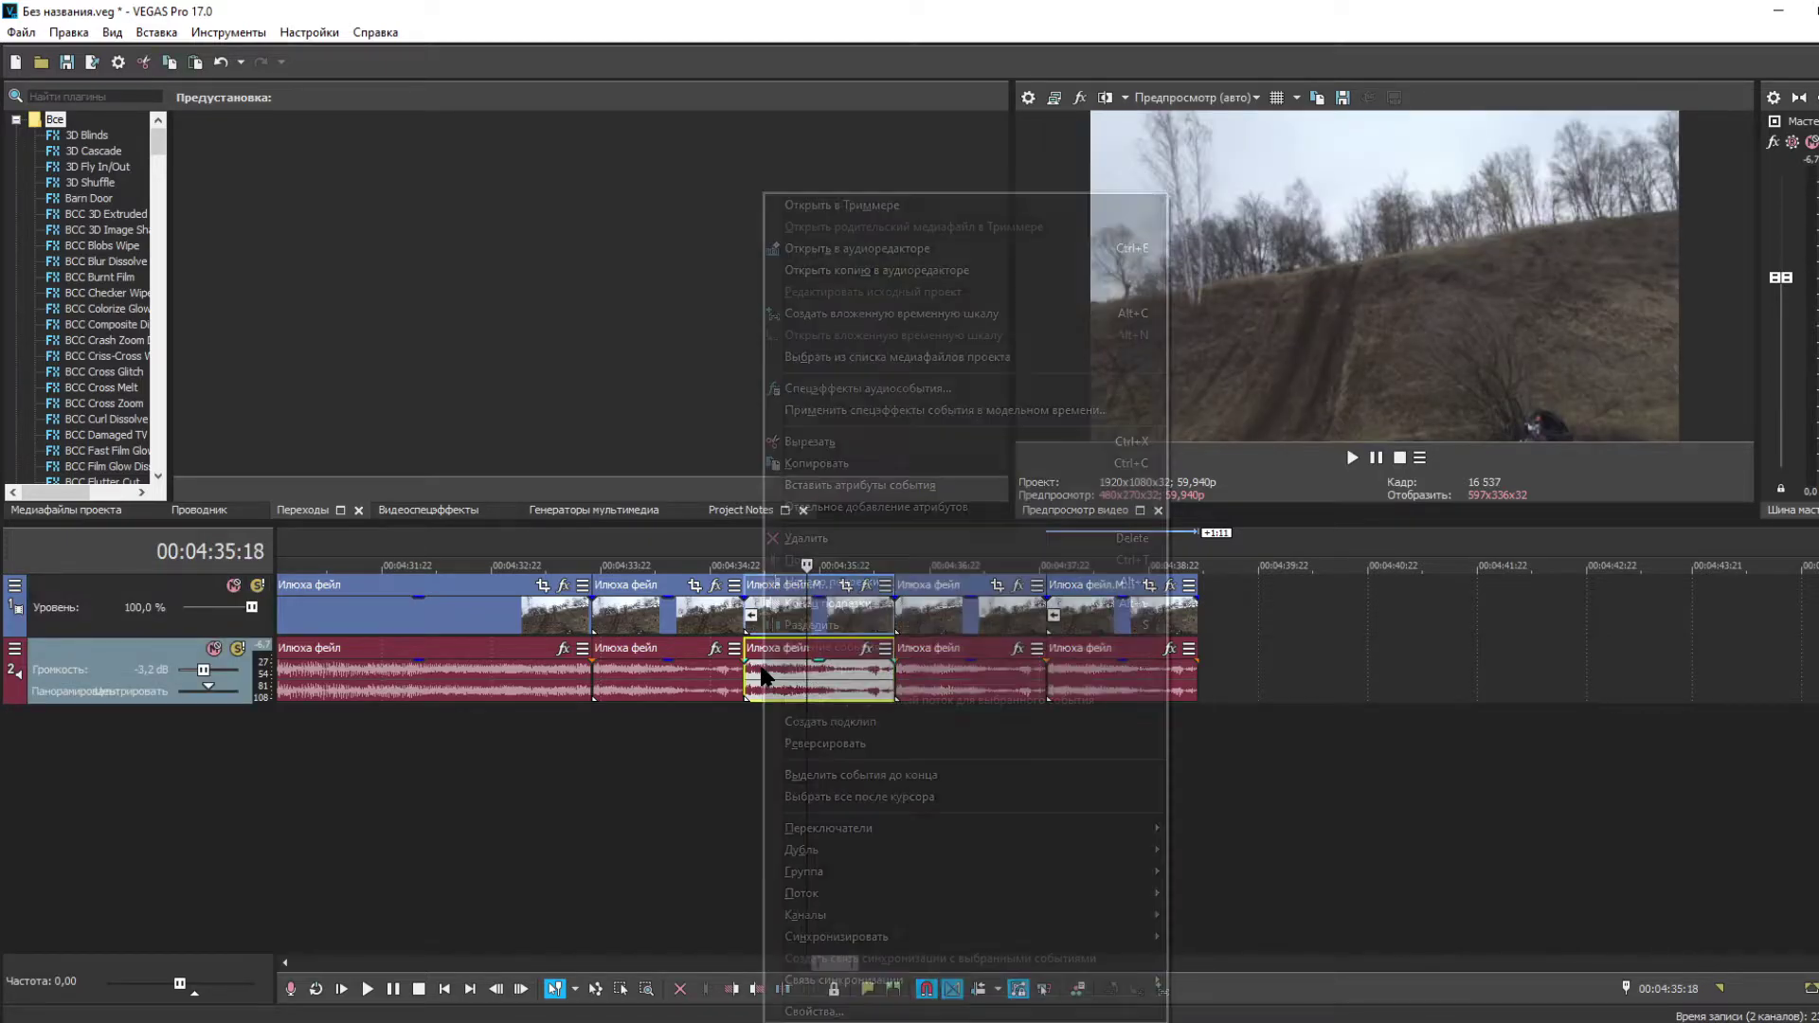
left_click(825, 743)
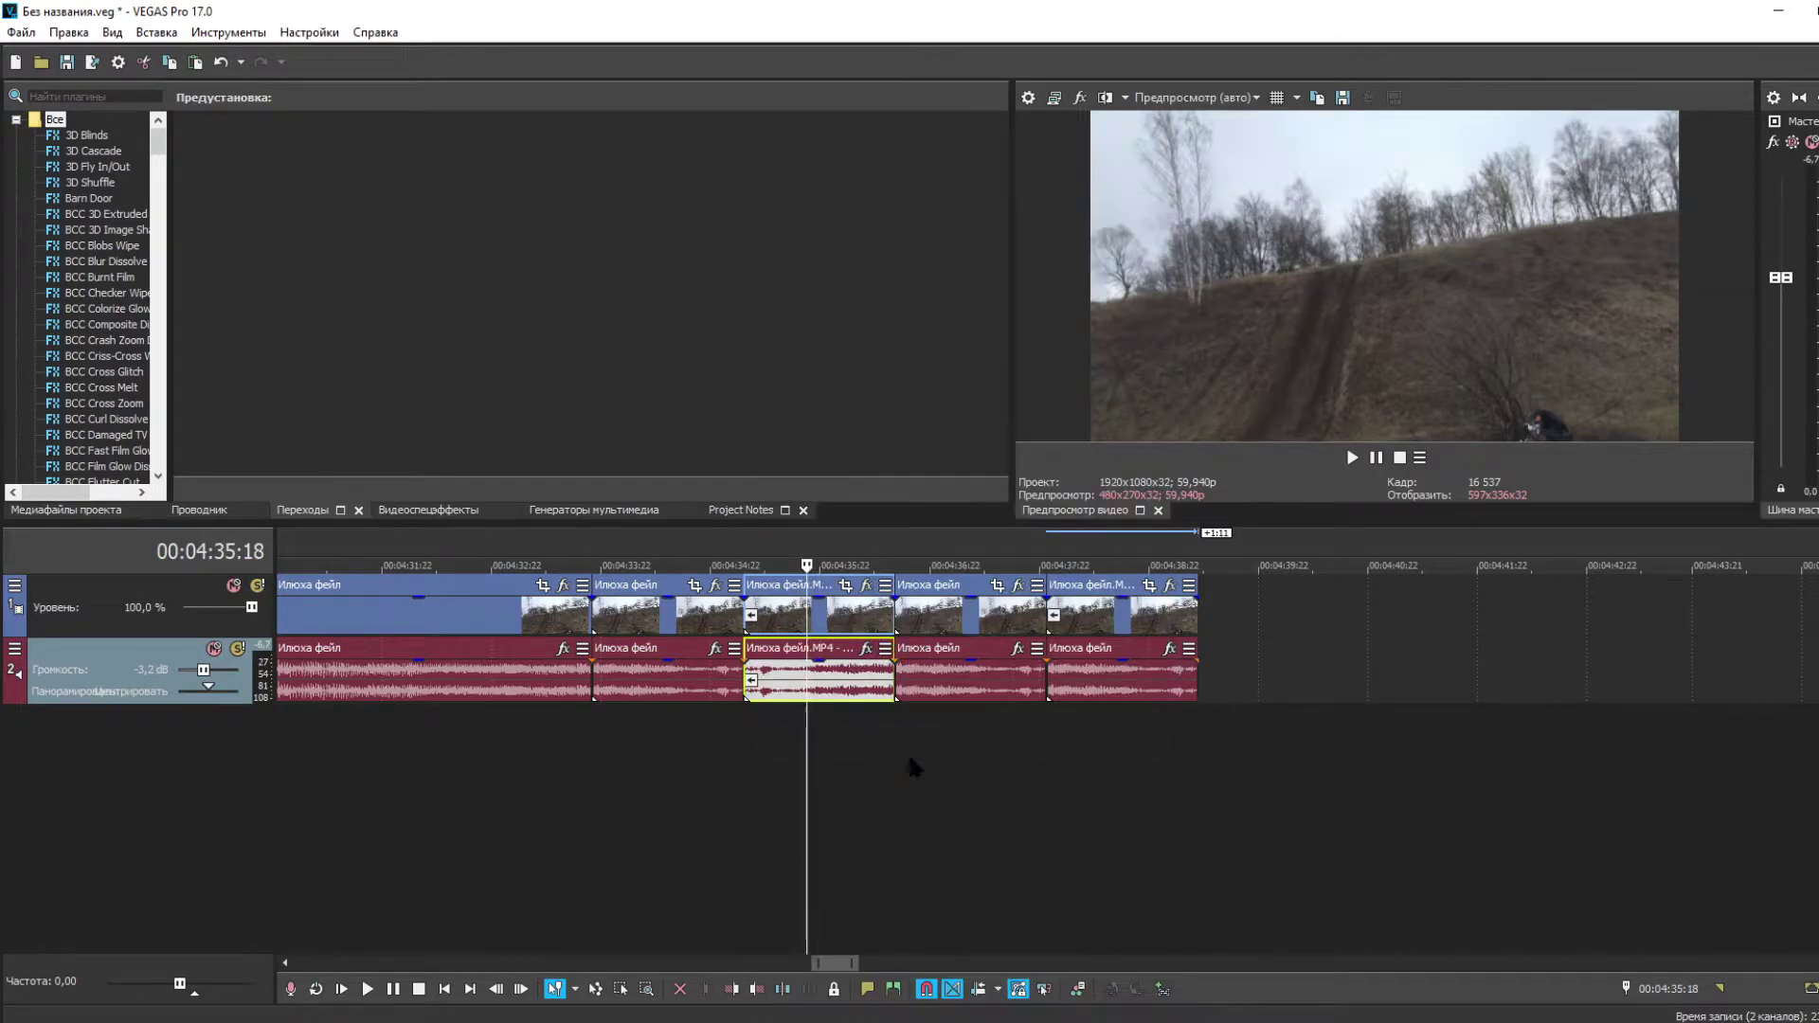
left_click(958, 674)
right_click(959, 675)
right_click(921, 675)
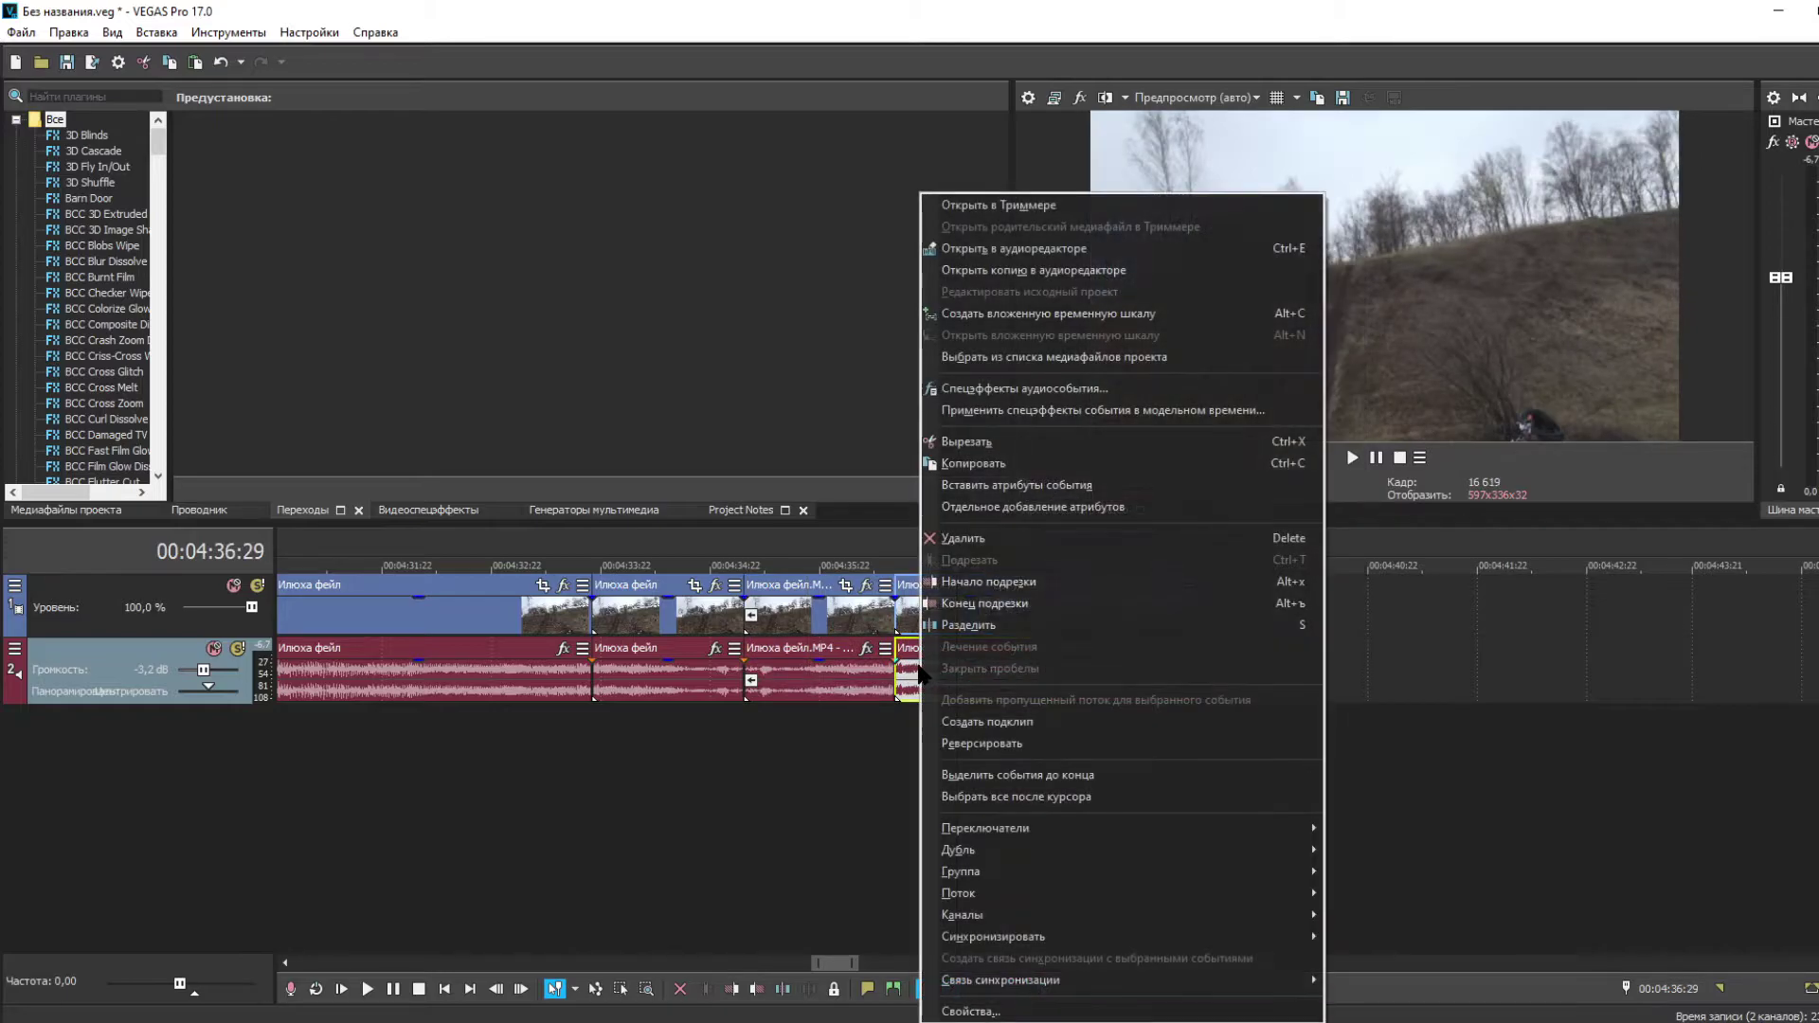
left_click(1042, 745)
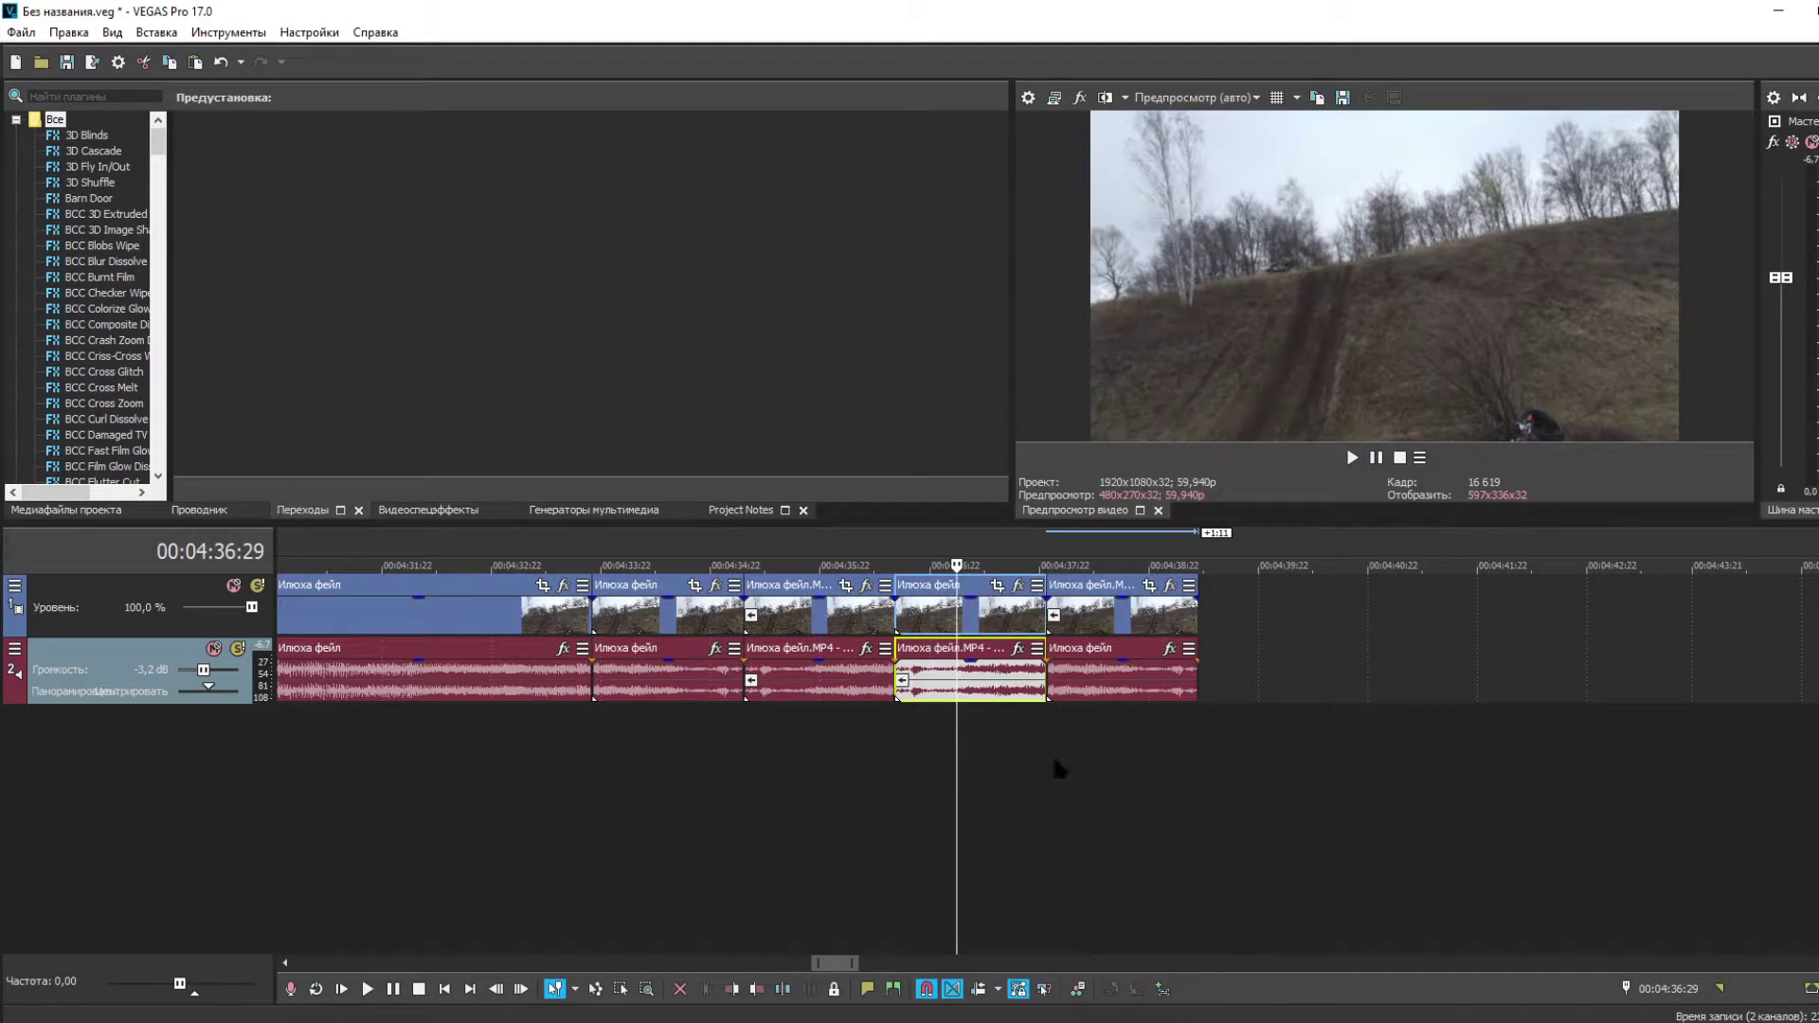
right_click(984, 674)
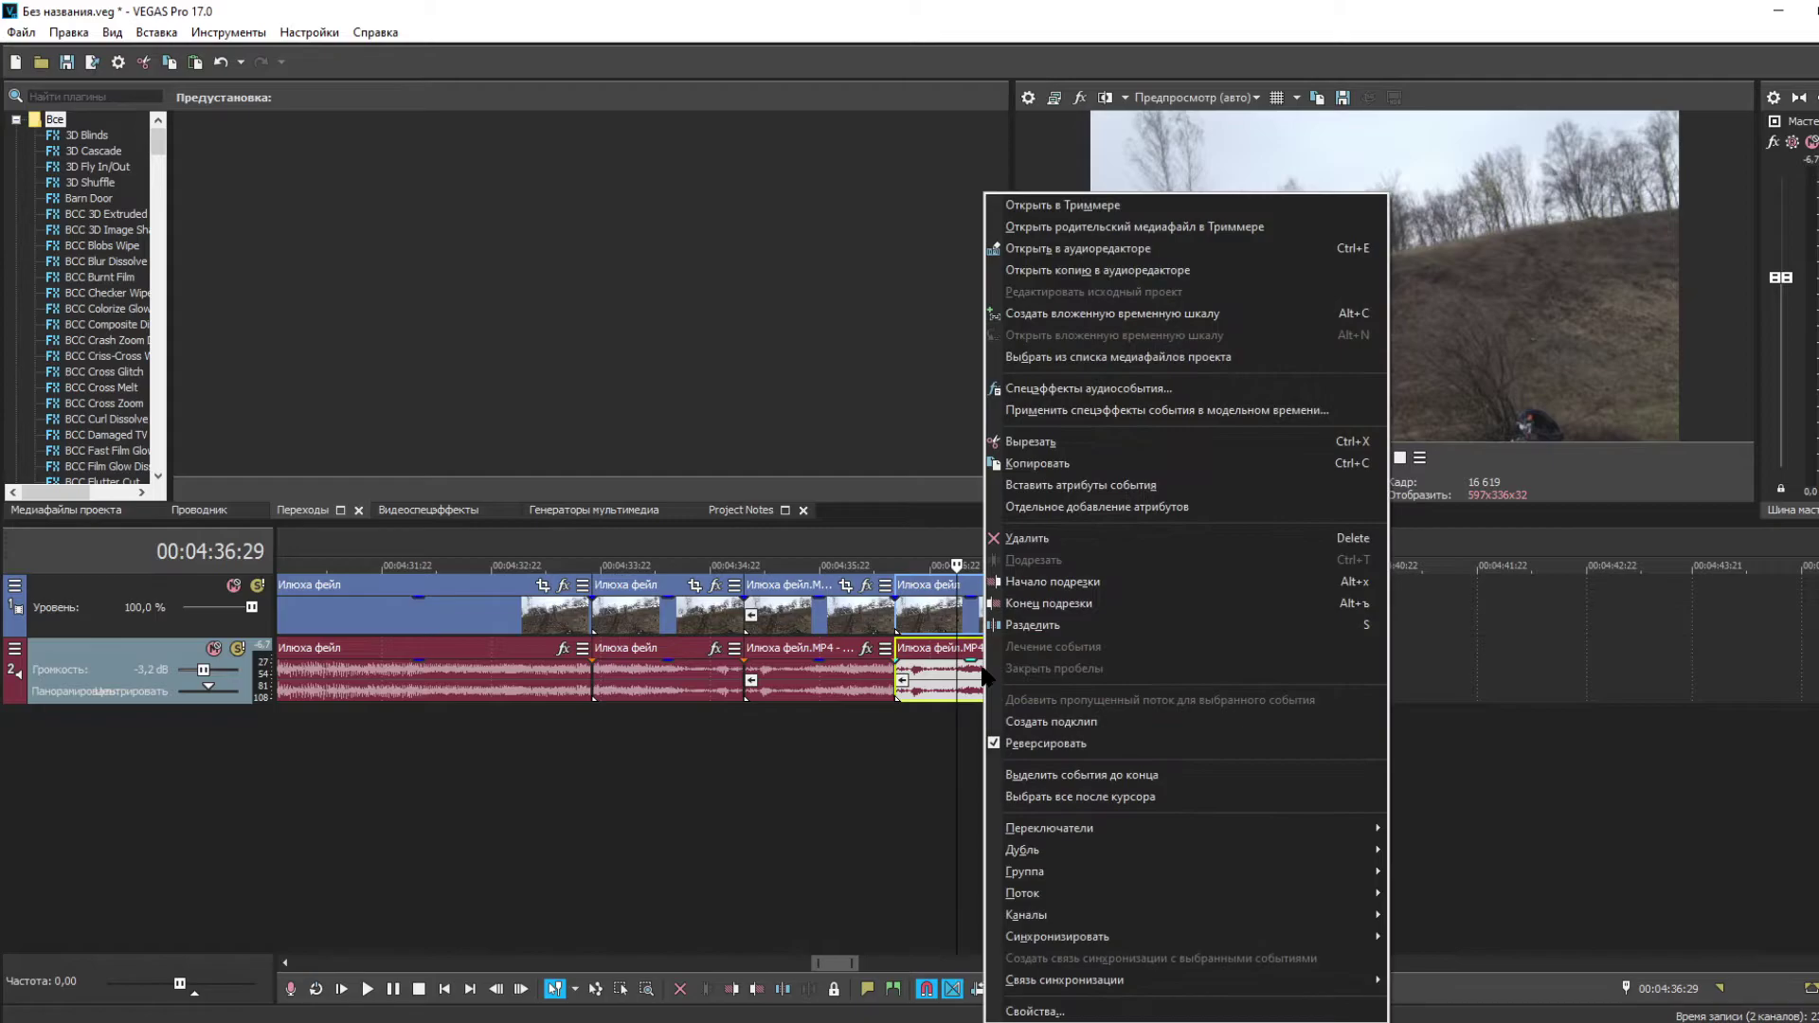
left_click(1043, 744)
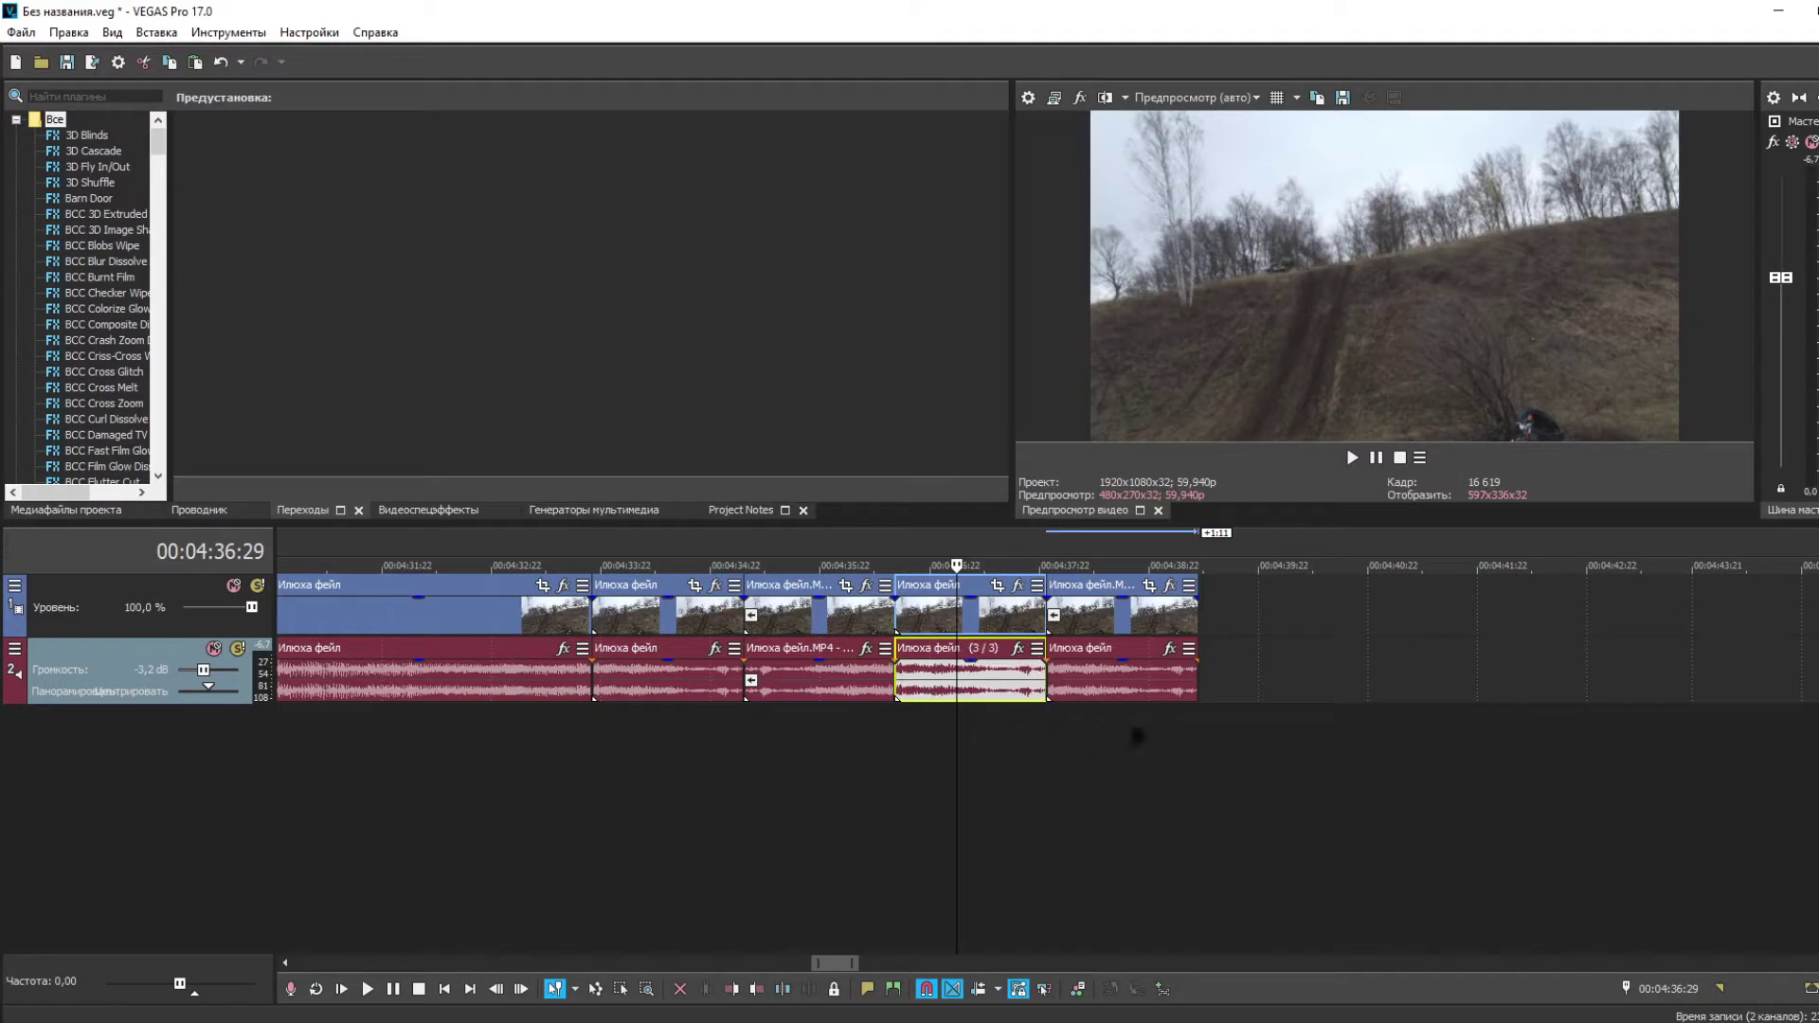
- Reverse the audio of the last short fragment to match its reversed video
right_click(1125, 680)
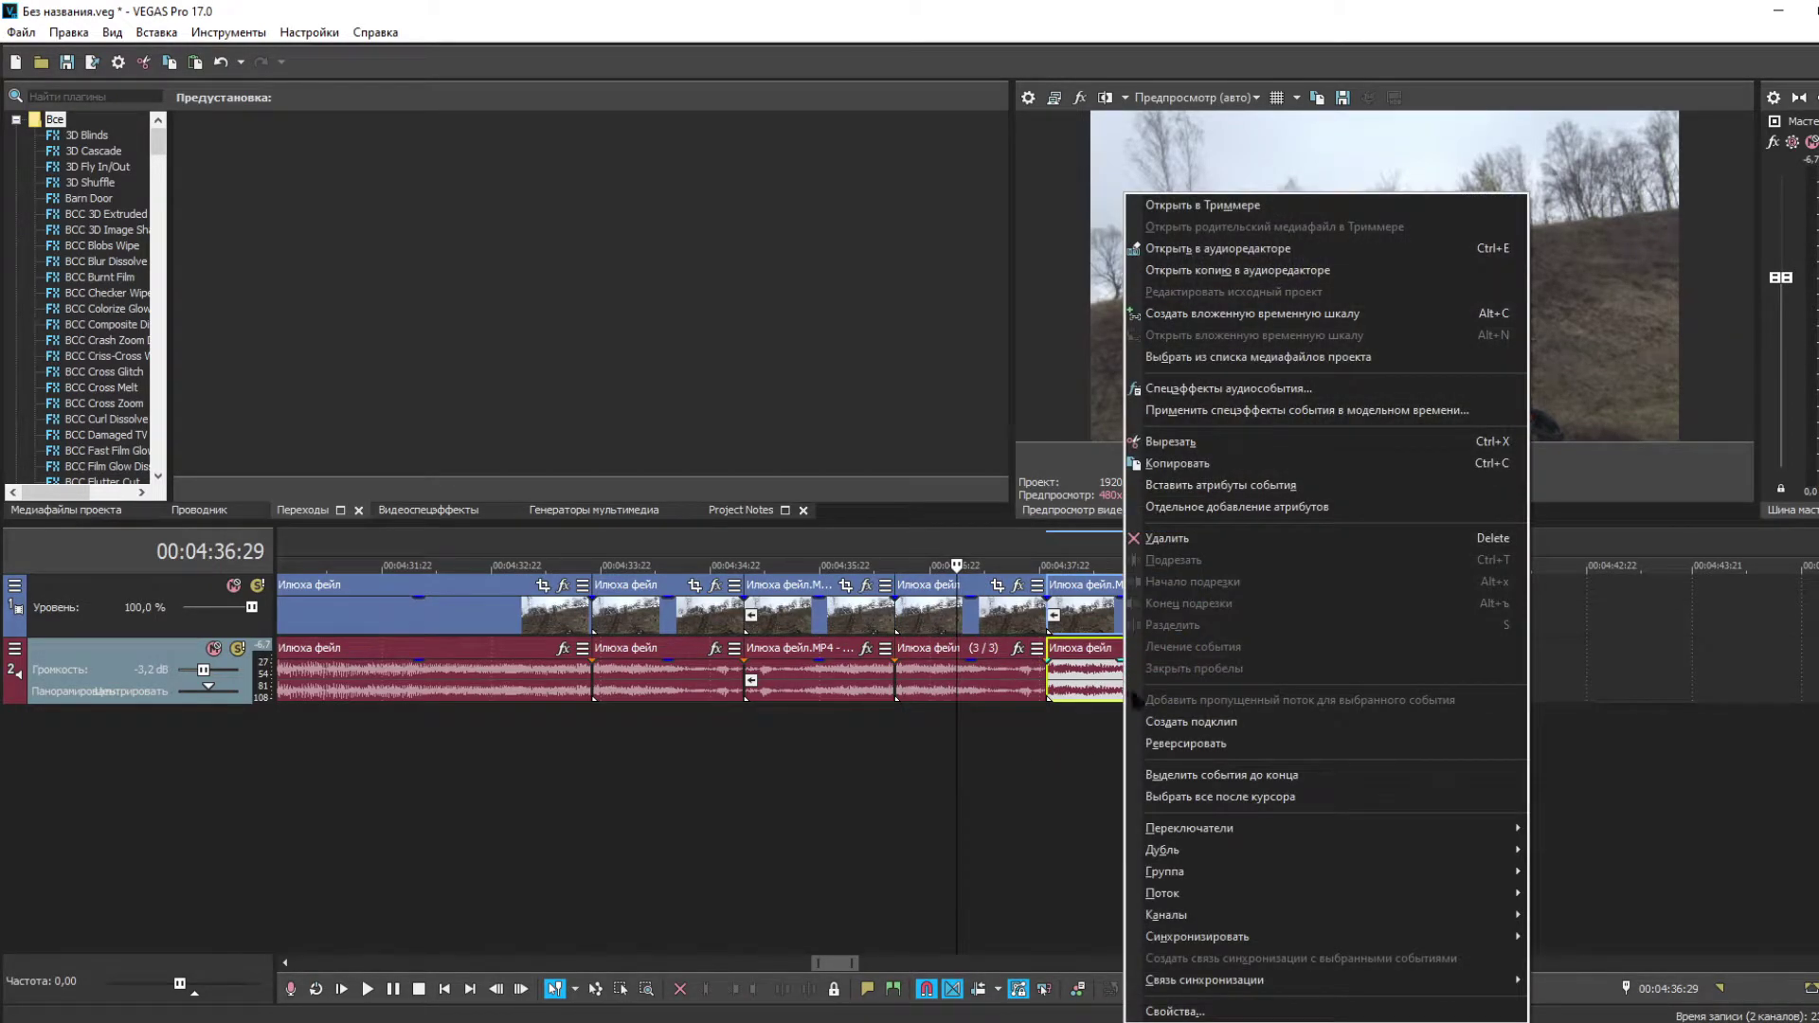
left_click(1190, 743)
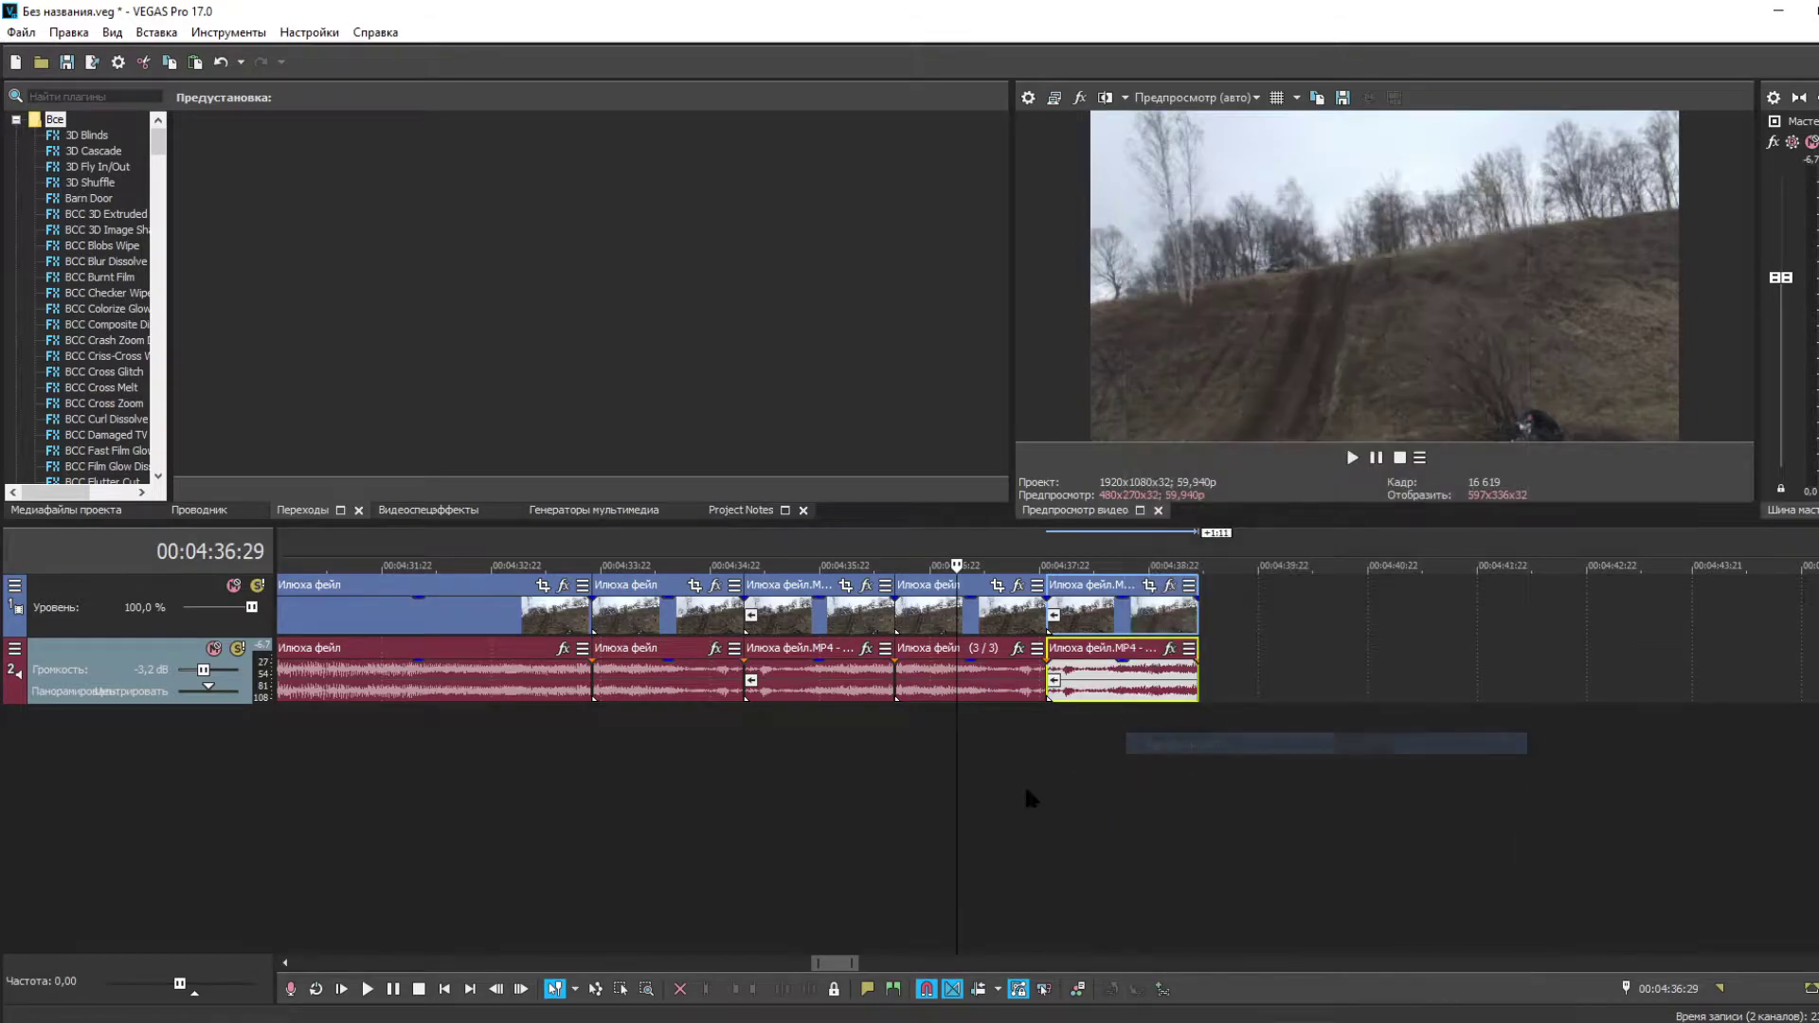
left_click(1027, 783)
- Play the sequence of short fragments from 00:04:33:14 and stop playback near its end
left_click(571, 698)
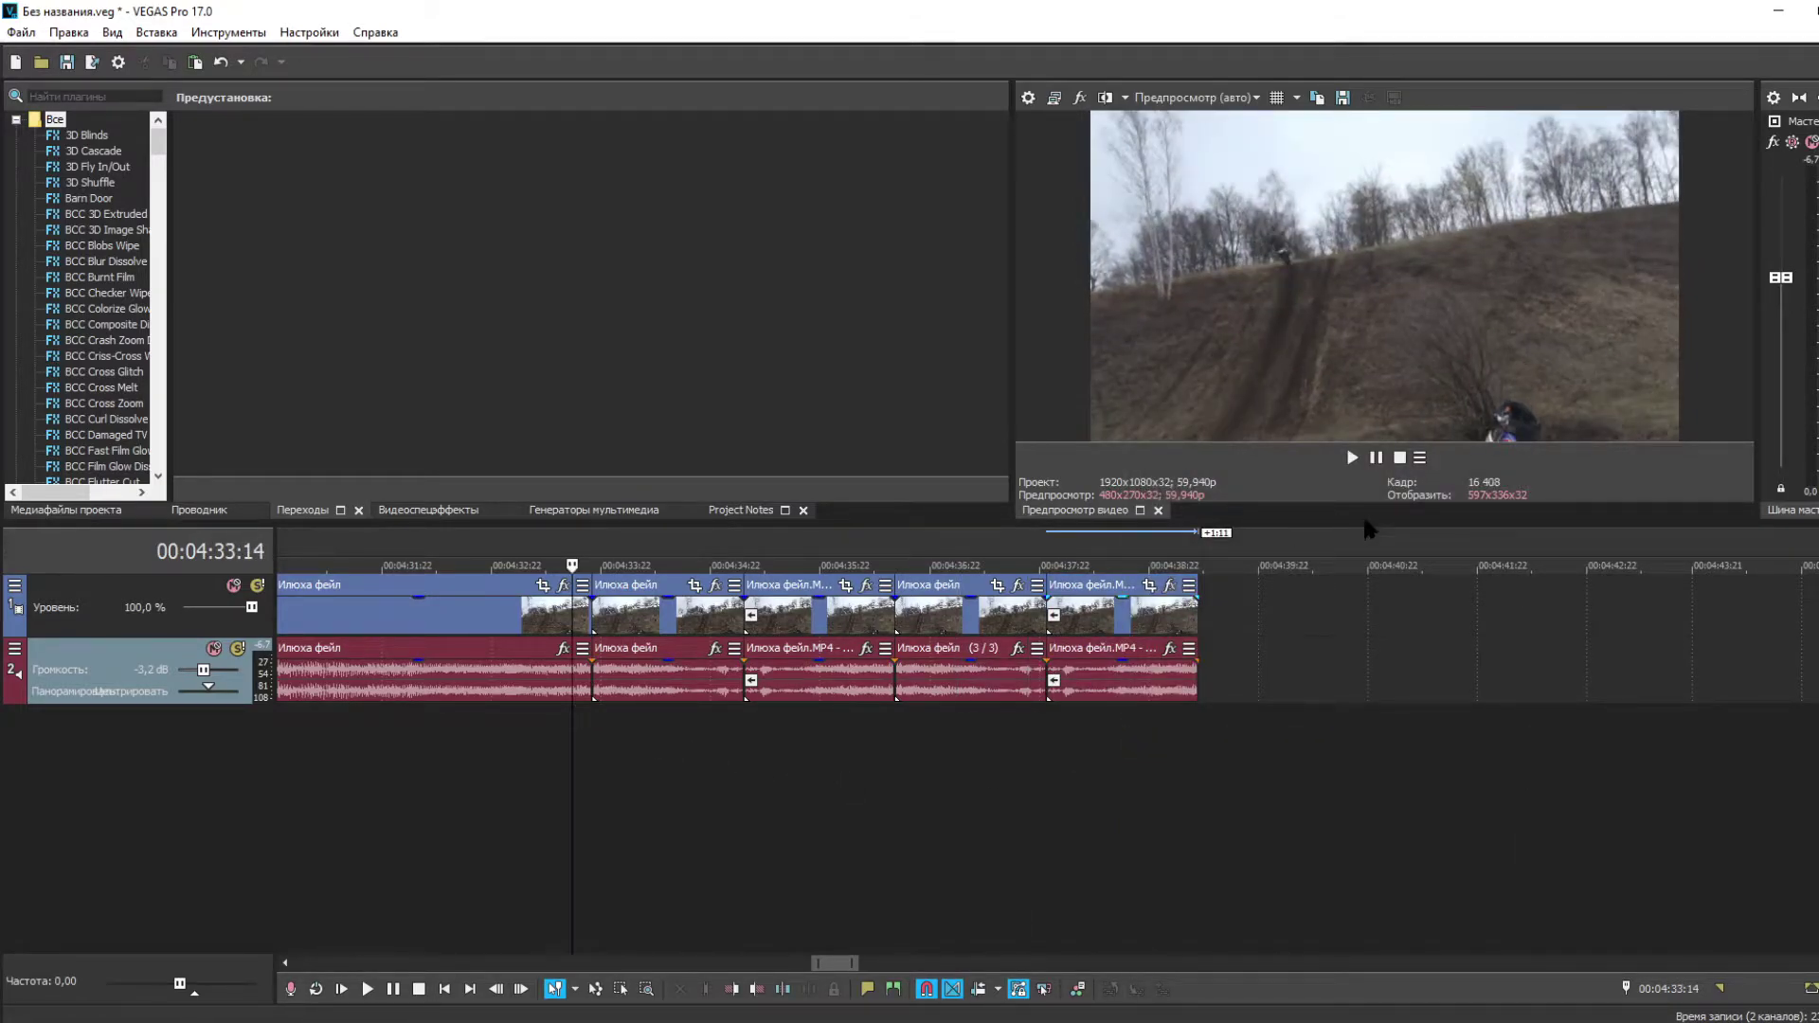
left_click(1353, 457)
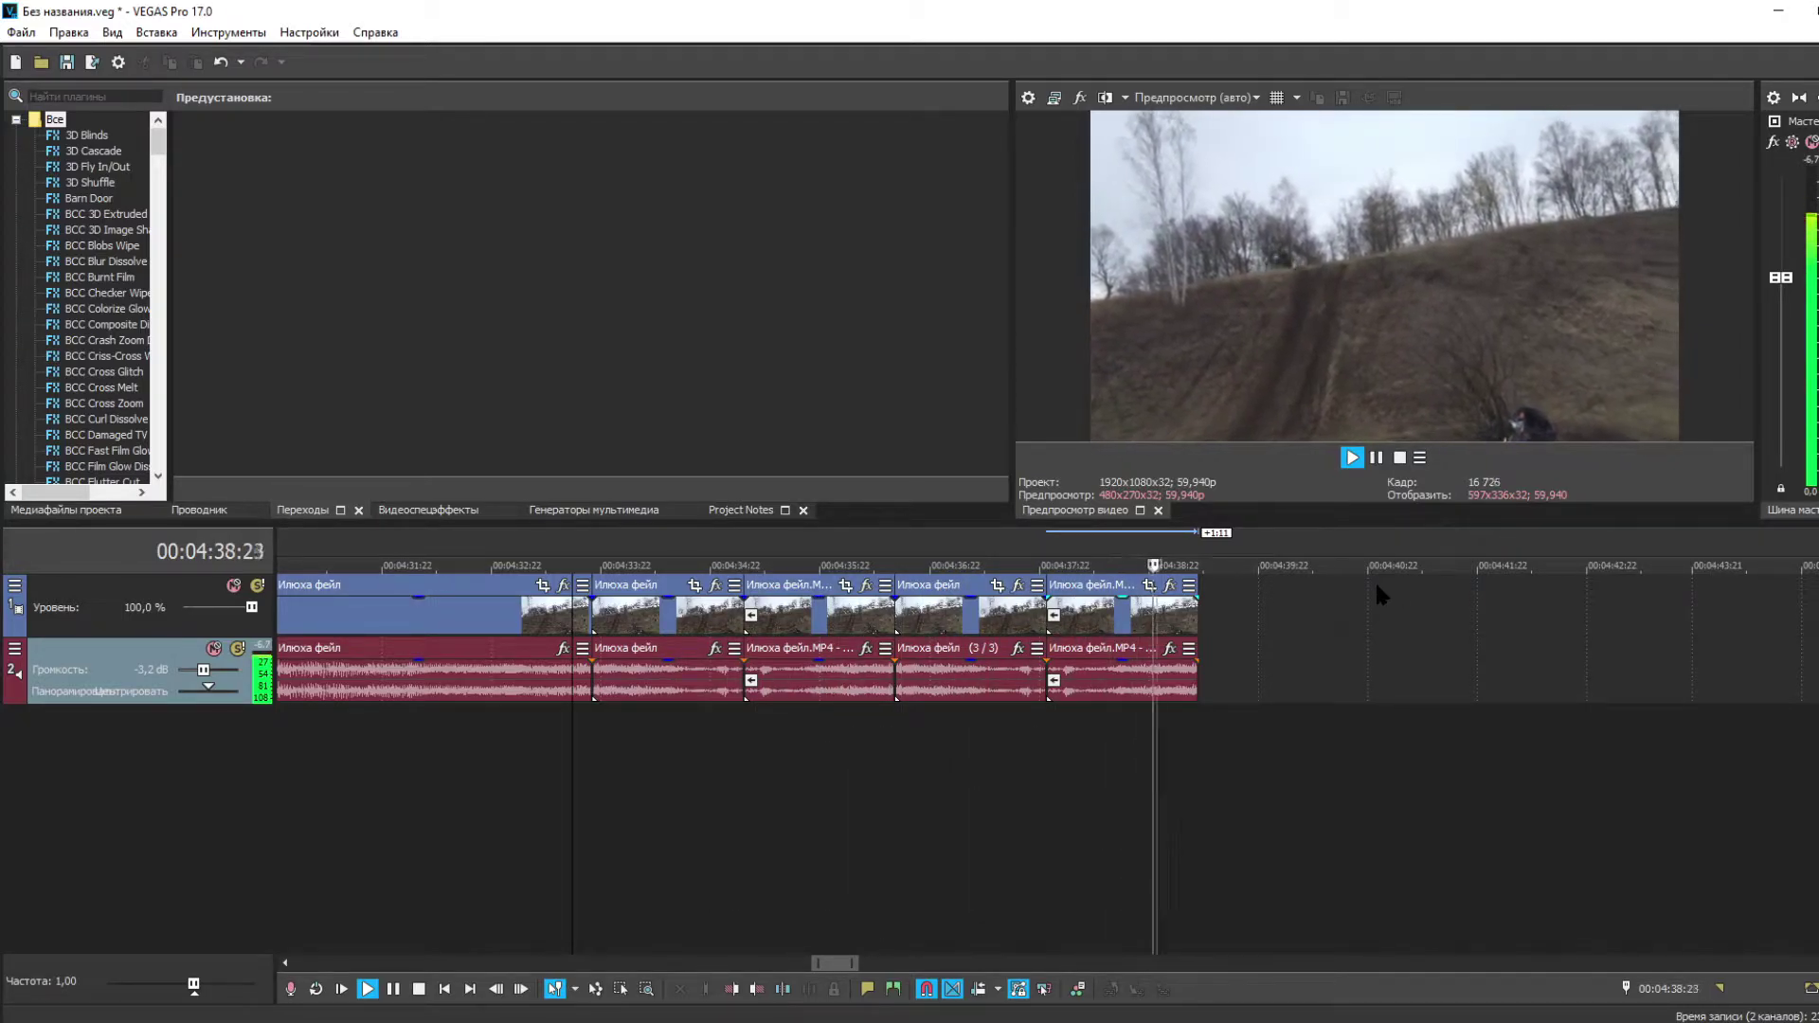
left_click(1400, 458)
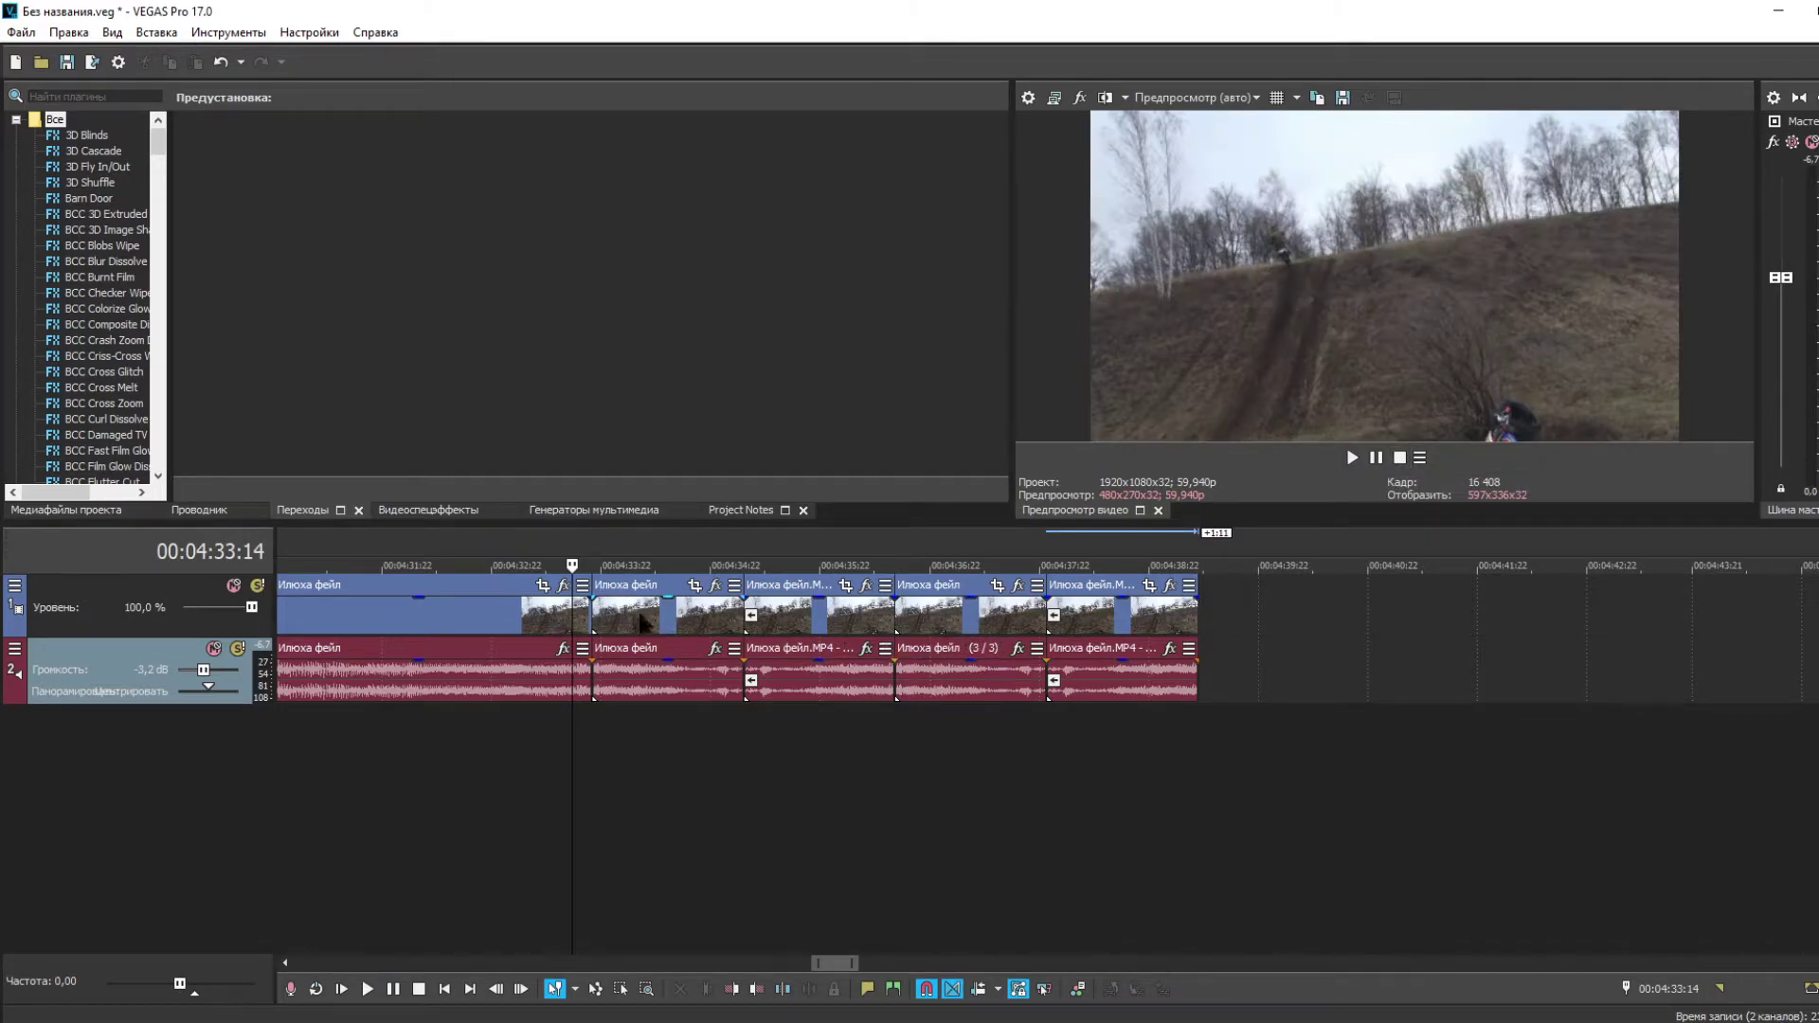
- Stretch the last two short fragments to 51.2% and 49.7% speed, keeping them adjacent, and play the sequence from 00:04:33:19
left_click_drag(1088, 635, 1412, 636)
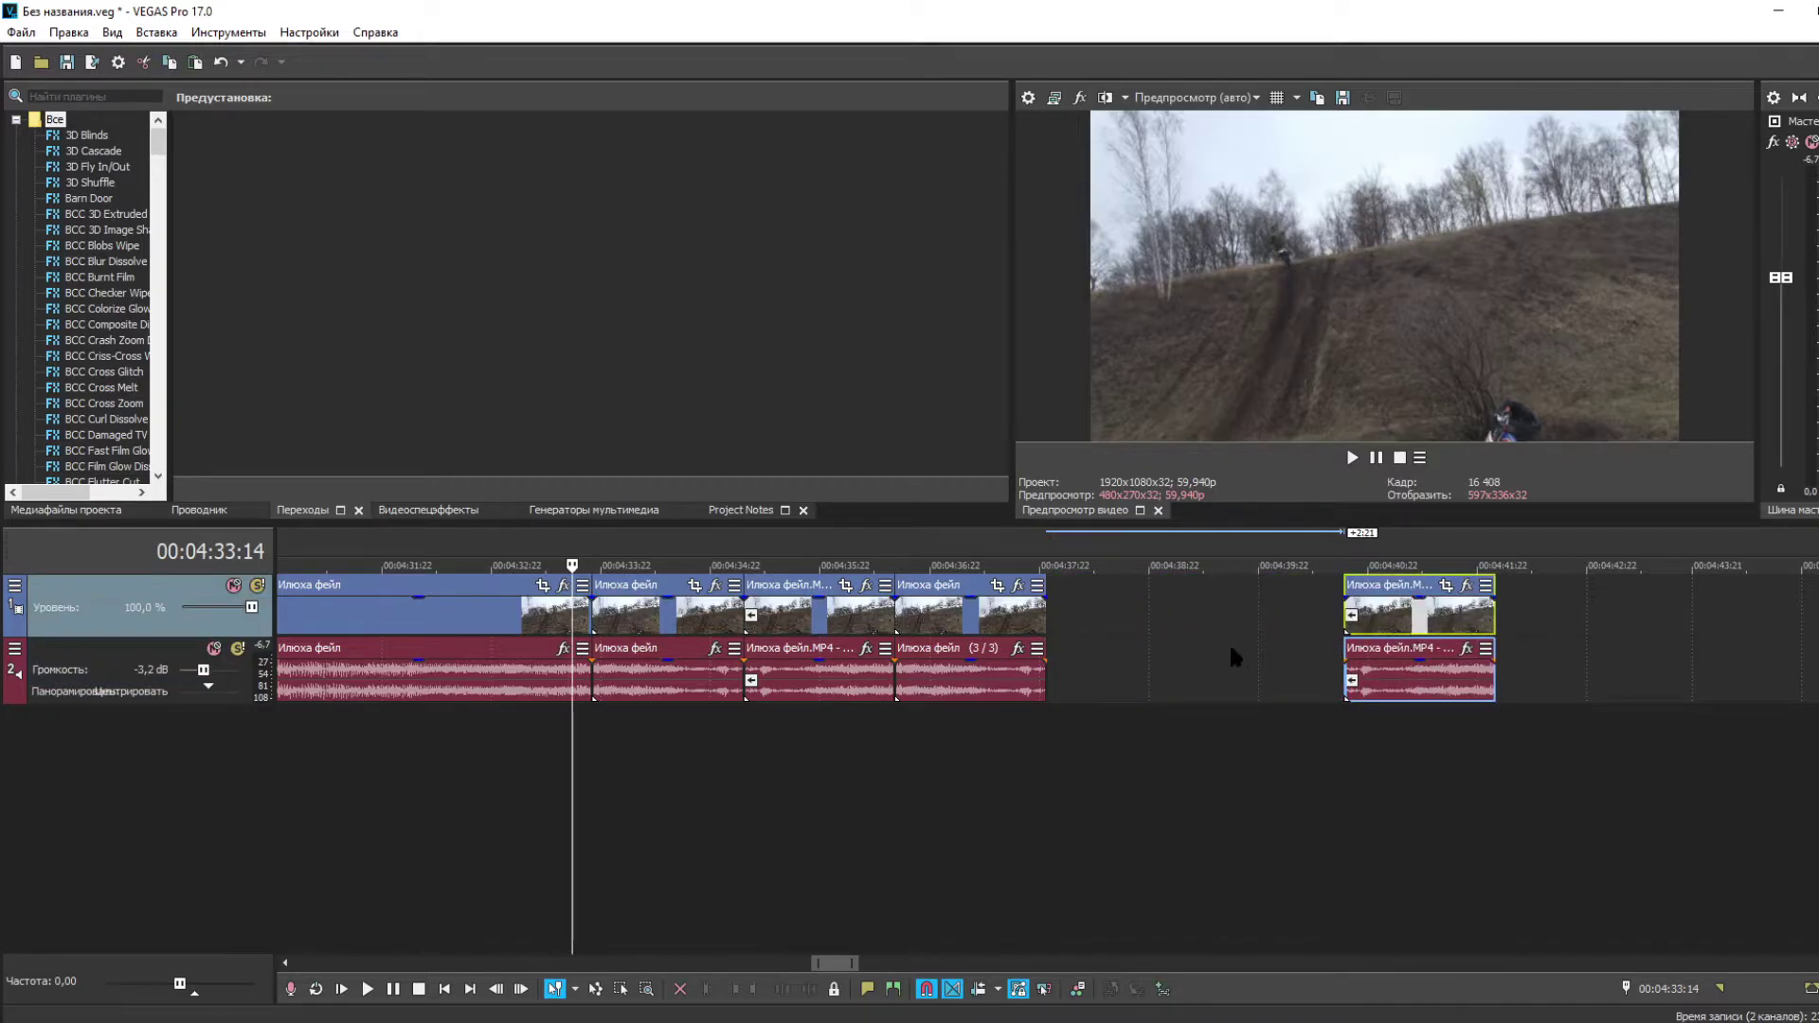
left_click(986, 626)
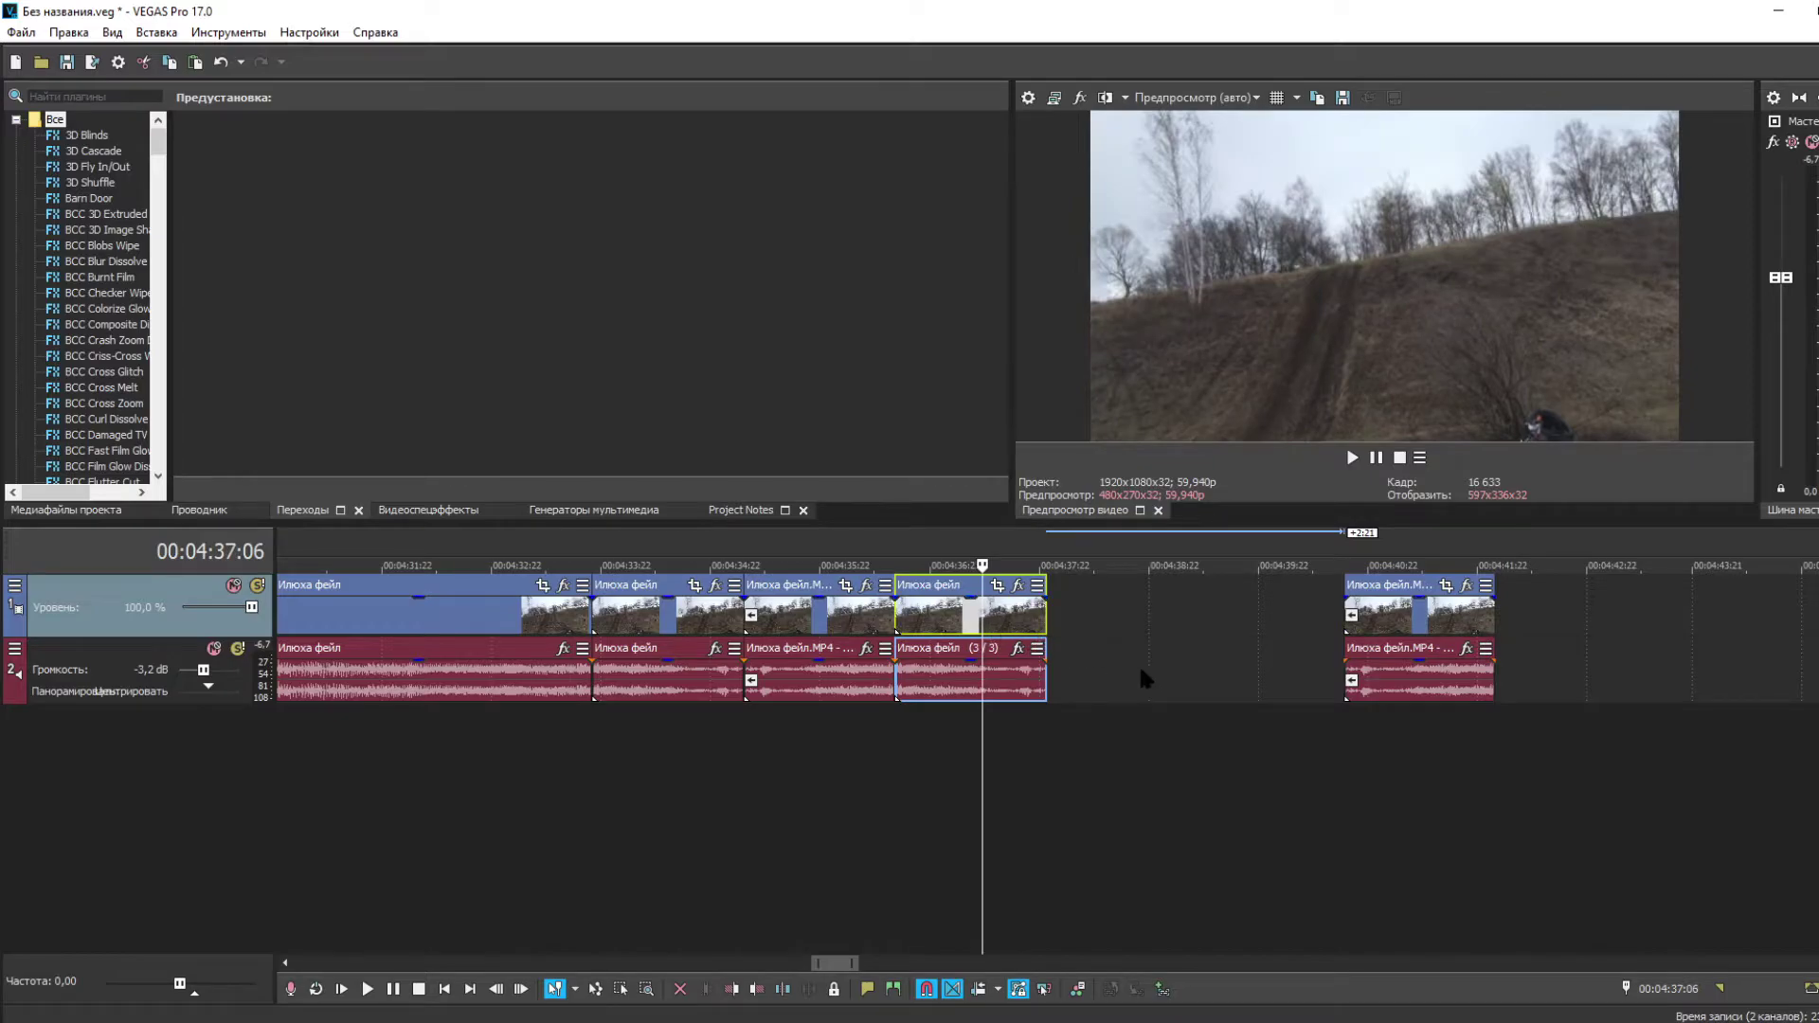
left_click_drag(1046, 632, 1189, 634)
left_click_drag(1400, 630, 1239, 625)
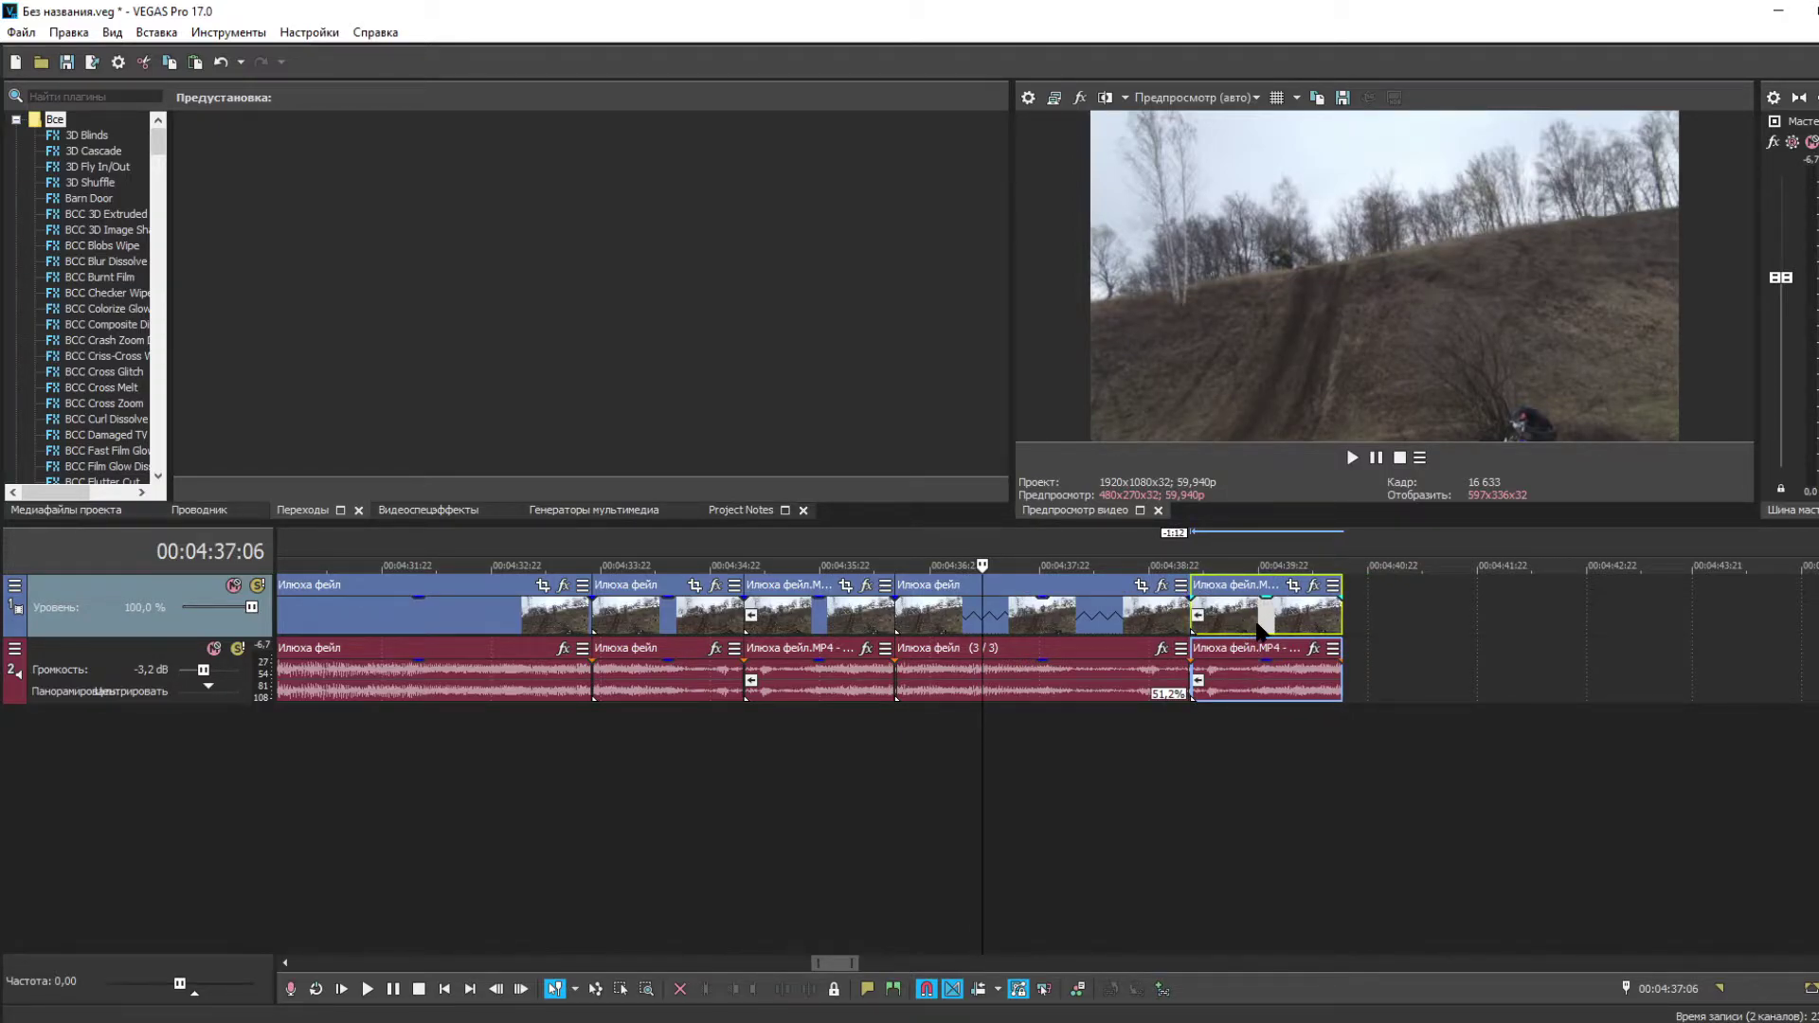
left_click_drag(1349, 631, 1492, 632)
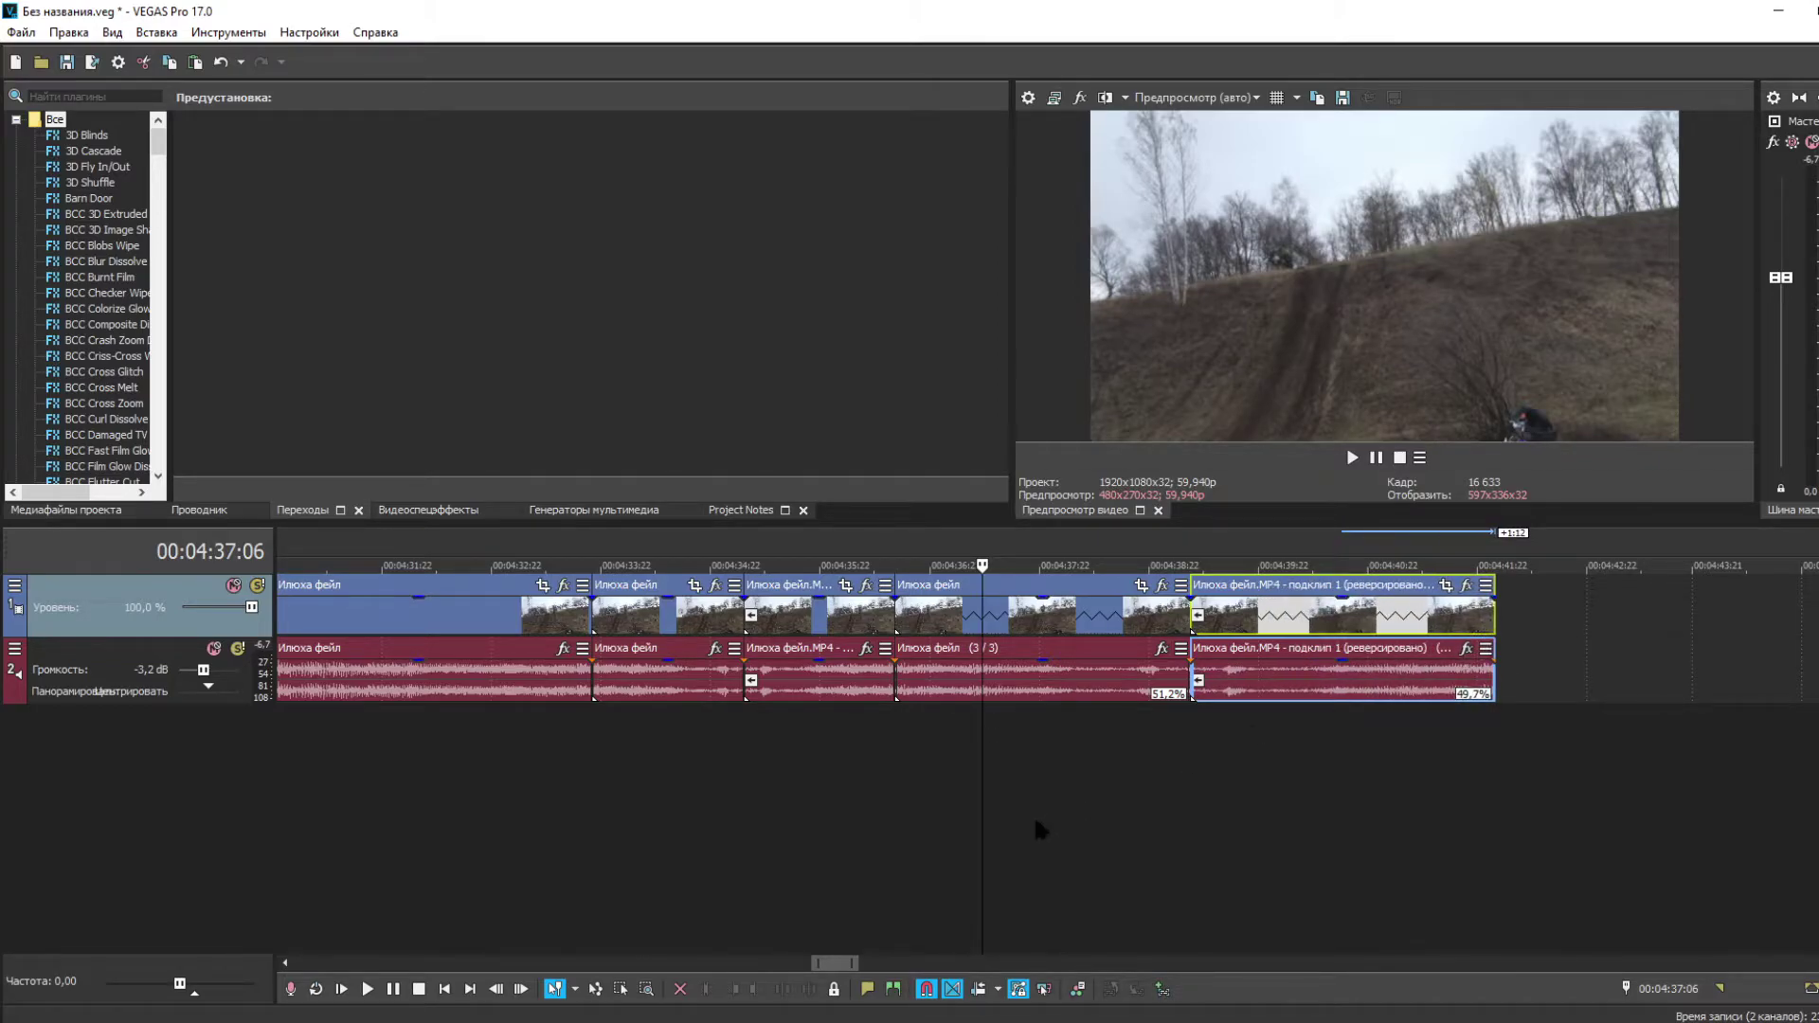
left_click_drag(984, 795, 593, 768)
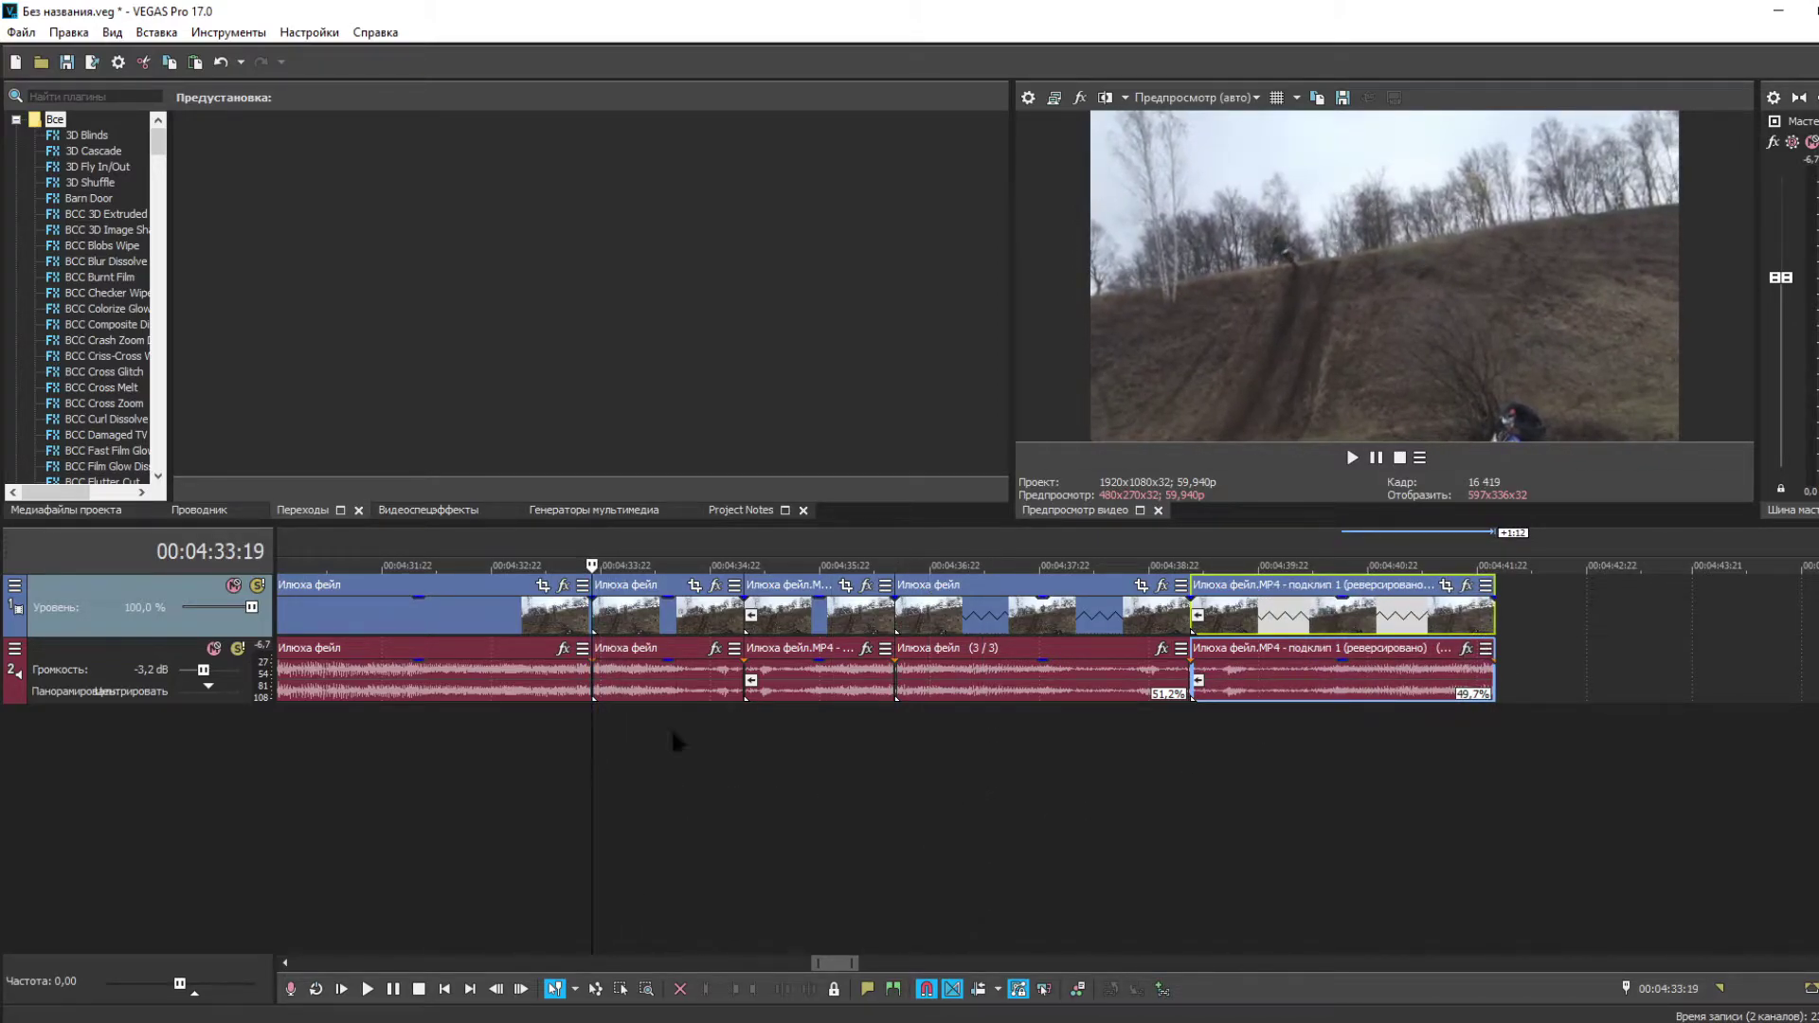
left_click(1352, 458)
- Stretch the last two fragments further to 33.1% and 33.6% speed, keeping them joined end to end
left_click_drag(1325, 620, 1542, 648)
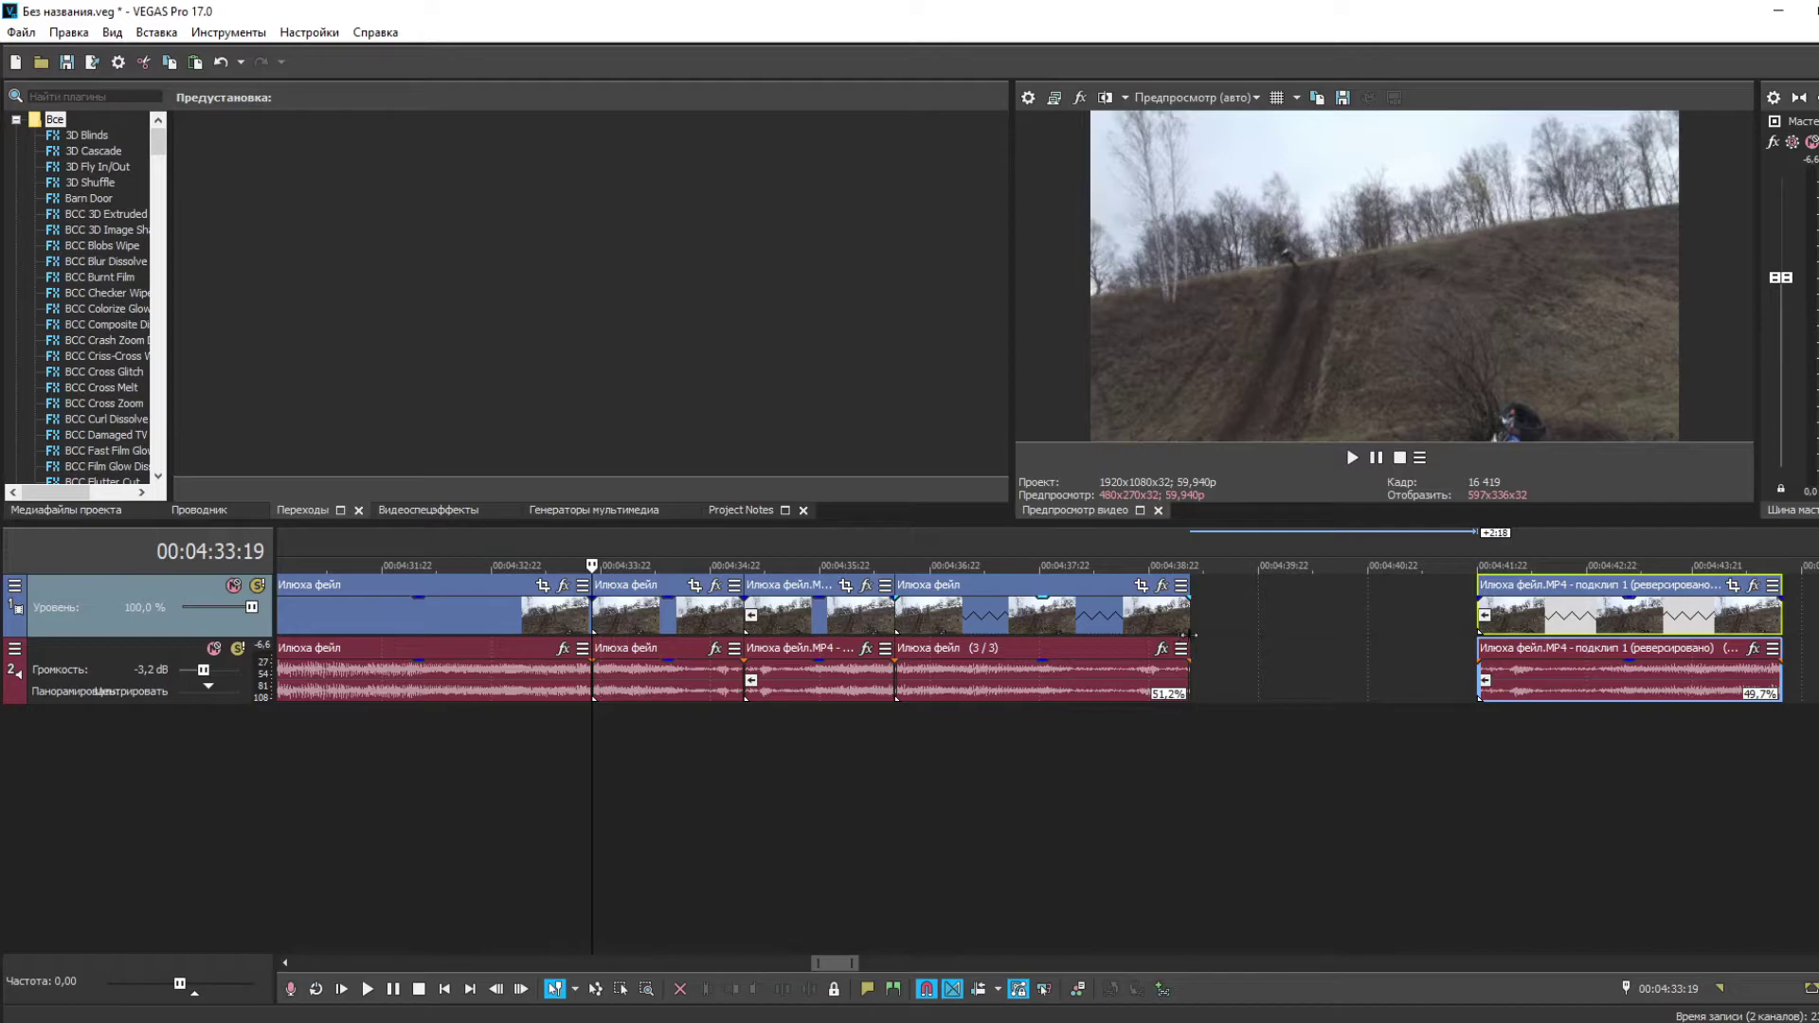
left_click_drag(1189, 634, 1357, 647)
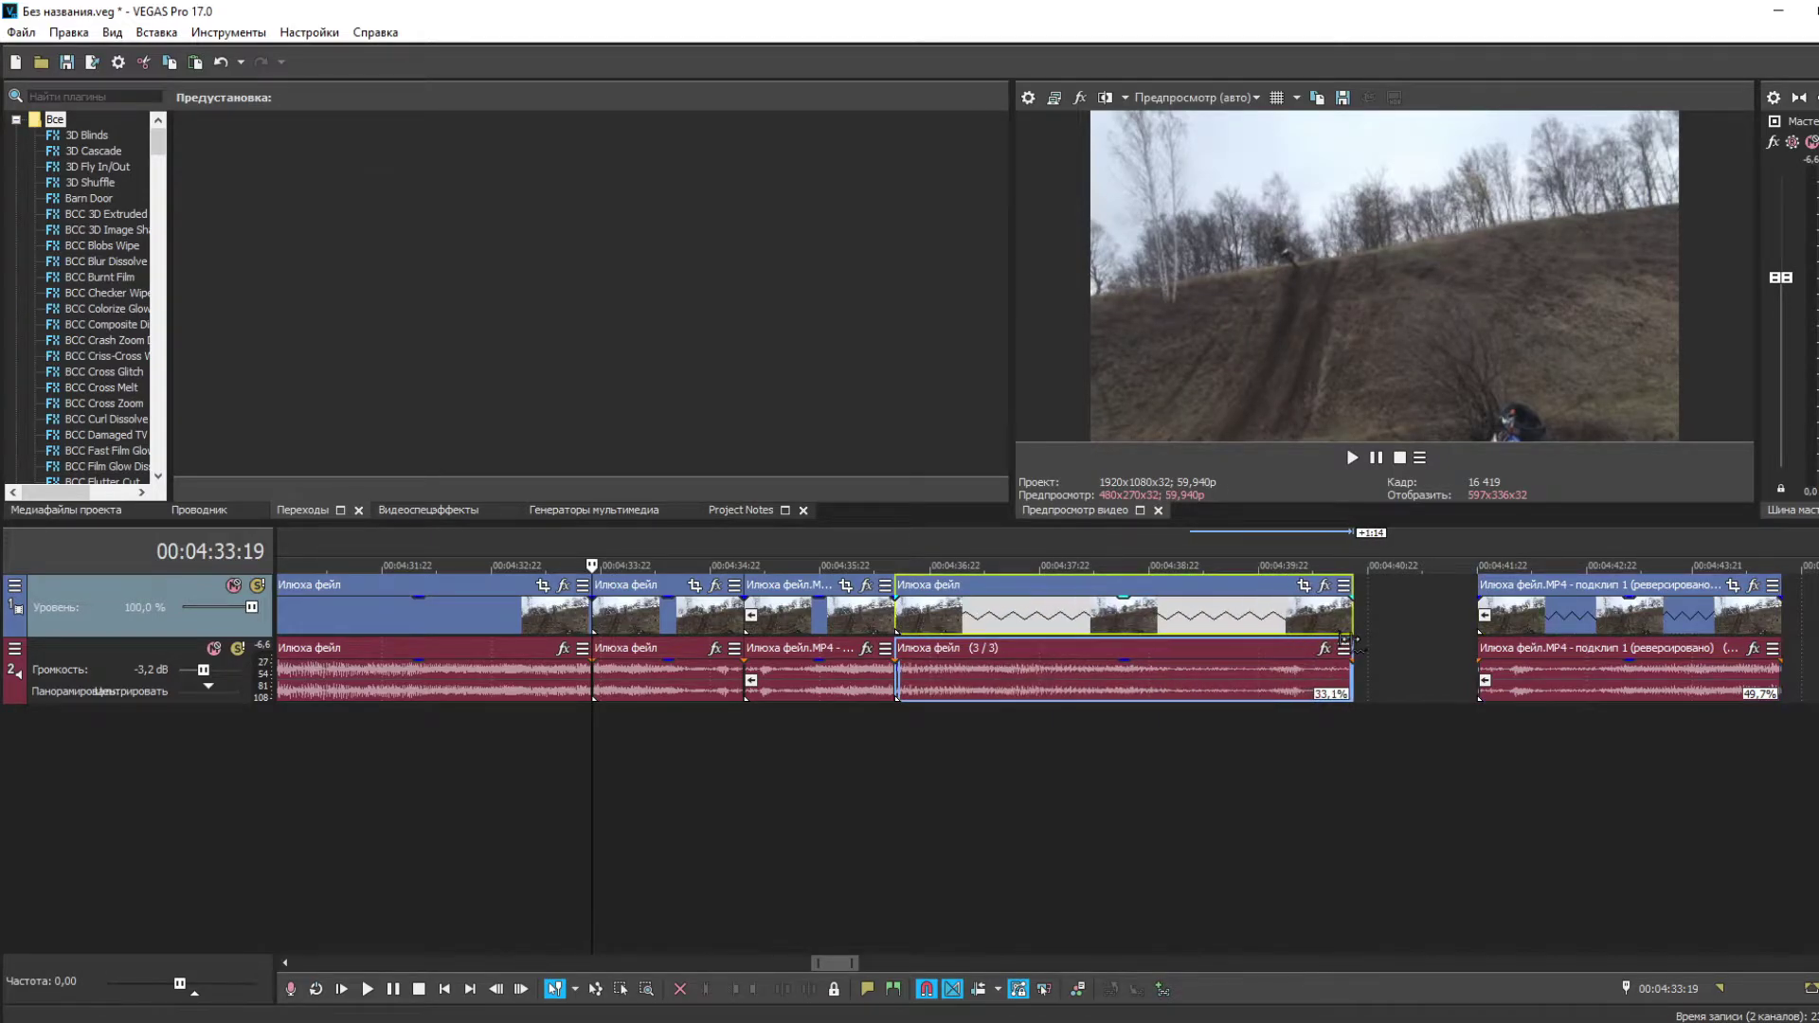
left_click_drag(1595, 624, 1473, 630)
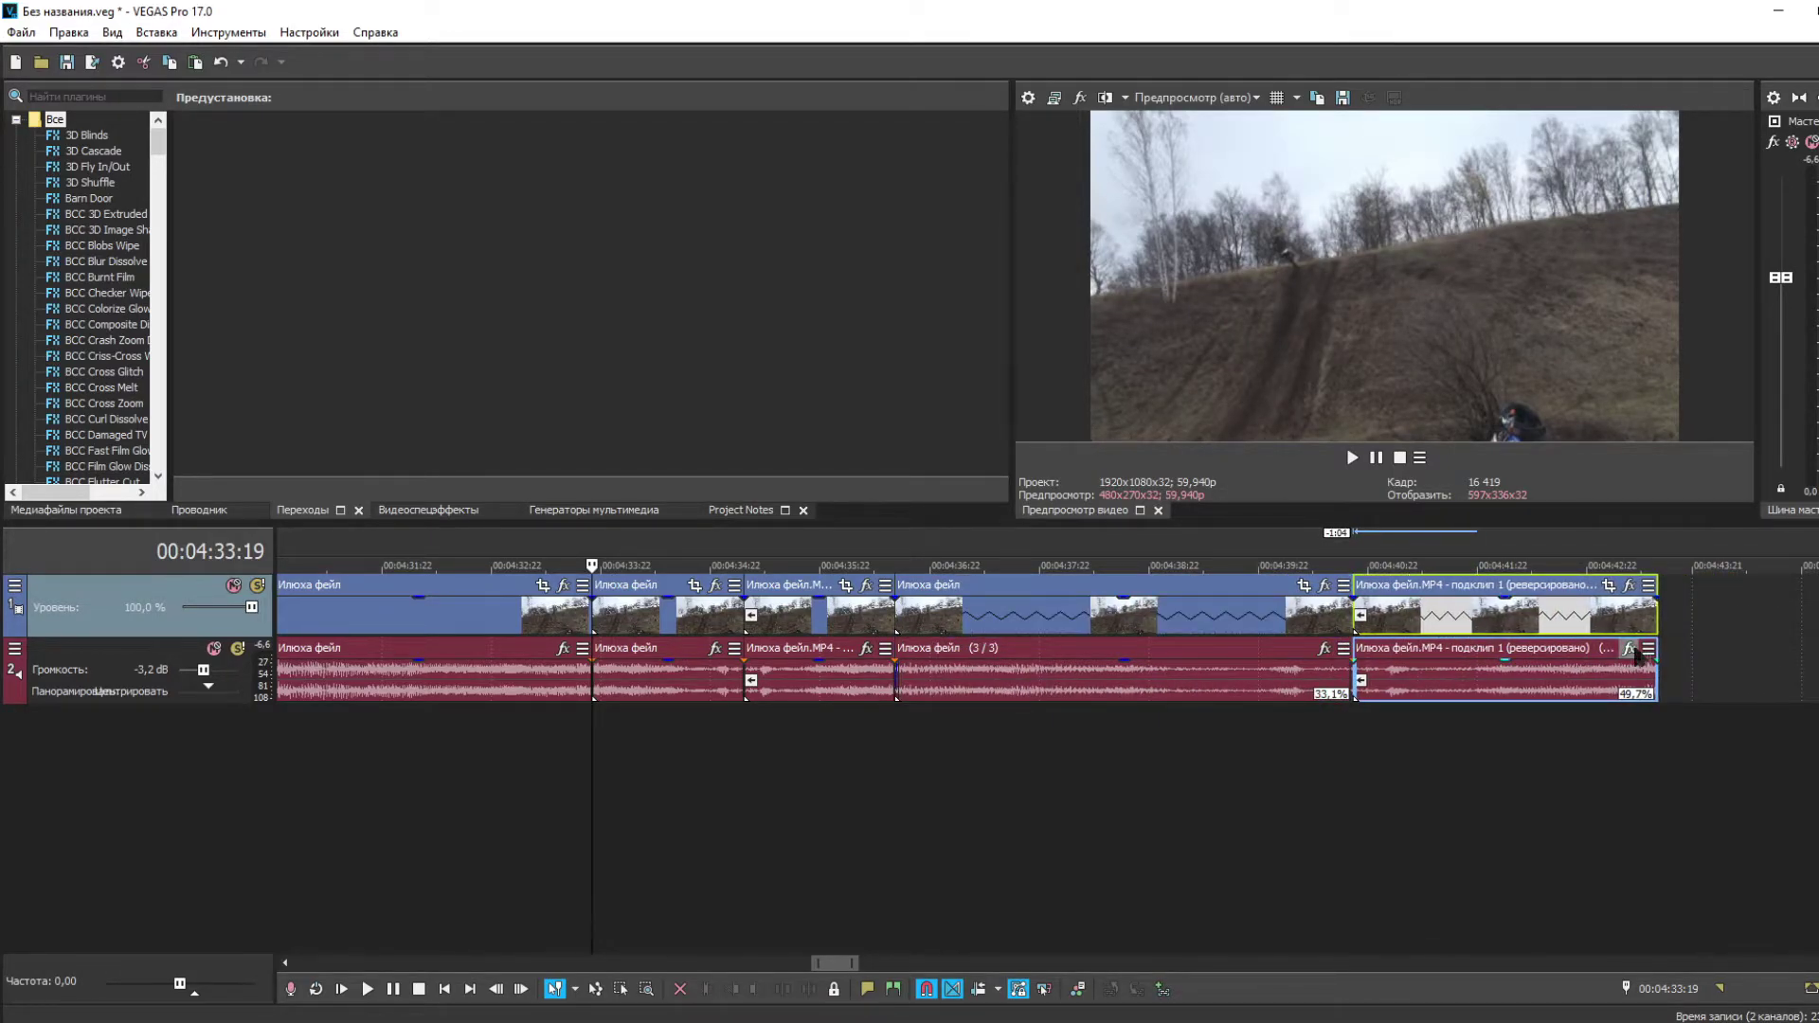
left_click_drag(1660, 654, 1804, 654)
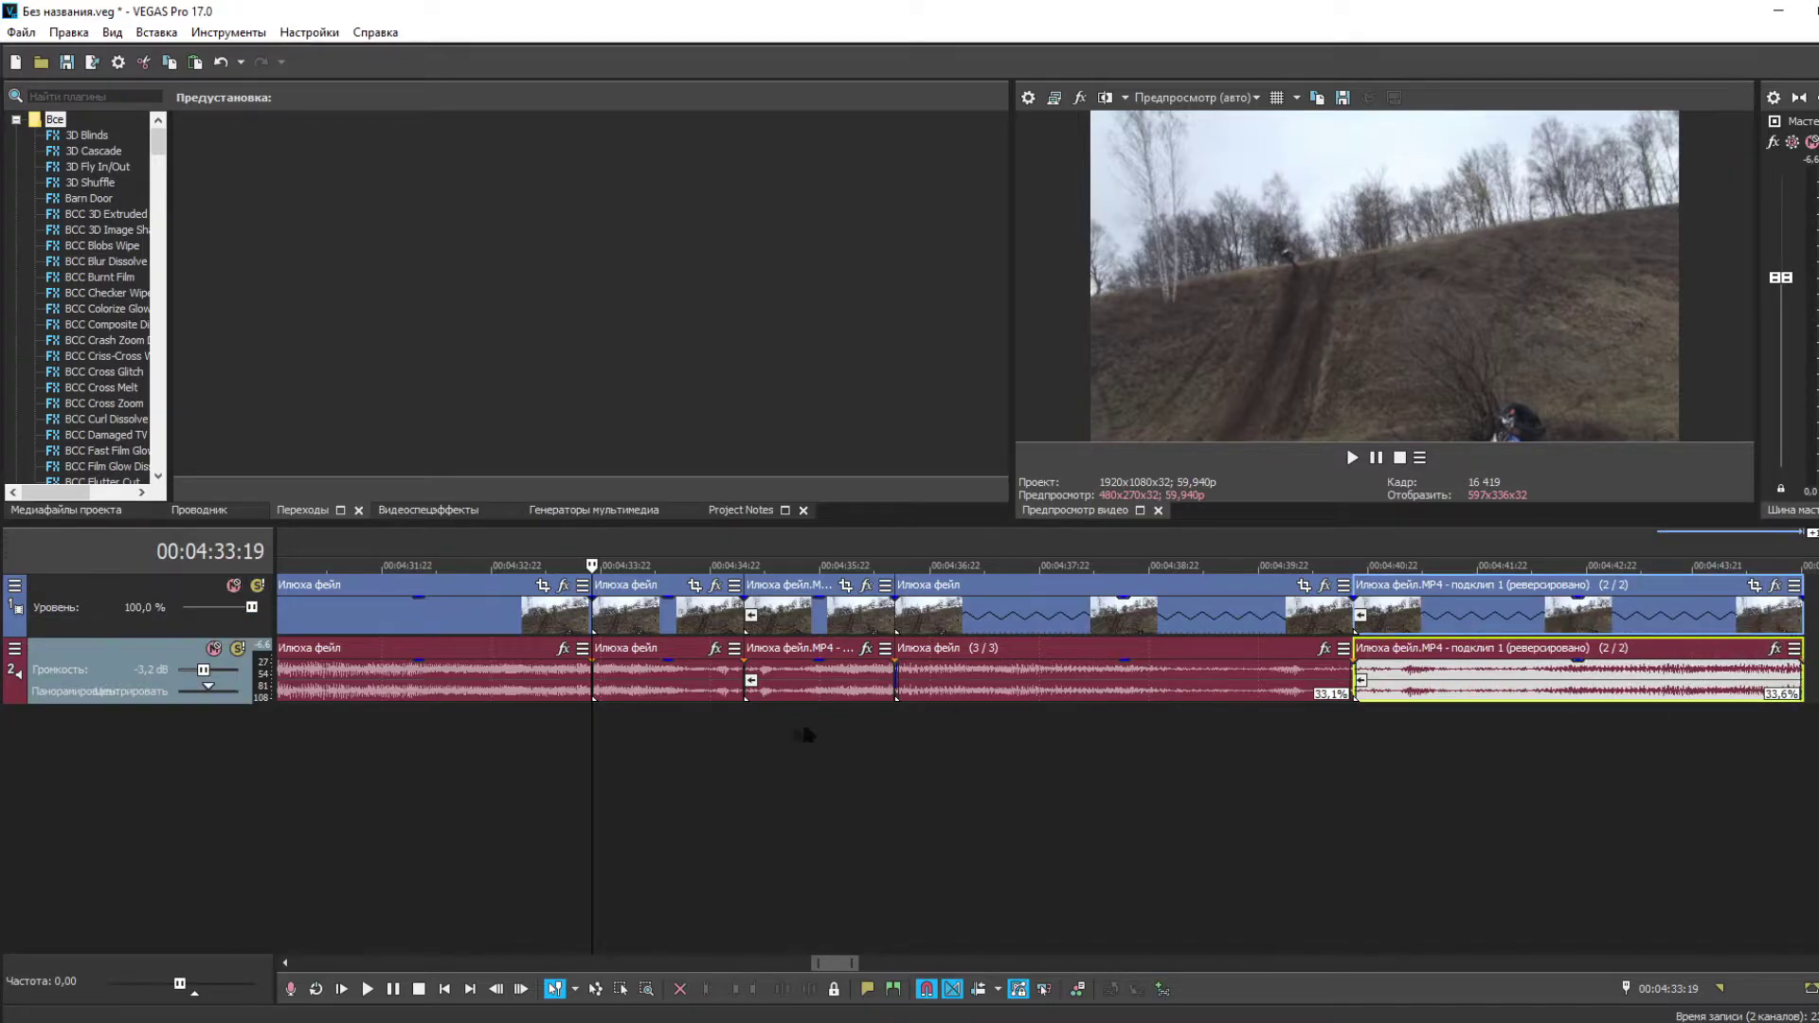
- Play the sequence with the slowed fragments from 00:04:33:17 through the last fragment
left_click(585, 719)
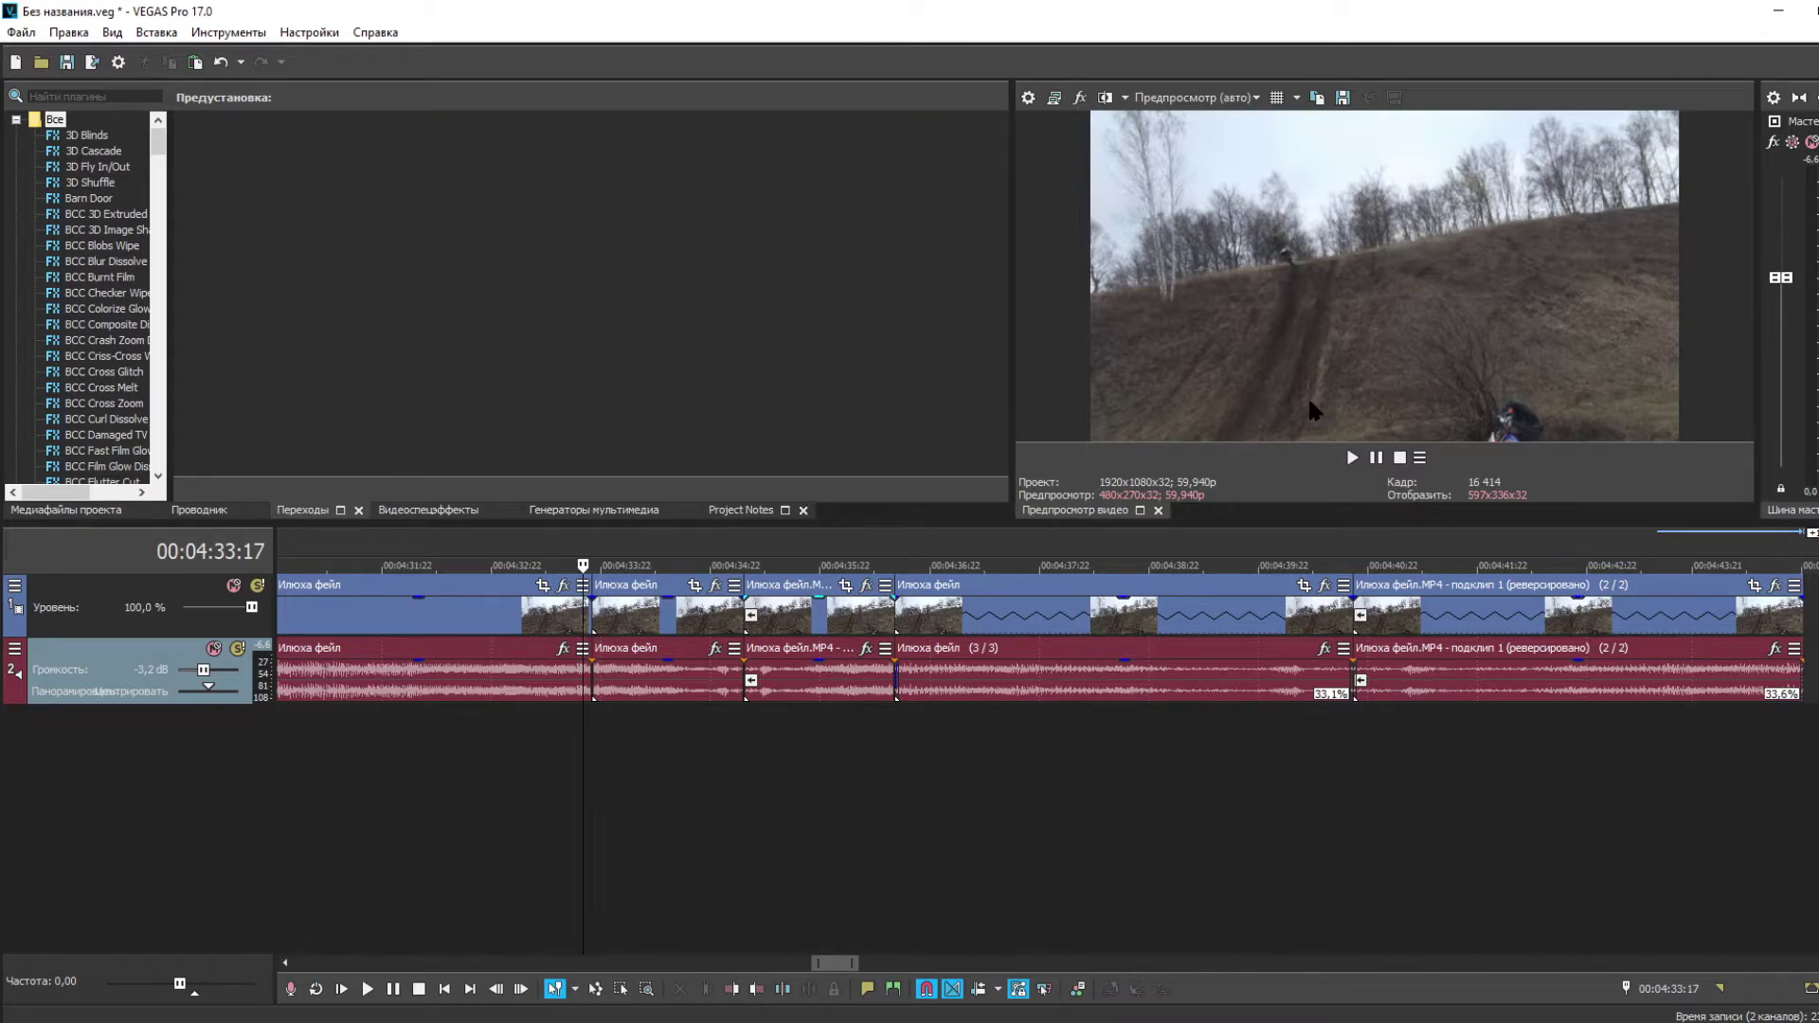
left_click(1353, 459)
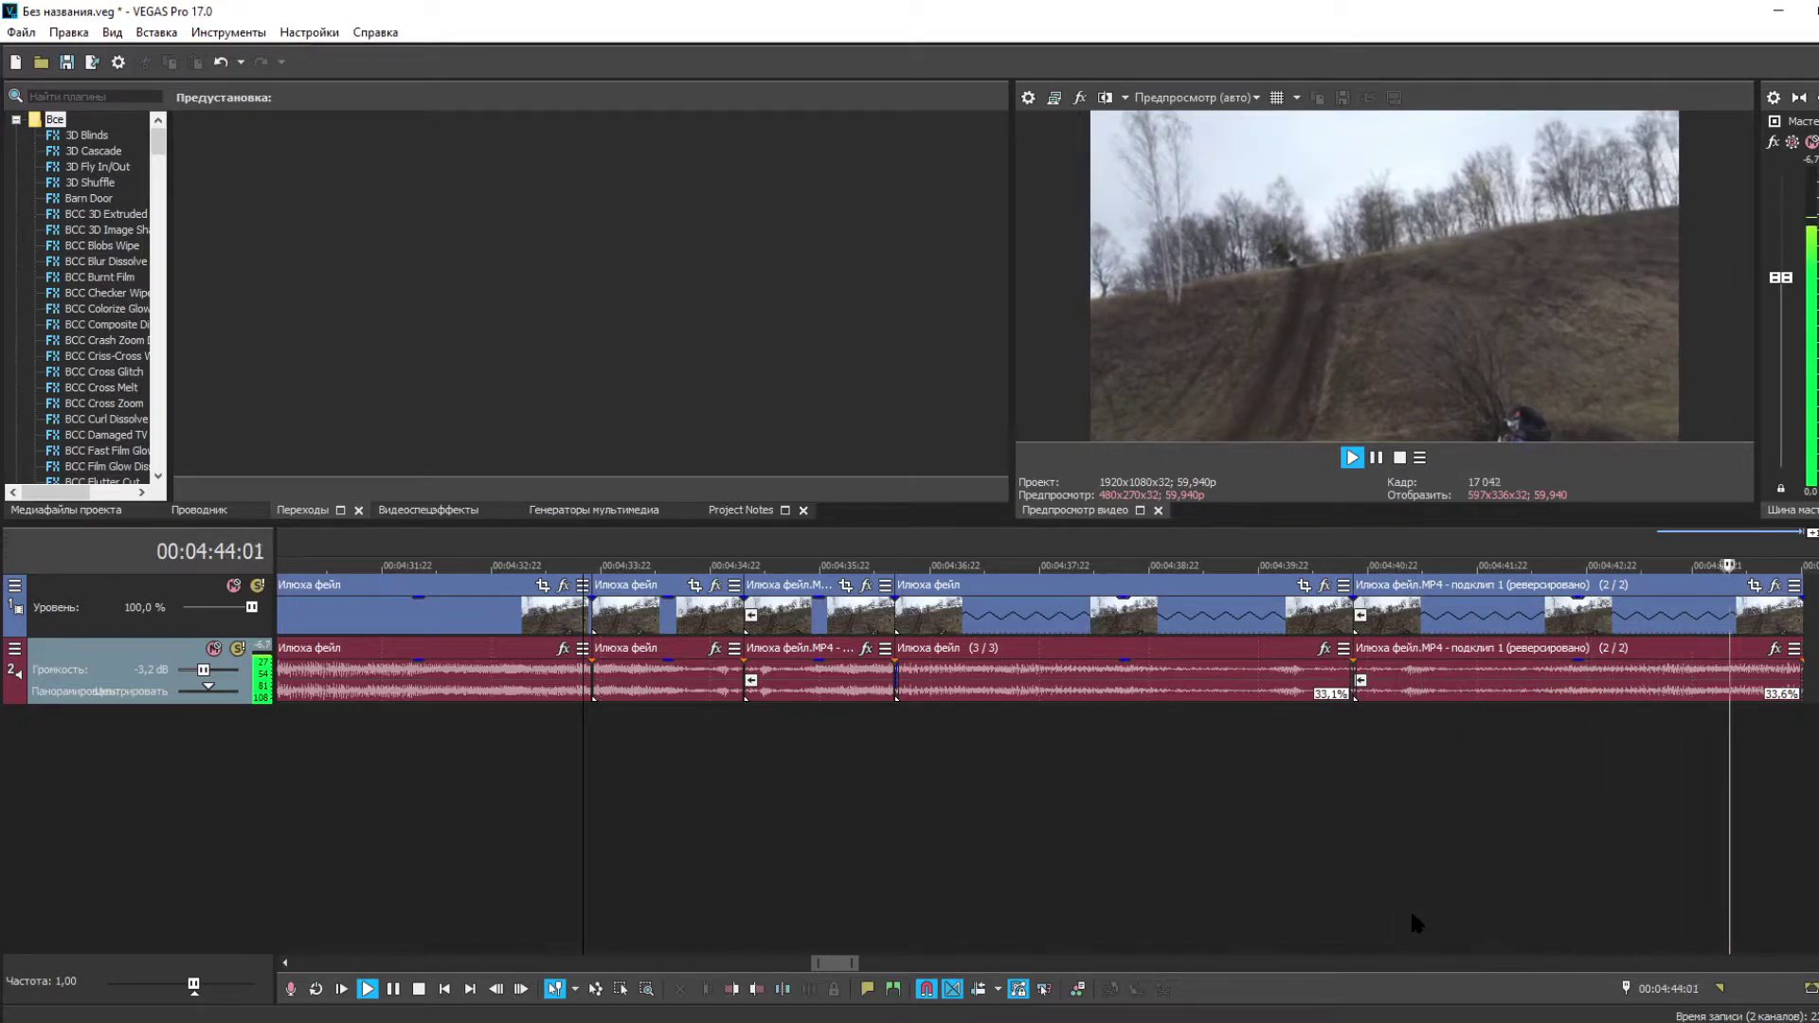
left_click(1379, 459)
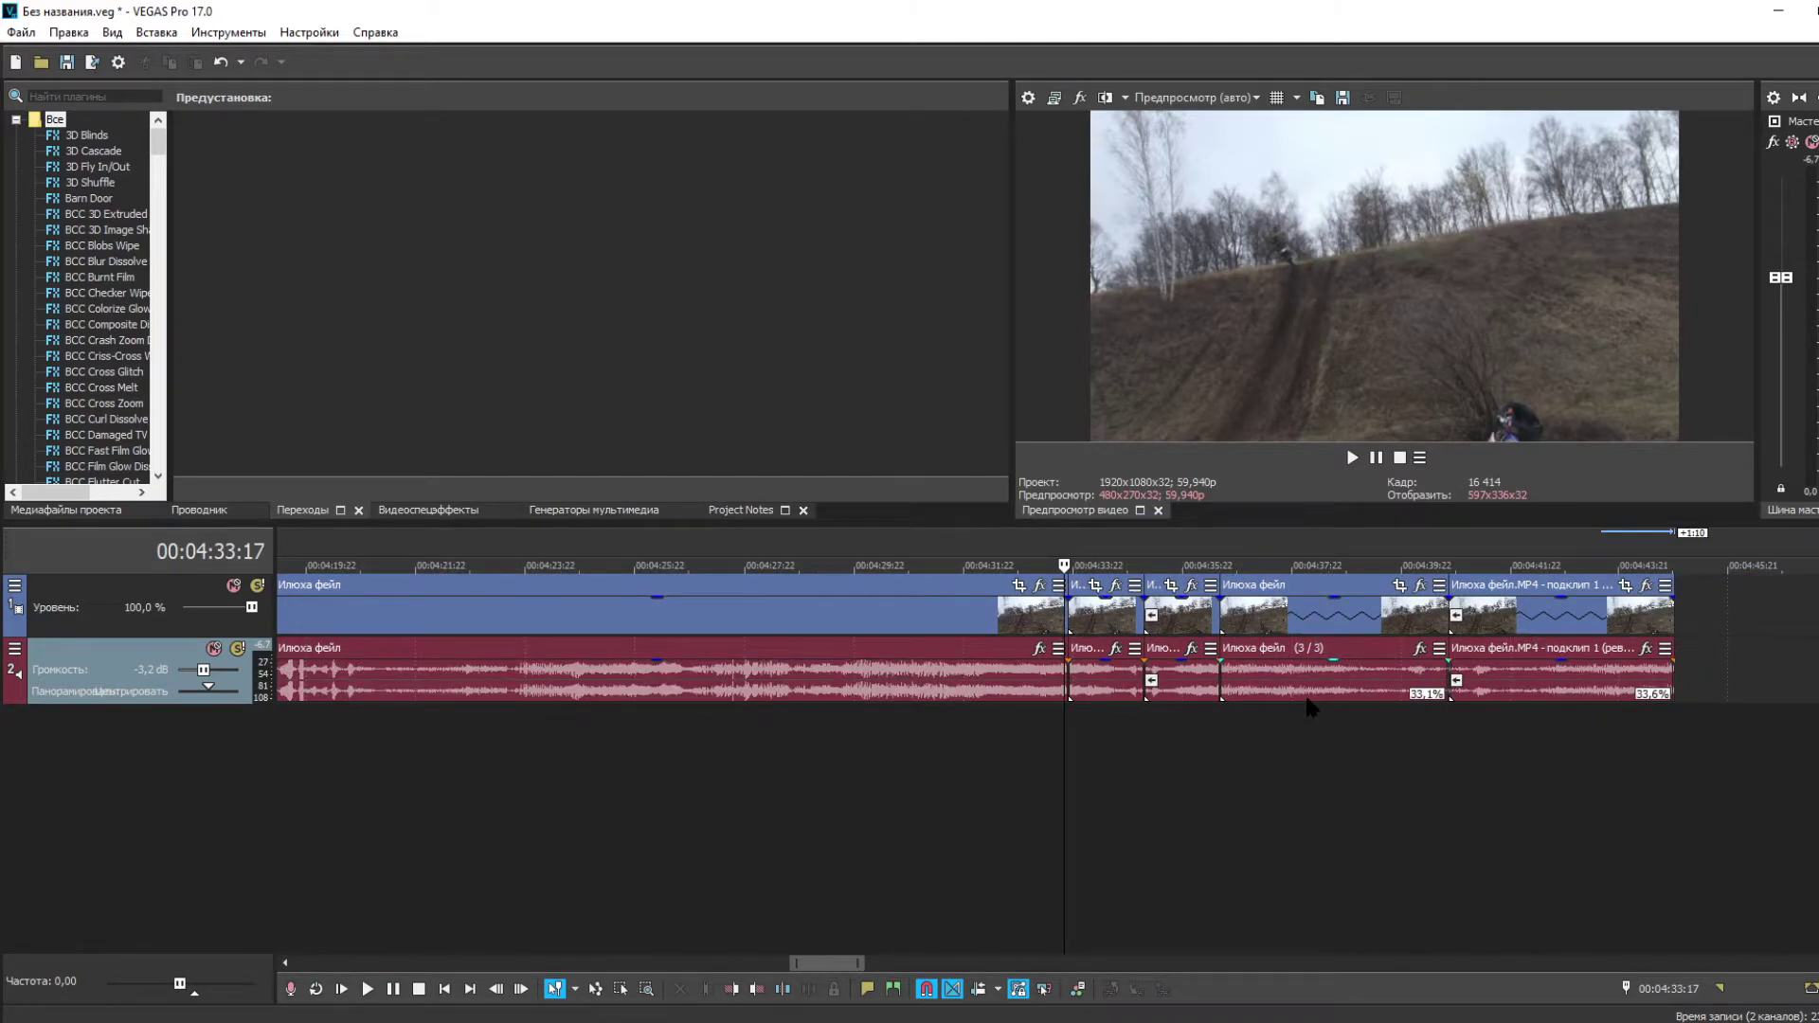
- Delete the three duplicated fragments that follow the first short fragment
left_click(1186, 630)
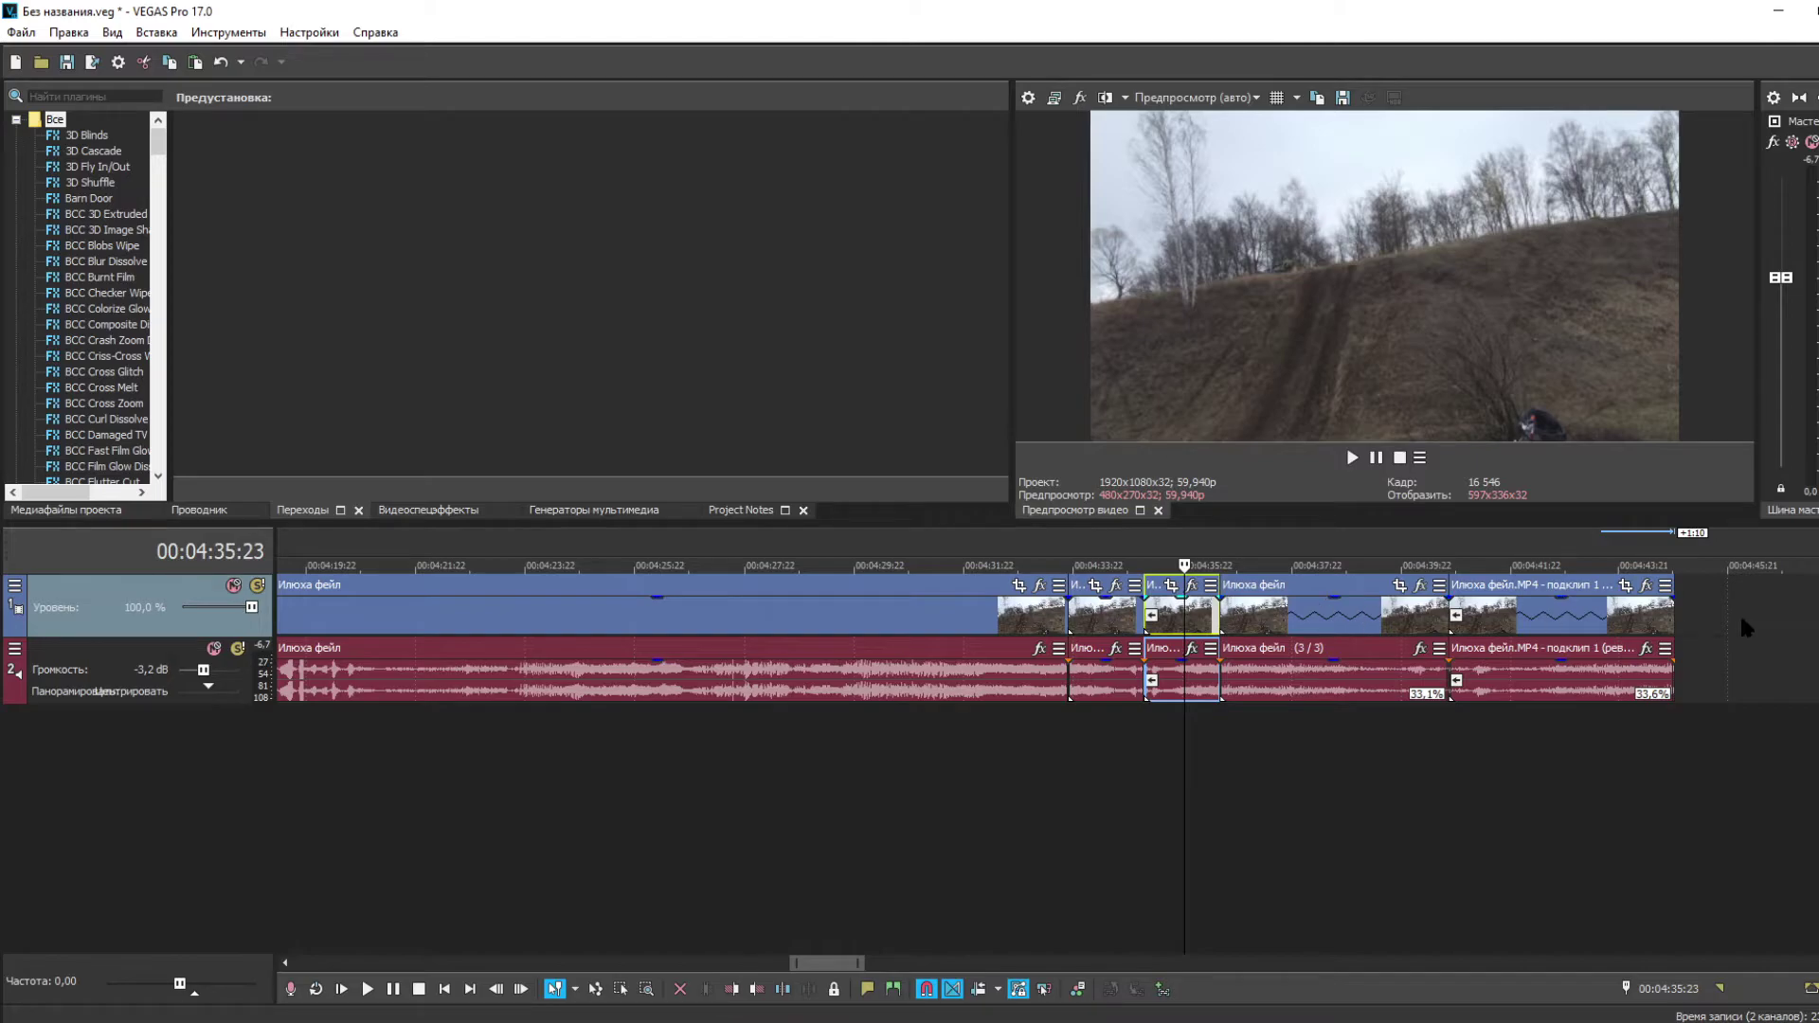
key("Delete")
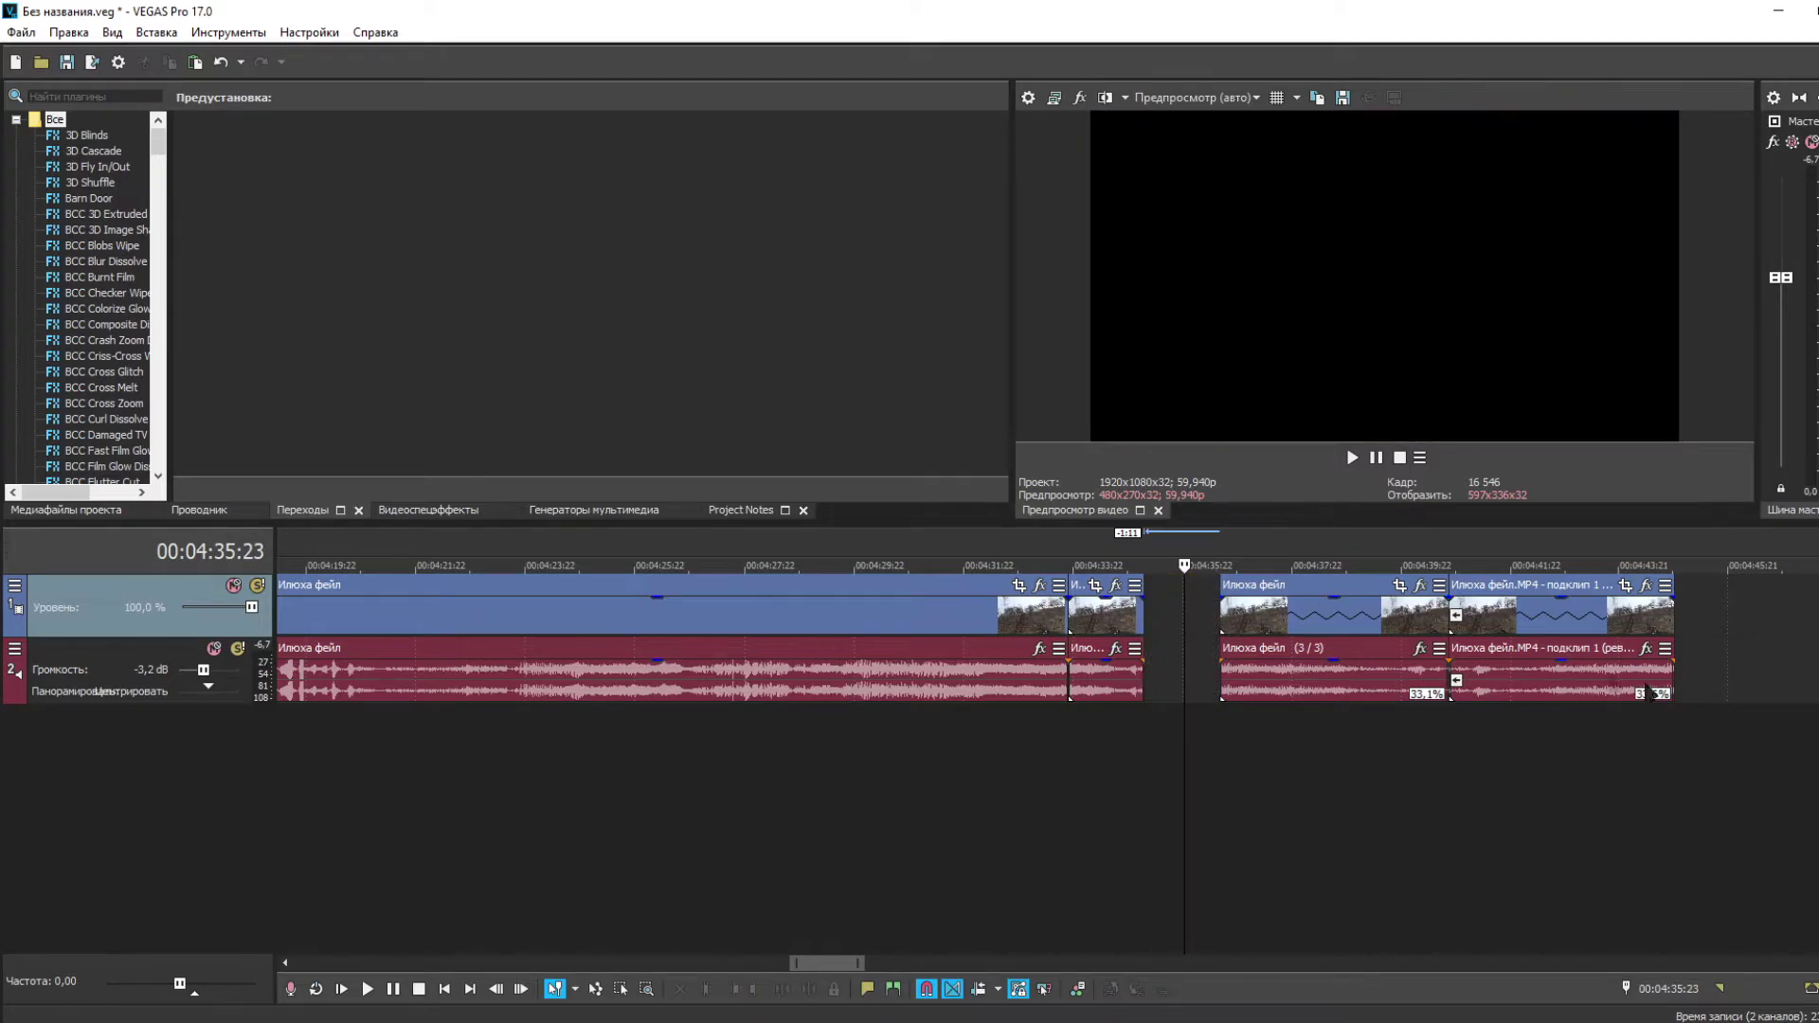
left_click(1285, 618)
key("Delete")
left_click(1515, 621)
key("Delete")
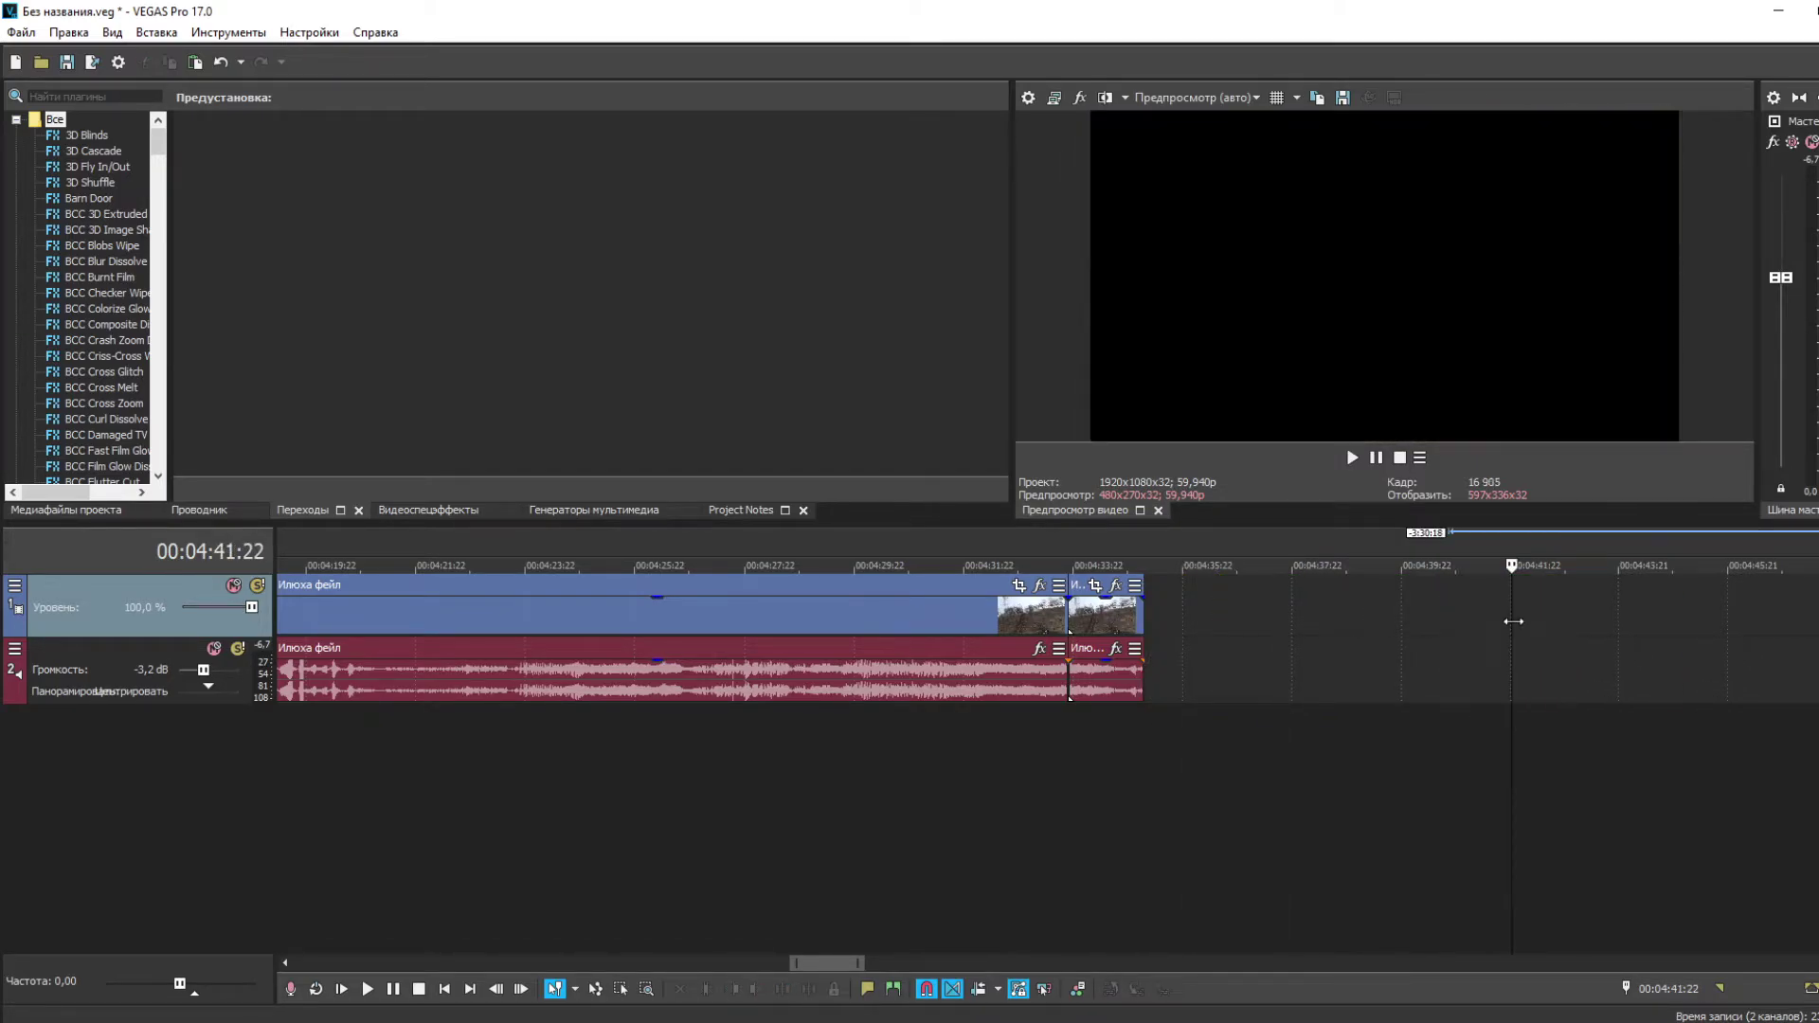
- Move the long remaining clip back so that it starts right at the end of the short fragment
scroll(1516, 621, "down", 6)
left_click_drag(1515, 625, 985, 628)
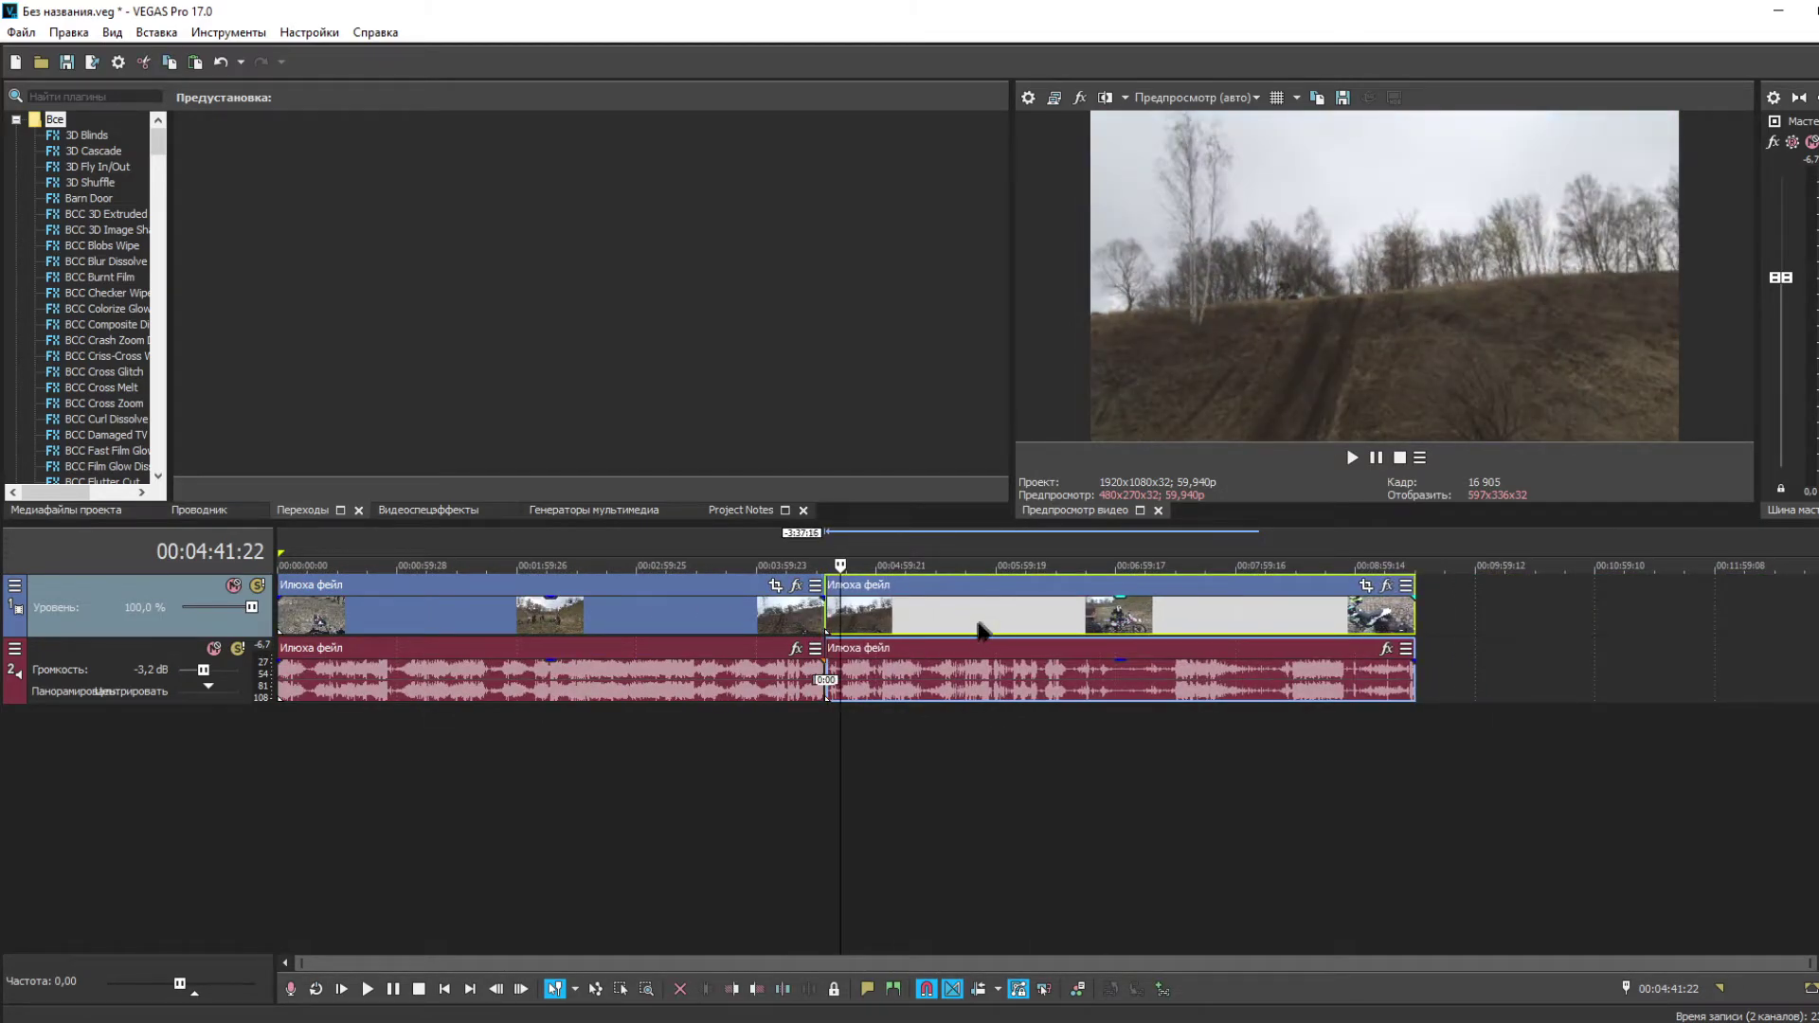
scroll(805, 756, "up", 2)
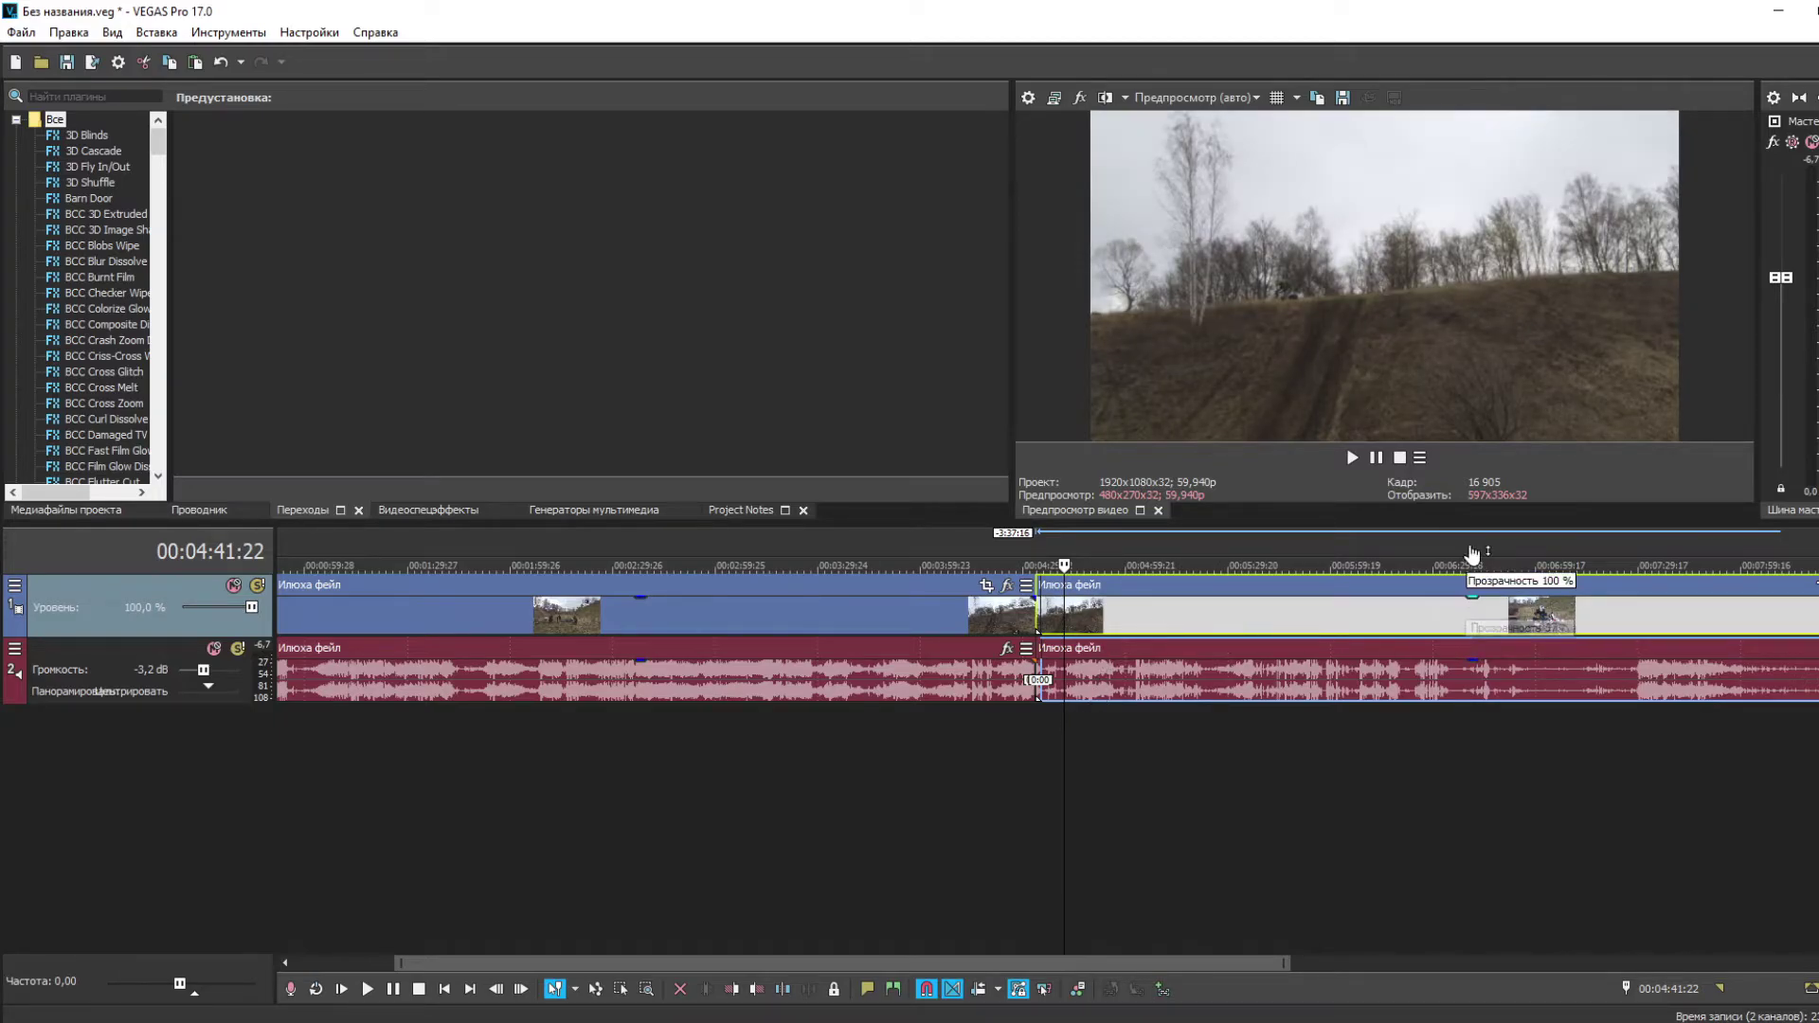
left_click_drag(1366, 630, 1376, 629)
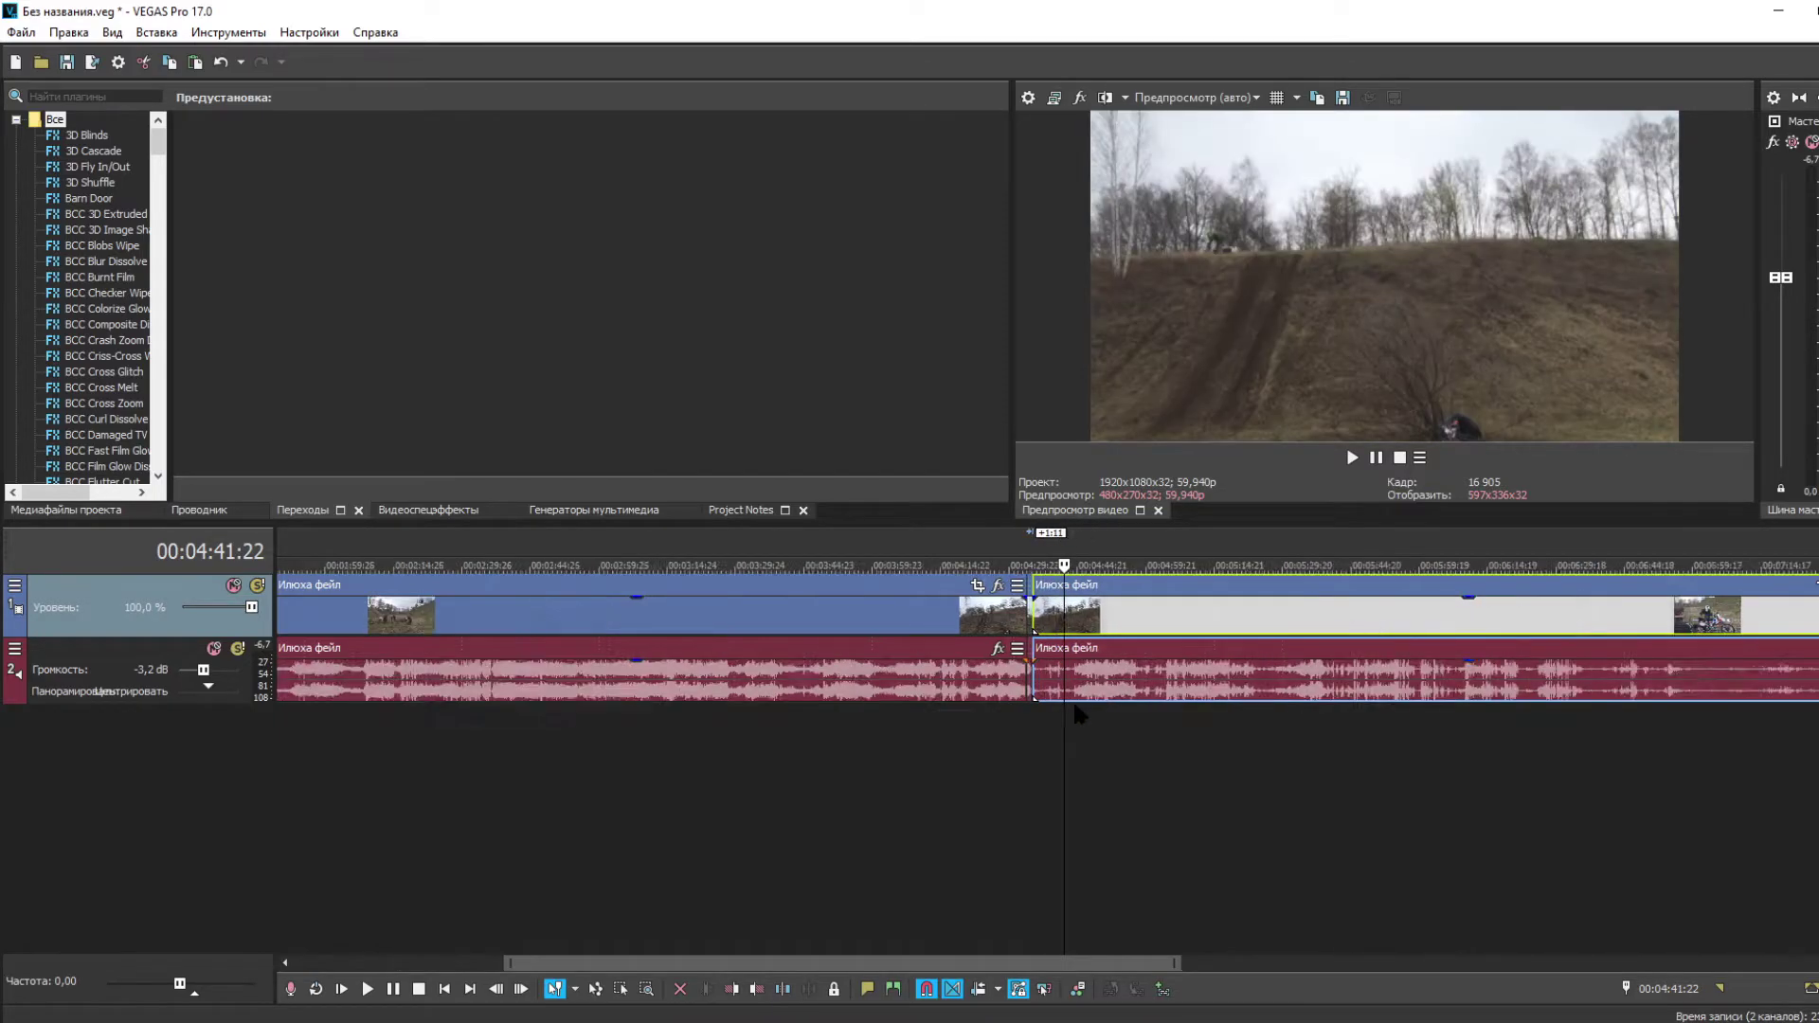
scroll(1042, 708, "up", 5)
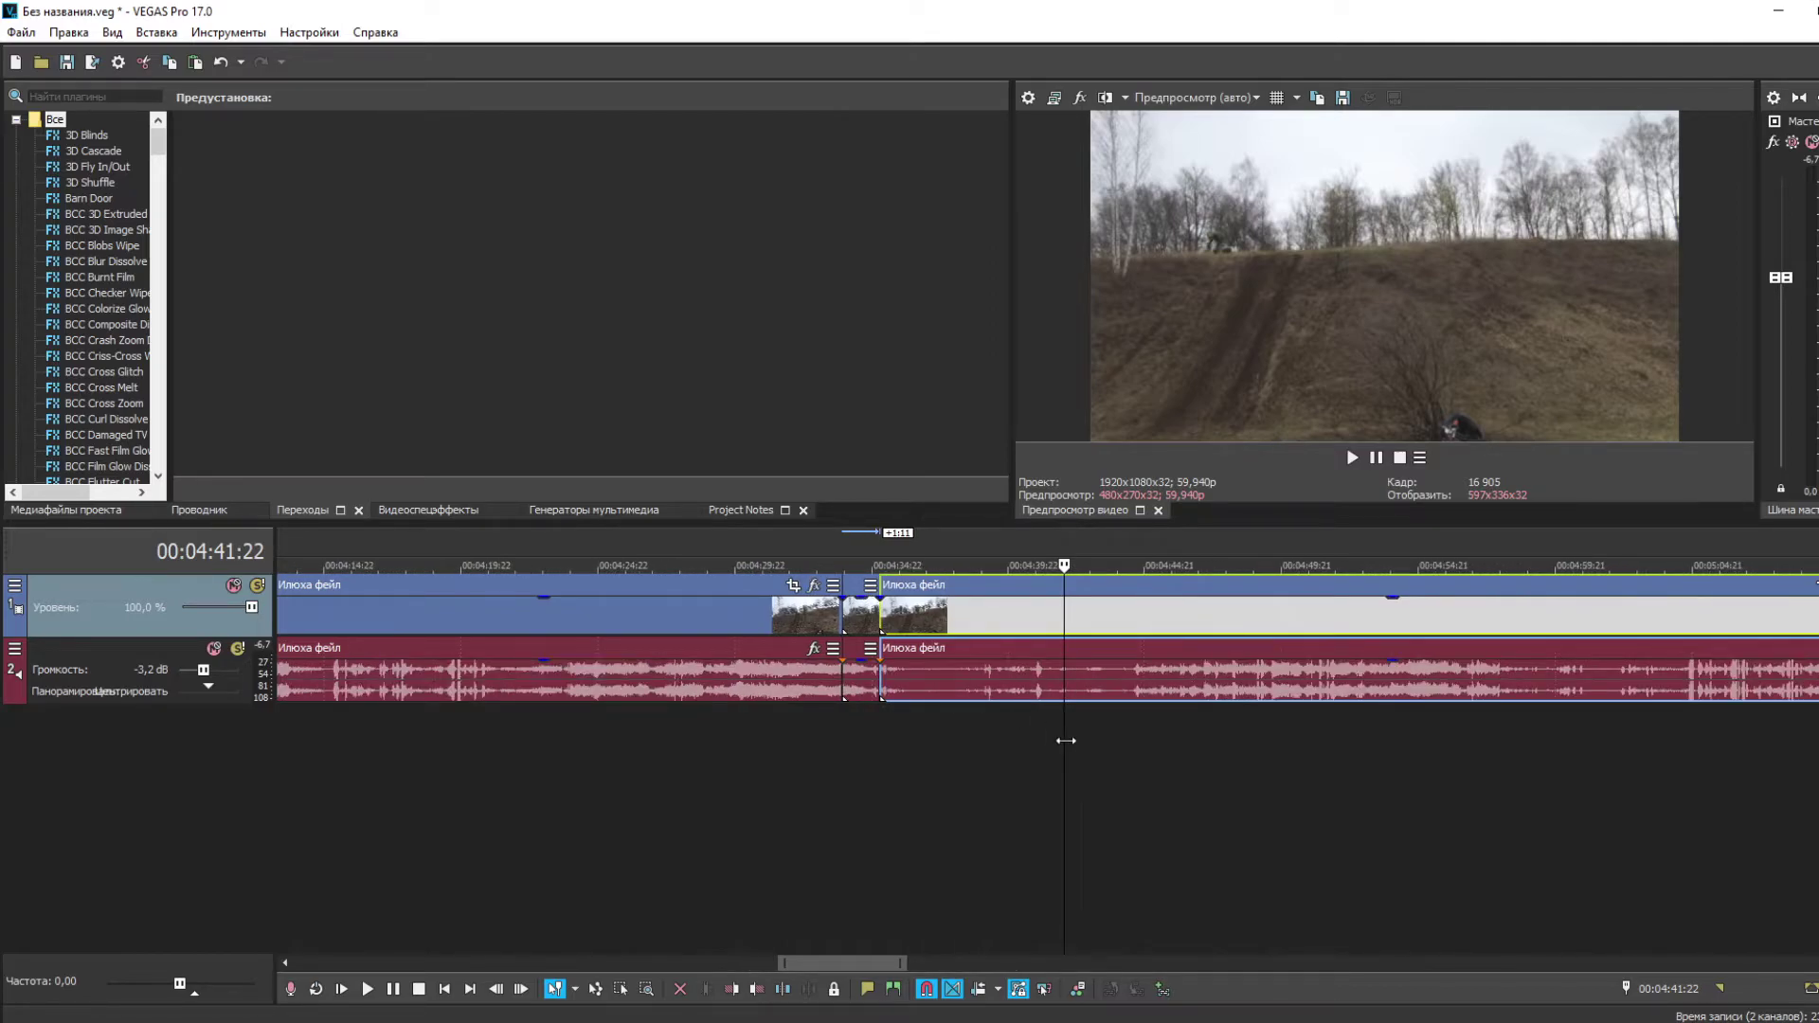
- Play the joined footage from 00:04:32:18 past the end of the short fragment
left_click_drag(1065, 740, 814, 731)
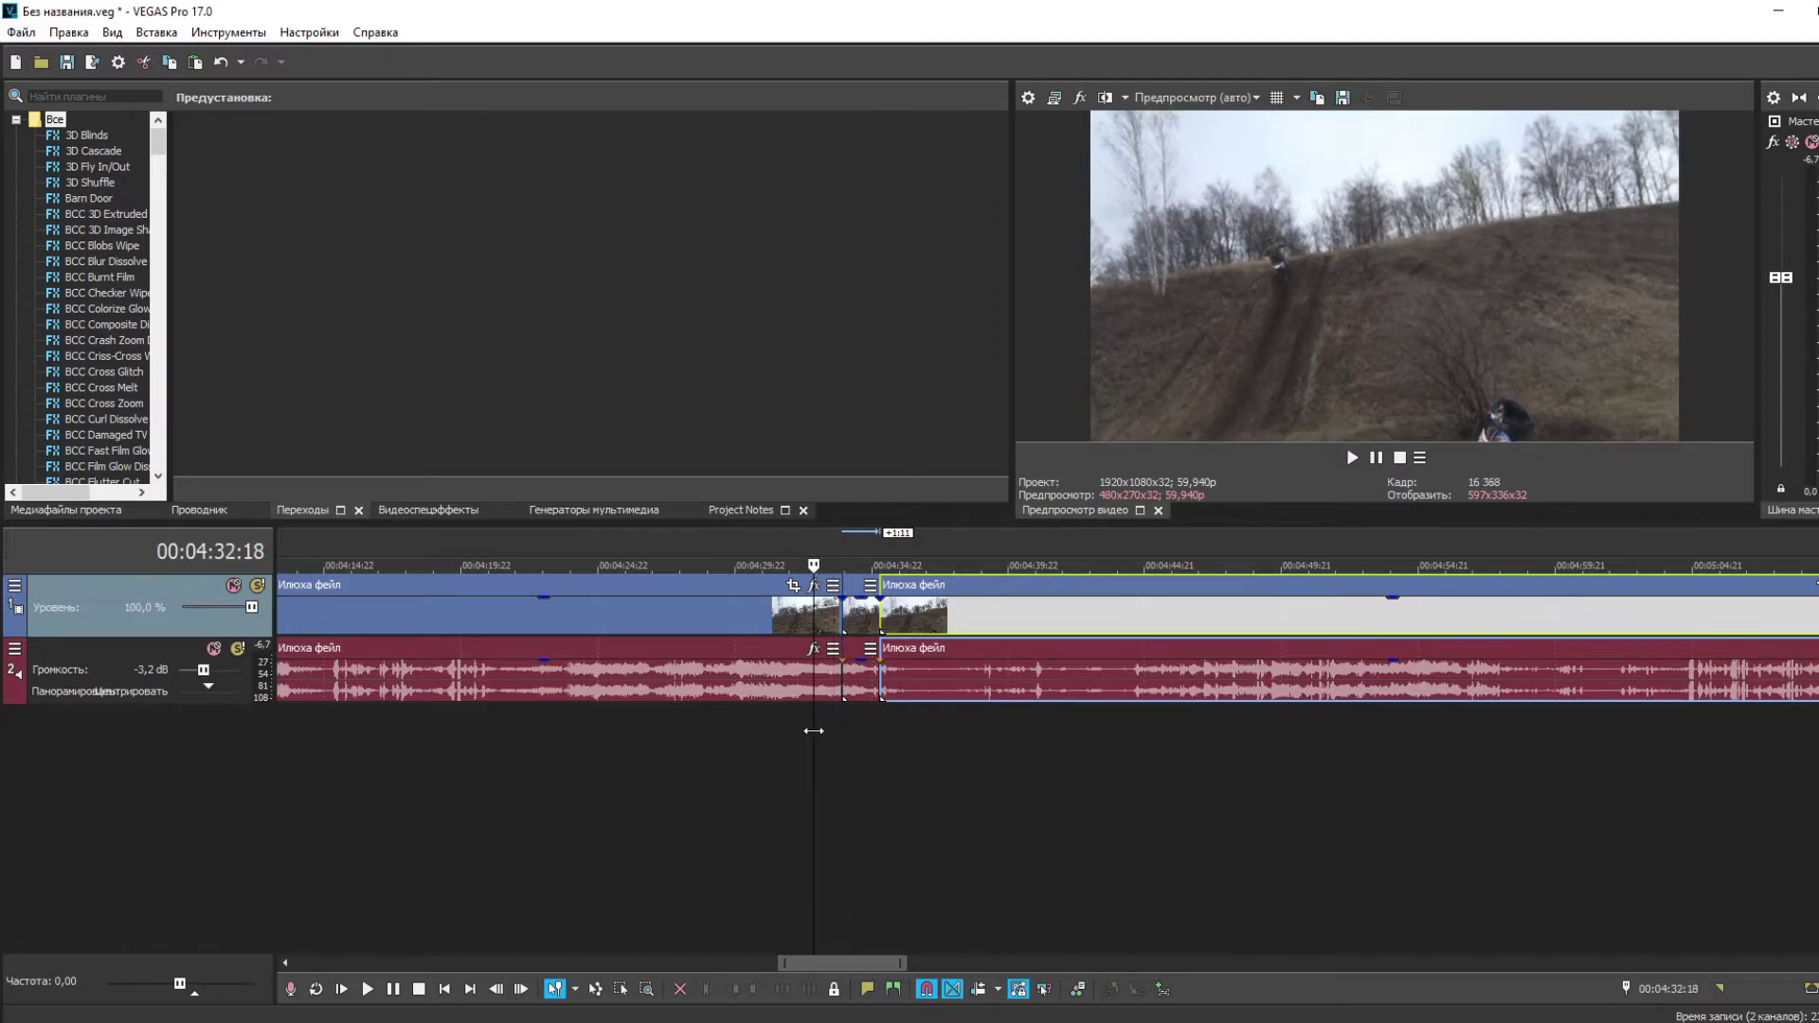
left_click(1351, 458)
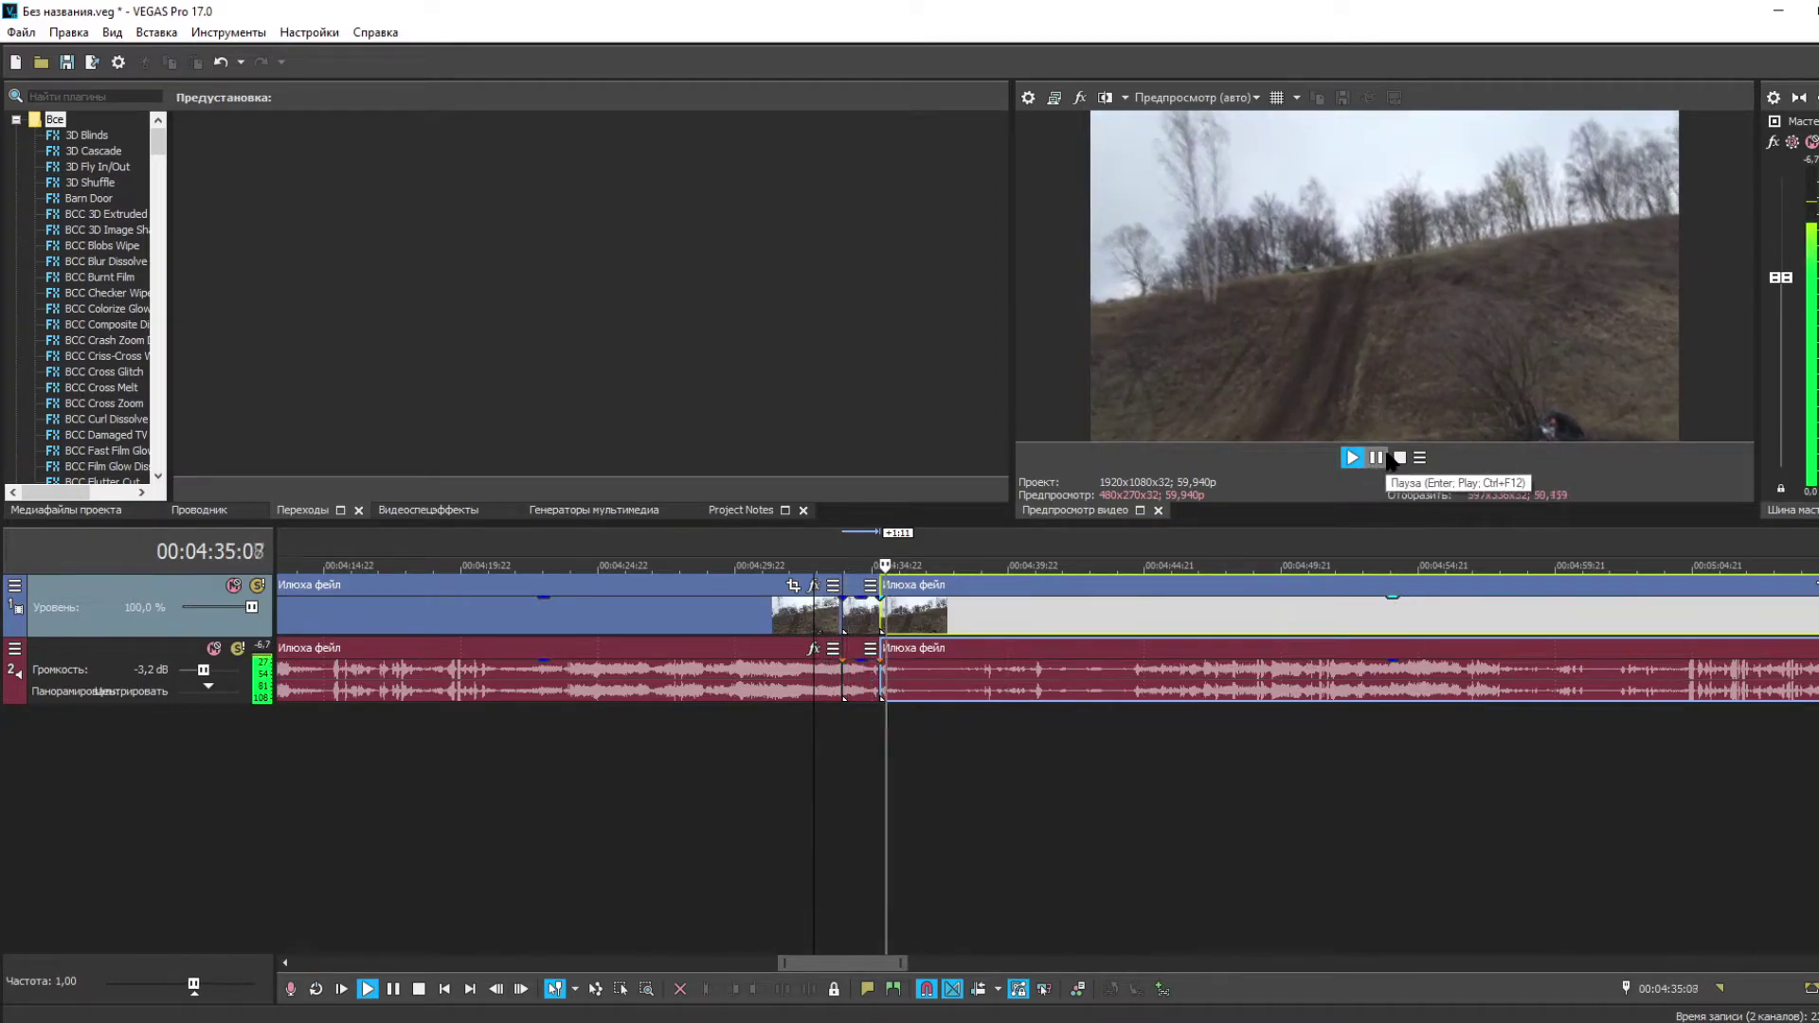
left_click(1374, 458)
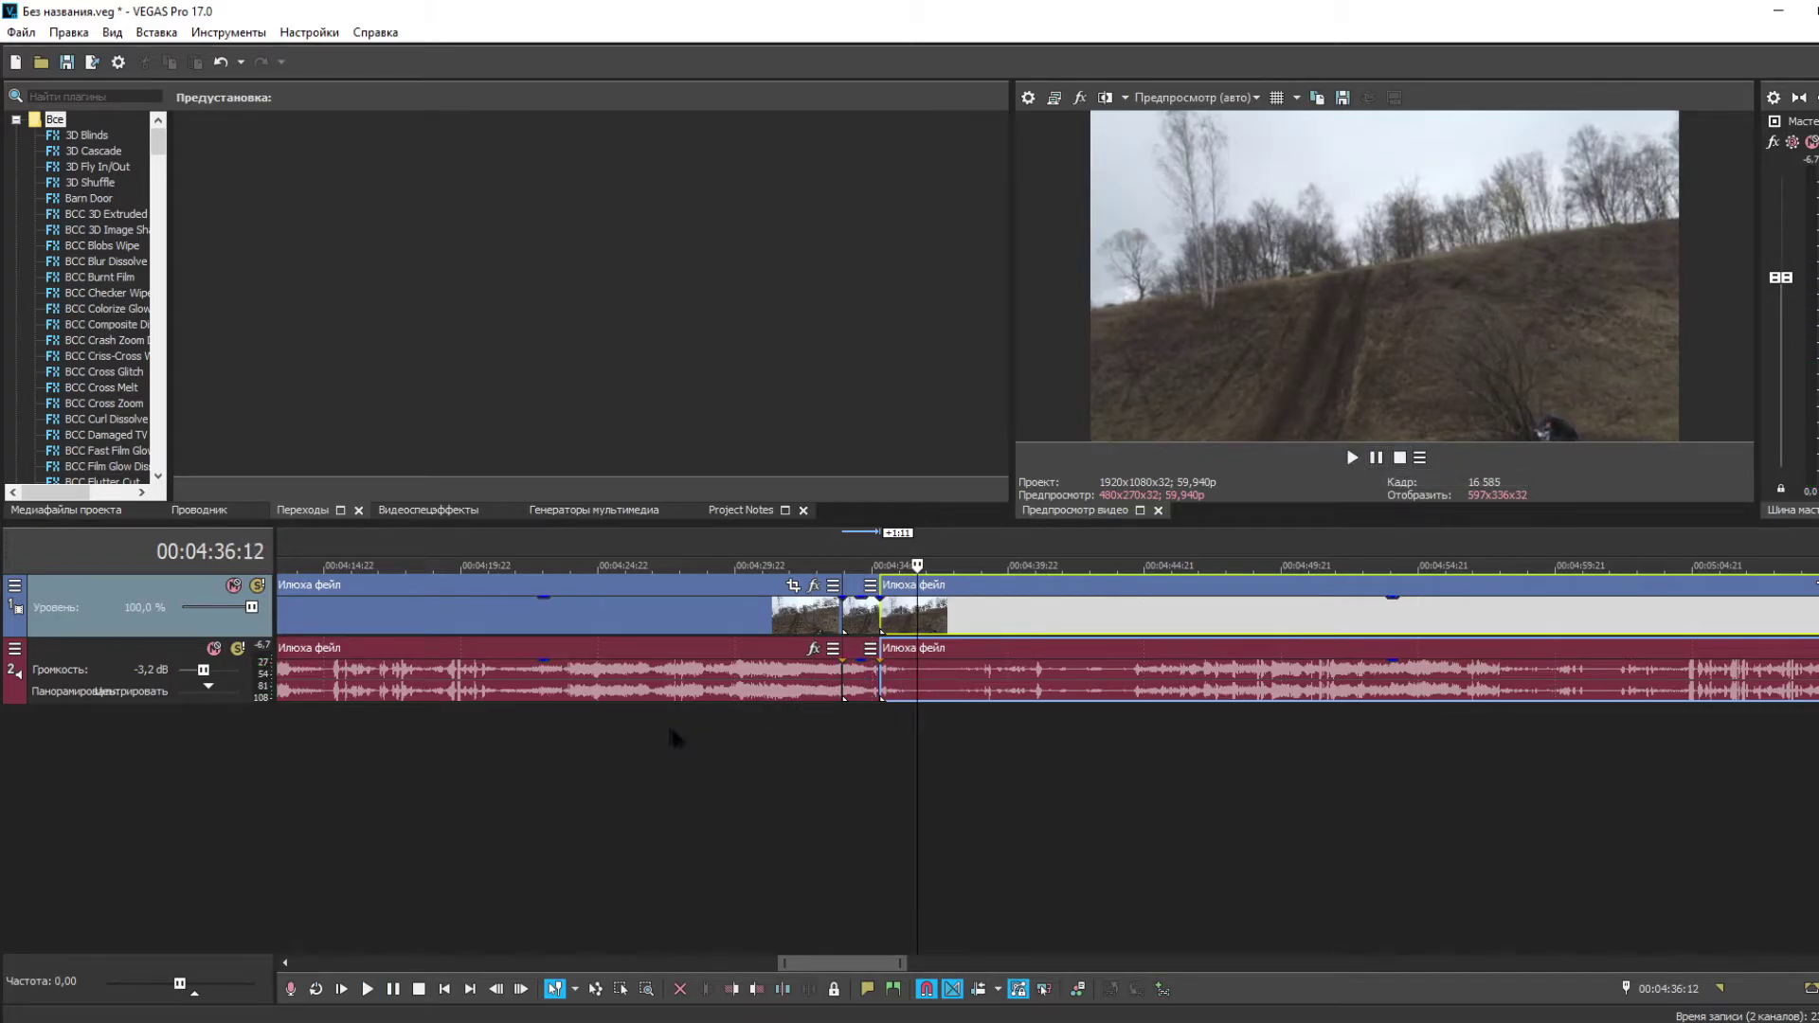
- Find where the rider approaches the hill and split the clip before the short fragment at 00:04:30:28
left_click(672, 734)
left_click(1352, 459)
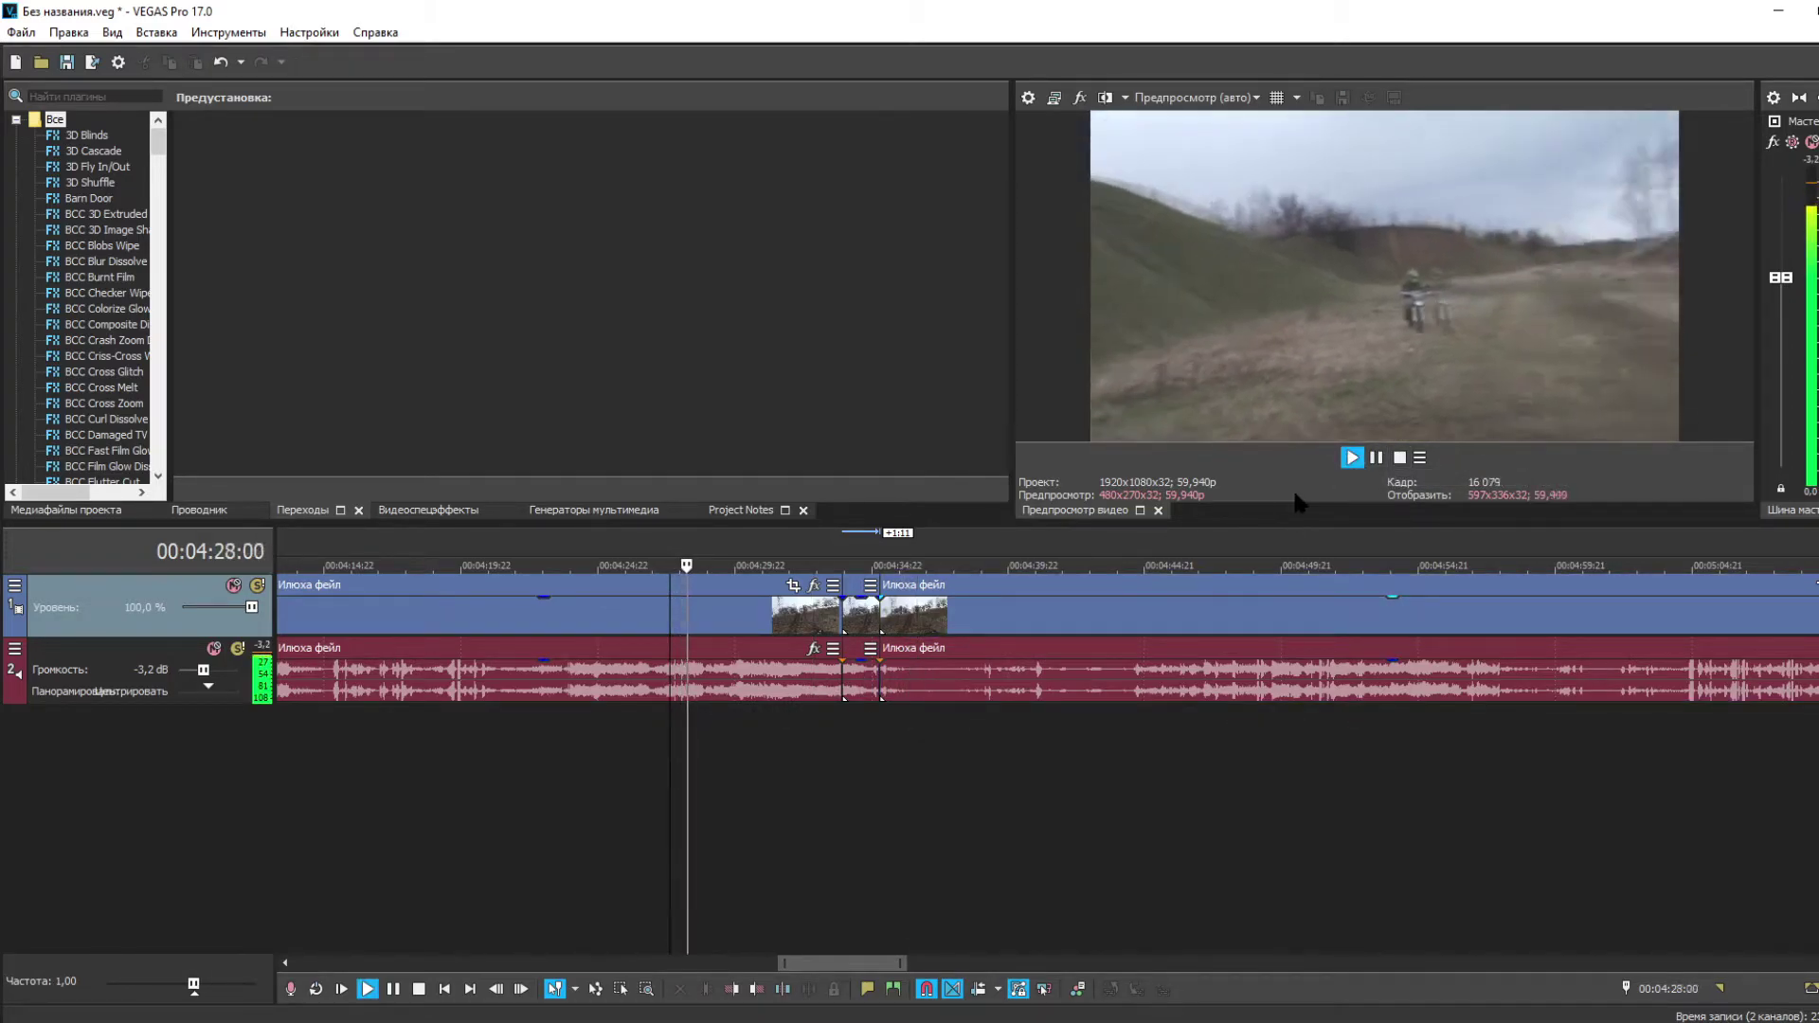
left_click(1383, 460)
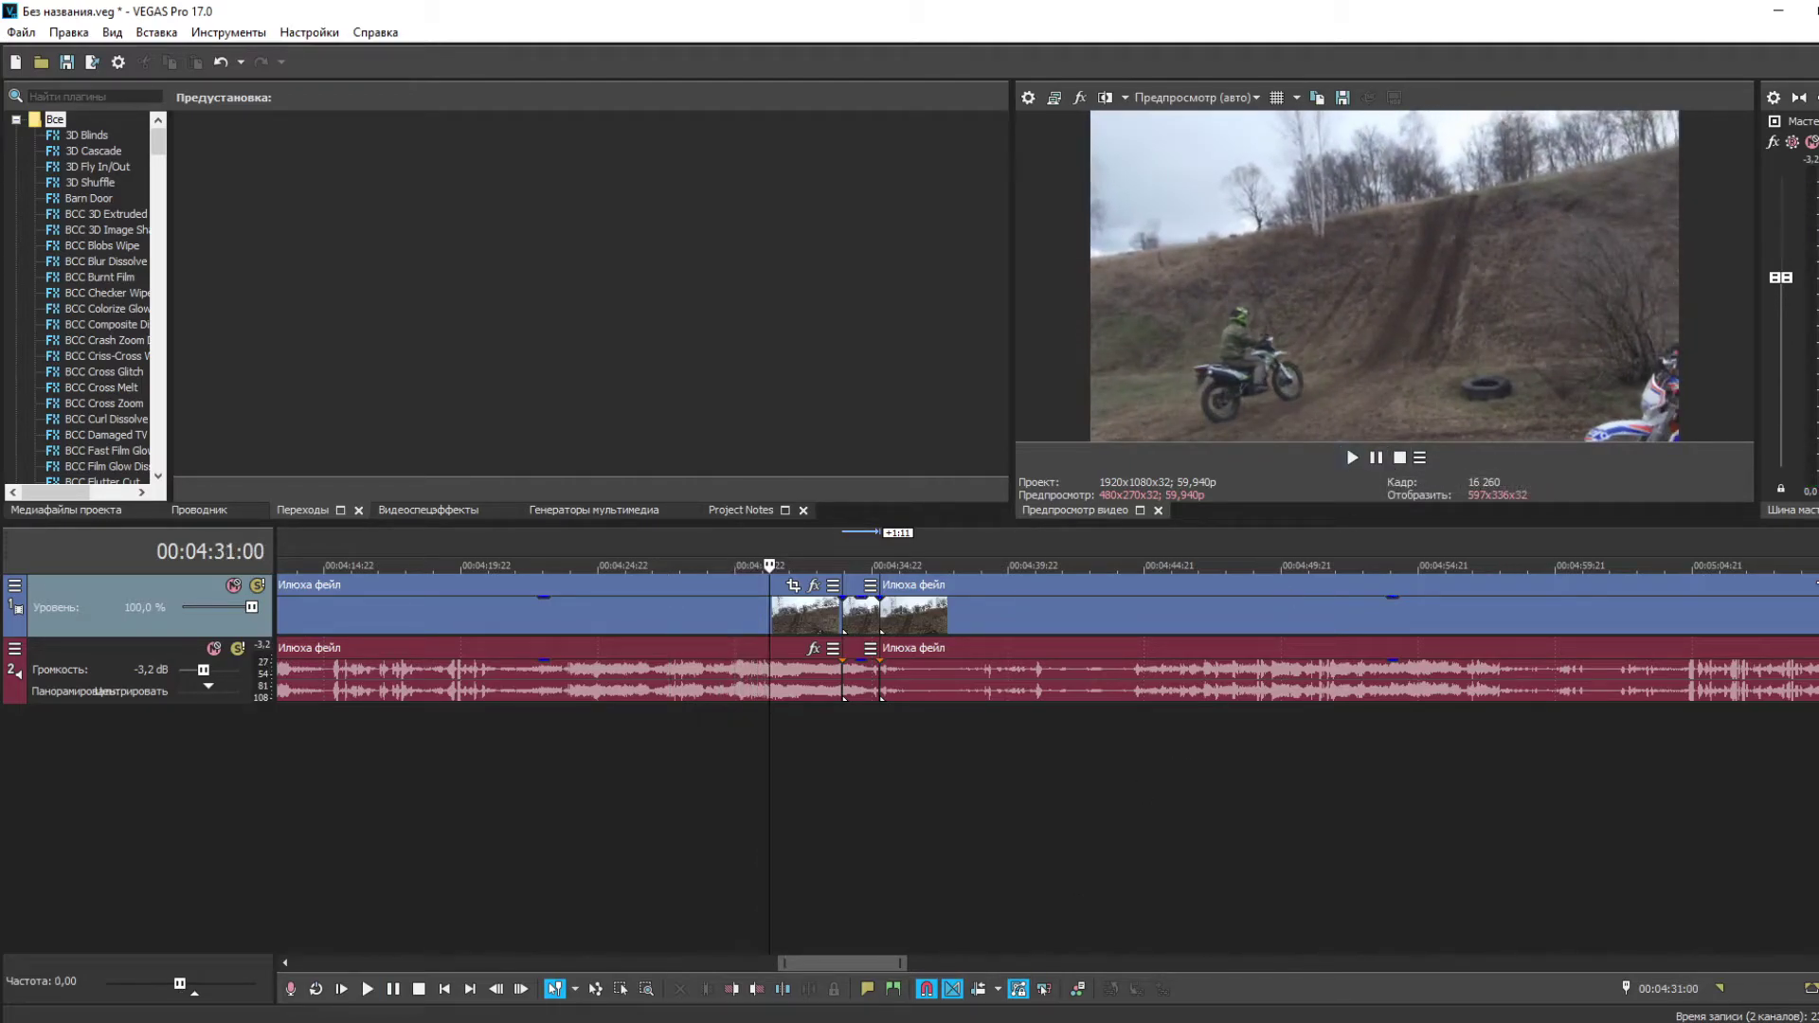
left_click(766, 628)
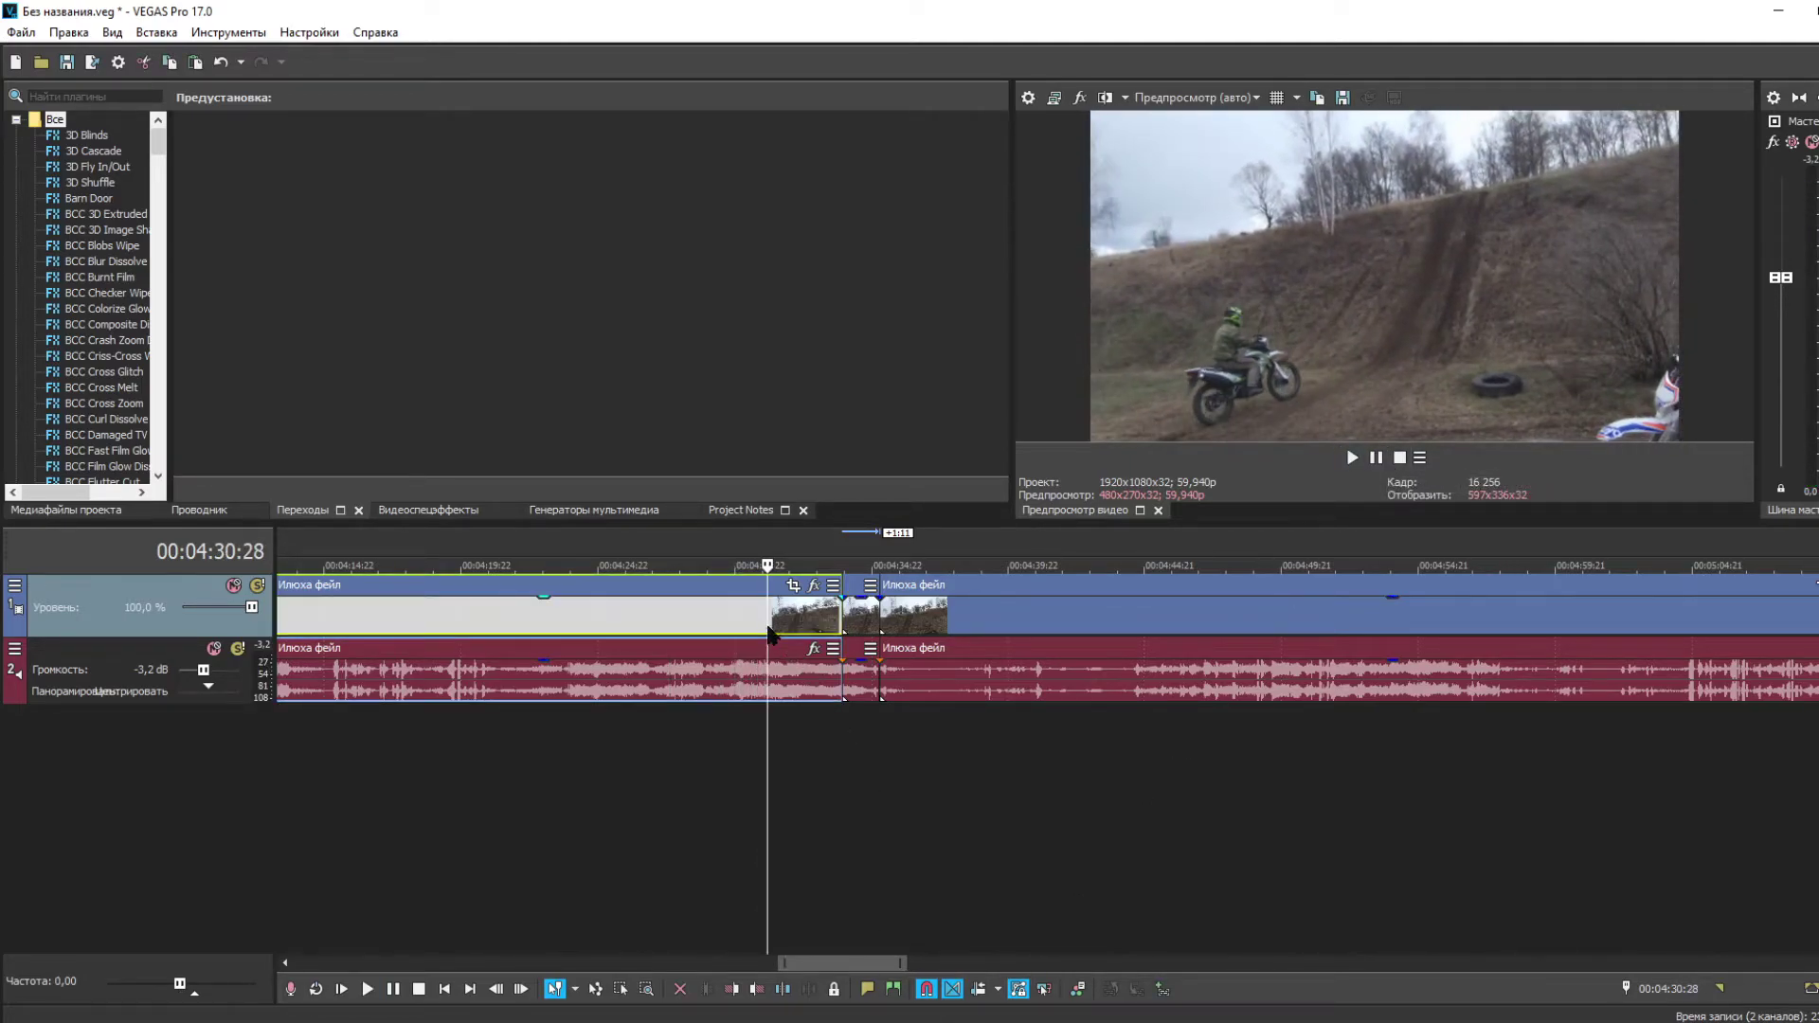
left_click(783, 988)
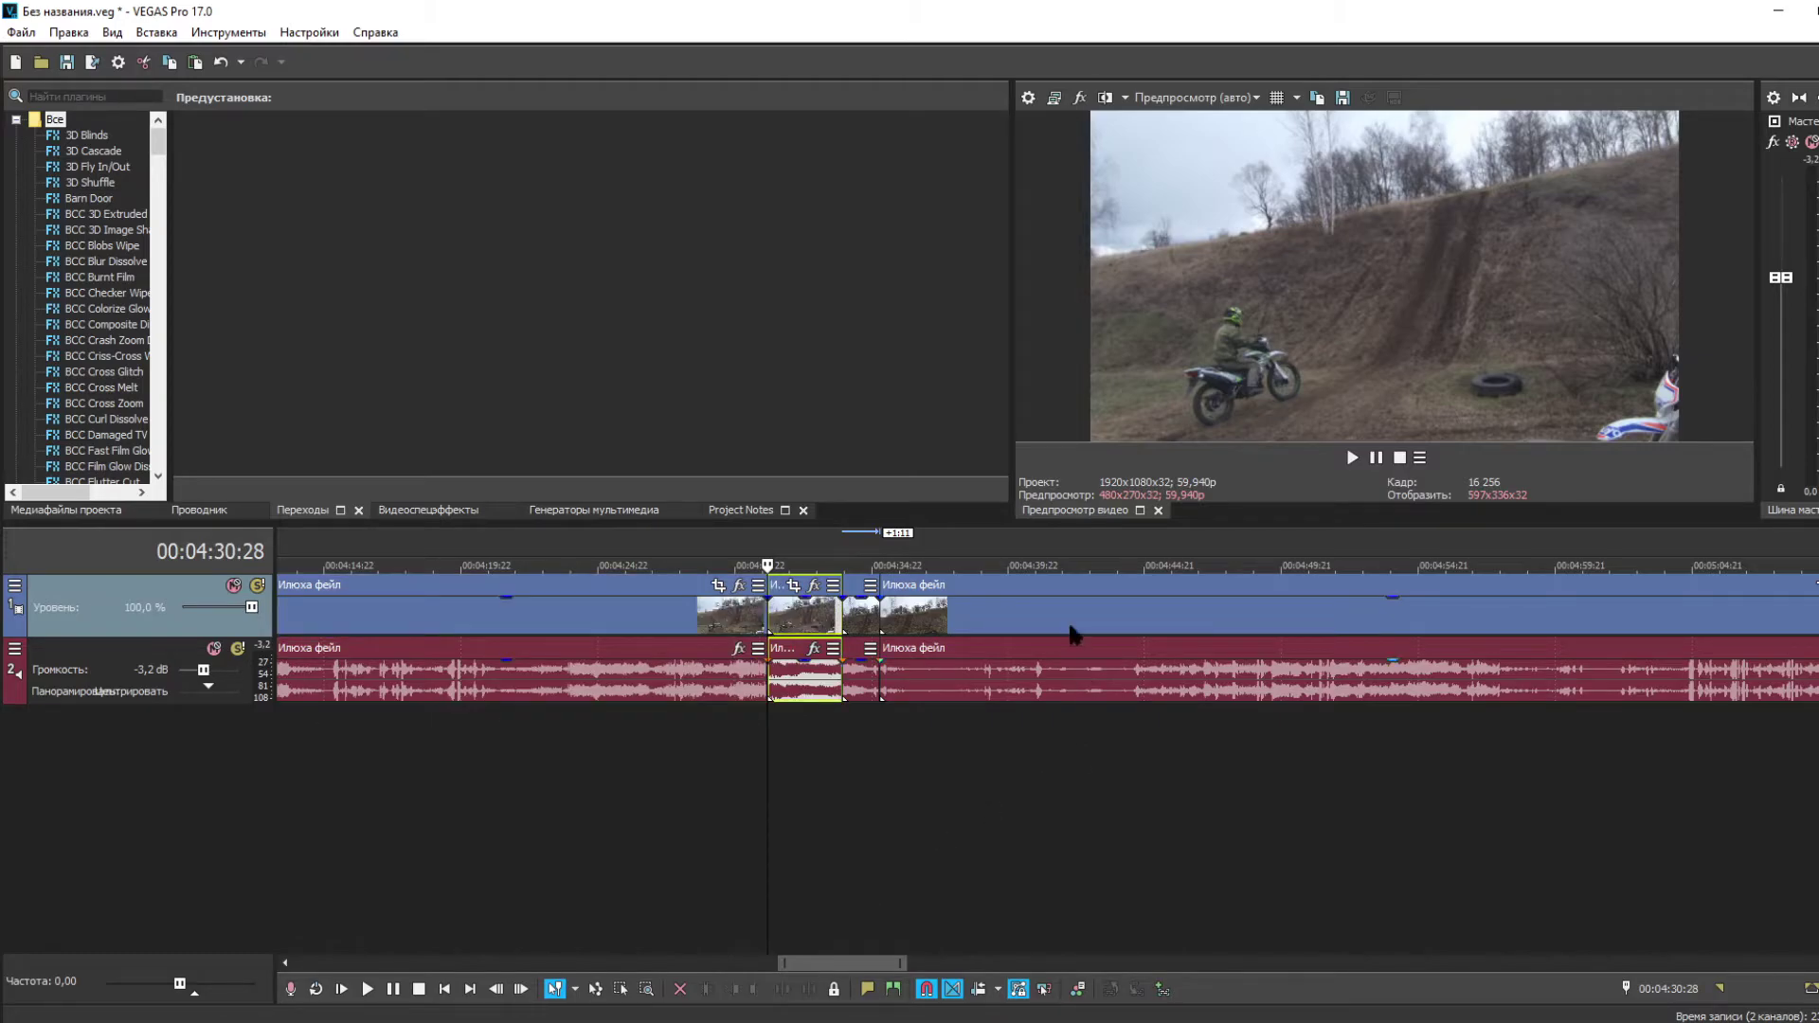
- Move the long clip further along the timeline and paste a copy of the two short fragments right after them at 00:04:35:01
left_click_drag(1011, 607, 1552, 622)
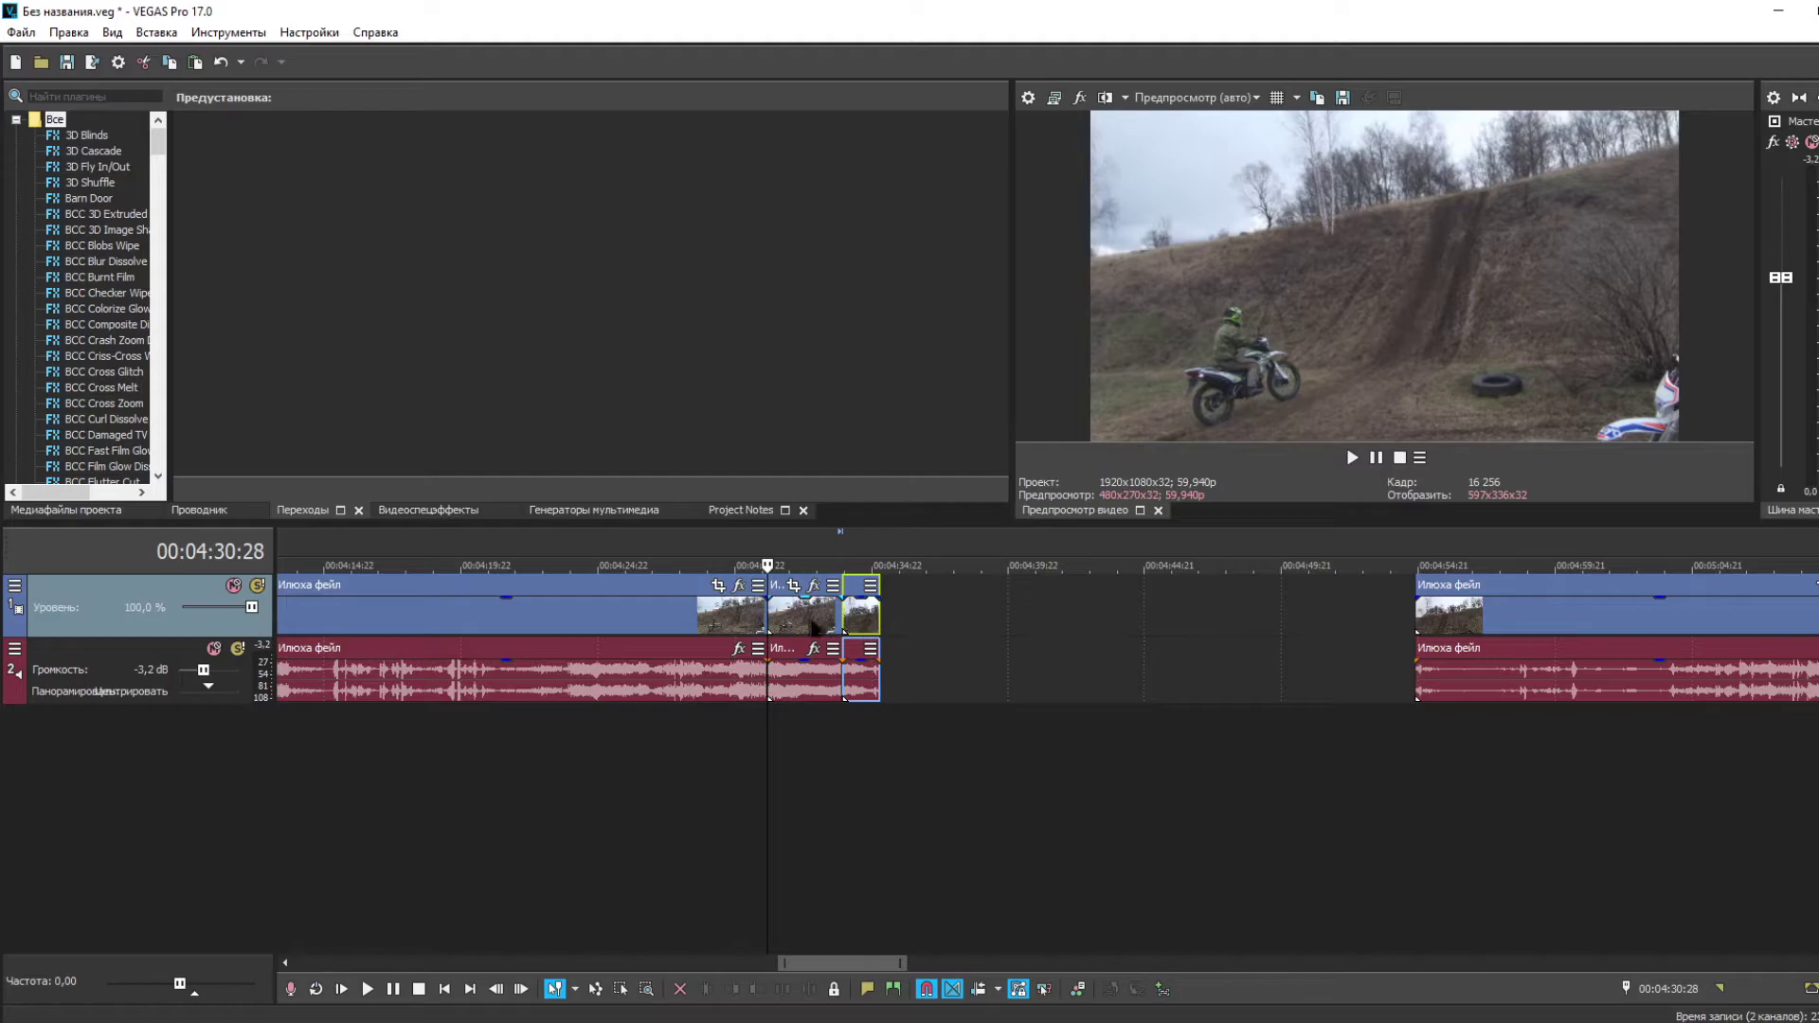
right_click(864, 624)
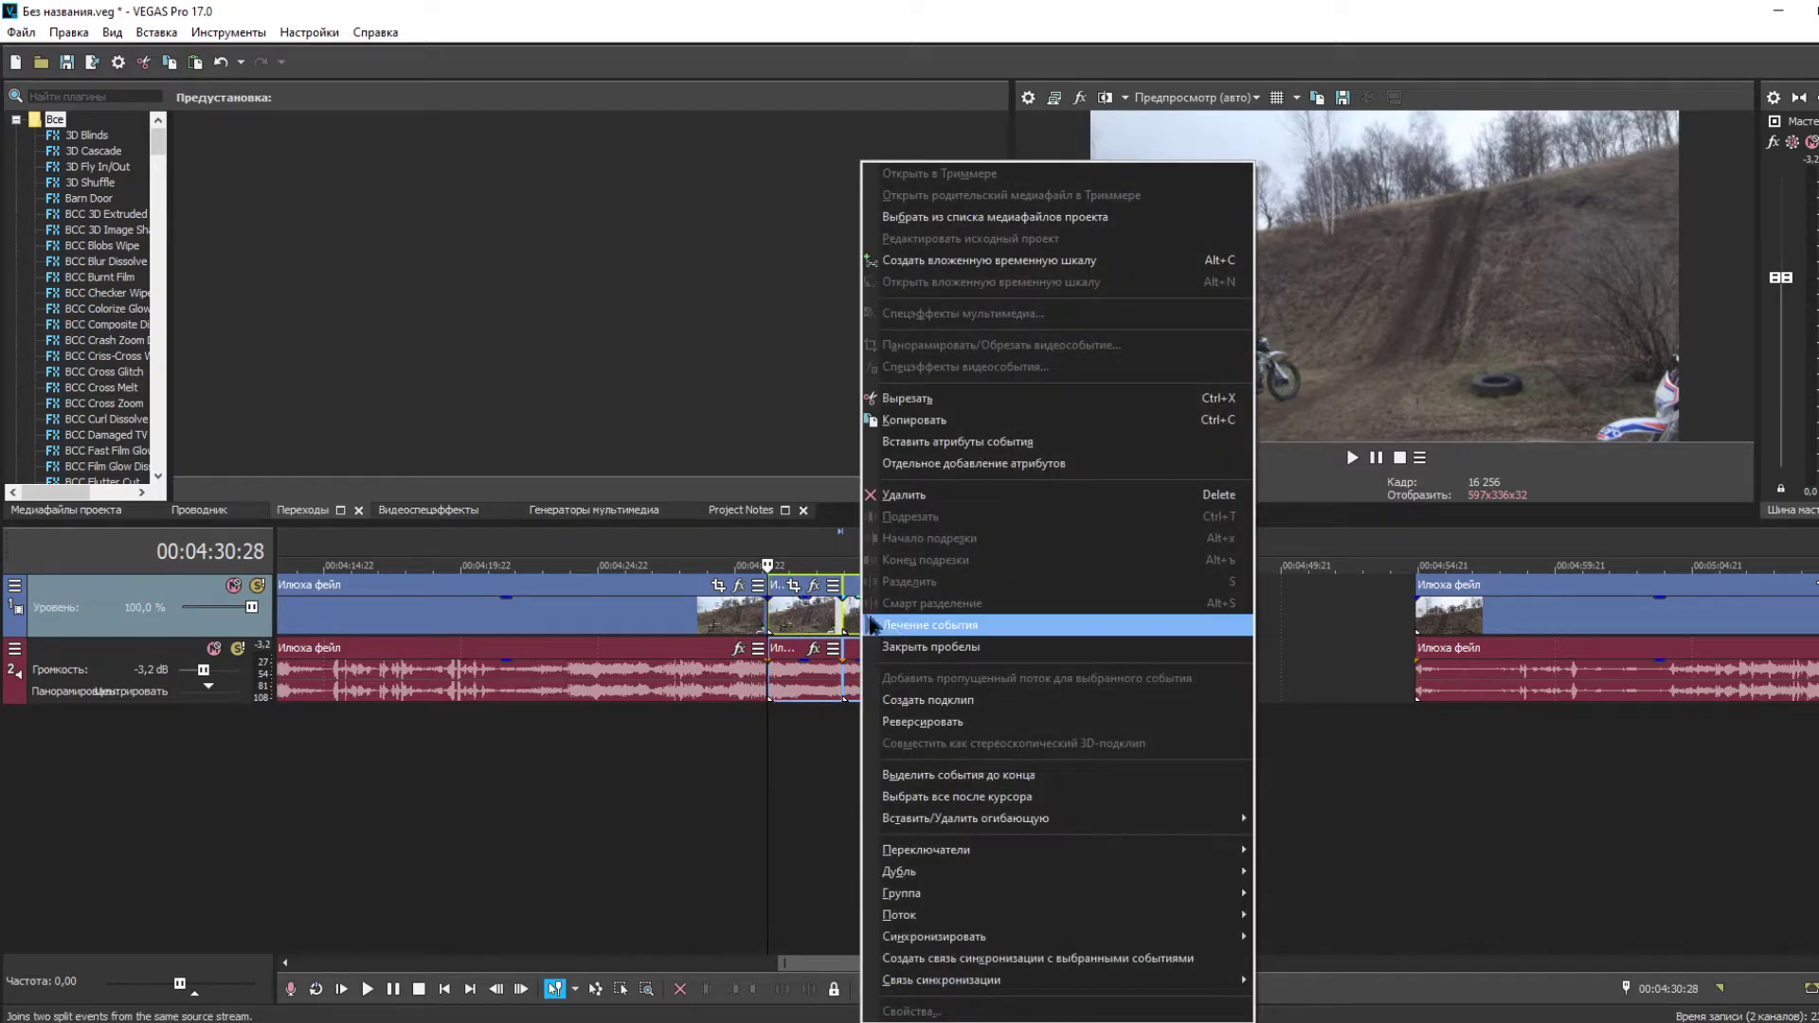
left_click(933, 419)
left_click(917, 591)
left_click_drag(916, 630, 884, 632)
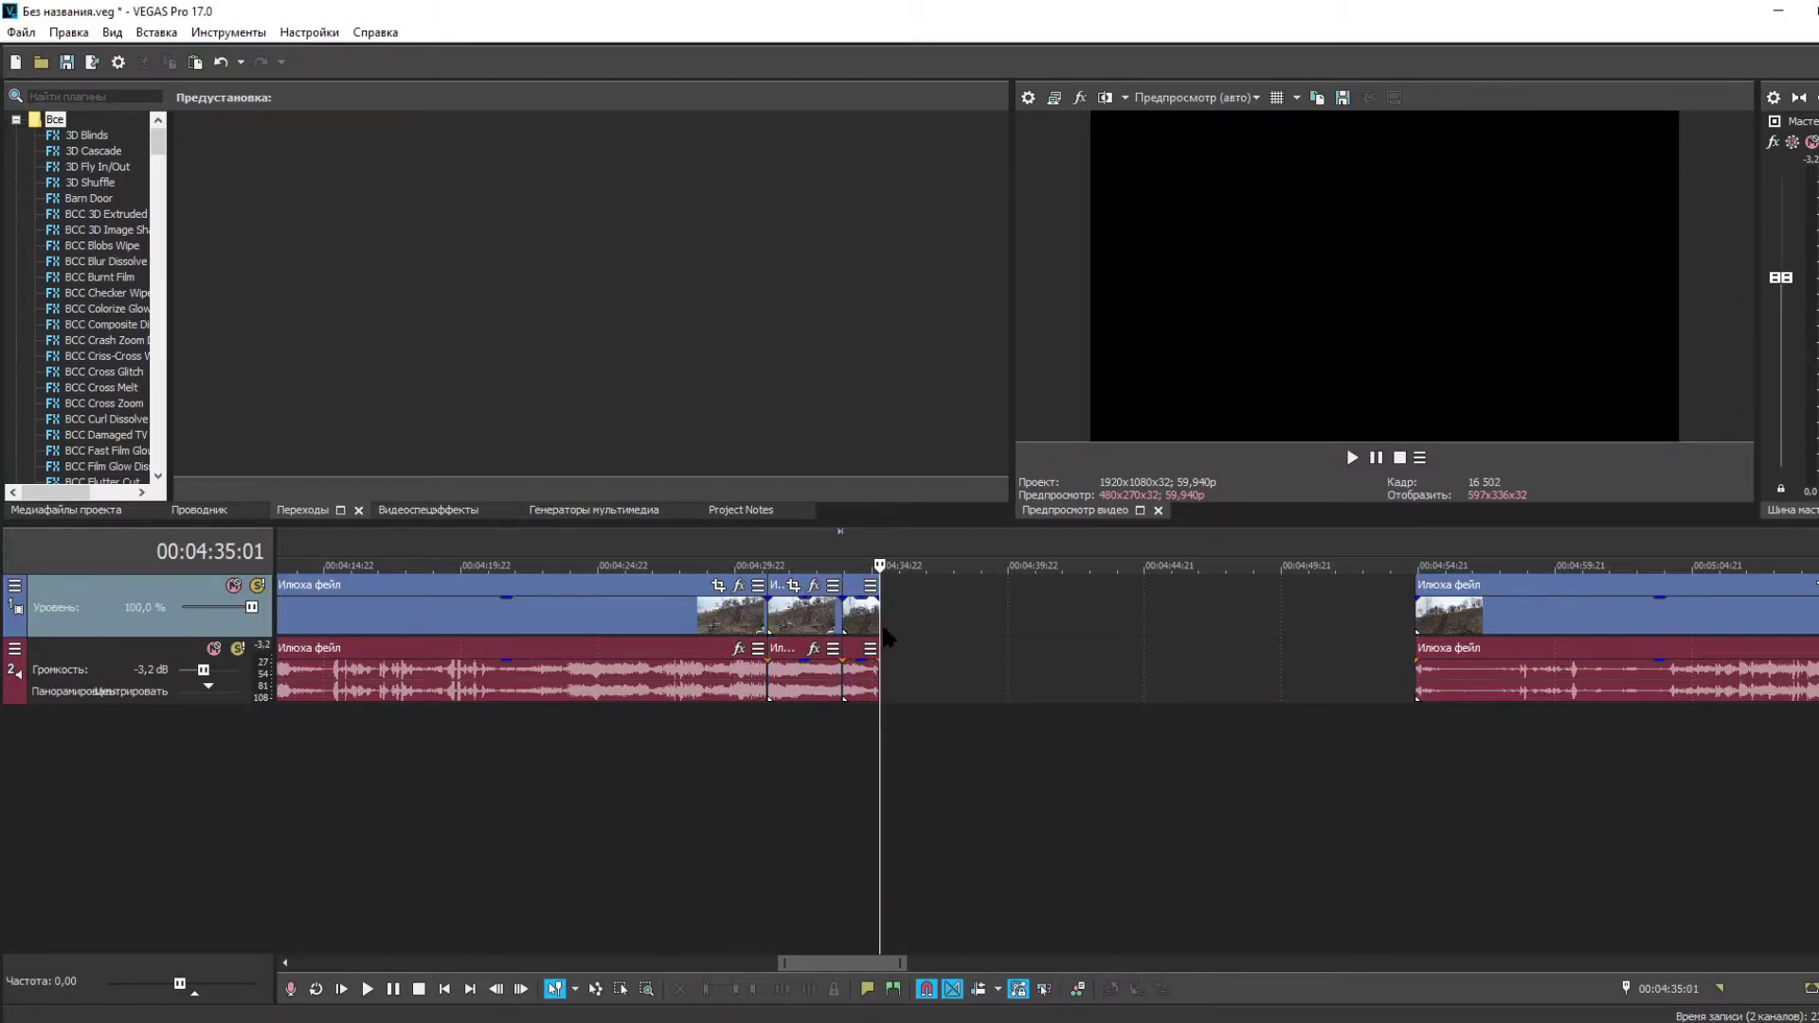
key("ctrl+v")
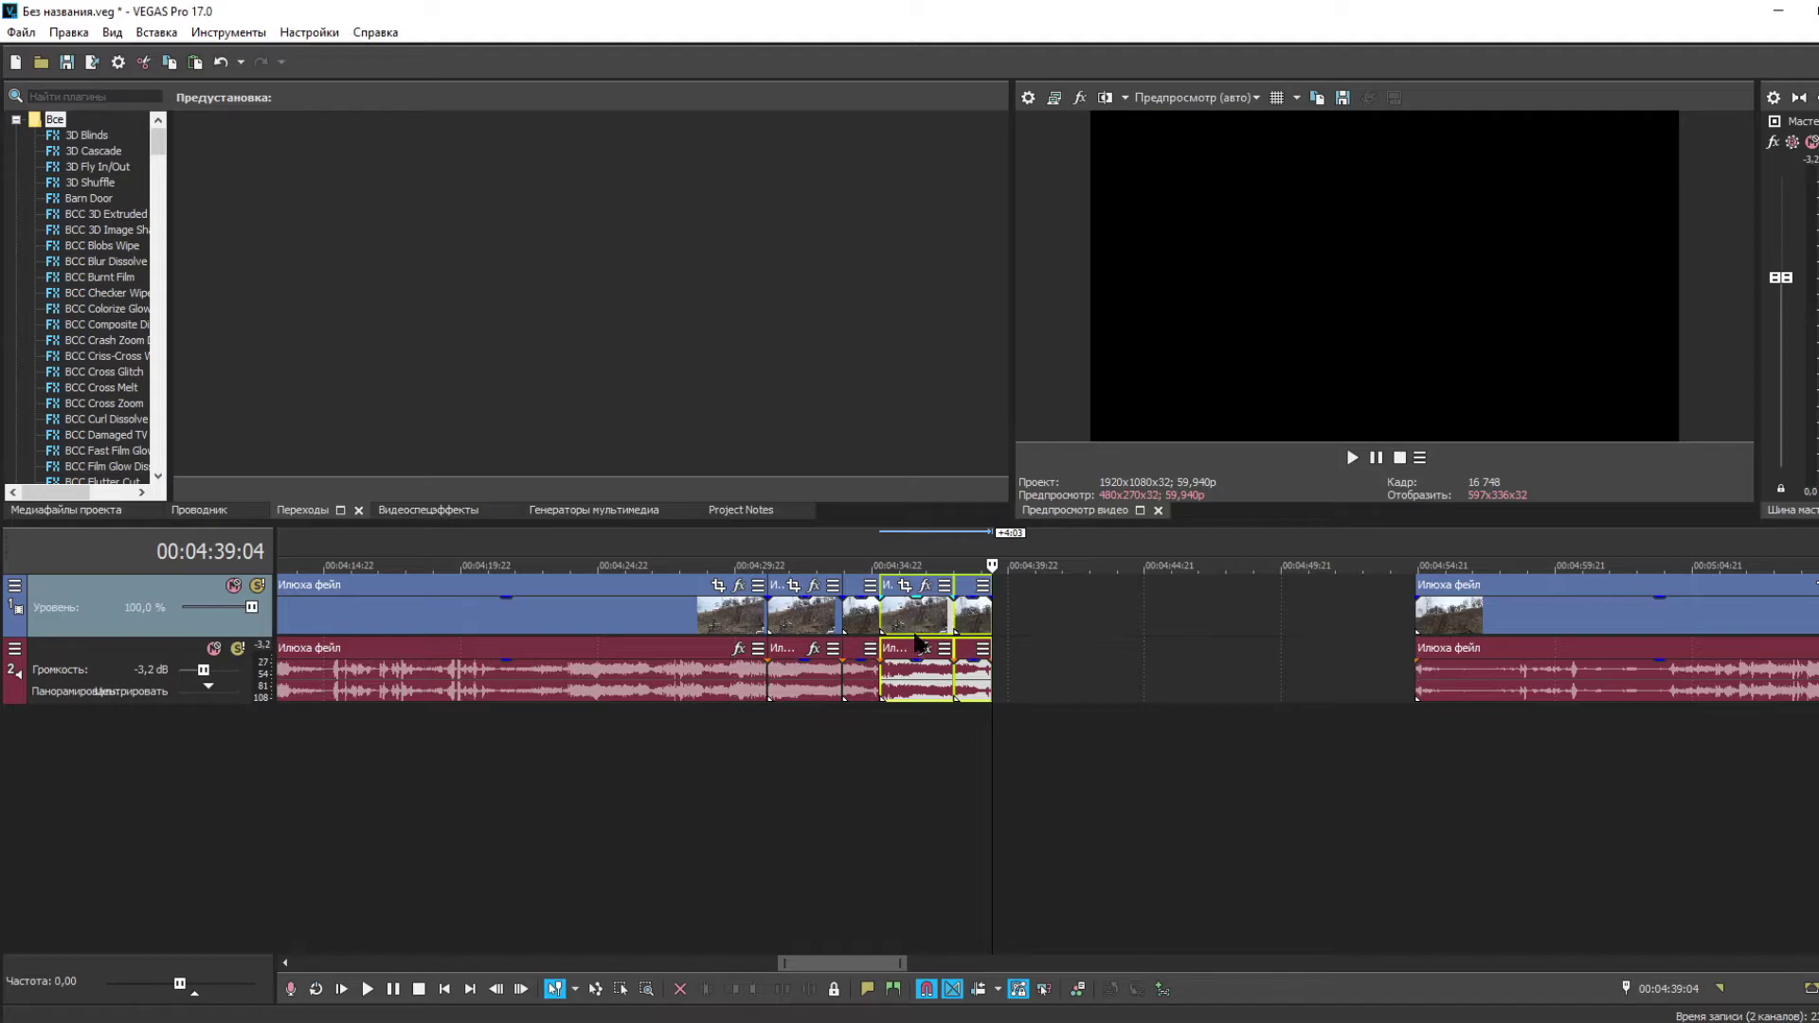
- Rearrange the pasted copies so that the second one starts at 00:04:35:01 ahead of the first, and reverse it
left_click(886, 716)
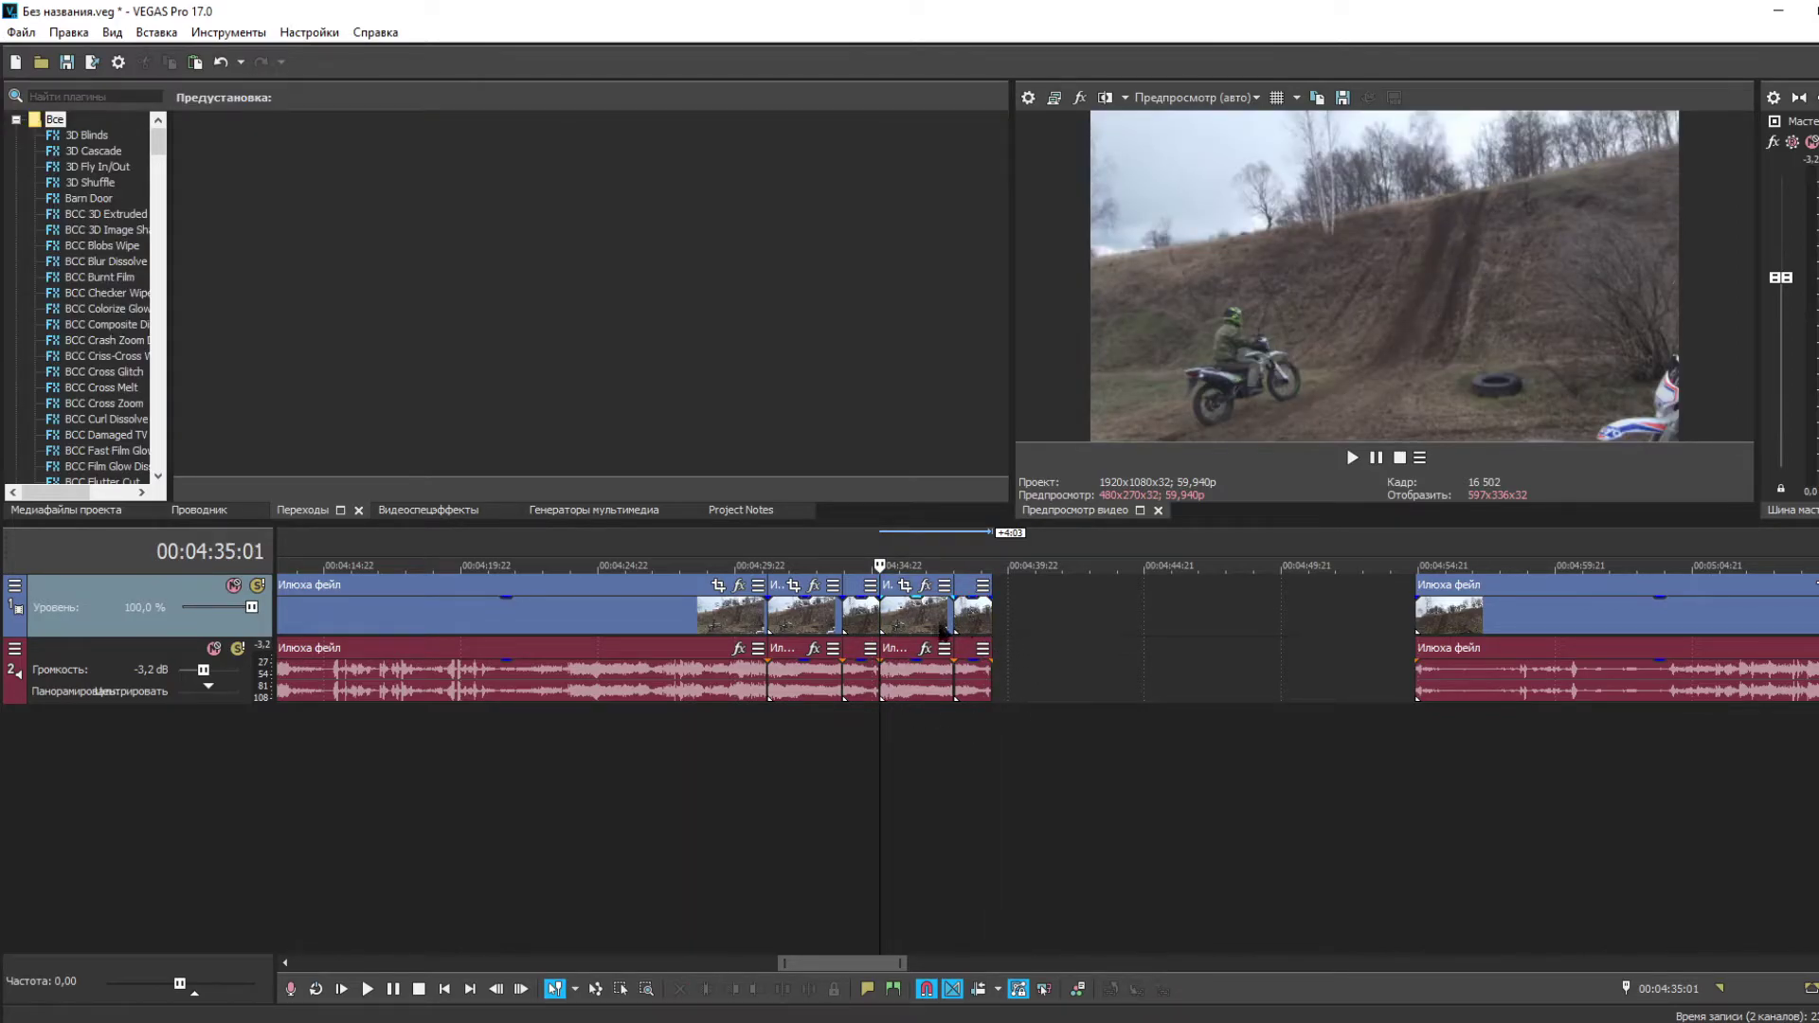
left_click_drag(942, 630, 910, 652)
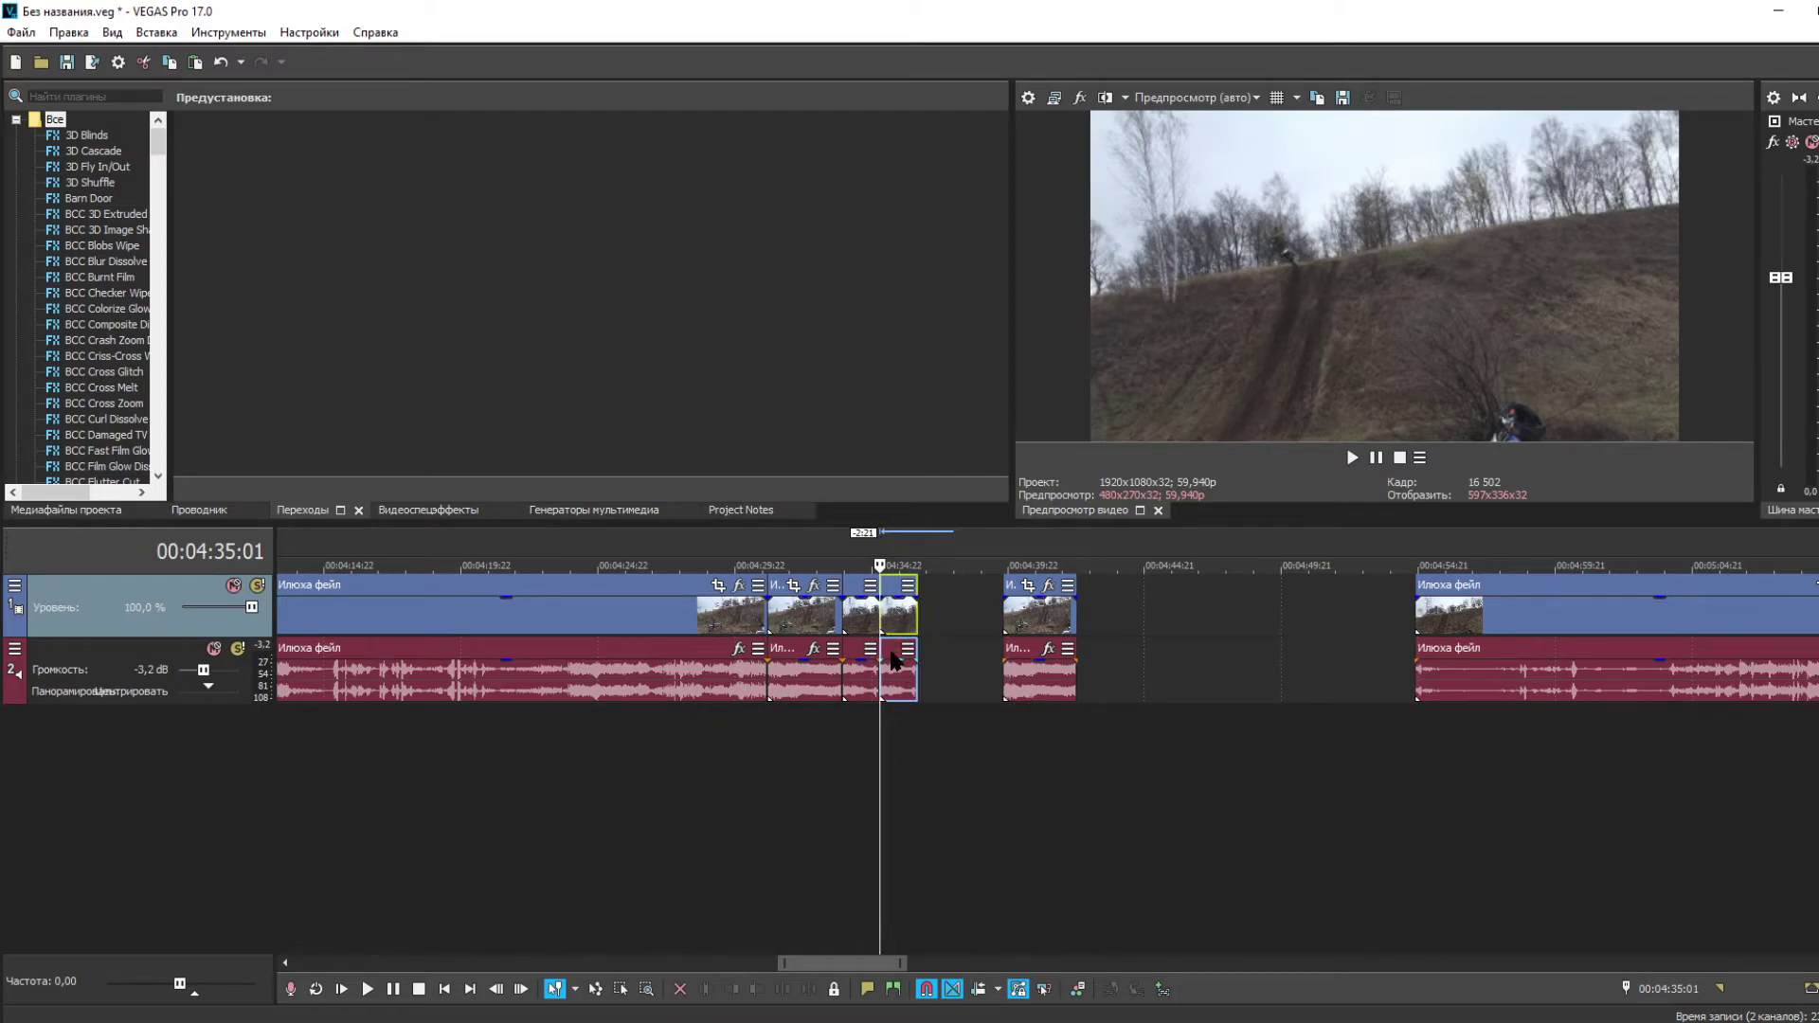
right_click(896, 616)
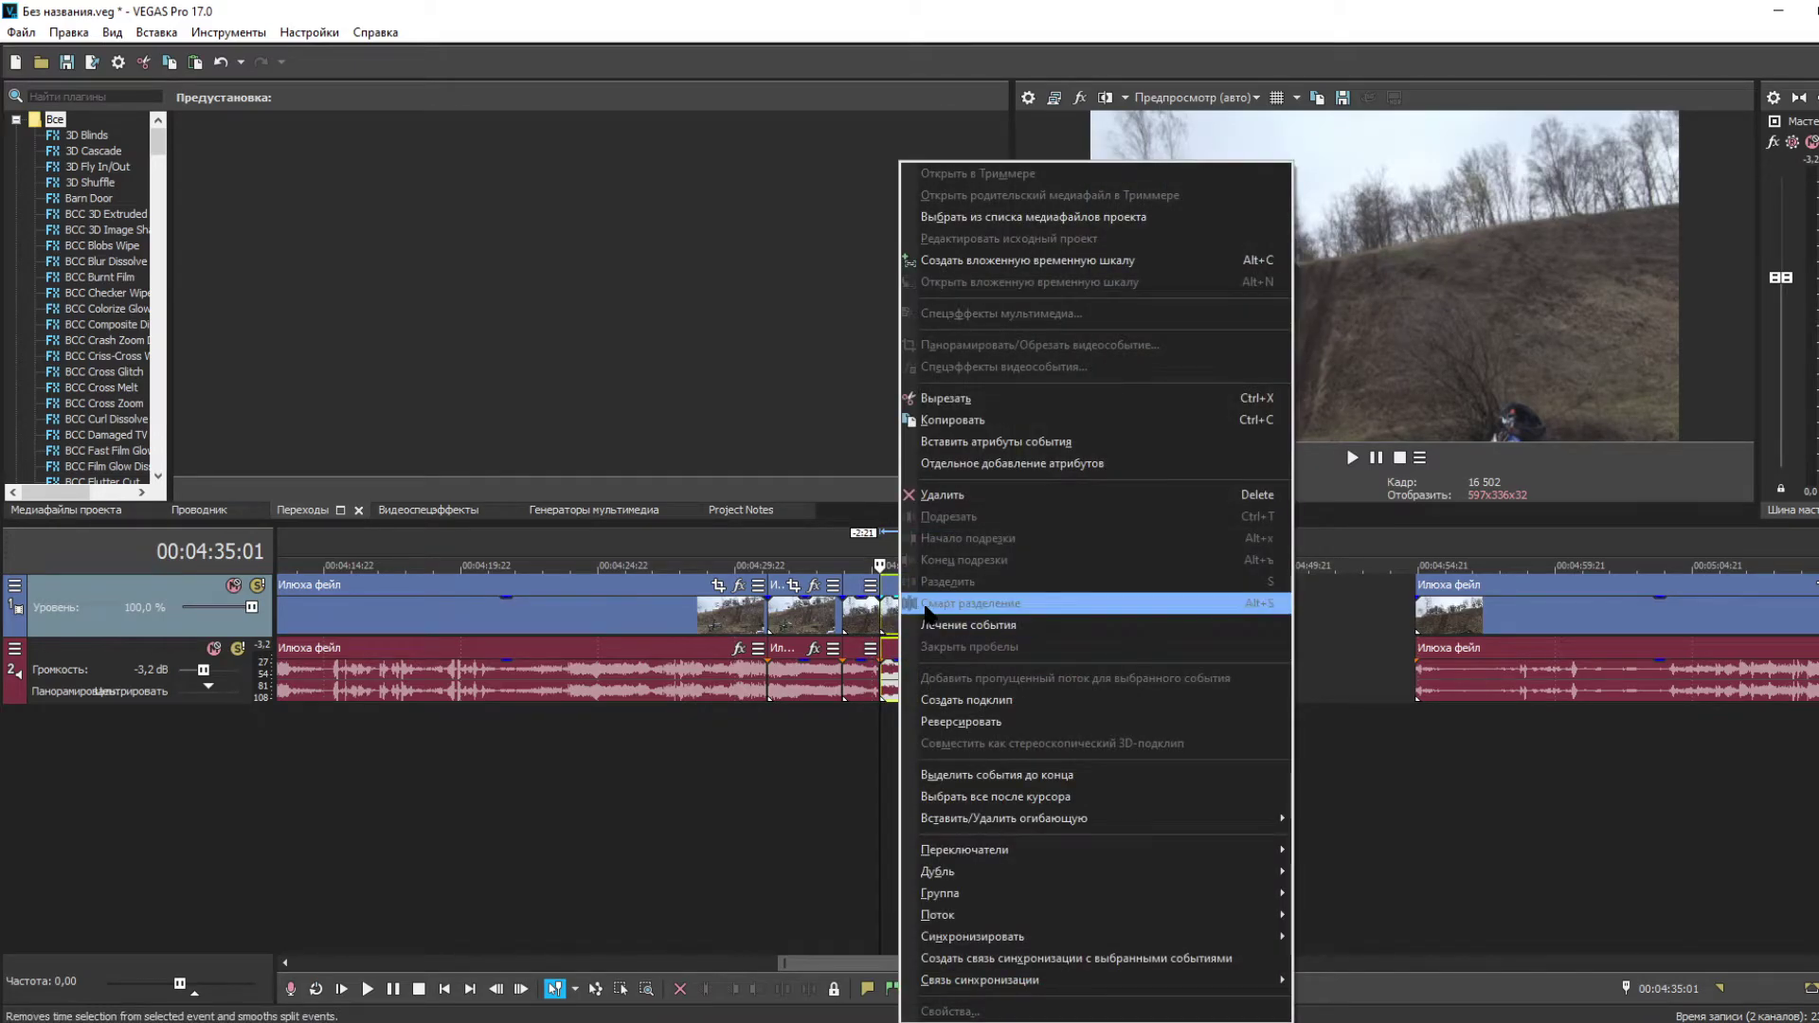
left_click(961, 722)
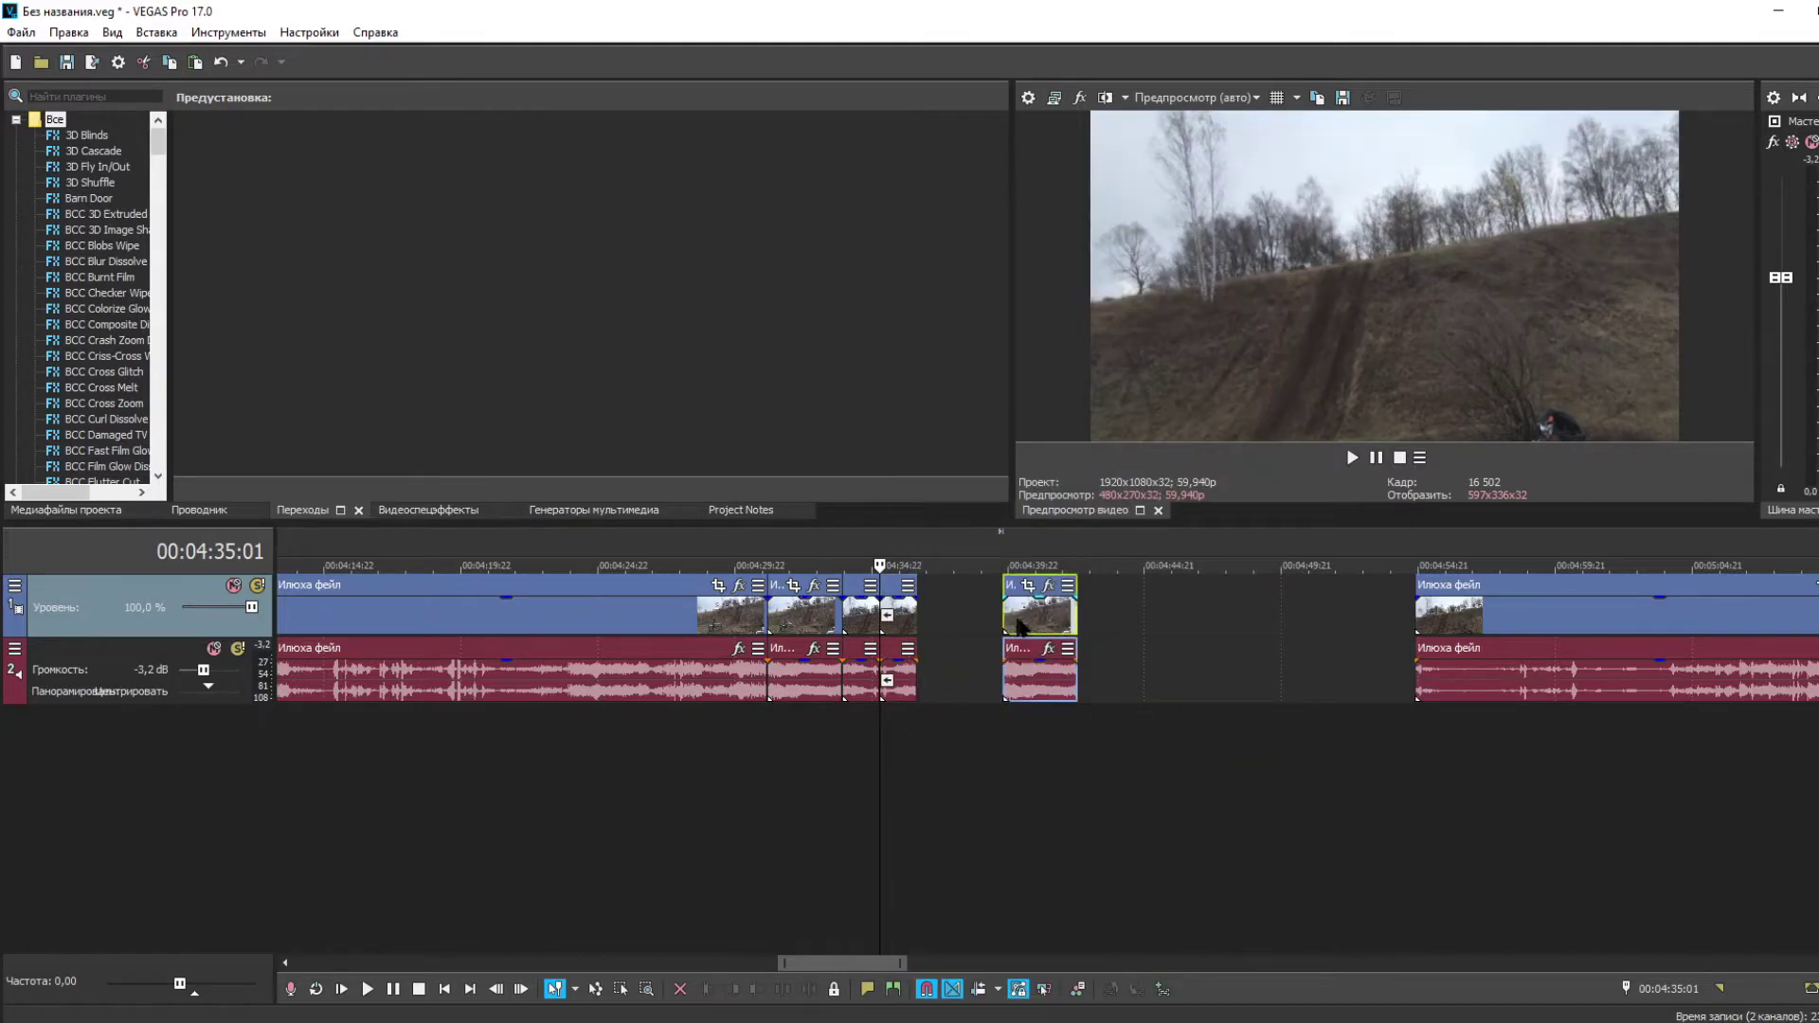
- Move the other pasted fragment directly against the end of the reversed one and reverse it as well
left_click_drag(1033, 625, 951, 625)
left_click(948, 625)
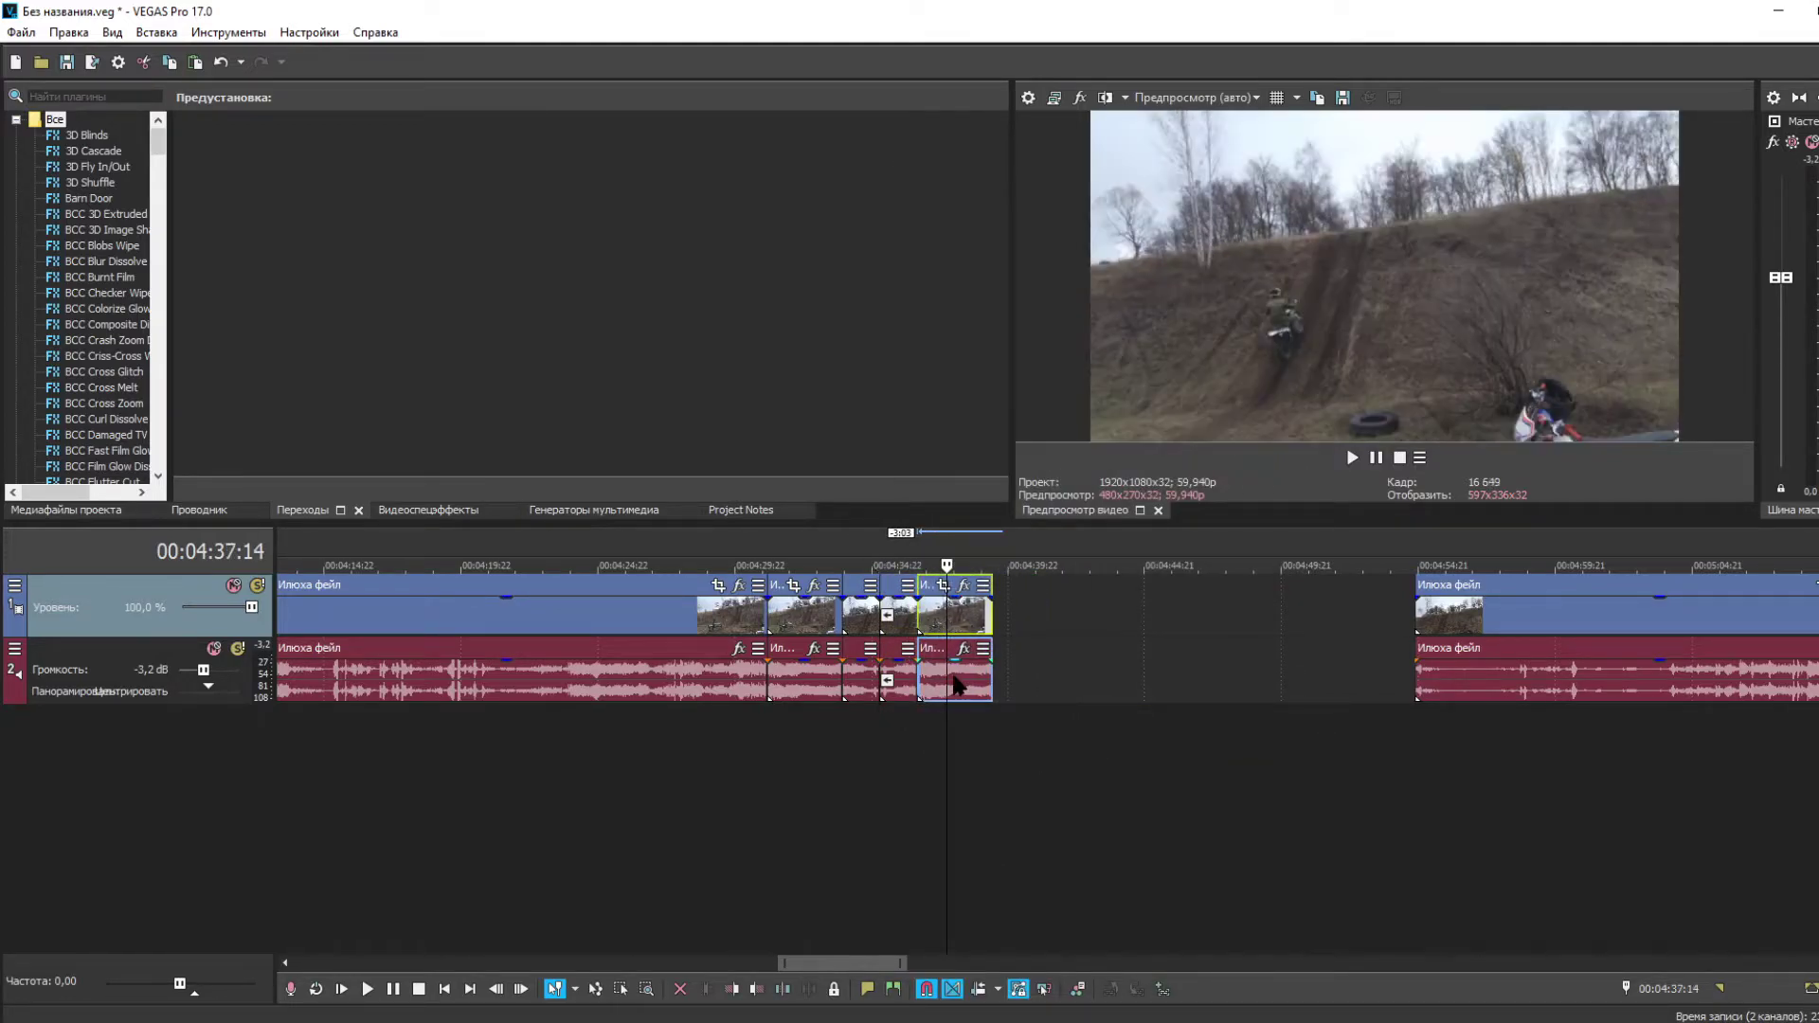
right_click(962, 621)
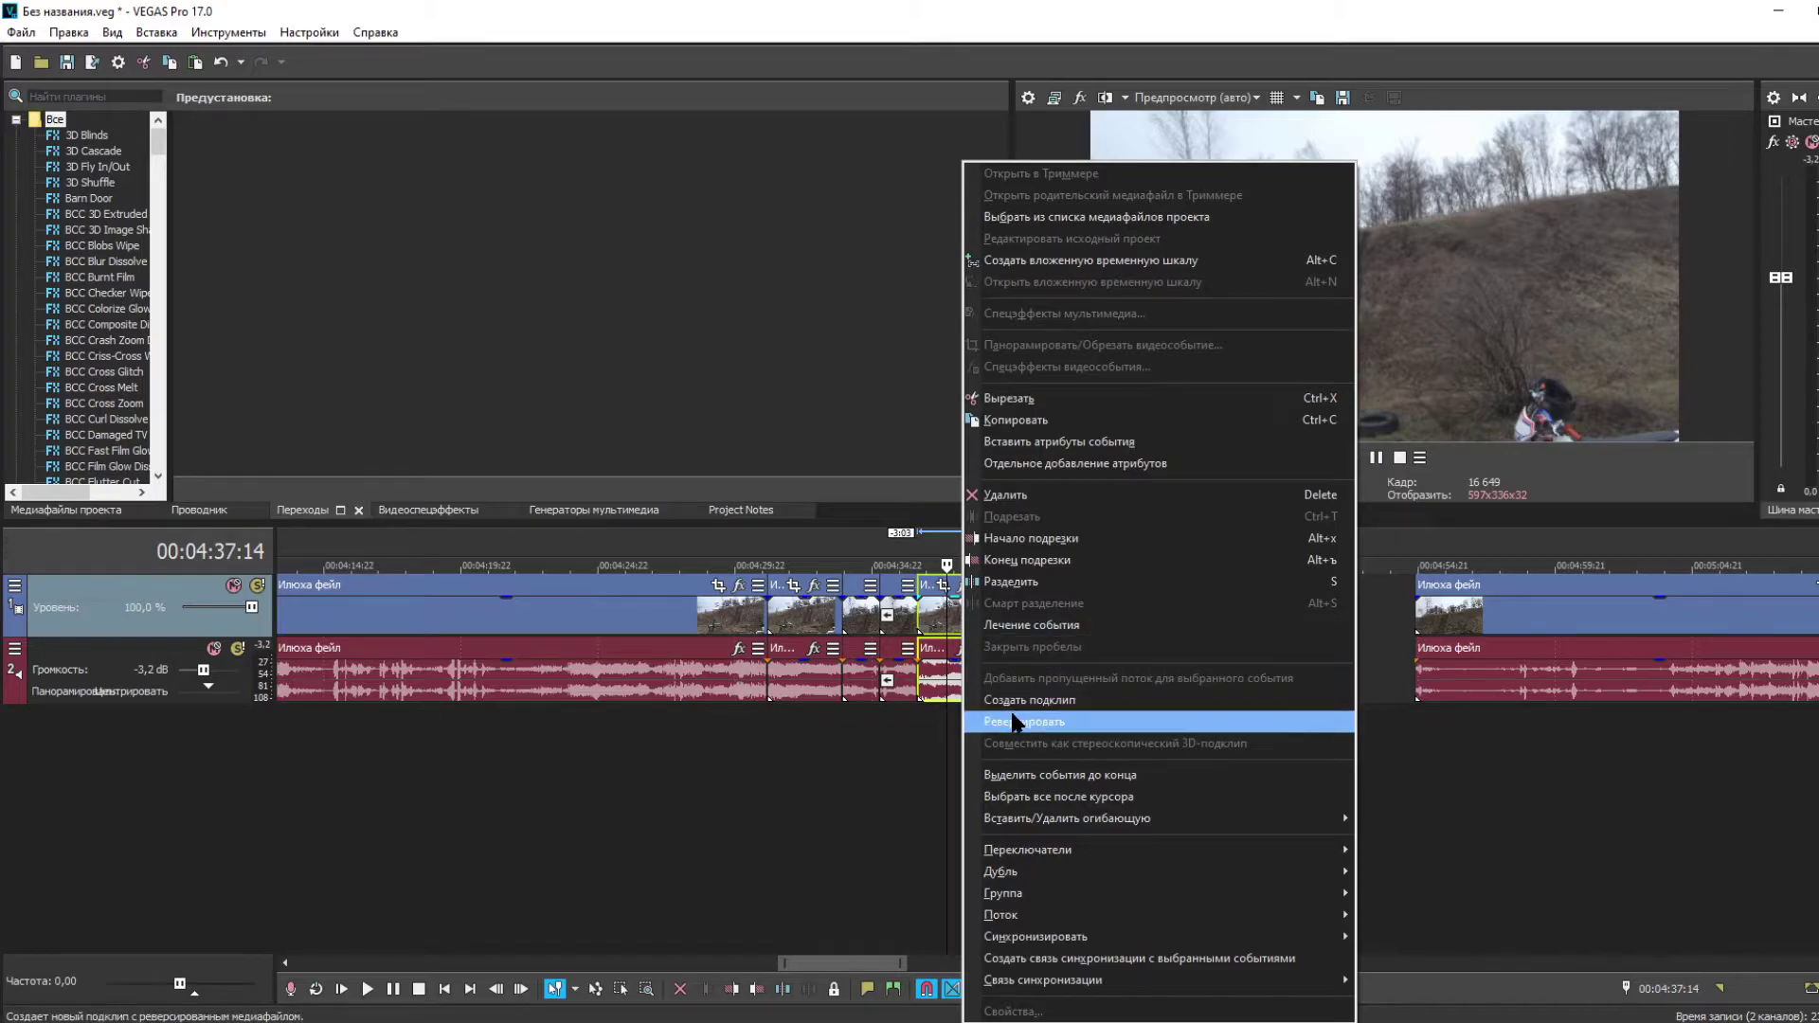
left_click(1019, 722)
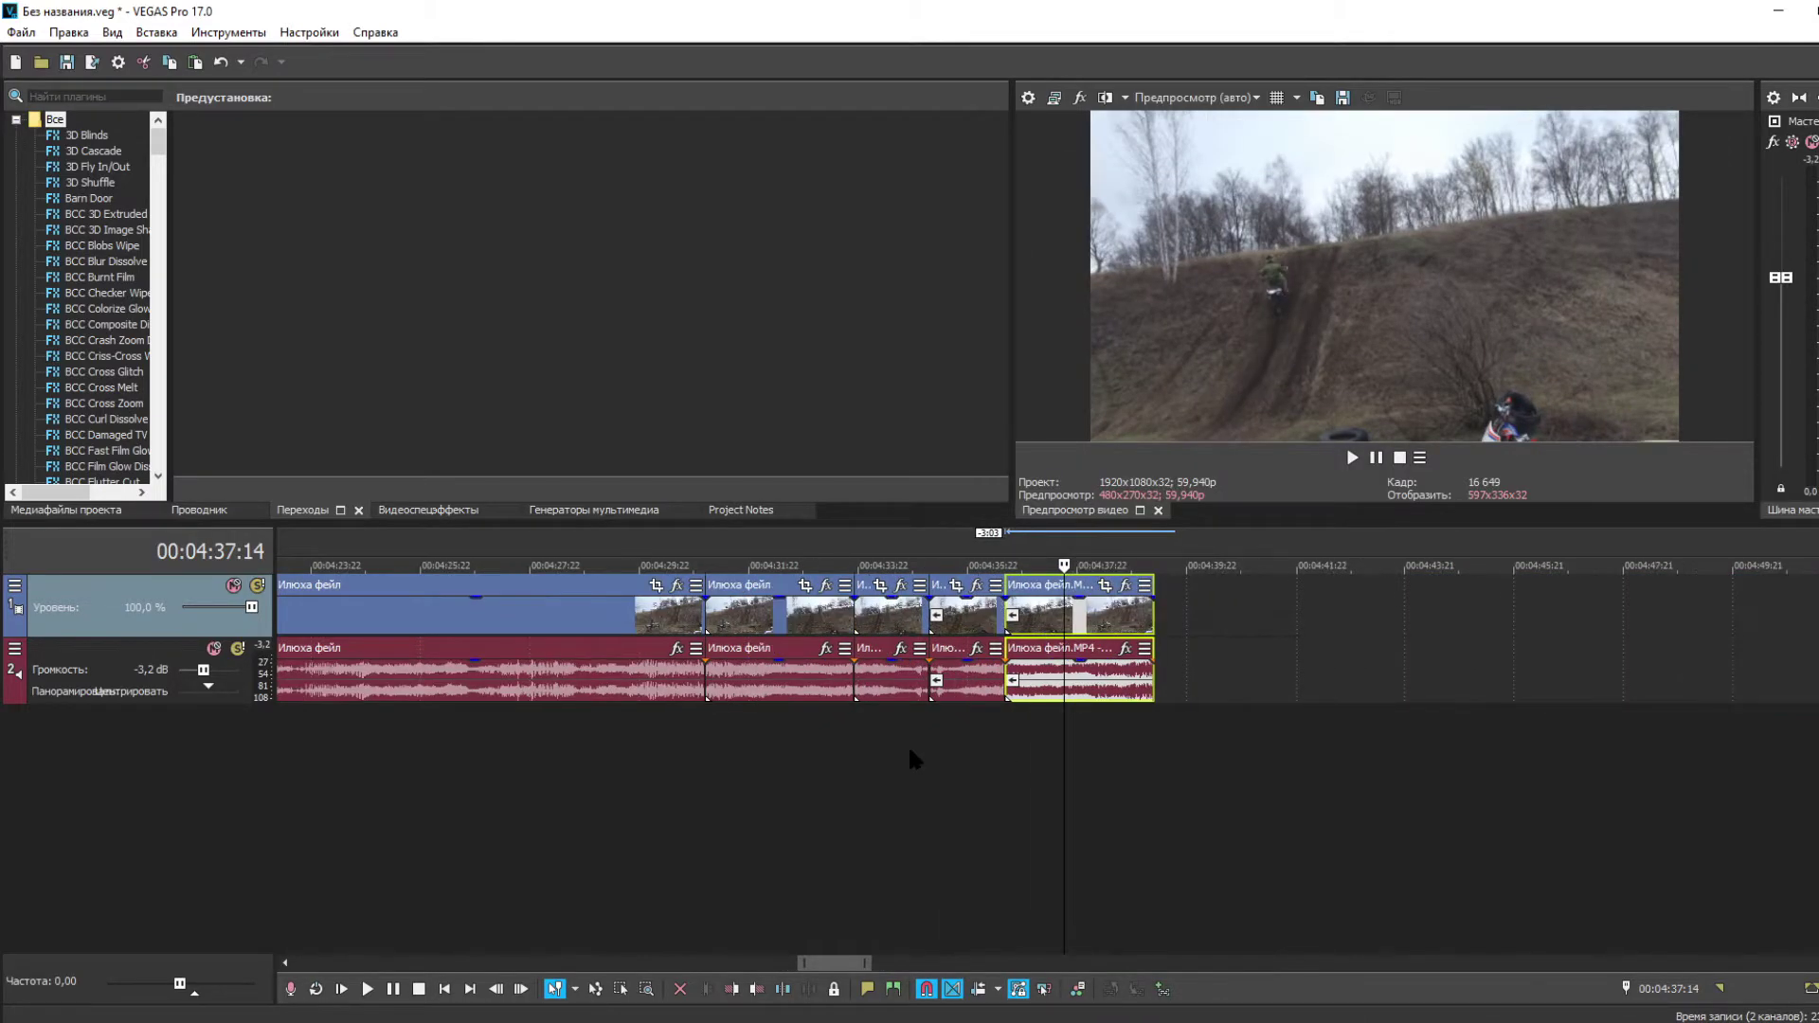
- Play the sequence from the hill-approach cut at 00:04:30:28 to check the two reversed fragments
left_click_drag(986, 738, 705, 721)
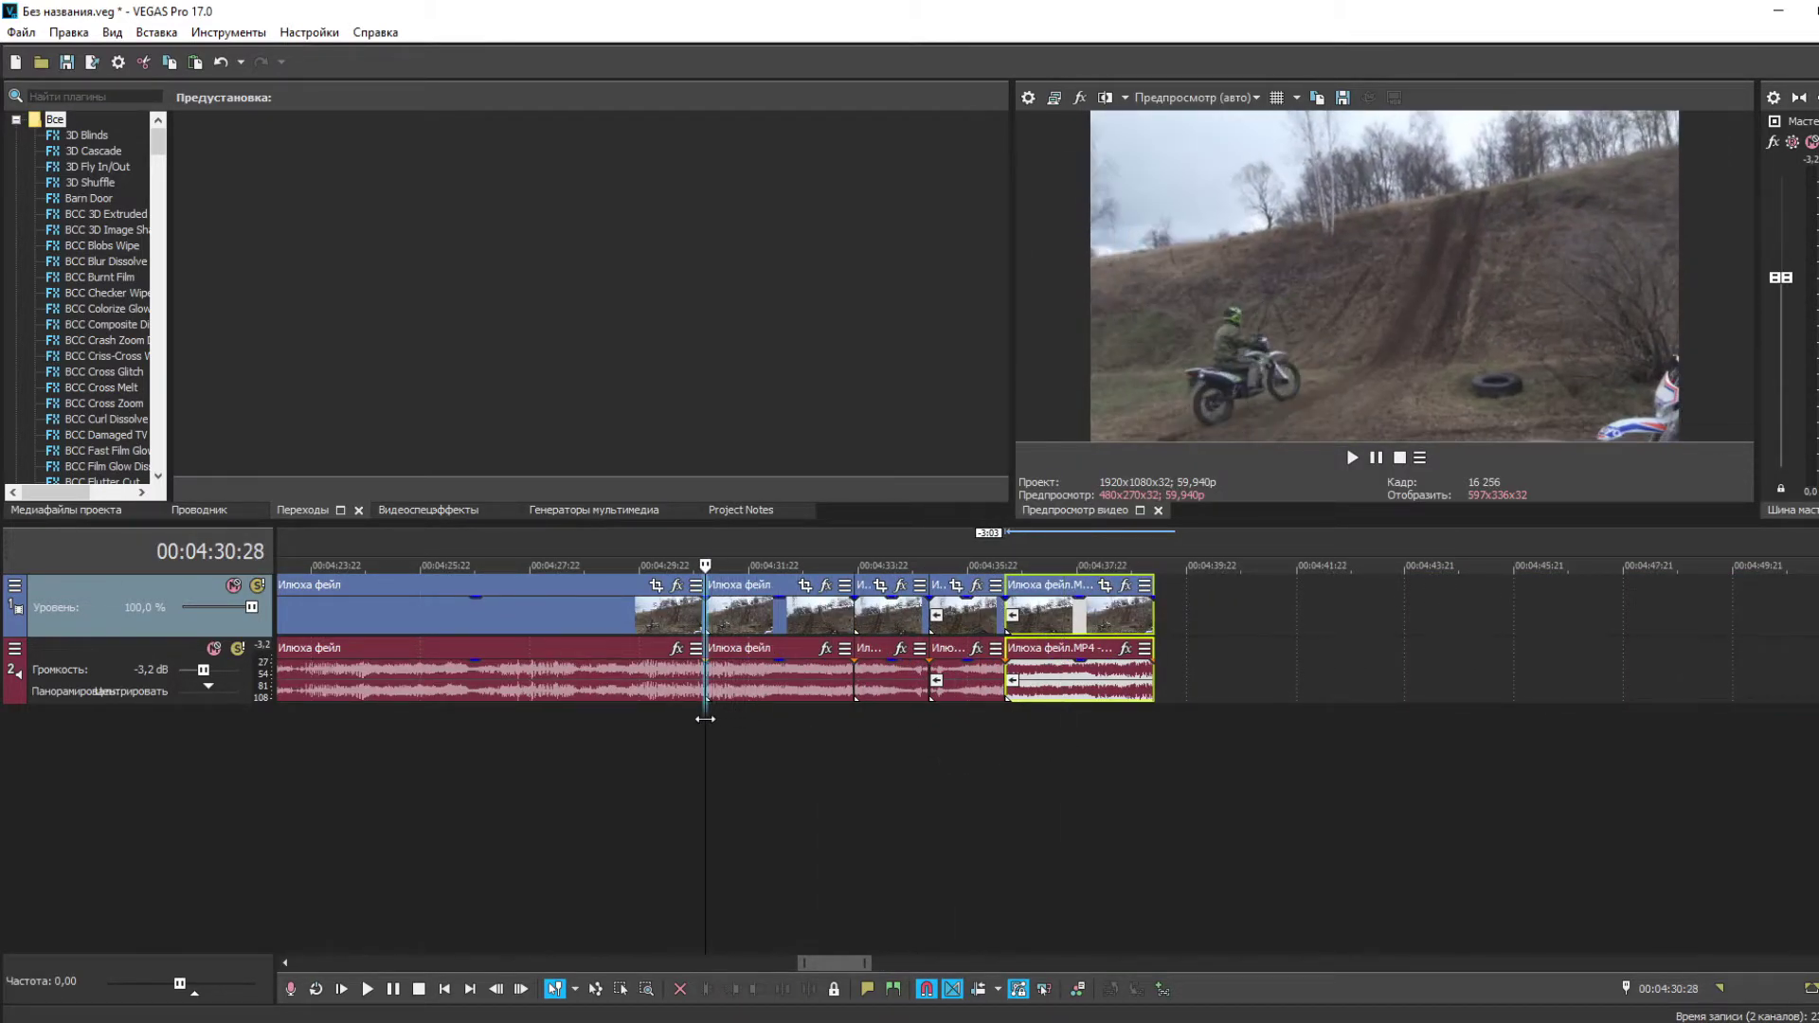
left_click(1345, 463)
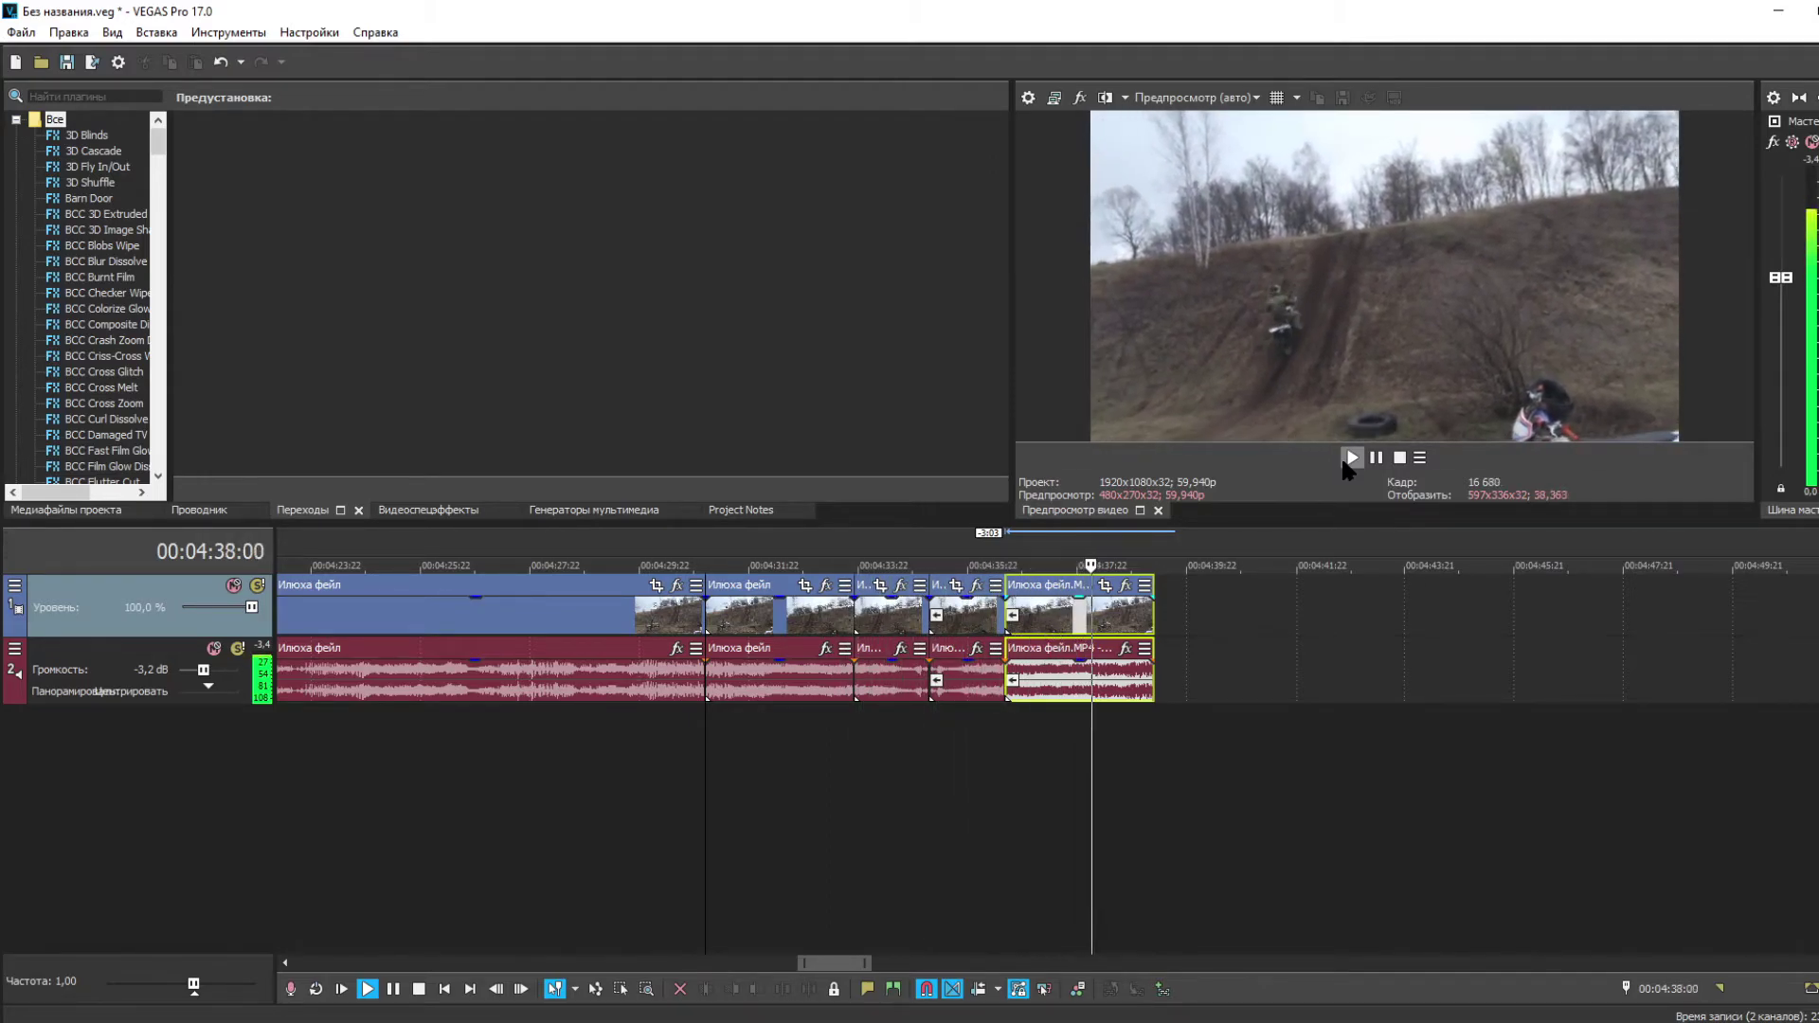
left_click(1400, 458)
- Stretch the two reversed fragments in time to slow them to 36.7% and 34.5%, keeping them adjacent
left_click_drag(1085, 625, 1262, 628)
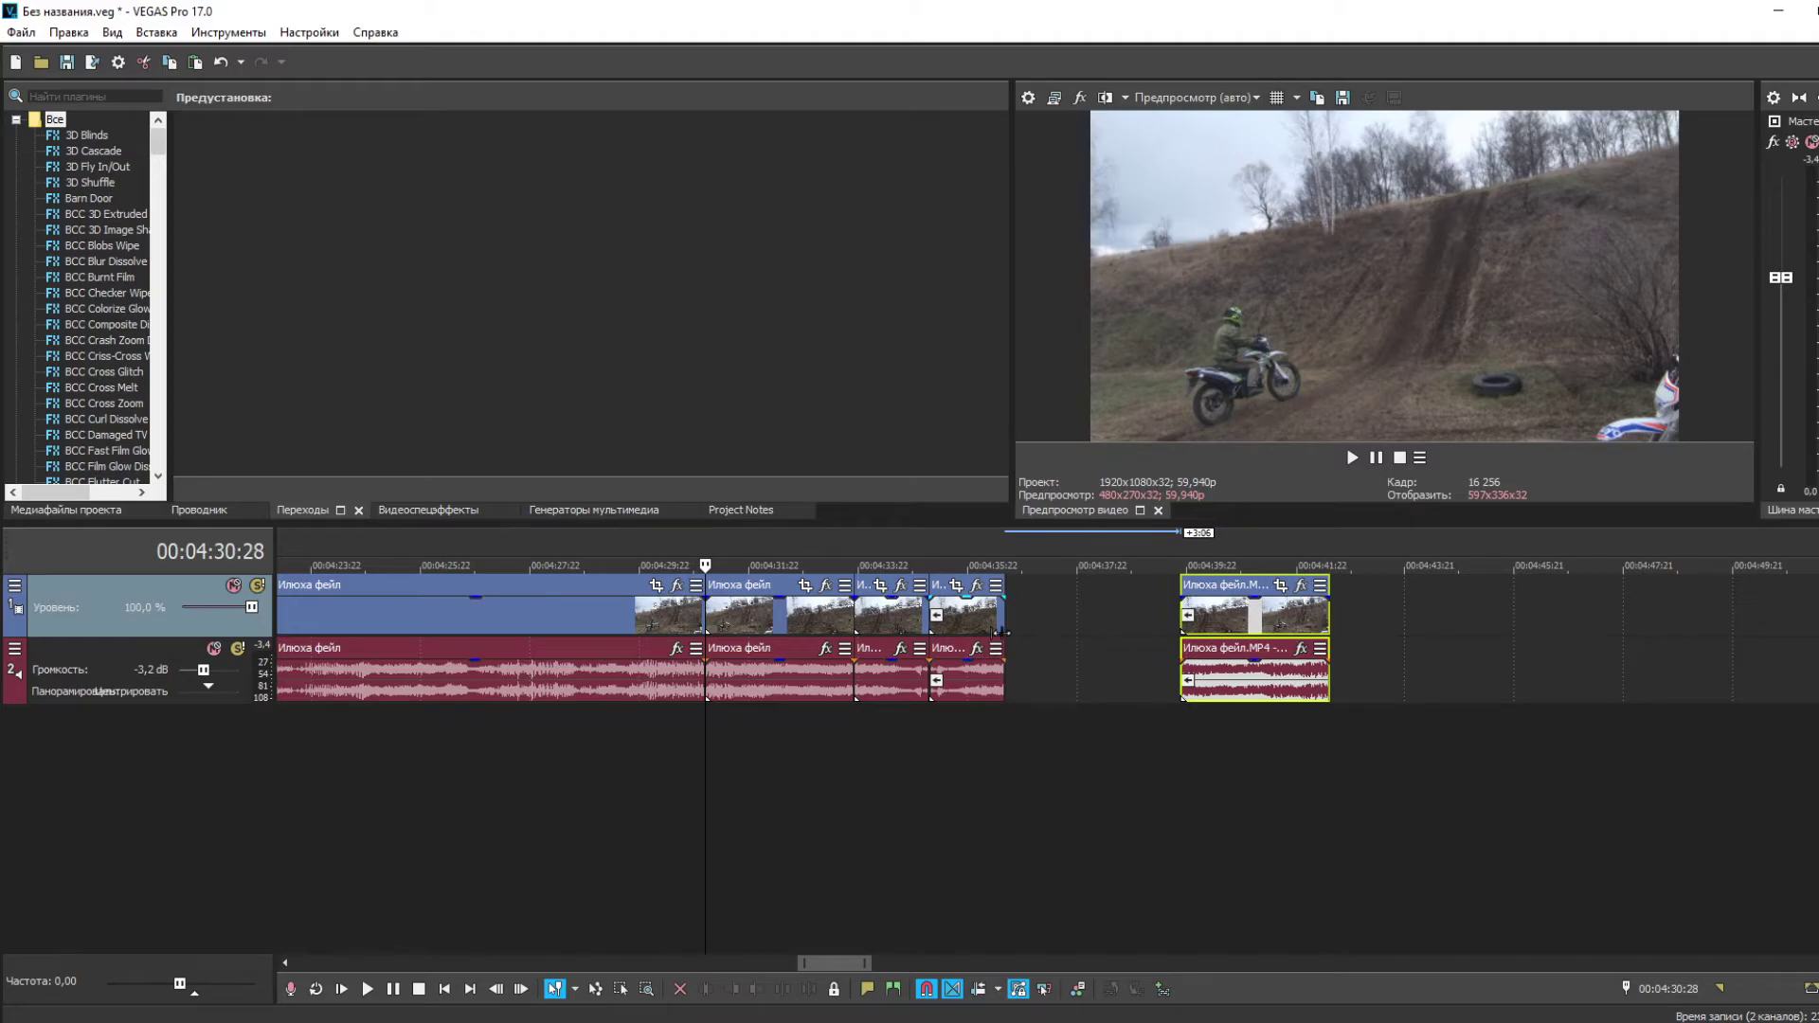
left_click_drag(1000, 631, 1177, 631)
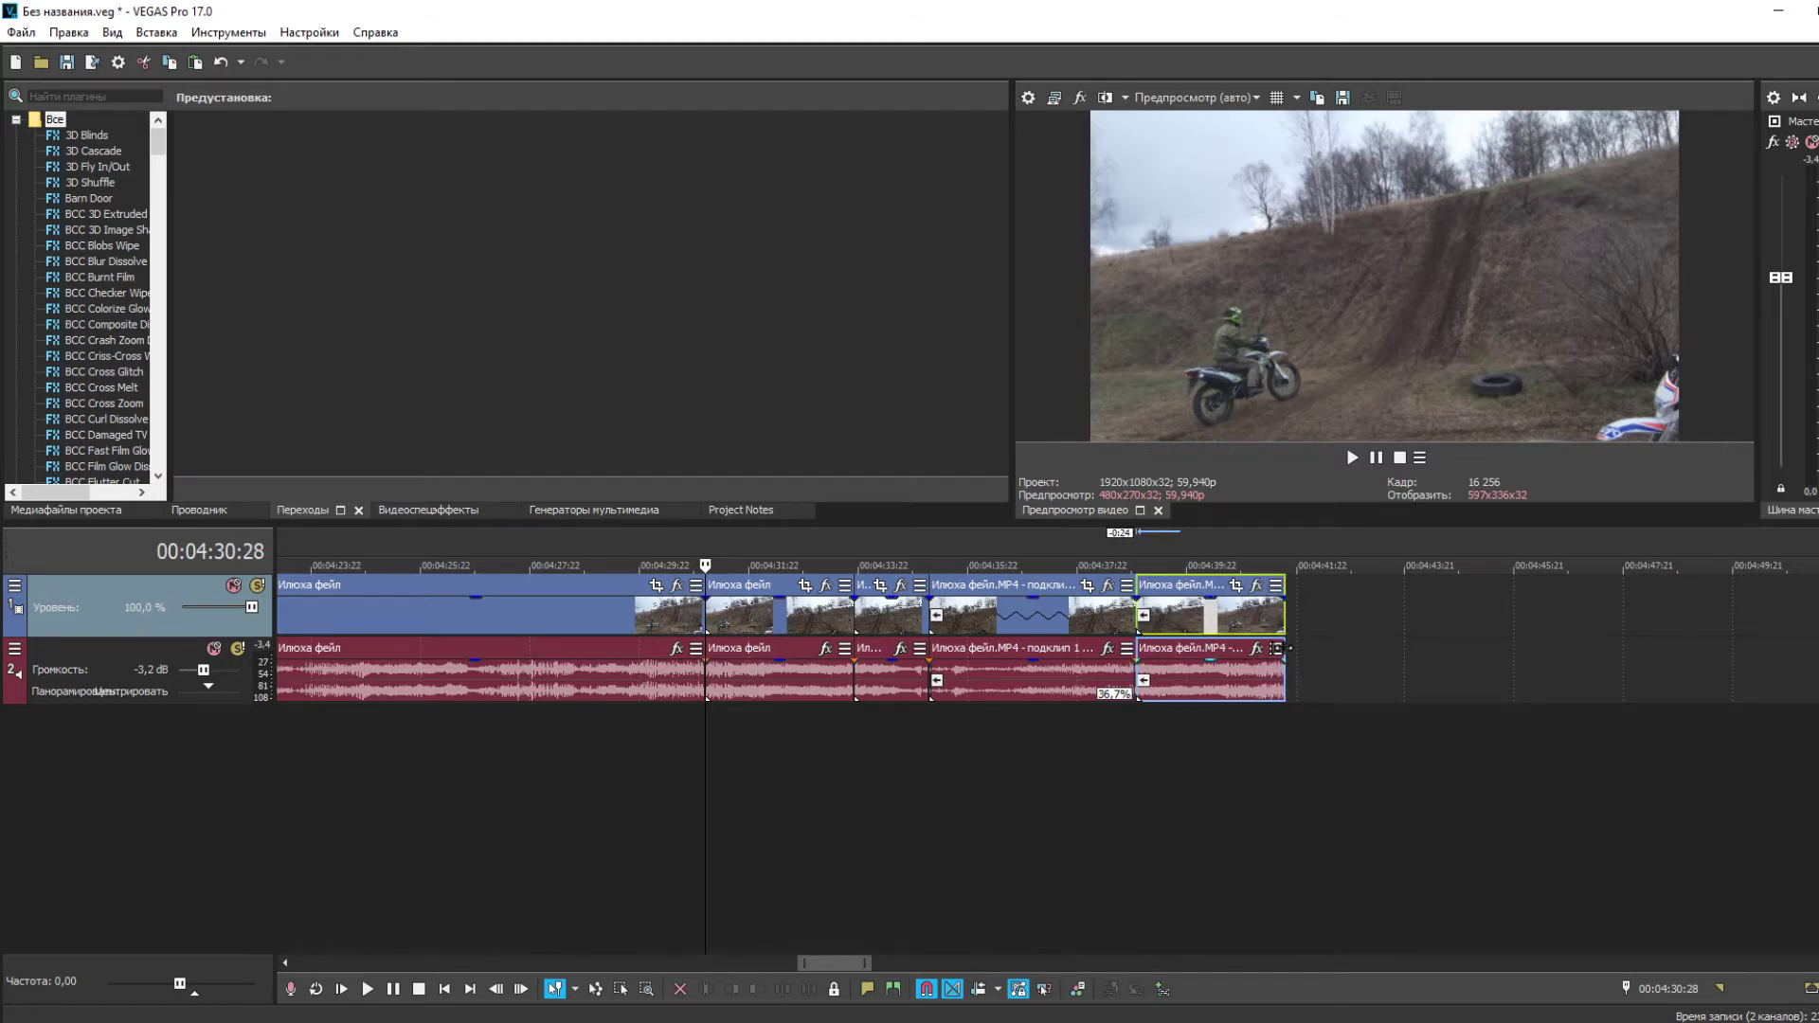
left_click_drag(1289, 652, 1563, 656)
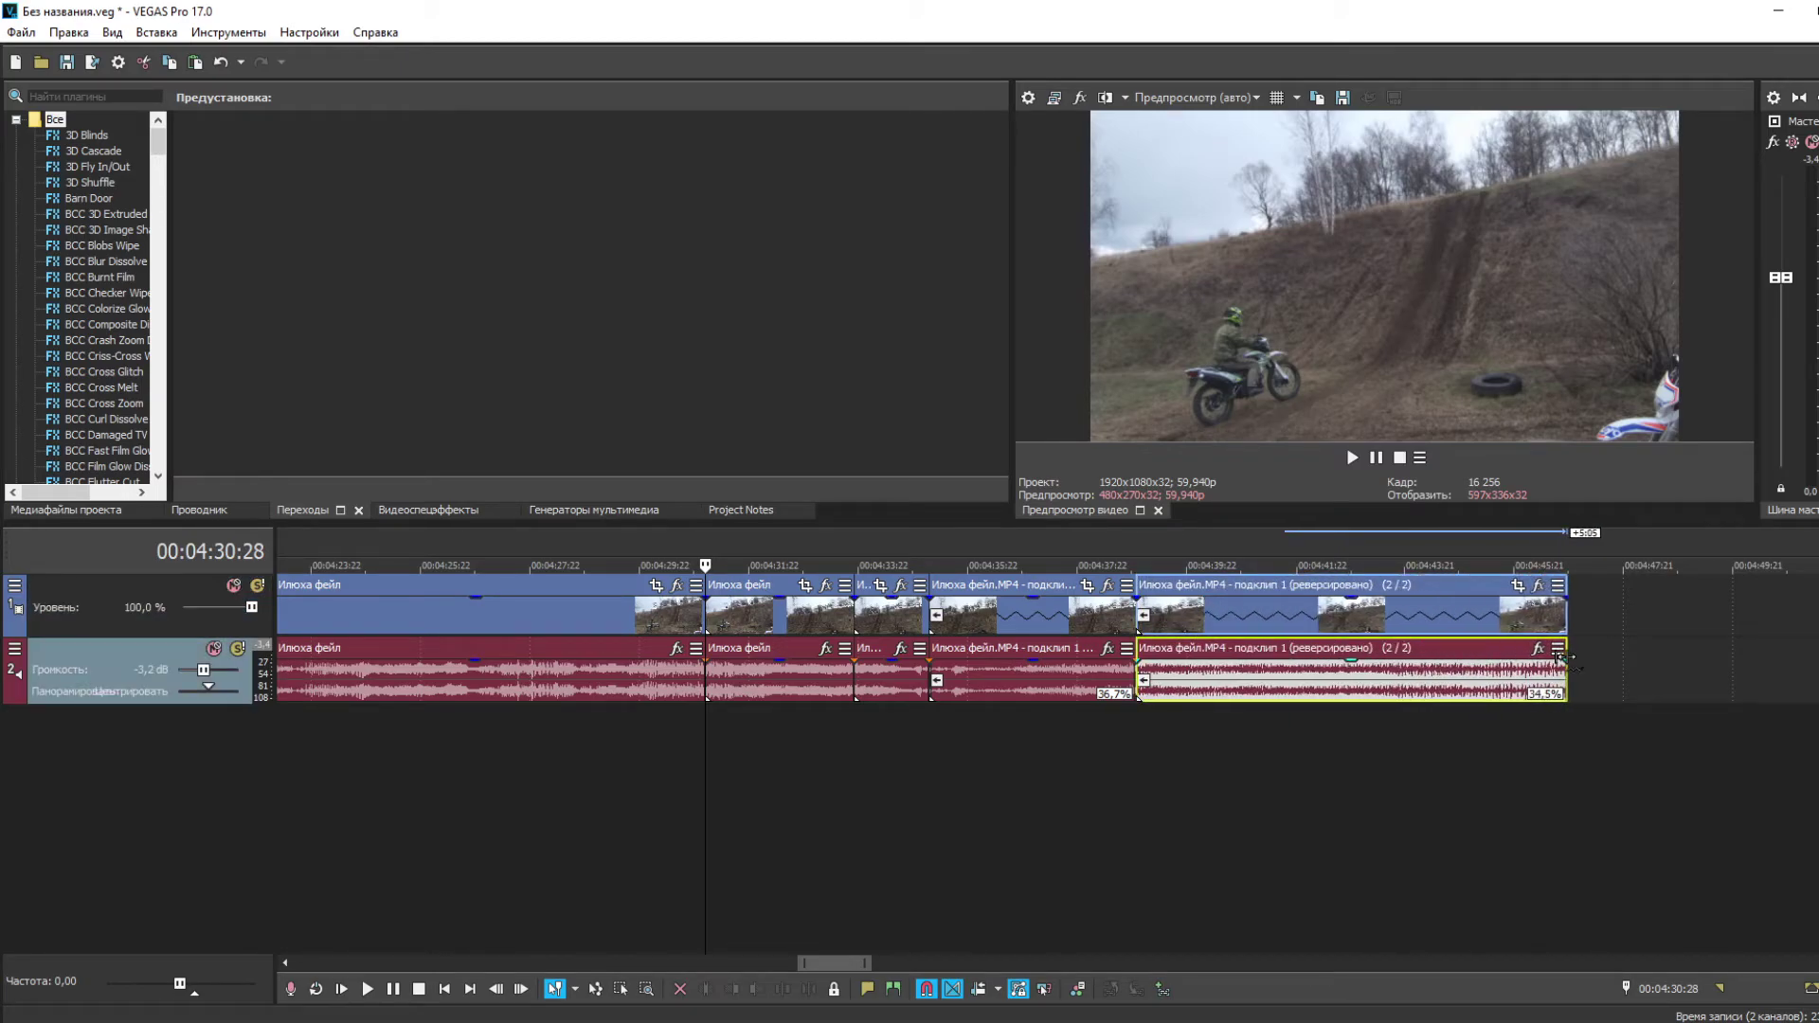
- Play the sequence from 00:04:30:17 through the end of the slowed reversed fragments
left_click(684, 720)
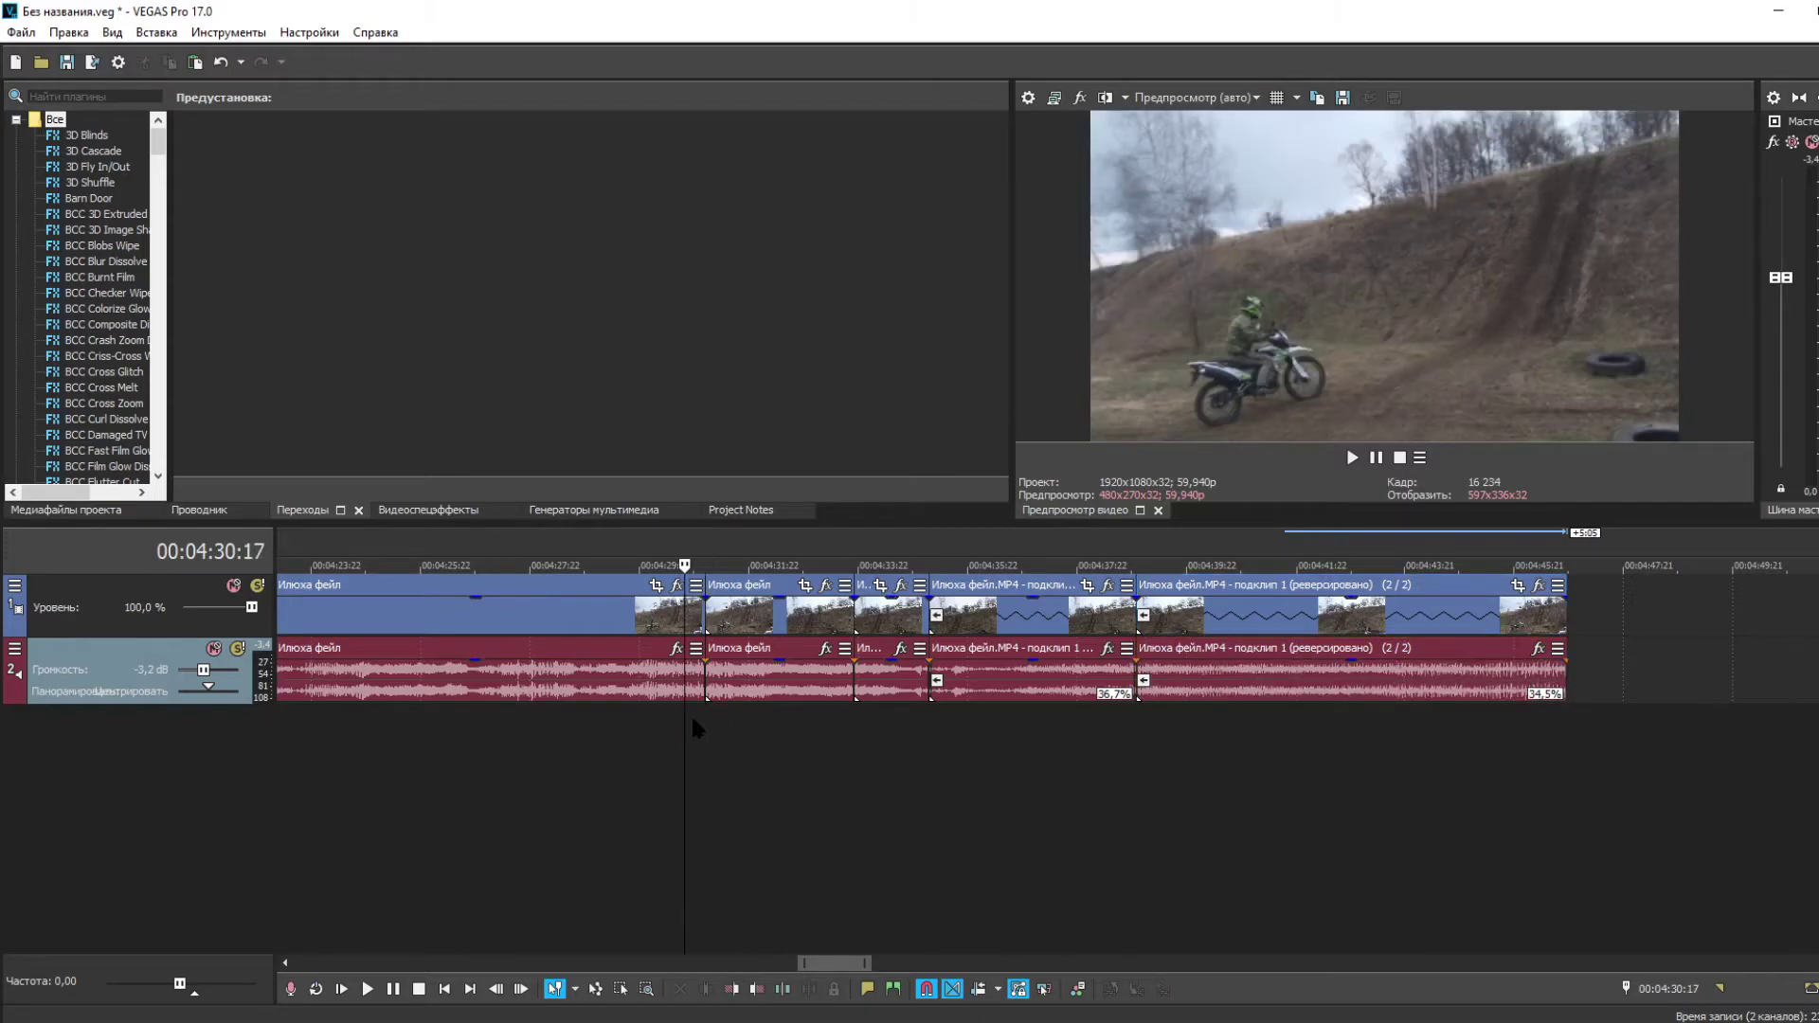
left_click(1353, 459)
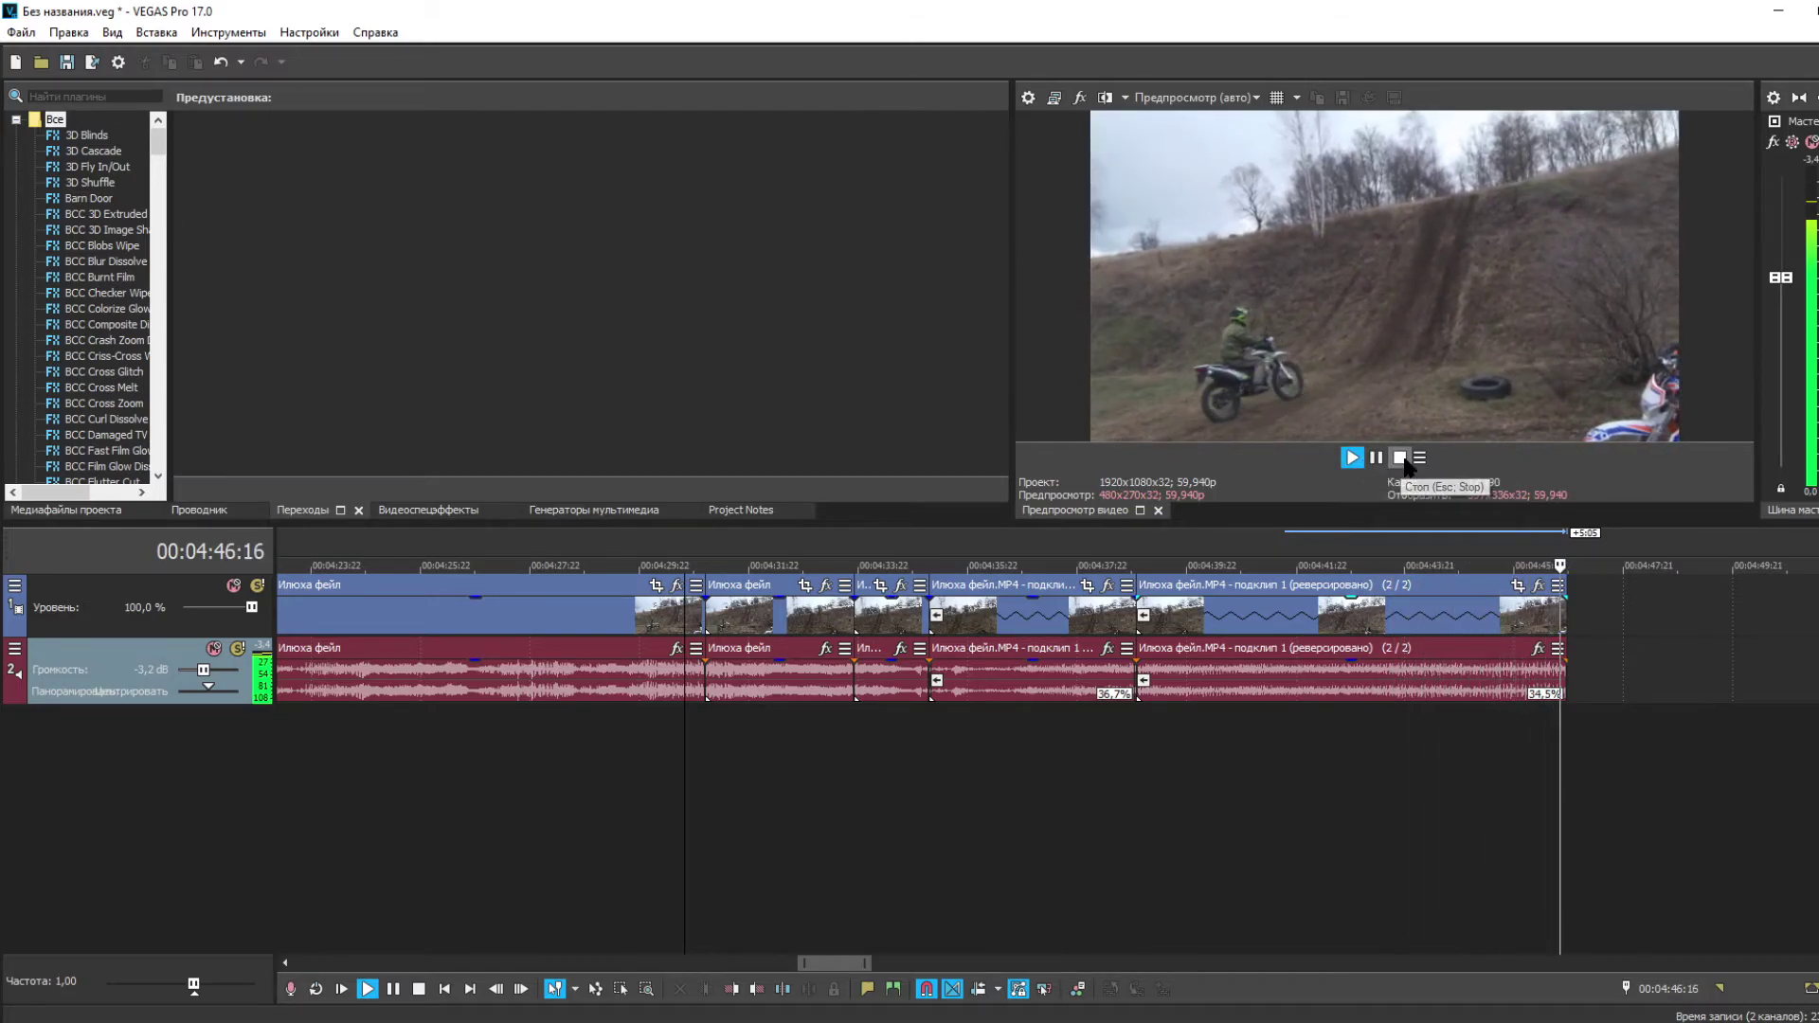
left_click(1401, 459)
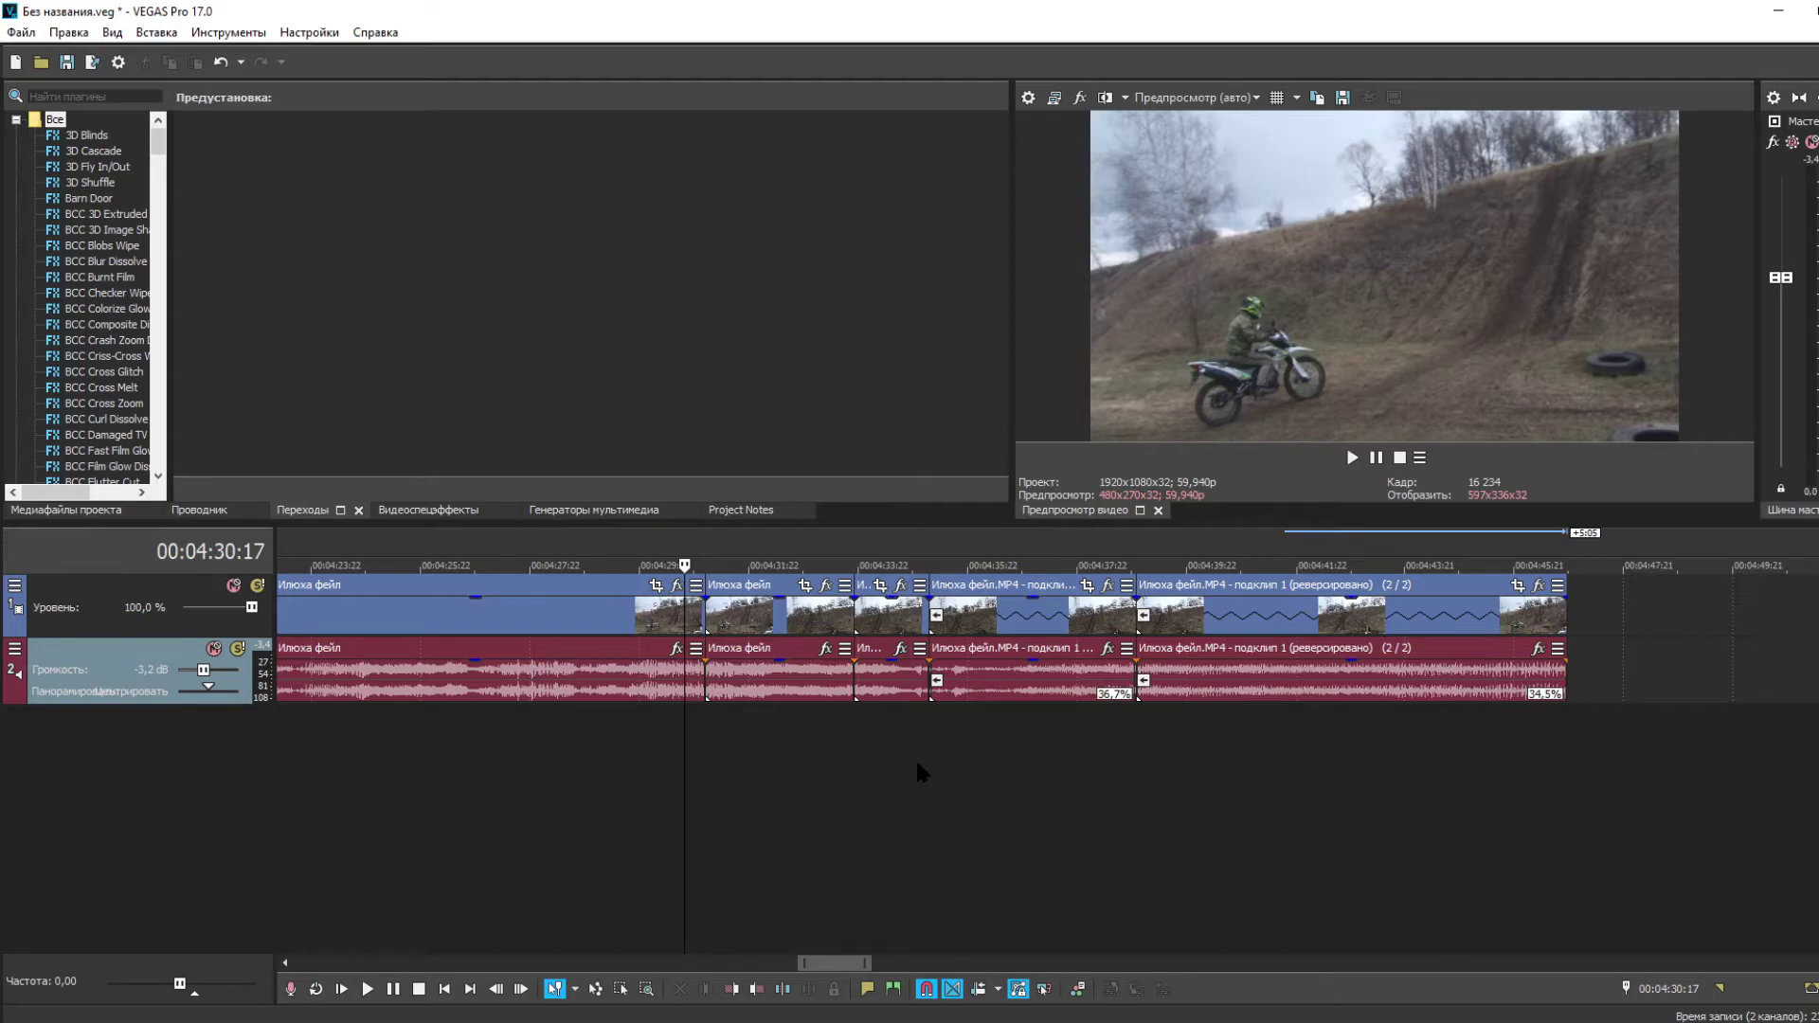
- Delete both slowed reversed fragments from the timeline
left_click(1044, 645)
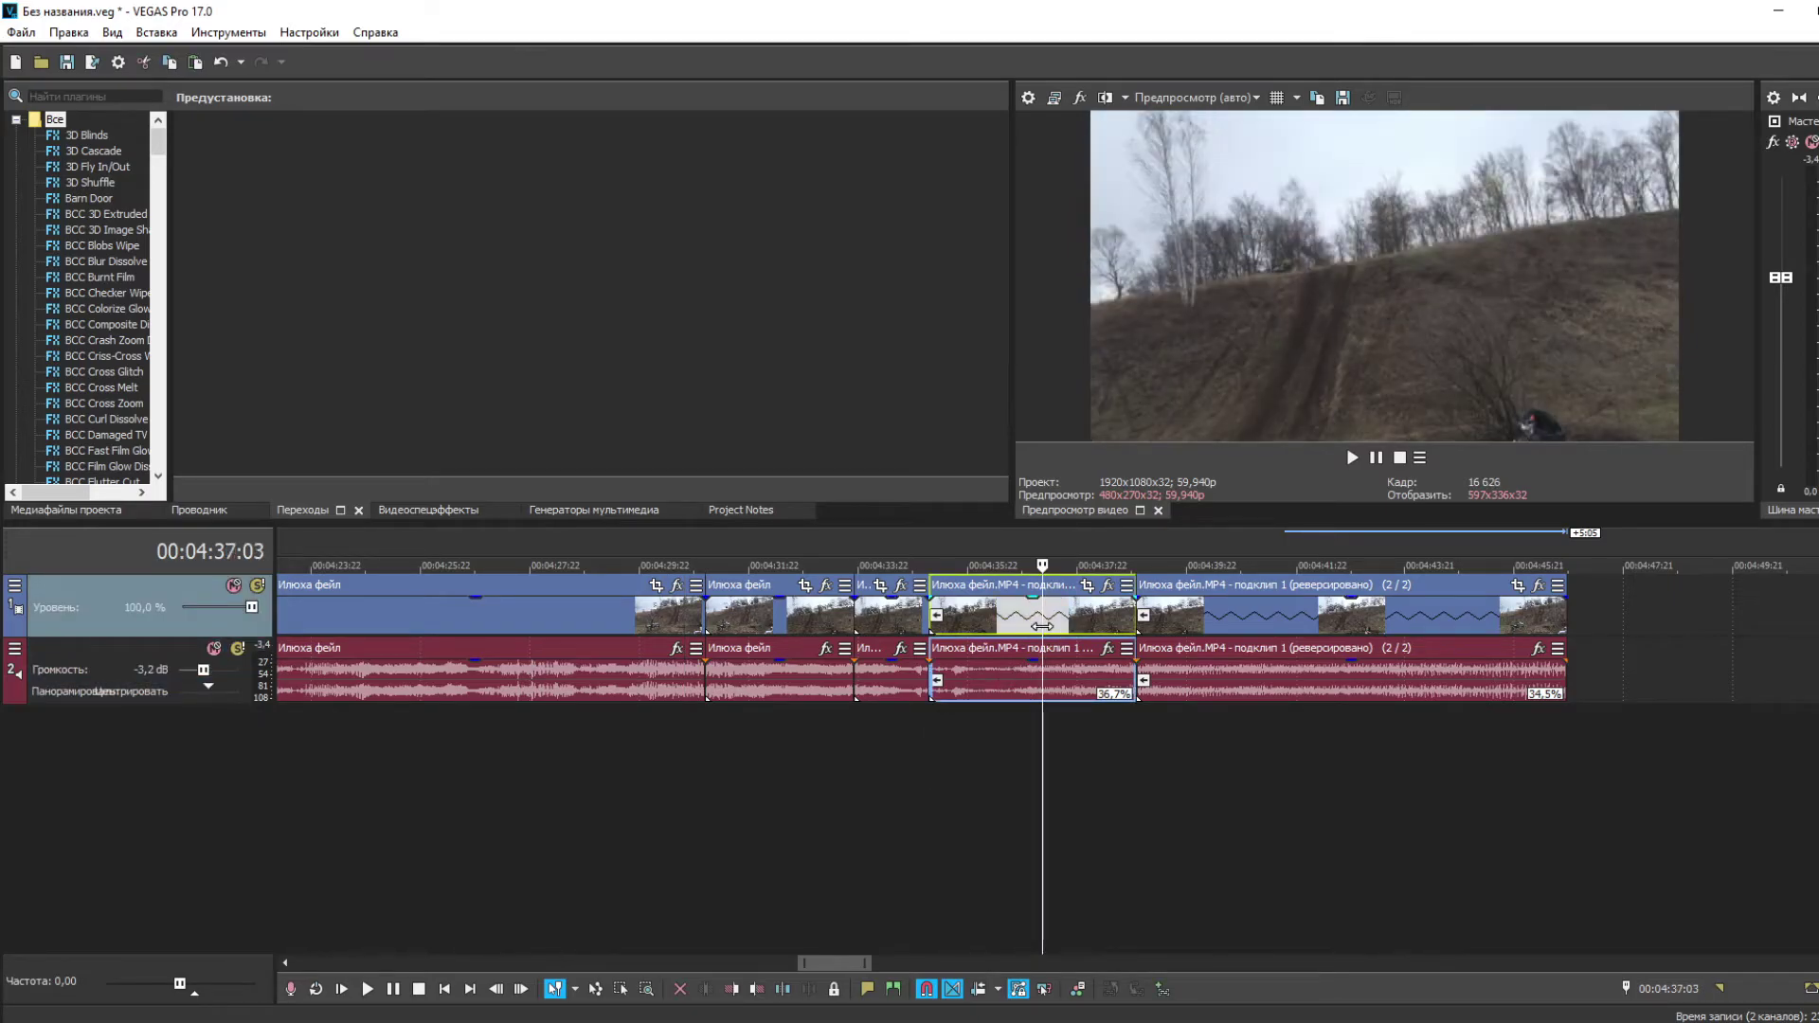
key("Delete")
left_click(1275, 625)
key("Delete")
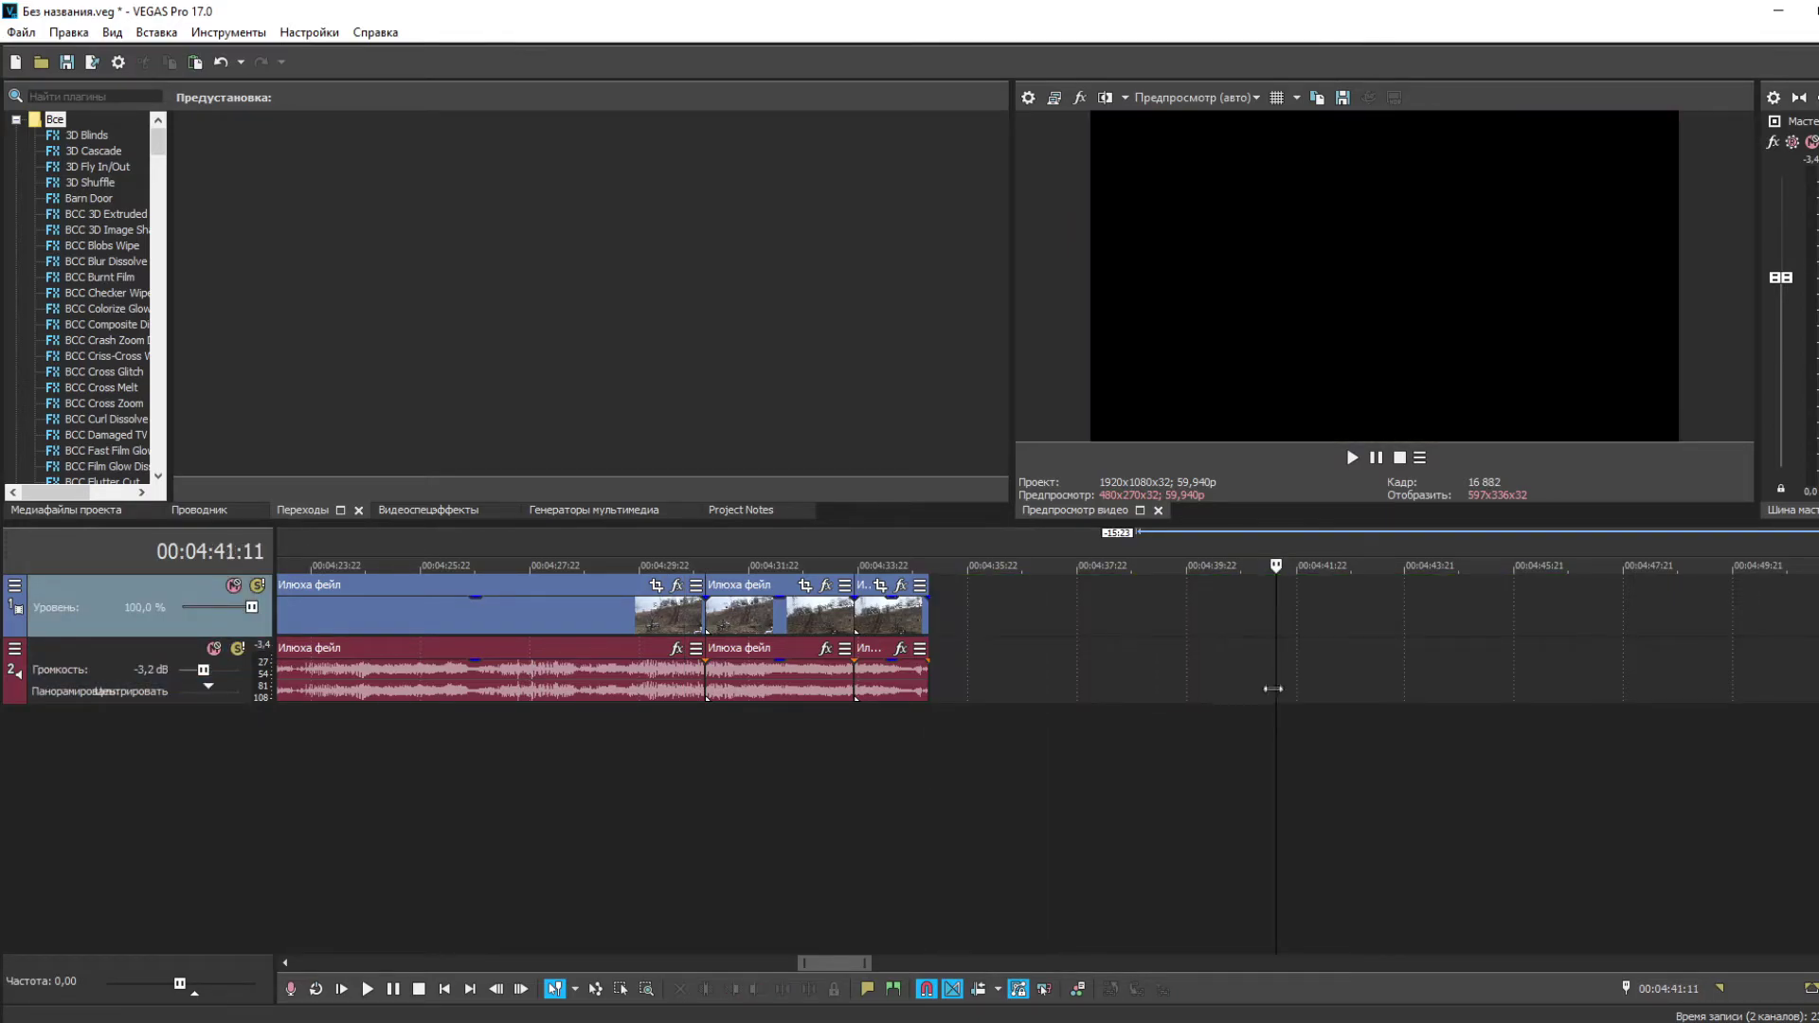
- Copy the last short fragment before the gap and paste it at 00:04:35:28
scroll(1265, 704, "down", 3)
scroll(1266, 703, "up", 5)
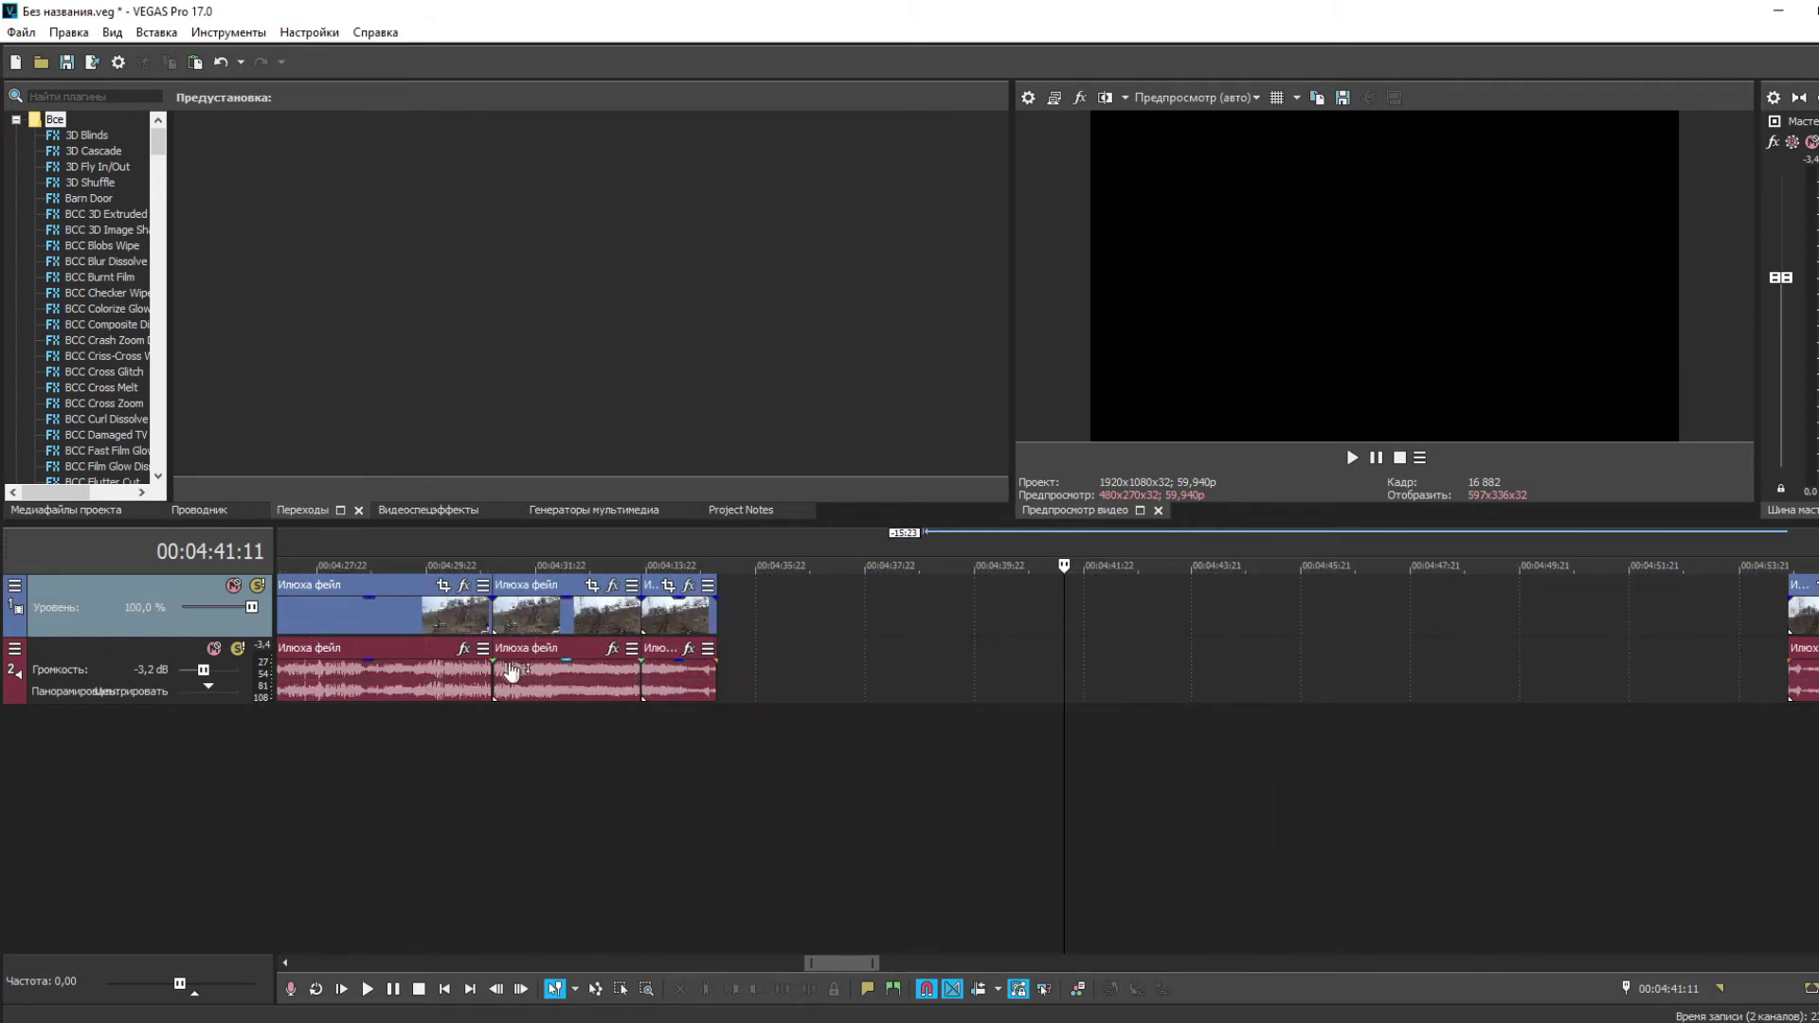
left_click(621, 652)
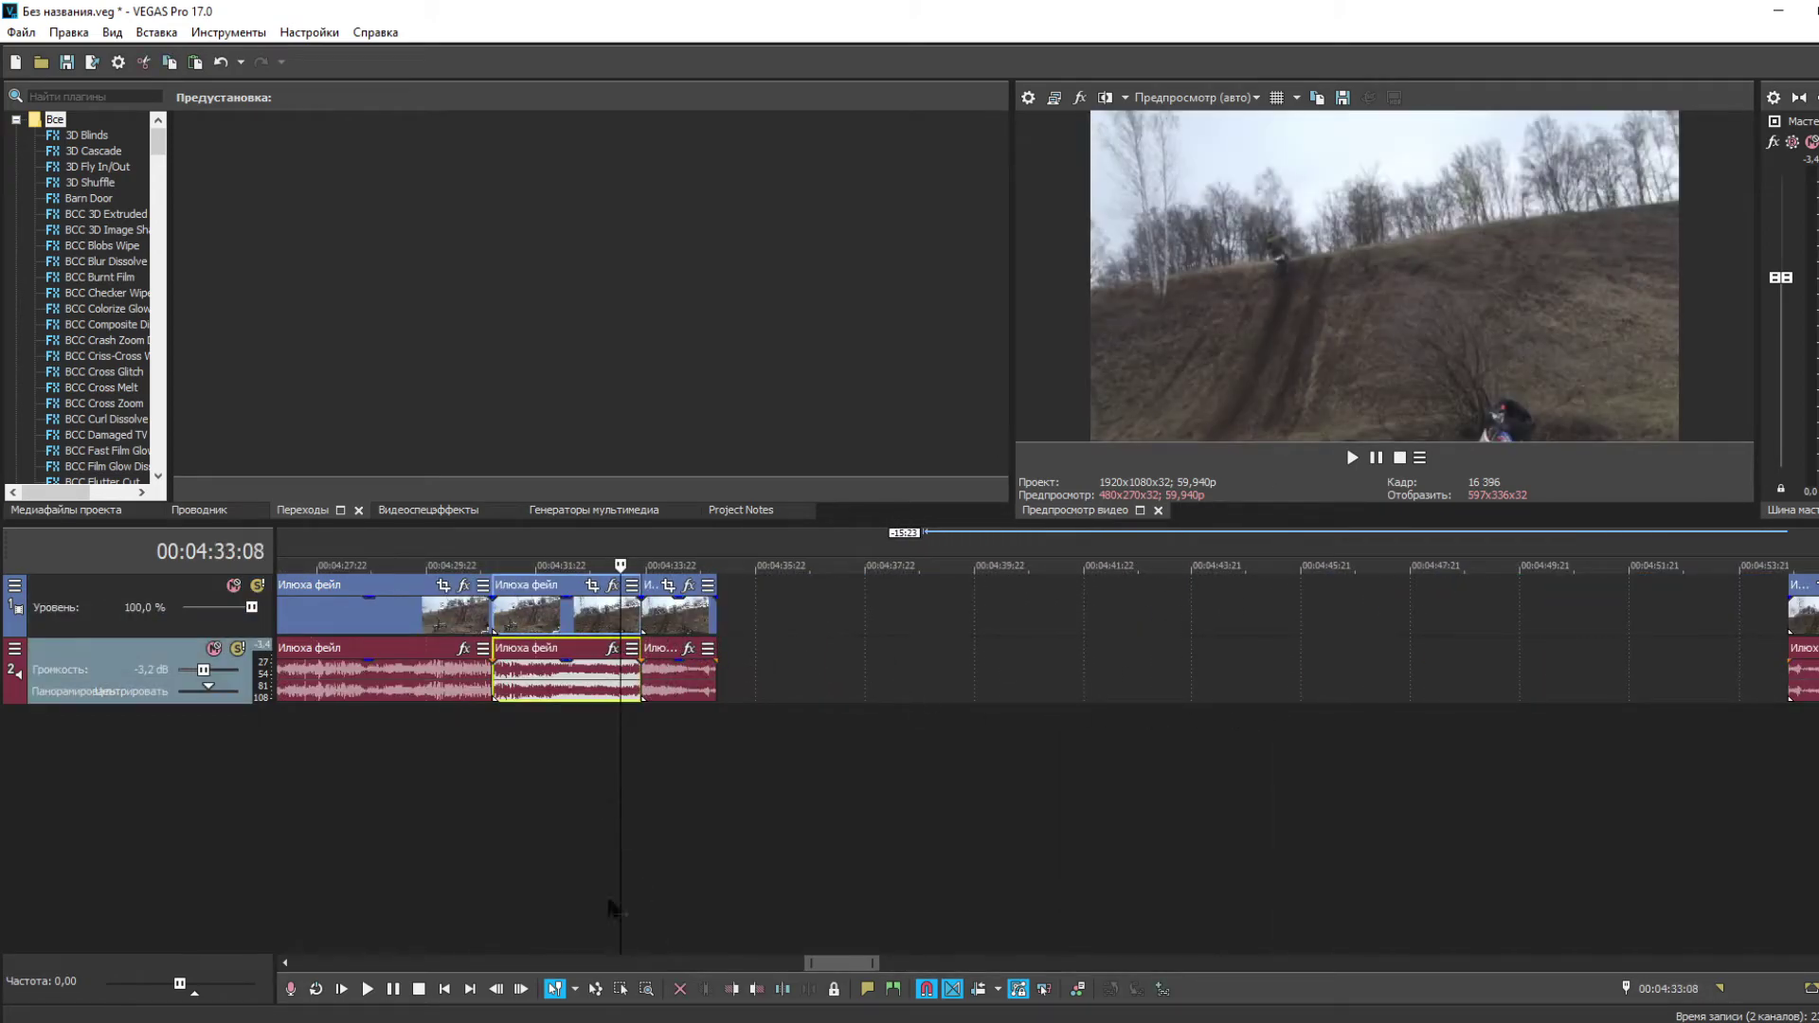
left_click(589, 625)
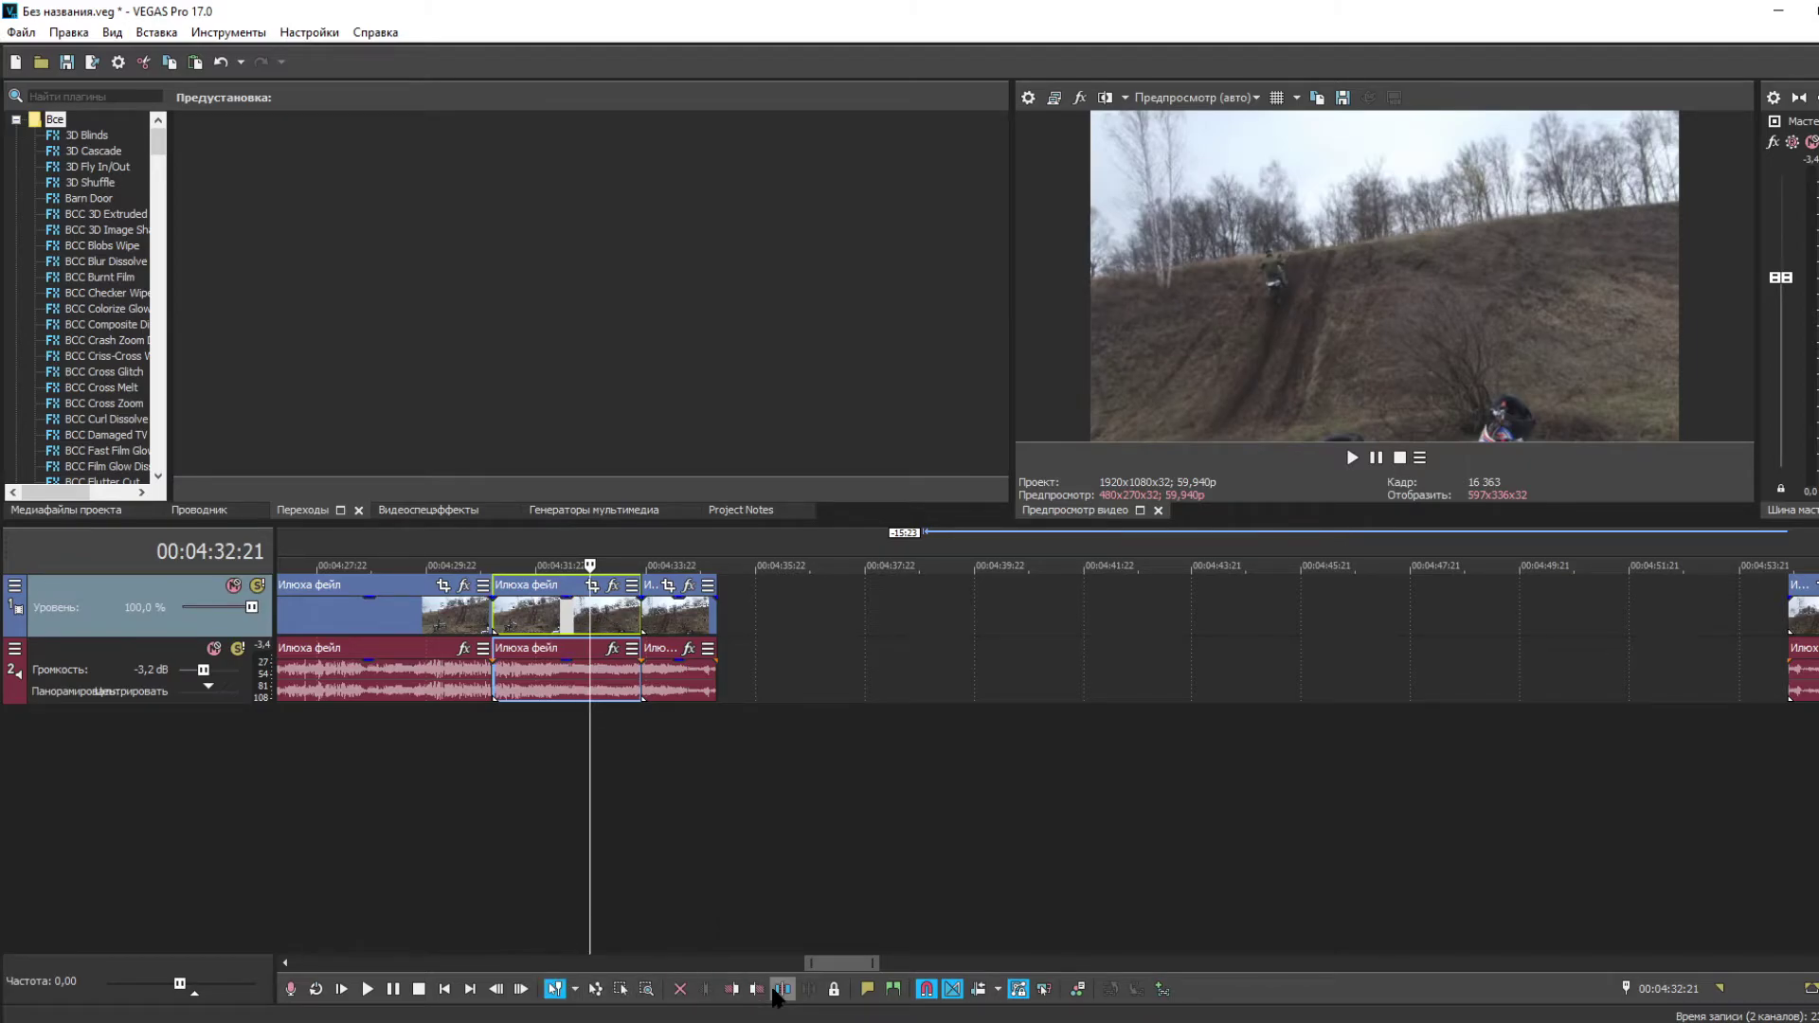
left_click(667, 617)
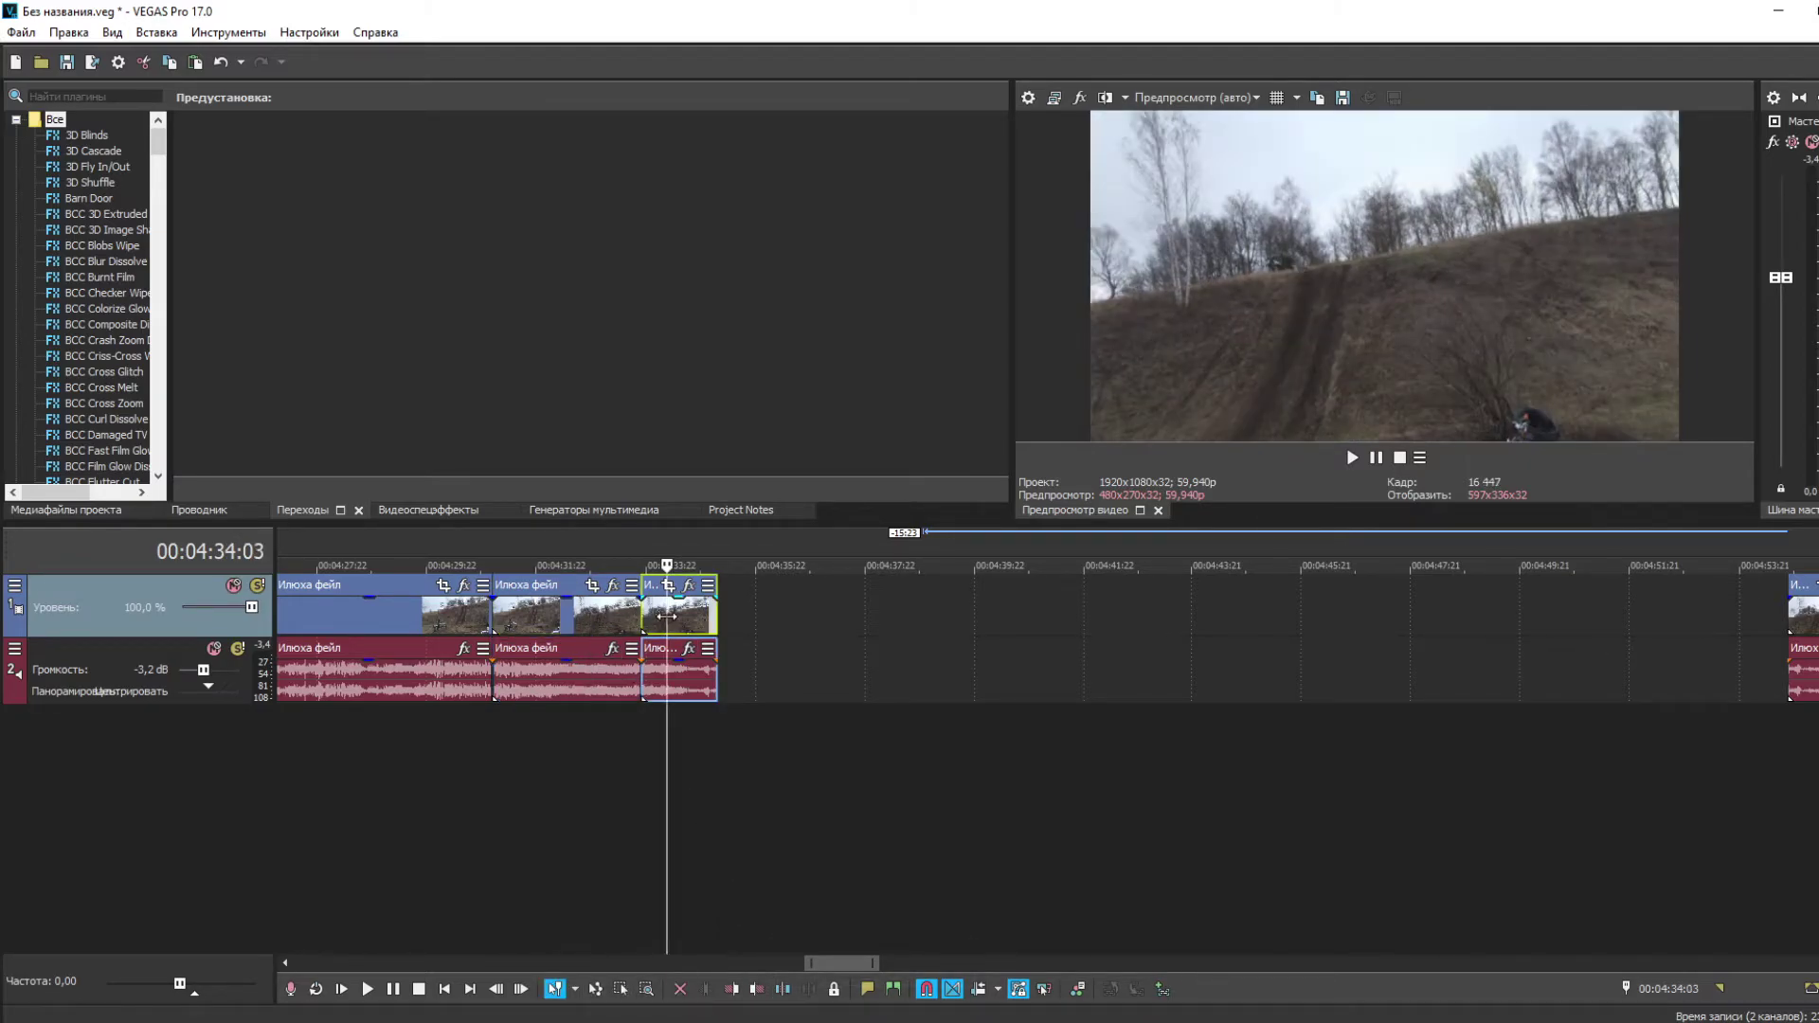
right_click(691, 614)
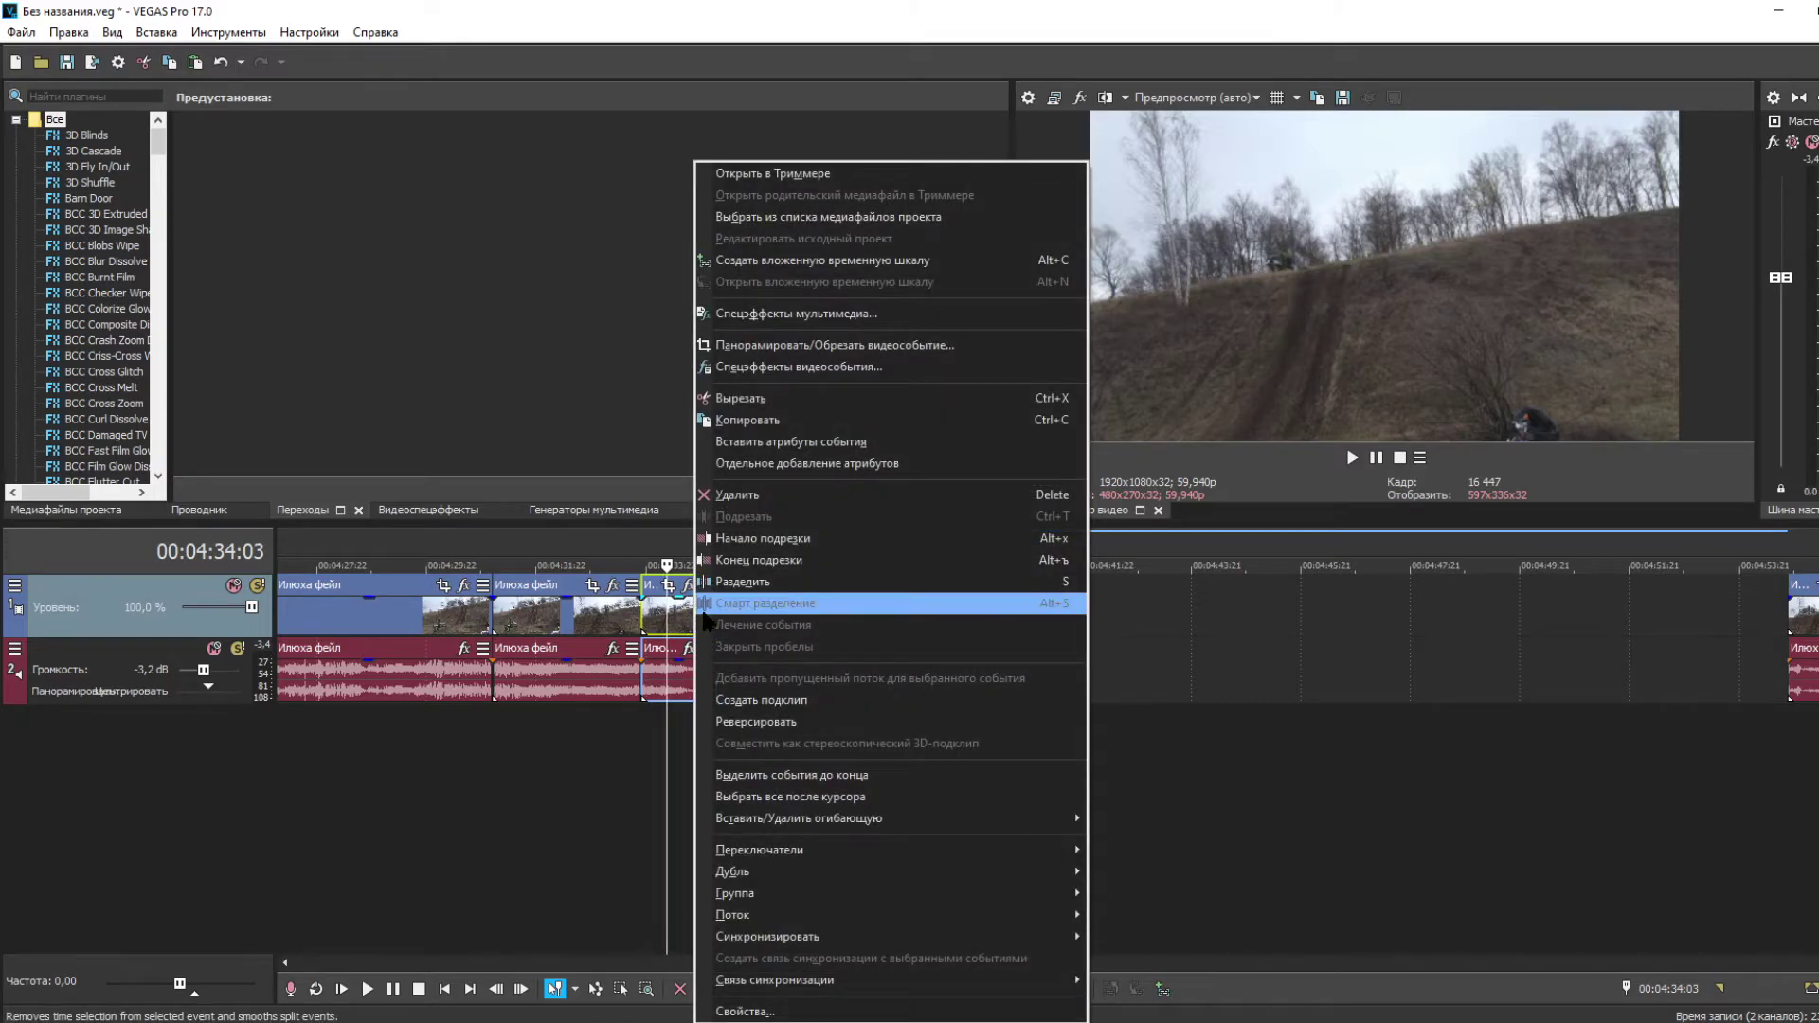
left_click(751, 422)
left_click(751, 625)
left_click(796, 630)
left_click_drag(791, 630, 717, 632)
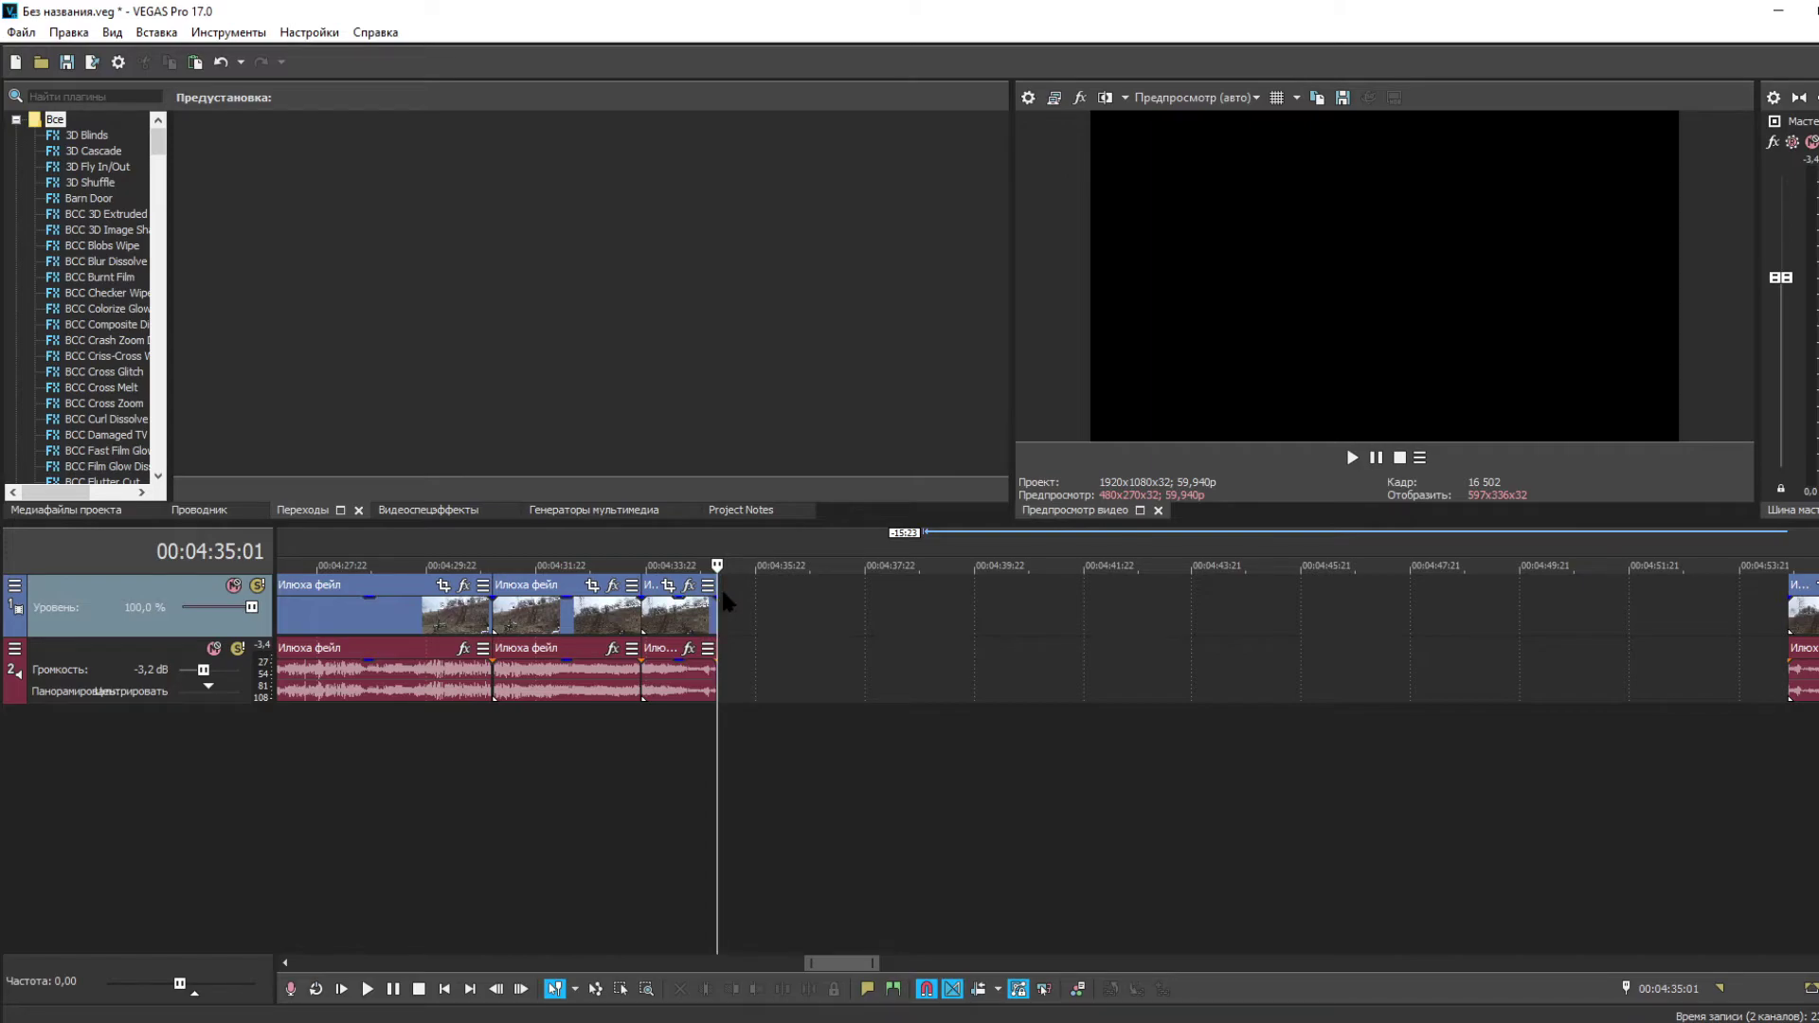
left_click(765, 604)
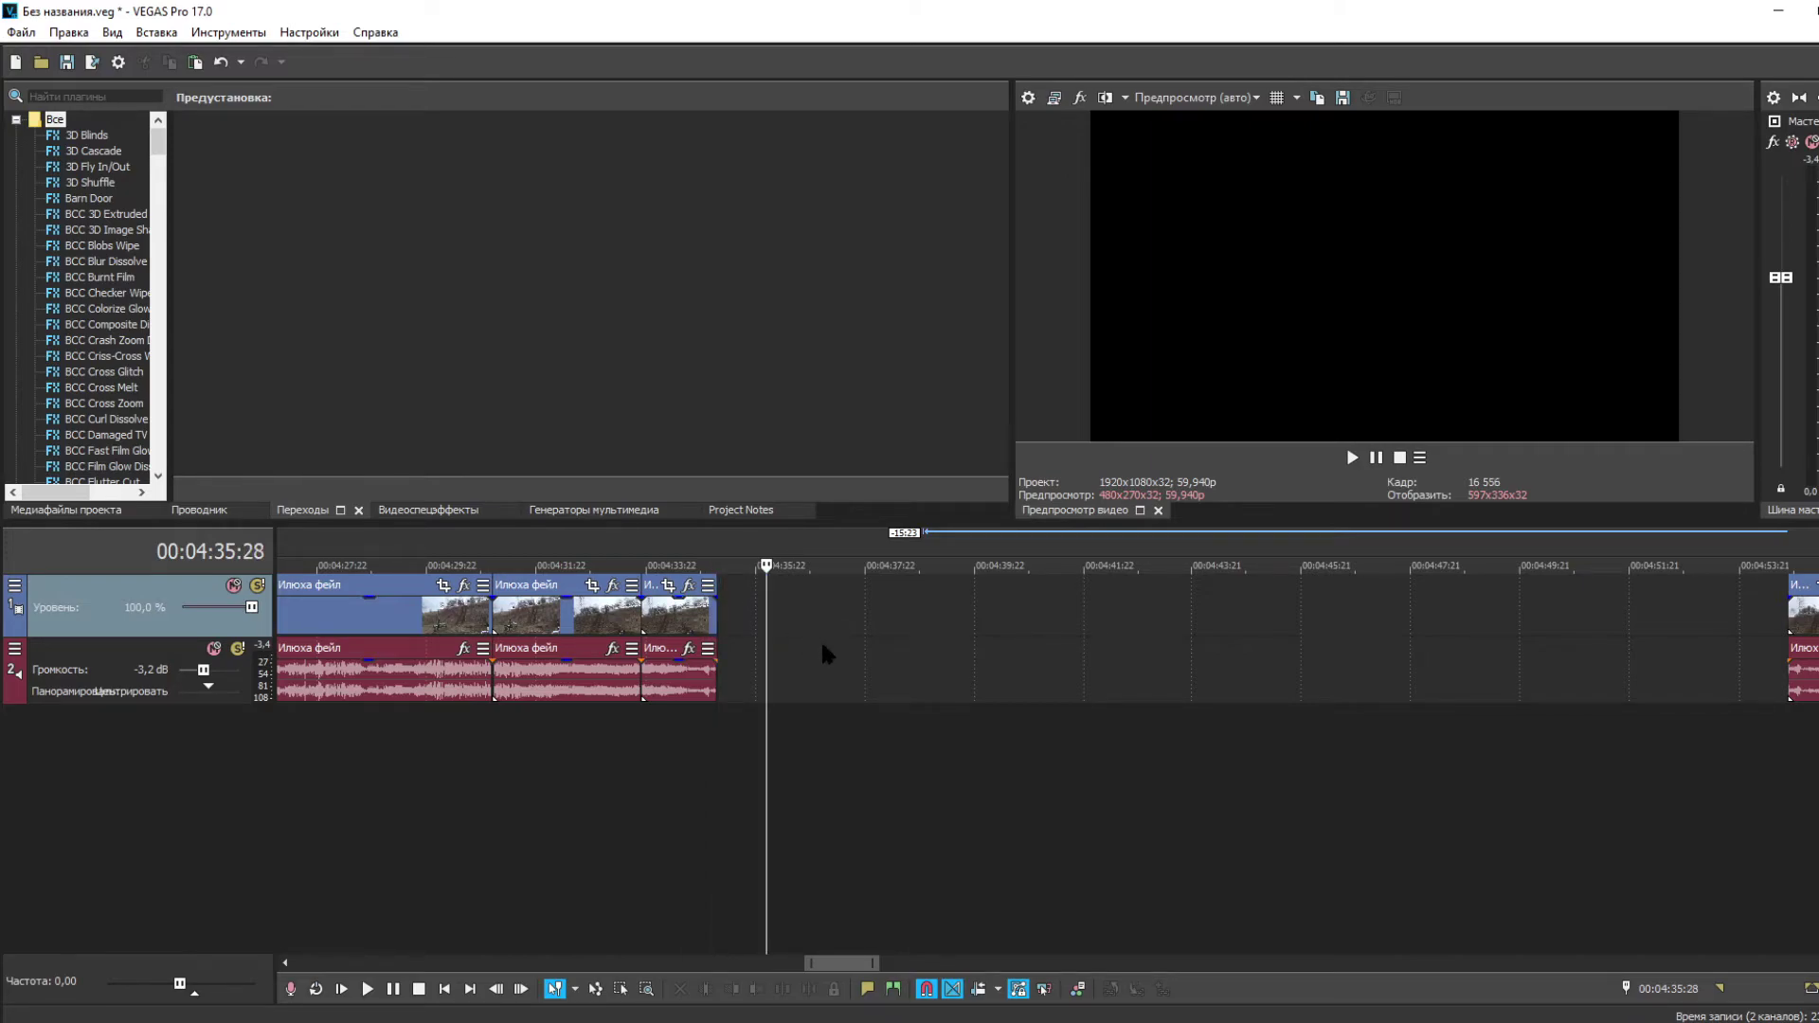
key("ctrl+v")
- Paste two more copies of the short fragment into the gap, one at 00:04:38:22 and one at 00:04:37:09
left_click(919, 650)
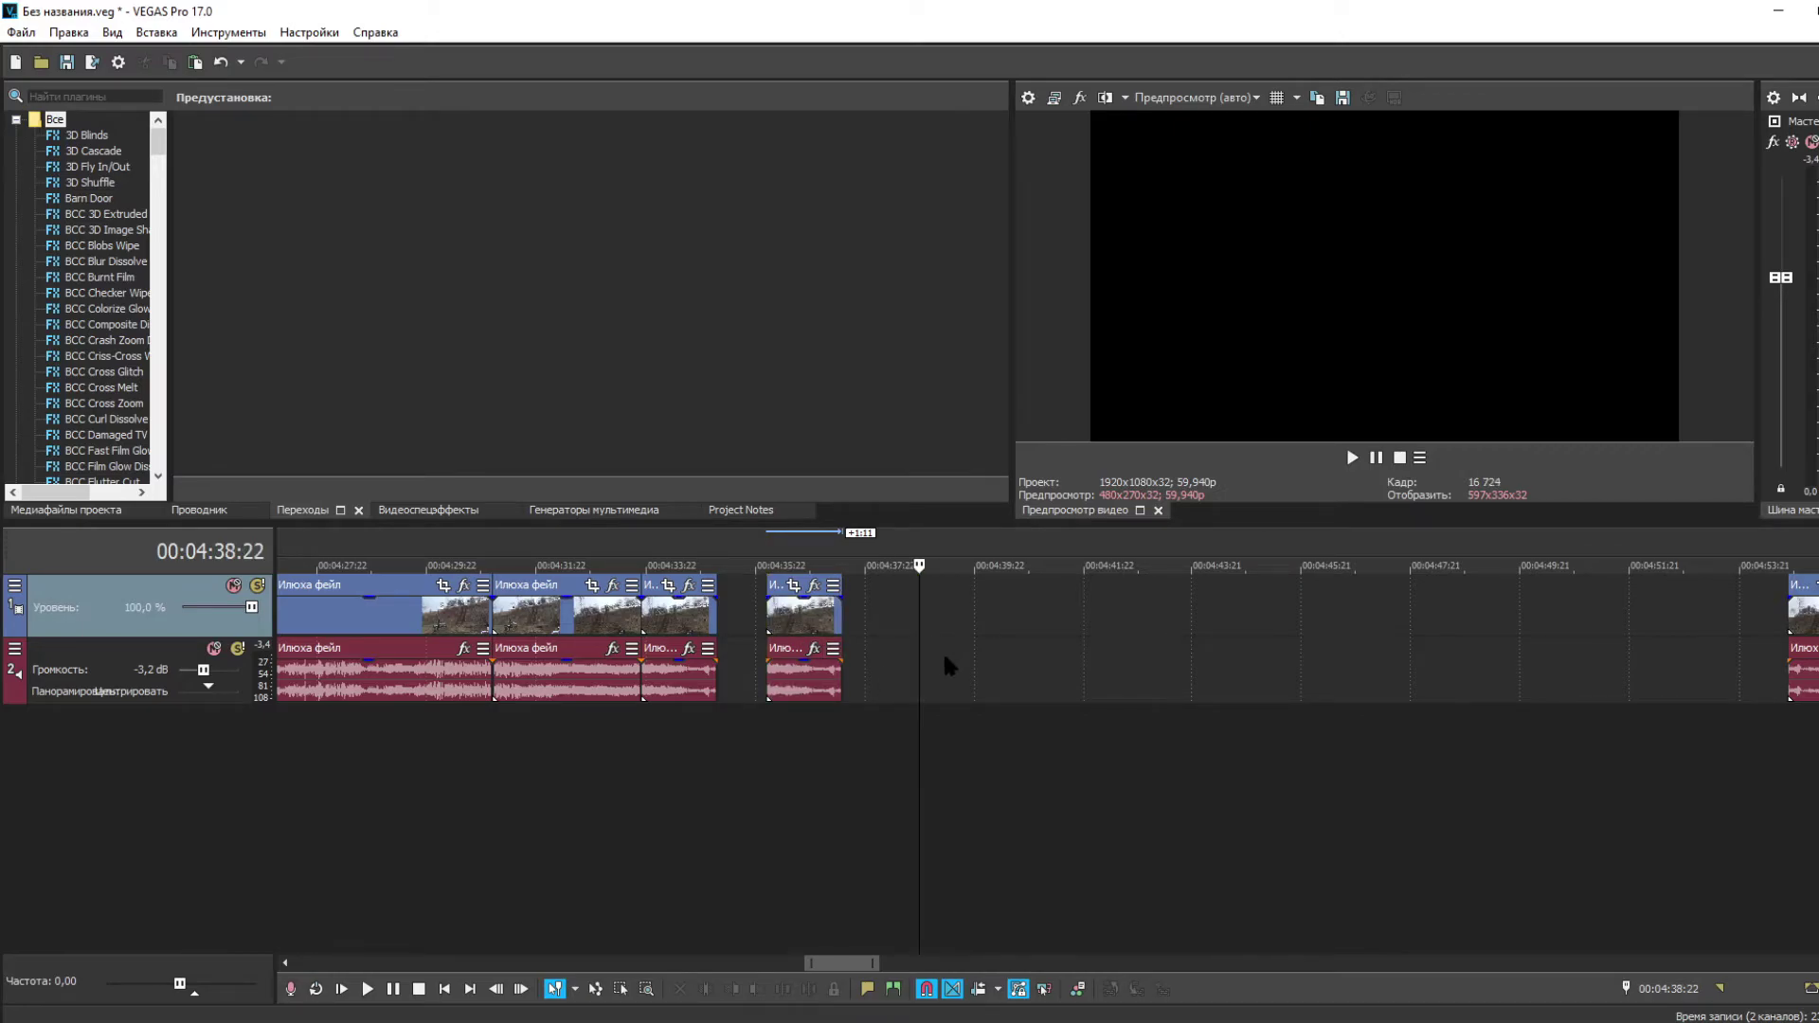
key("ctrl+v")
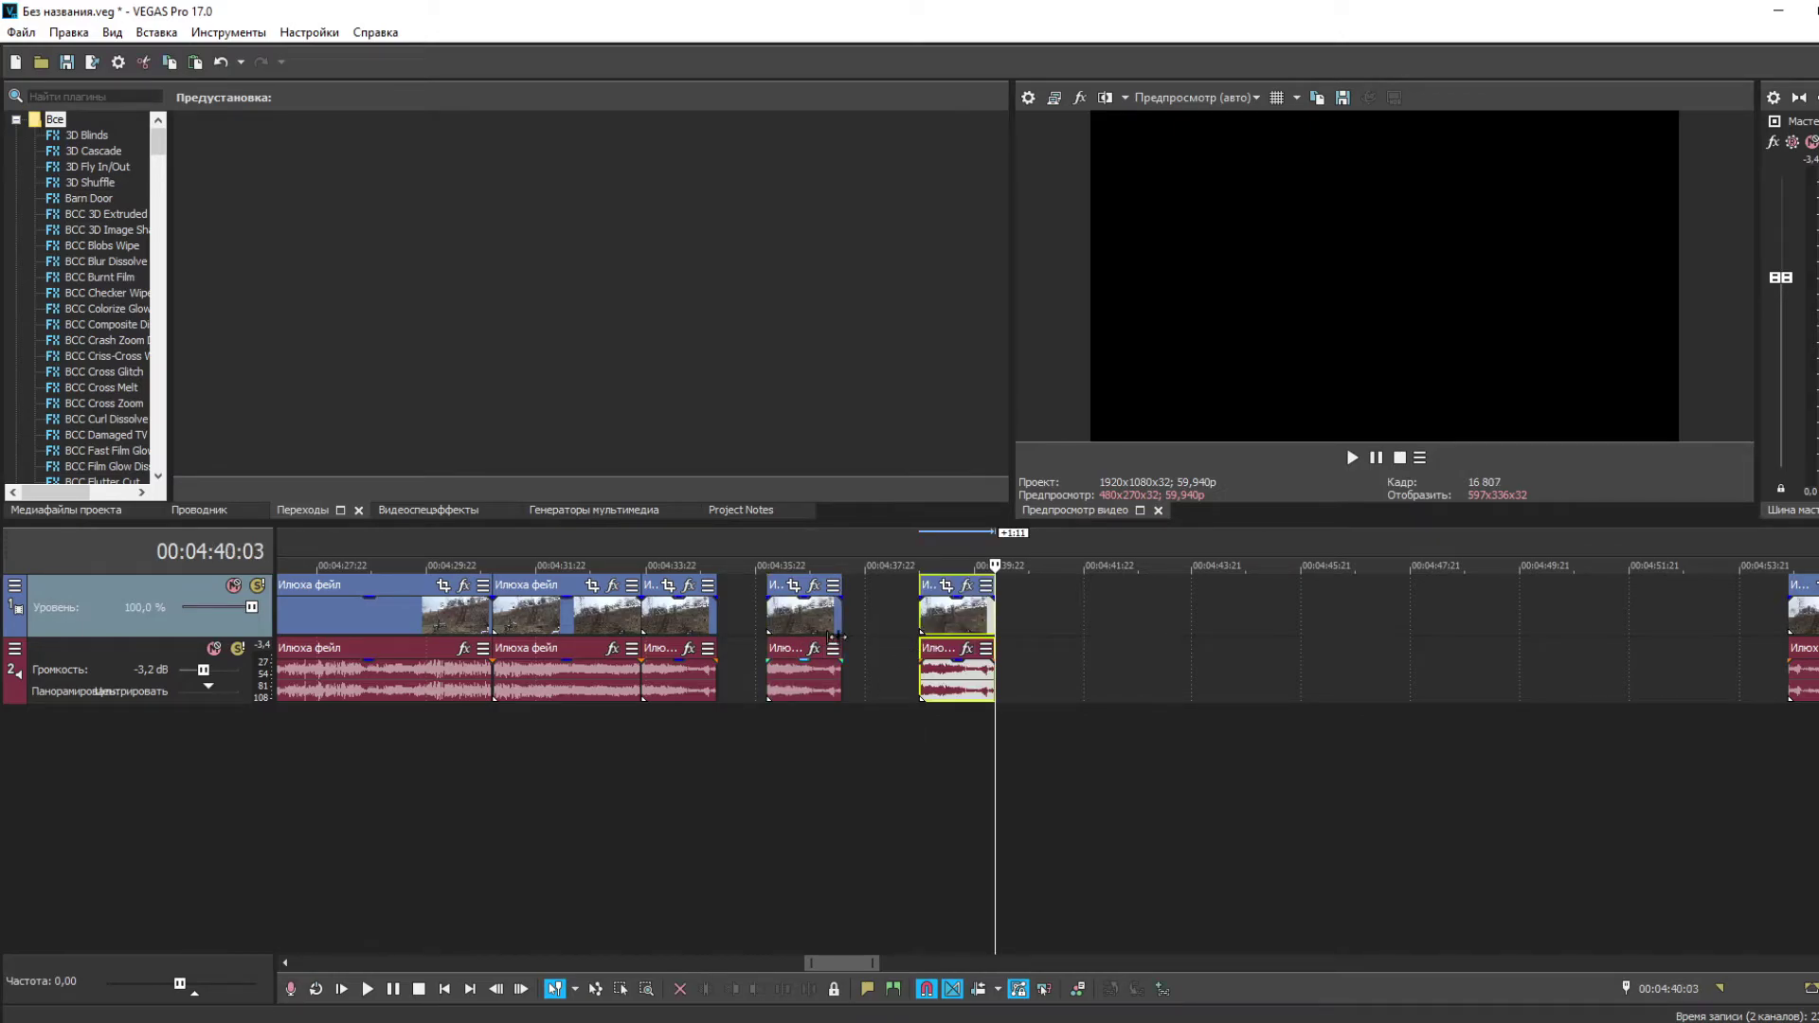
left_click(853, 639)
left_click(844, 648)
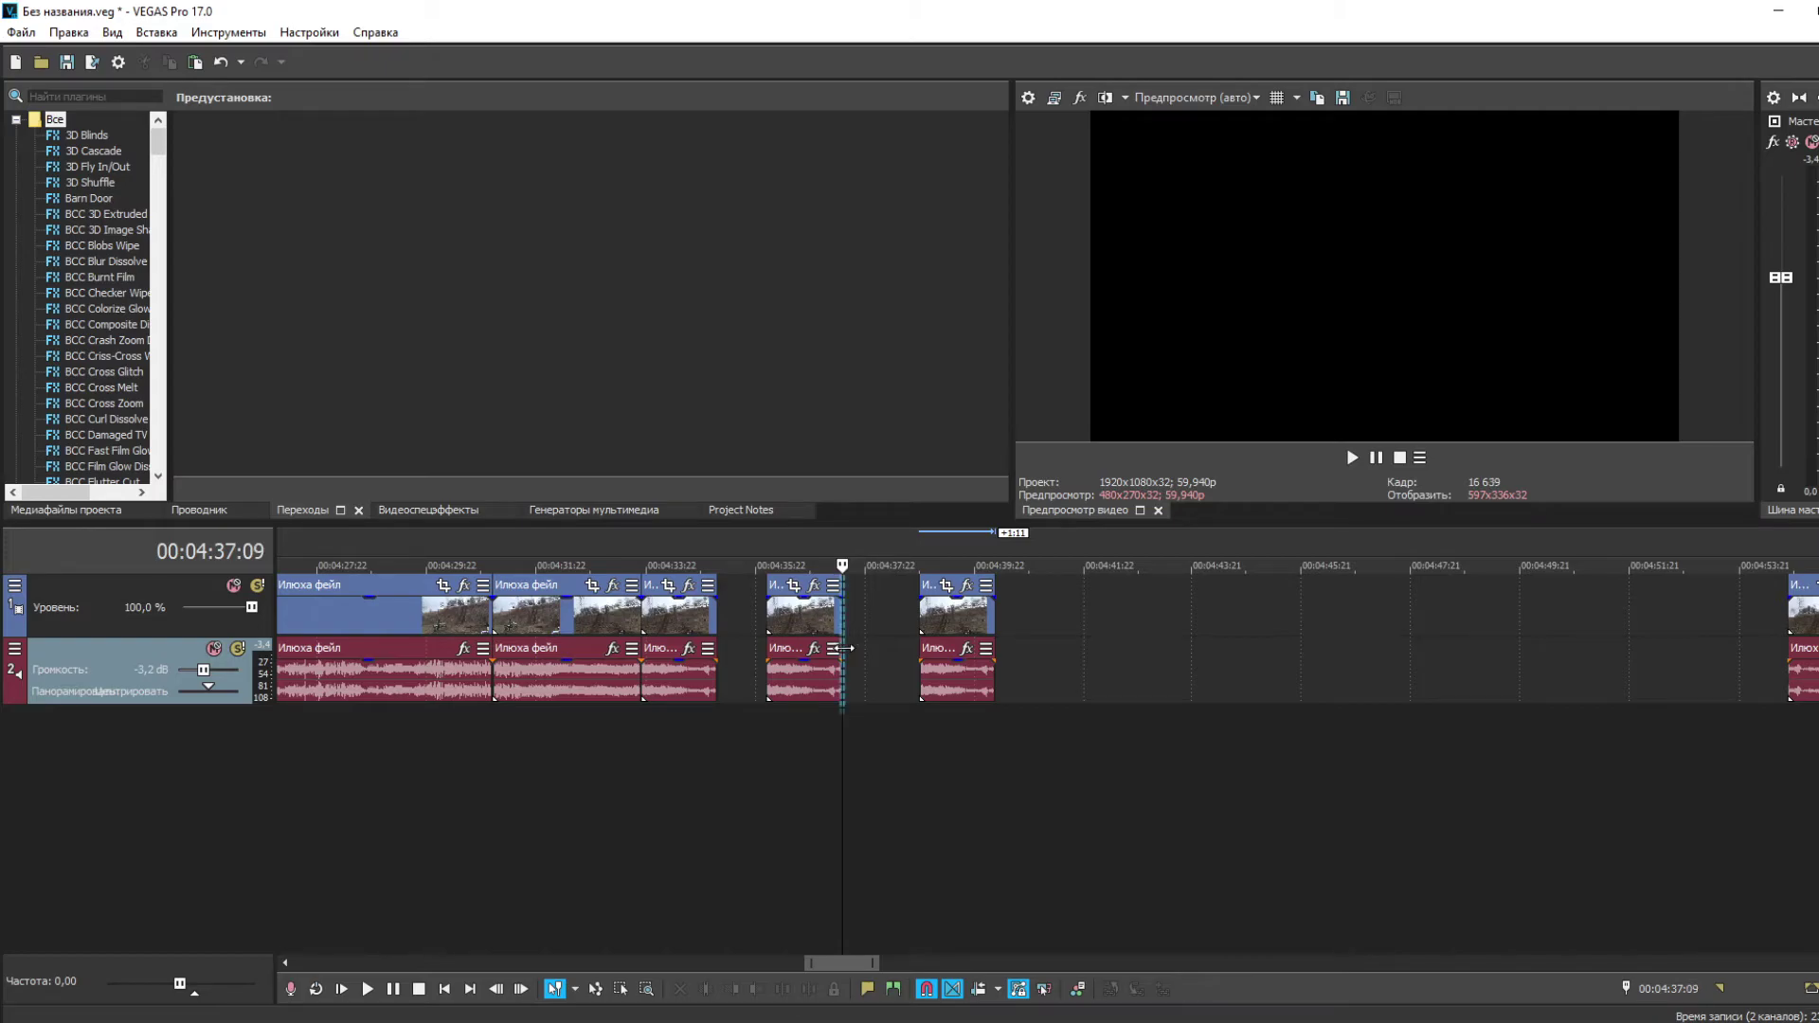
key("ctrl+v")
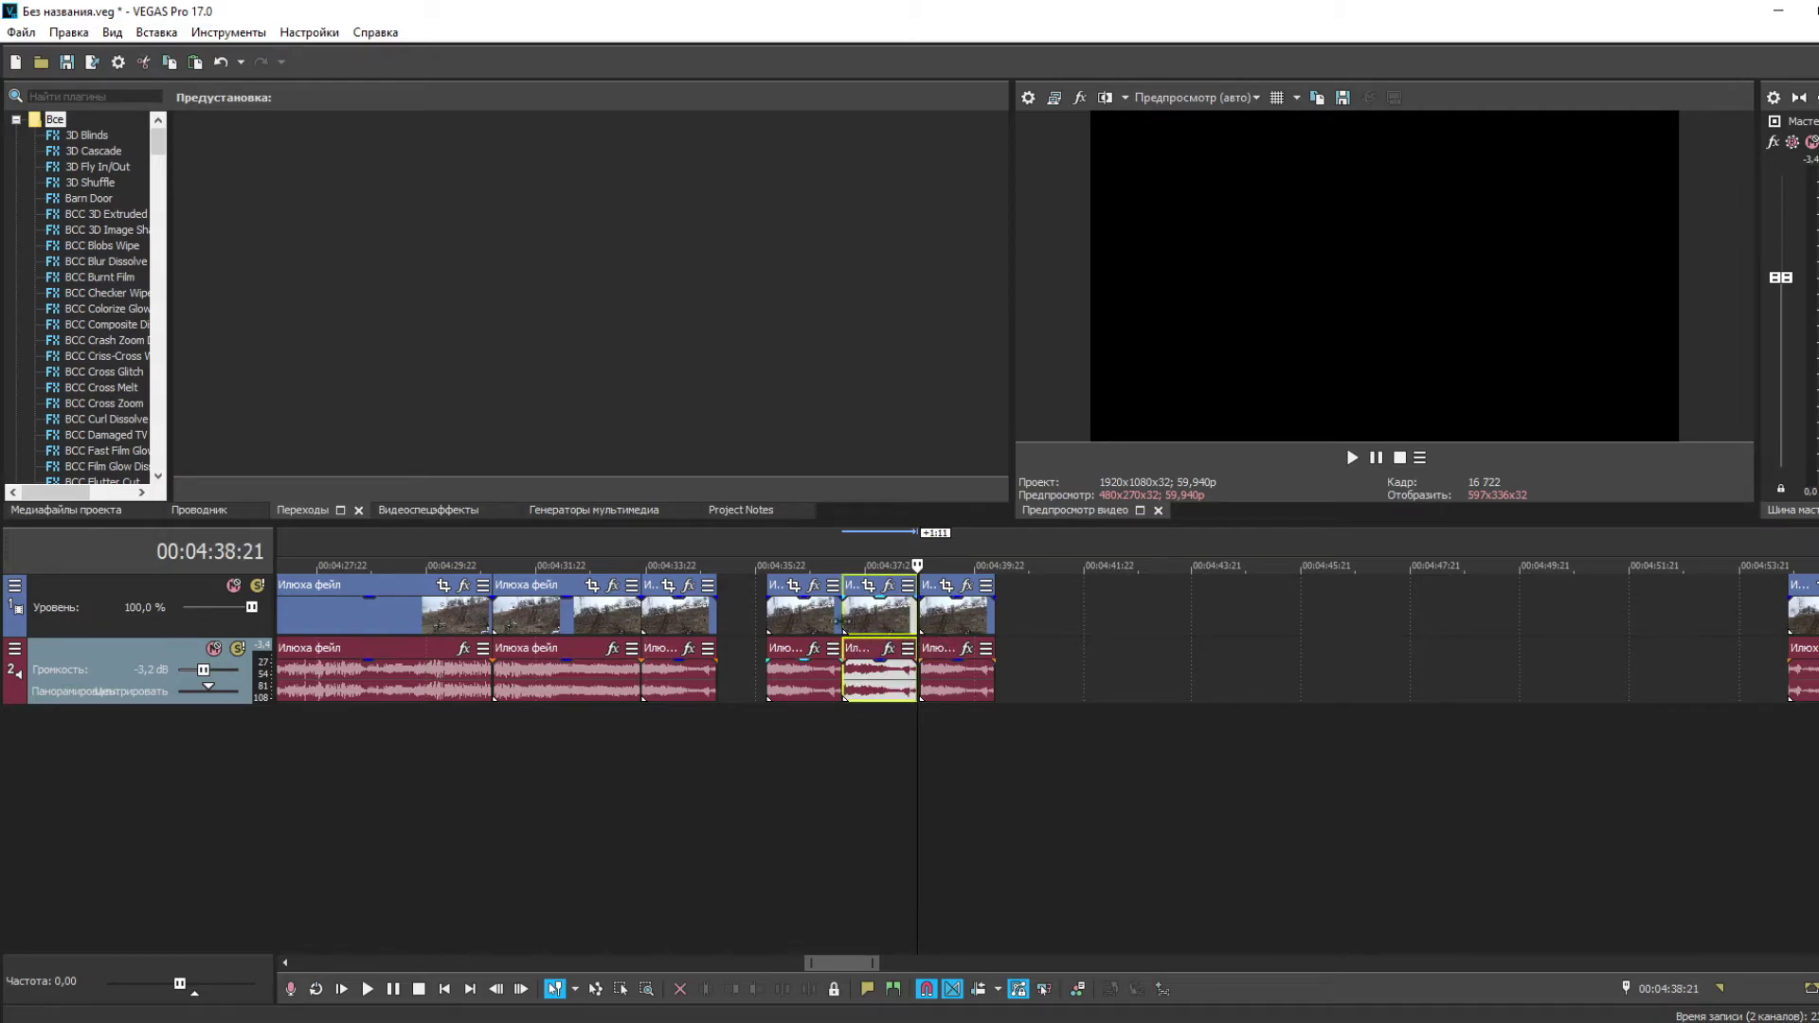
- Move the three pasted copies back so that they follow the original short fragment end to end without gaps
left_click(794, 633)
left_click_drag(795, 633, 745, 633)
left_click_drag(864, 627, 813, 625)
left_click_drag(953, 618, 908, 622)
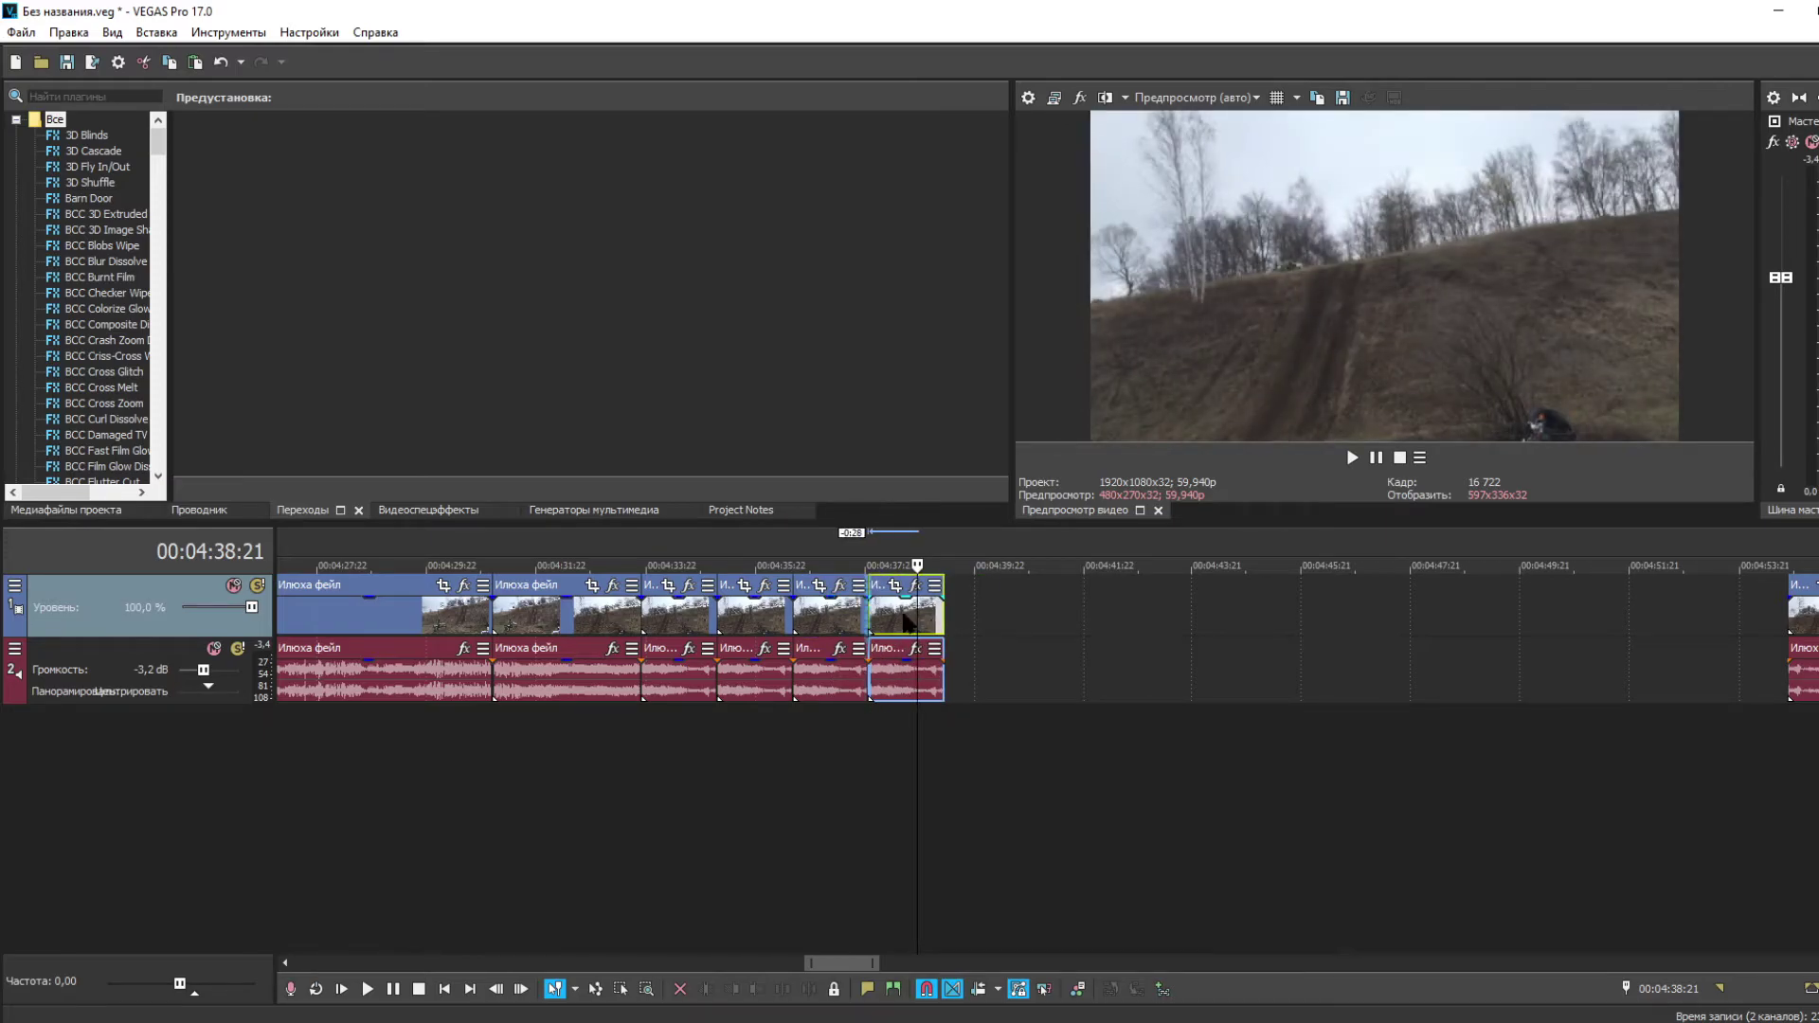
- Speed up the three fragment copies to 400% and line them up end to end behind the original fragment
scroll(910, 663, "up", 2)
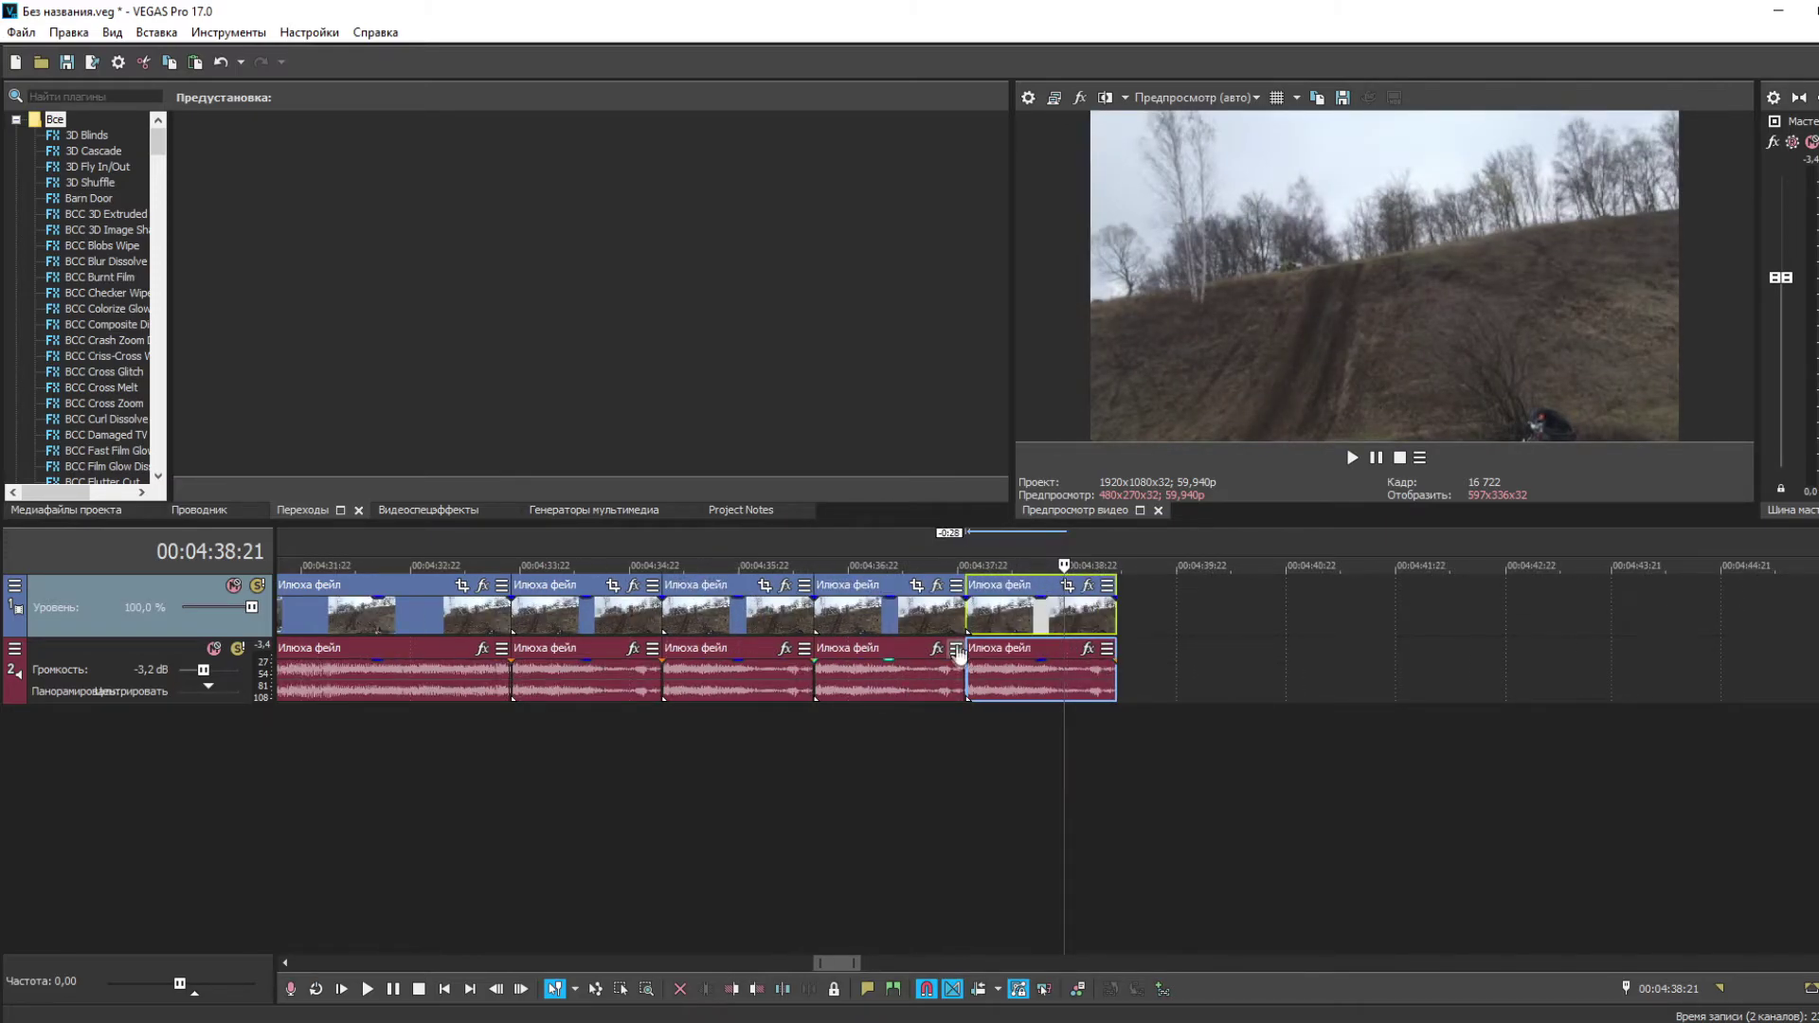
left_click_drag(1021, 611, 1038, 618)
left_click_drag(873, 611, 896, 618)
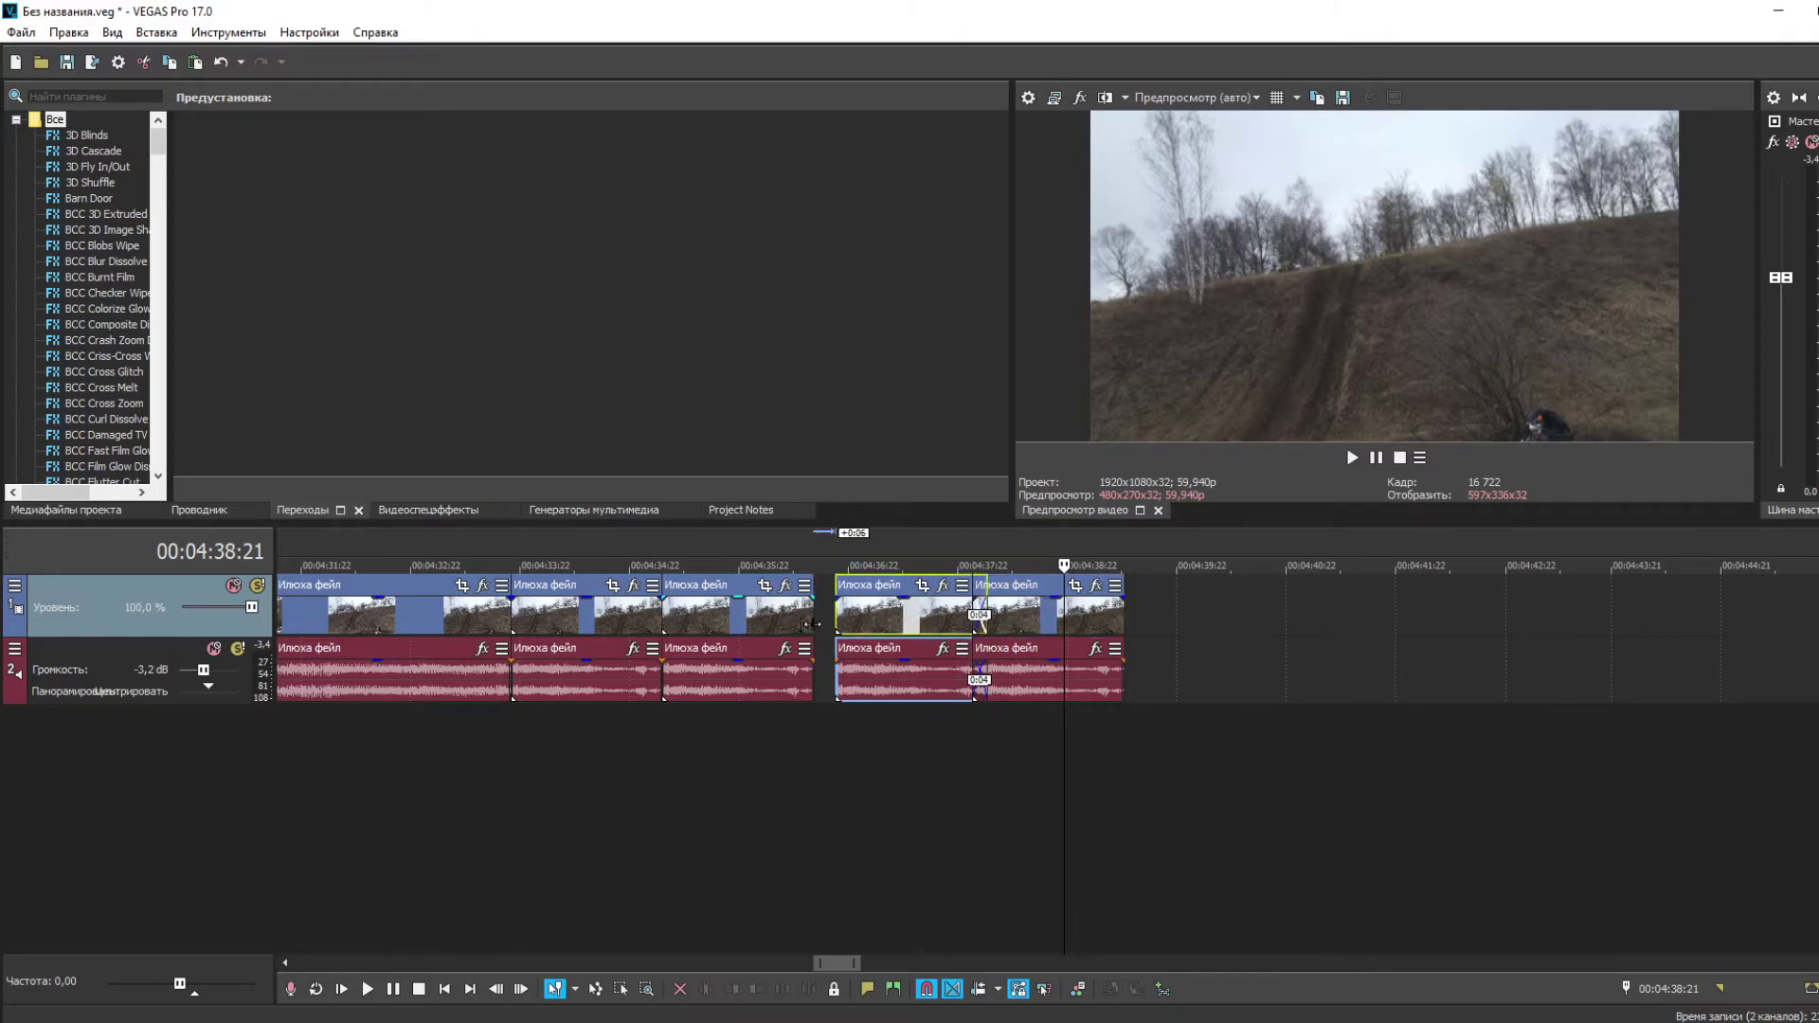
left_click_drag(810, 625, 682, 616)
left_click_drag(857, 625, 704, 631)
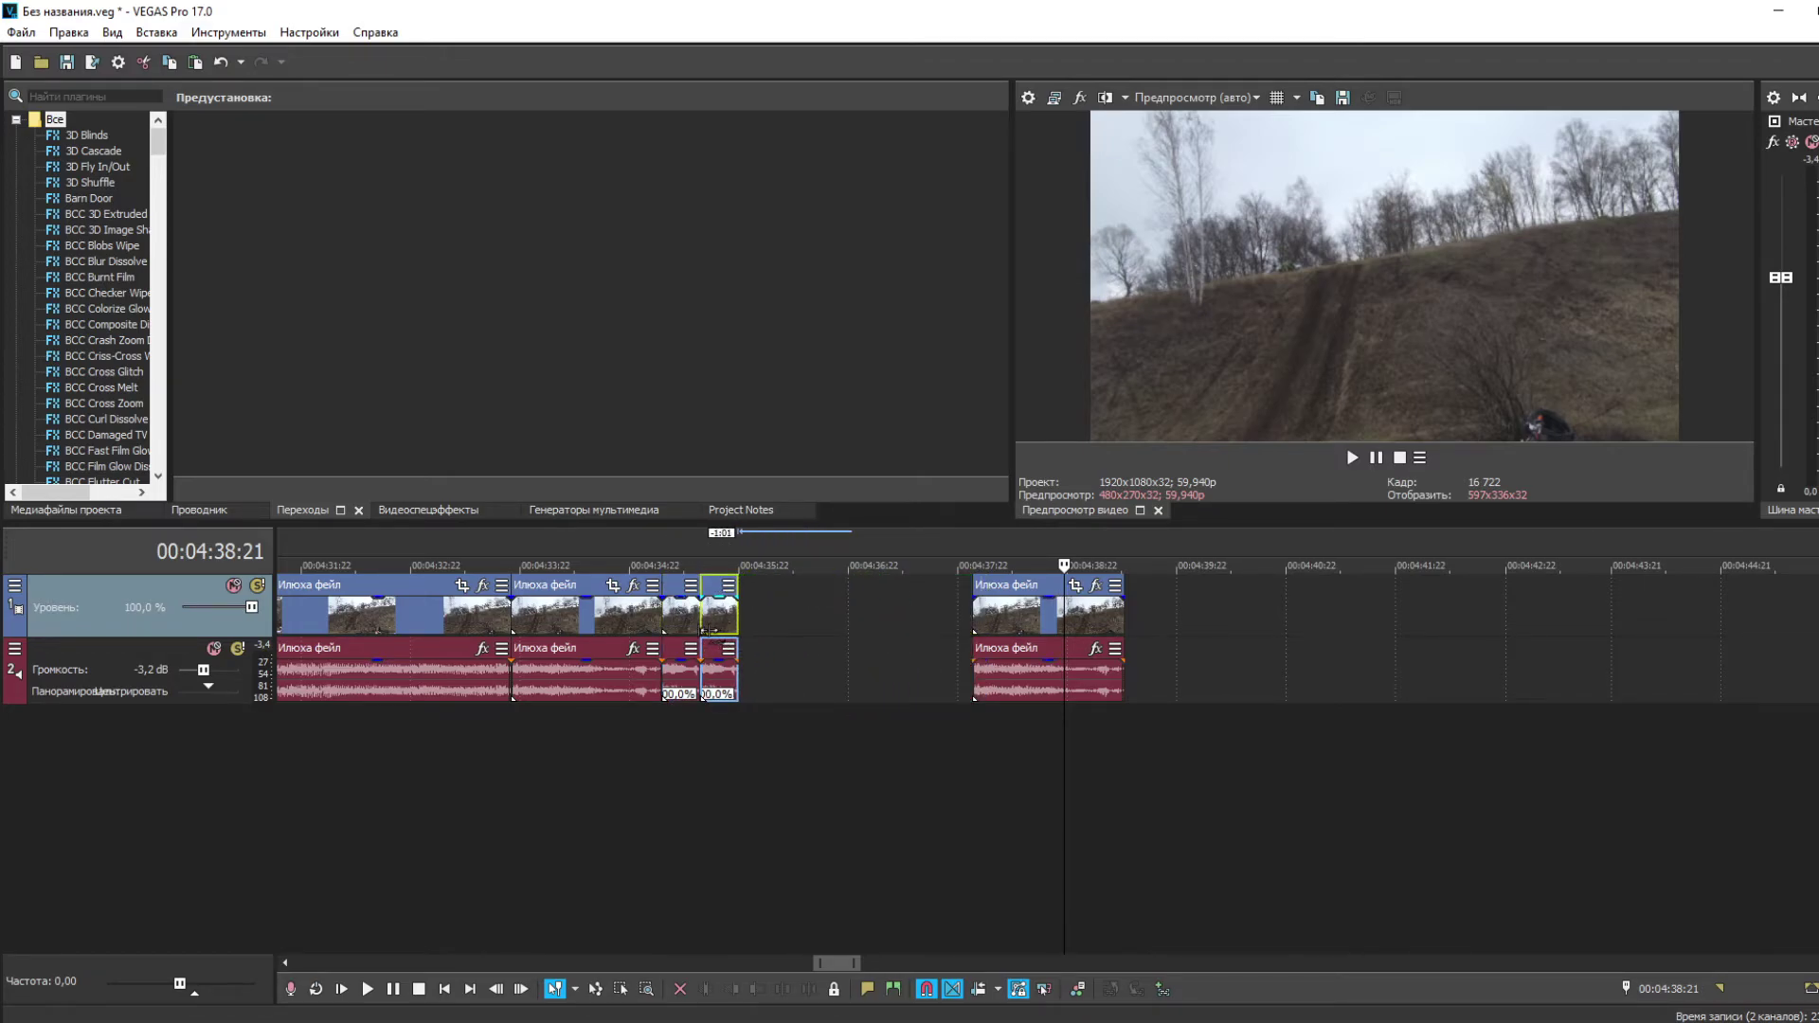
left_click_drag(1014, 647, 782, 647)
left_click_drag(892, 650, 742, 652)
- Play the sped-up replay from 00:04:33:16, just before the original fragment, and stop after the last copy
left_click(500, 715)
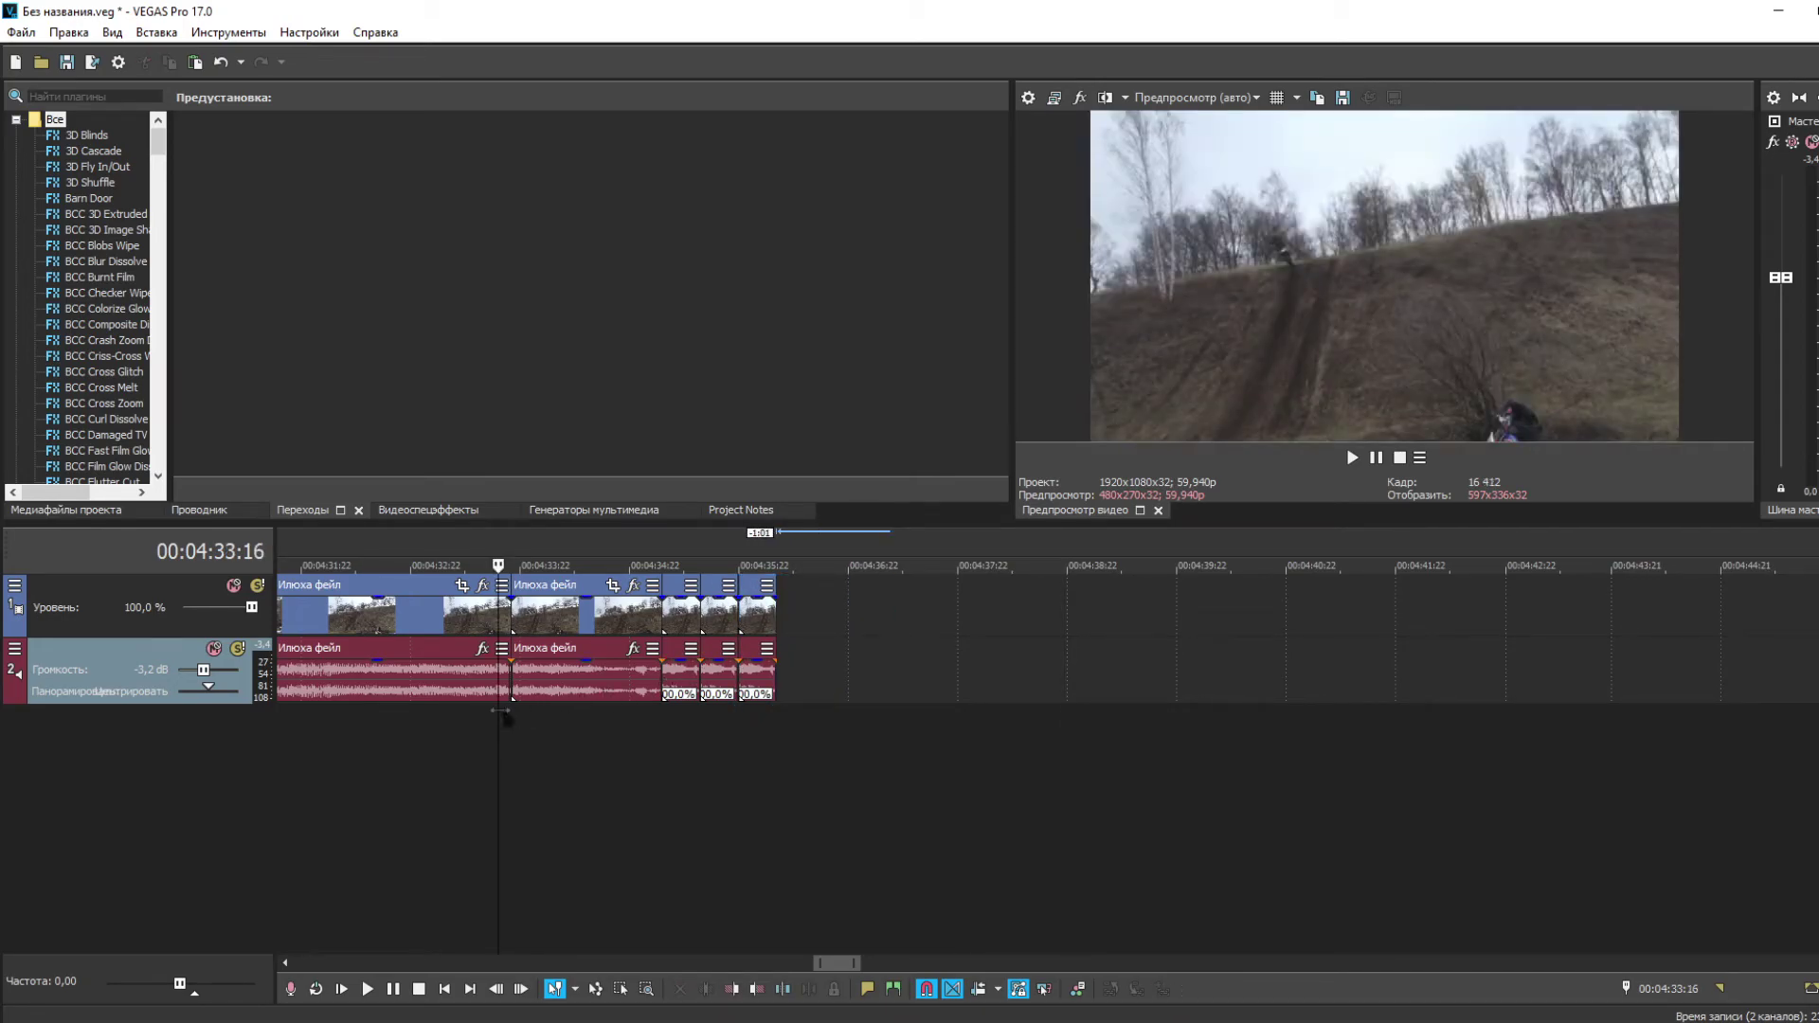
left_click(1353, 458)
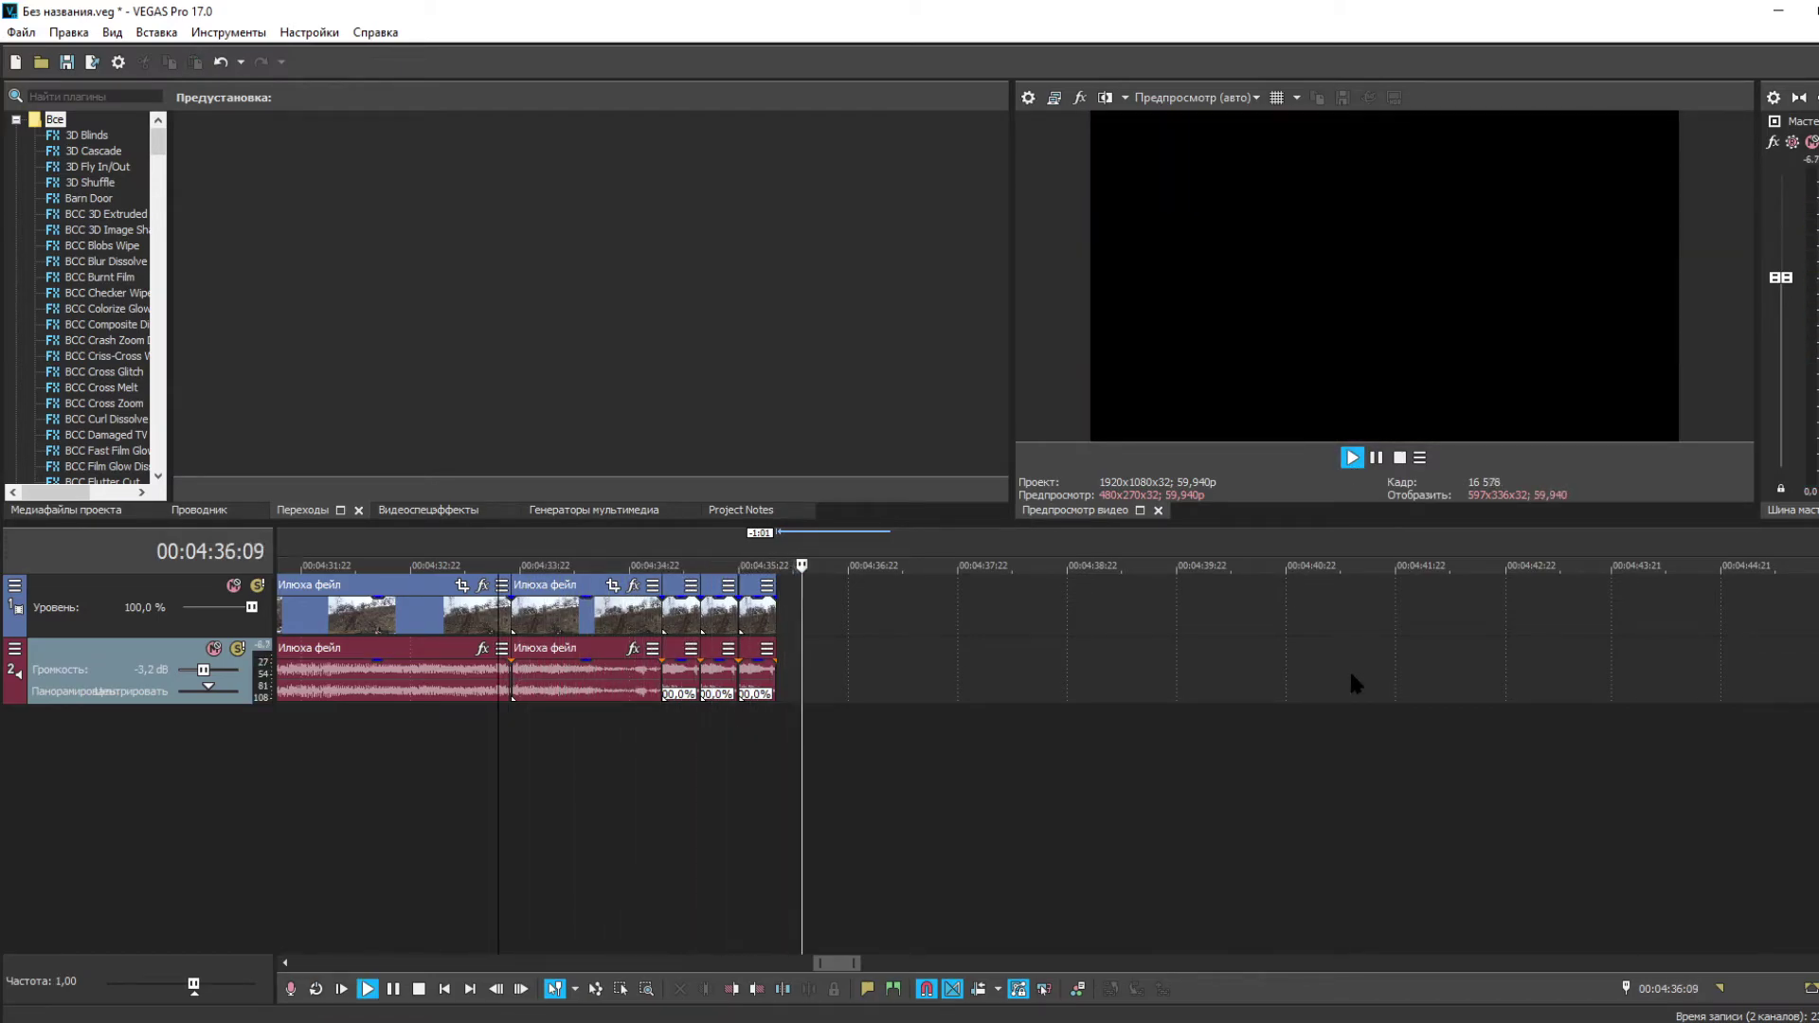
left_click(1400, 459)
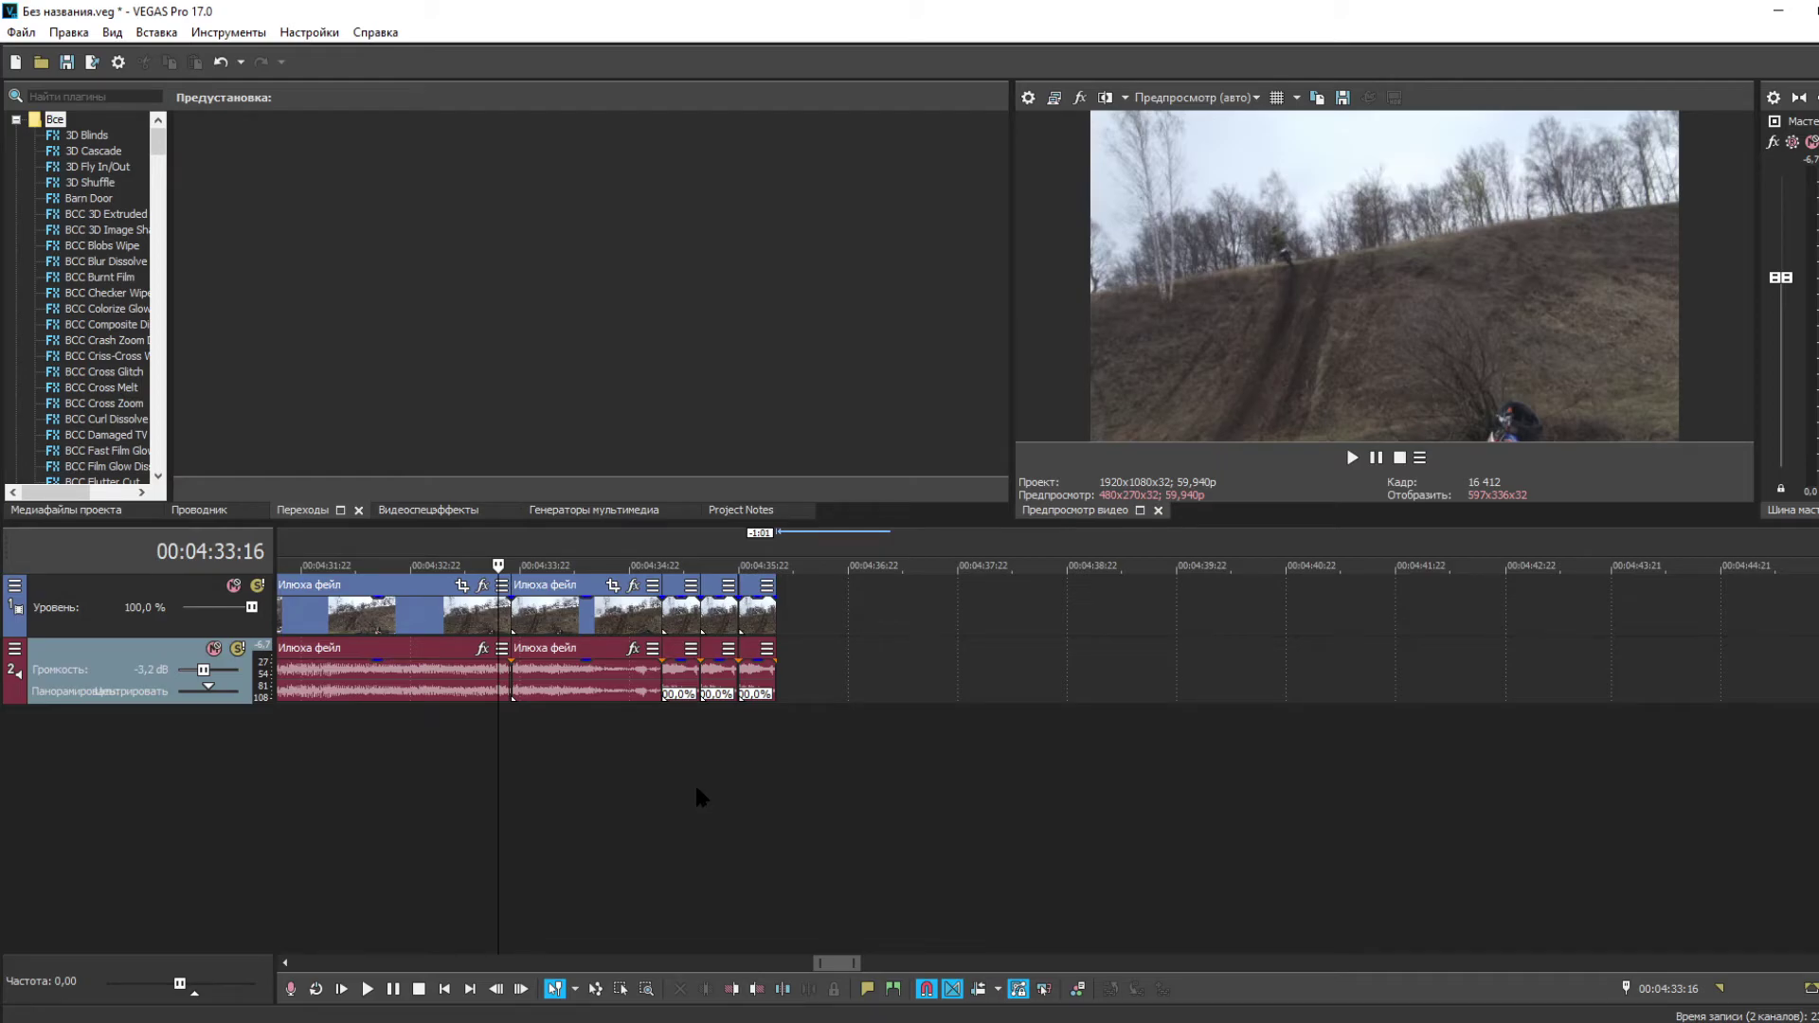
- Delete the original short fragment together with its three sped-up copies, video and audio
scroll(695, 789, "up", 2)
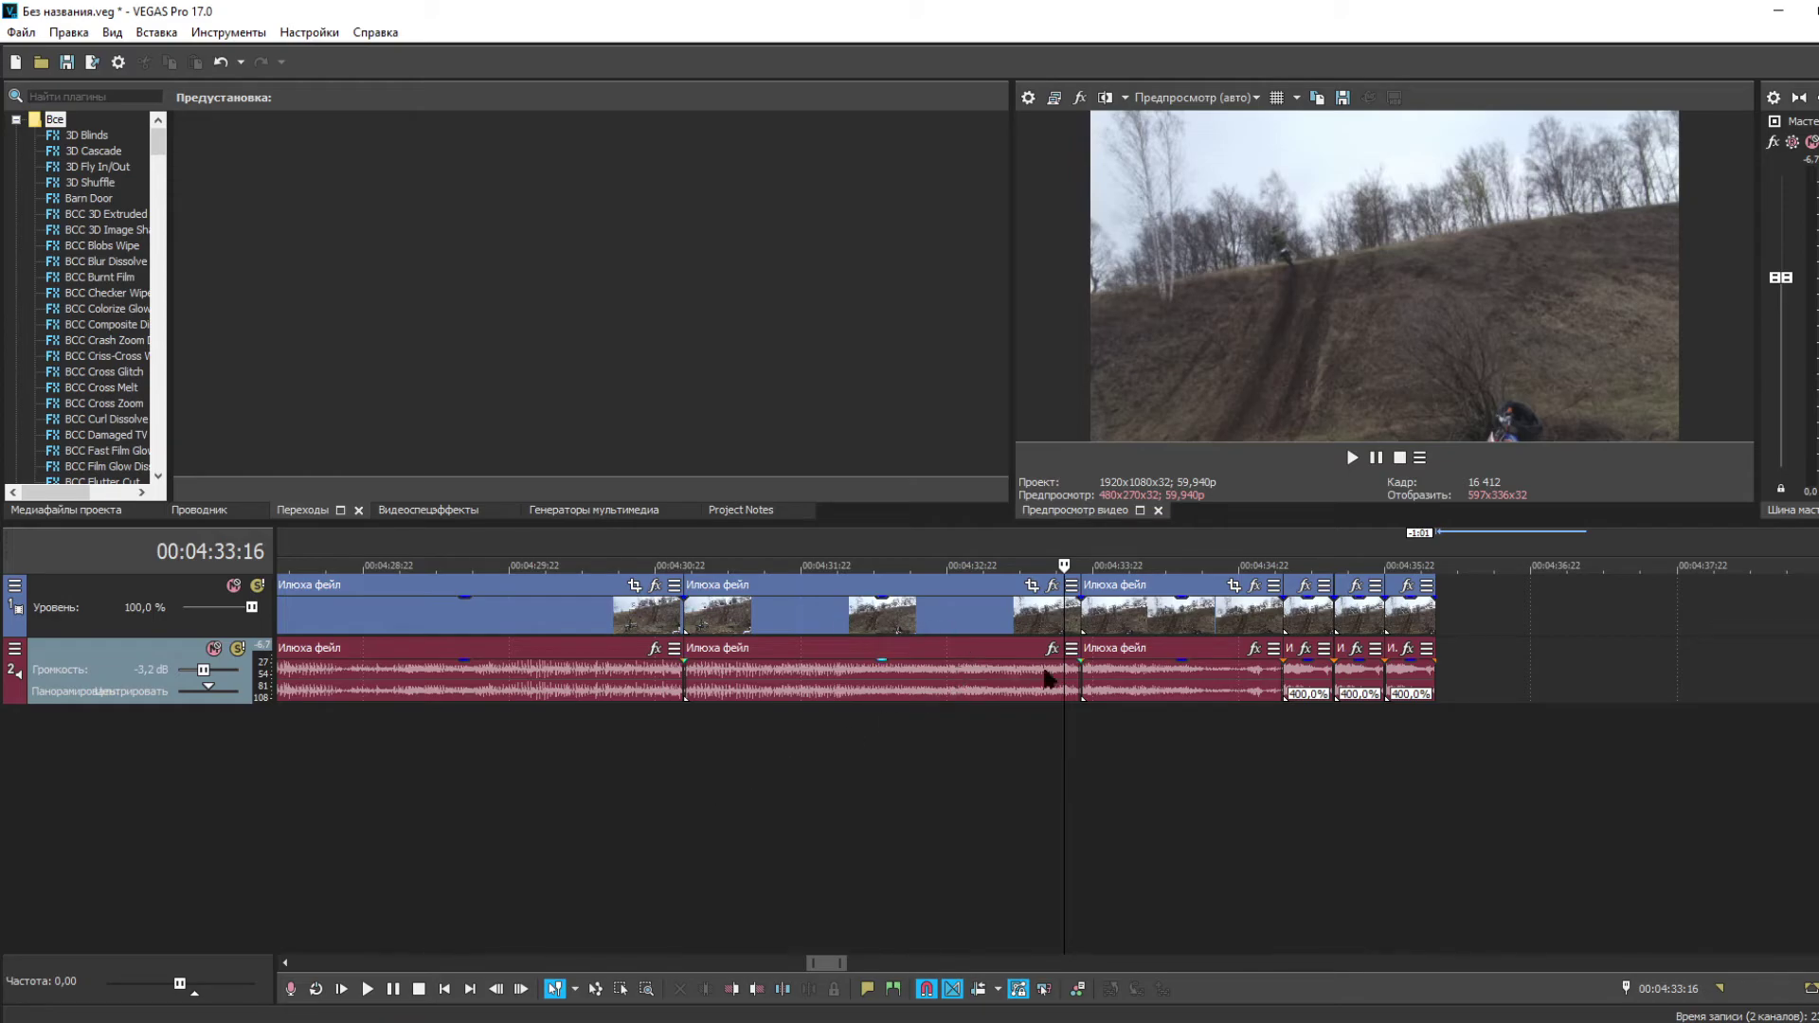
left_click(834, 663)
left_click(1221, 622)
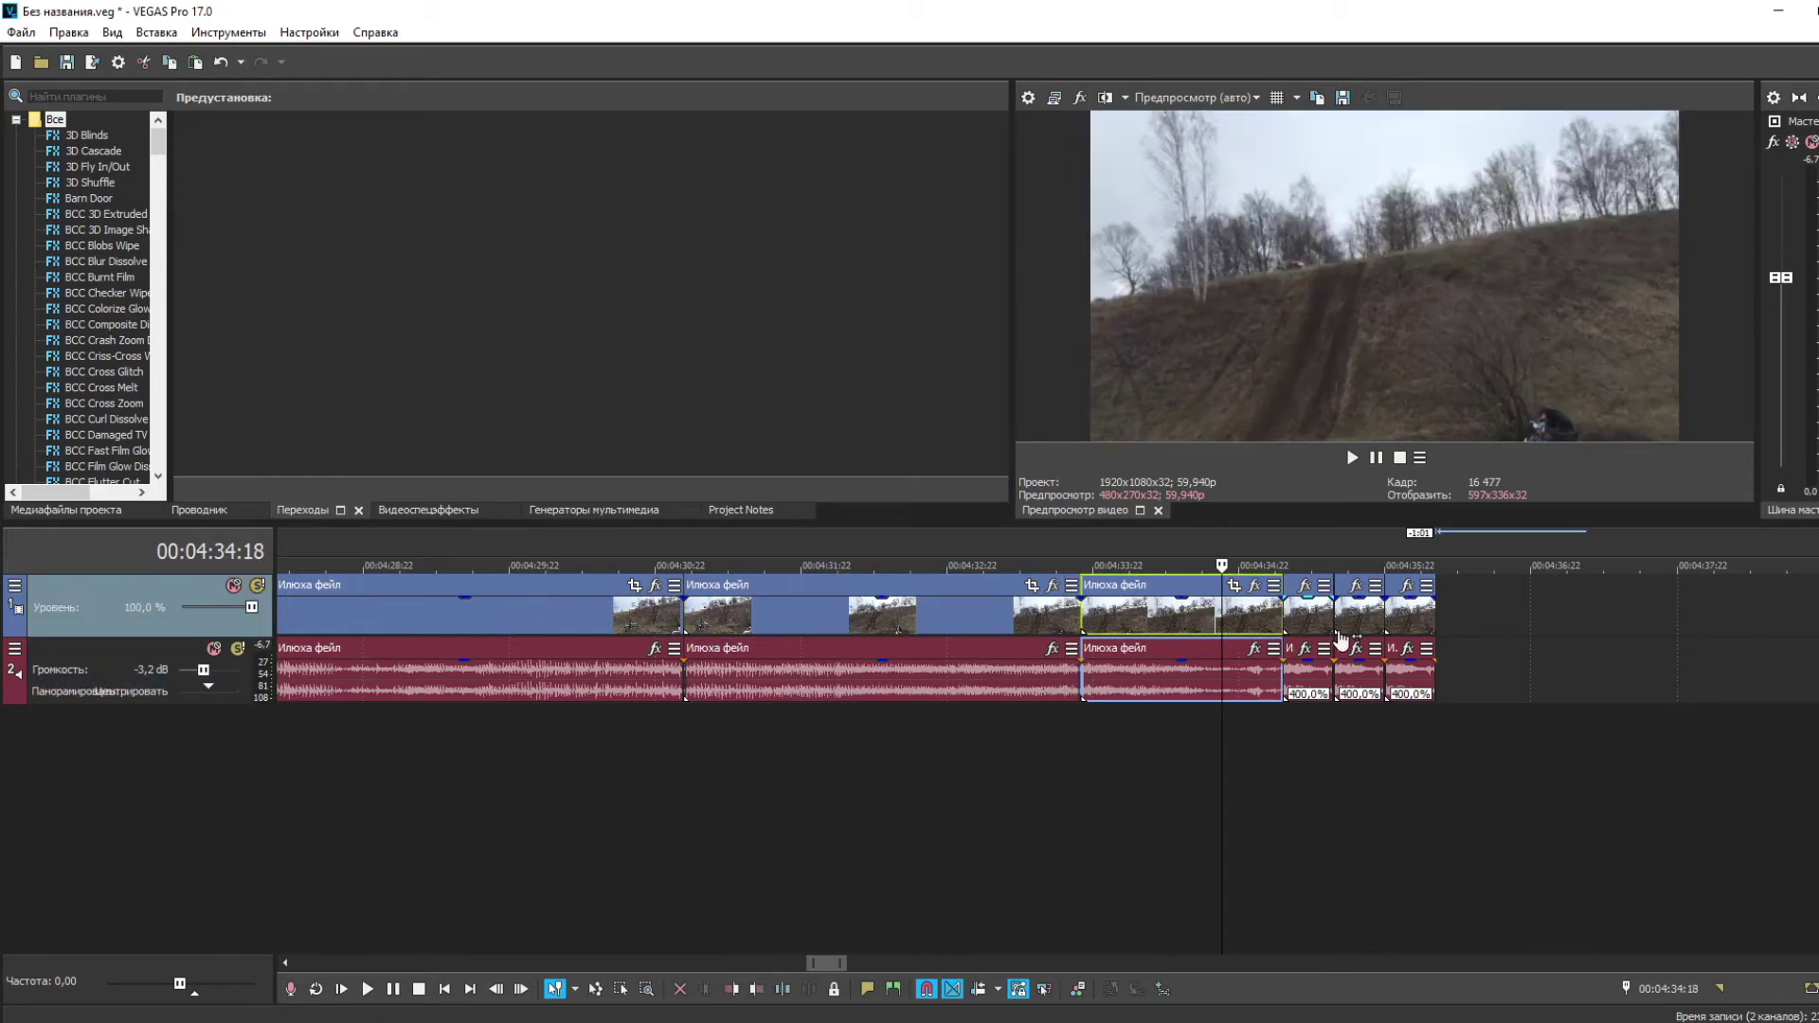
left_click(1323, 625, "ctrl")
left_click(1364, 626, "ctrl")
left_click(1412, 627, "ctrl")
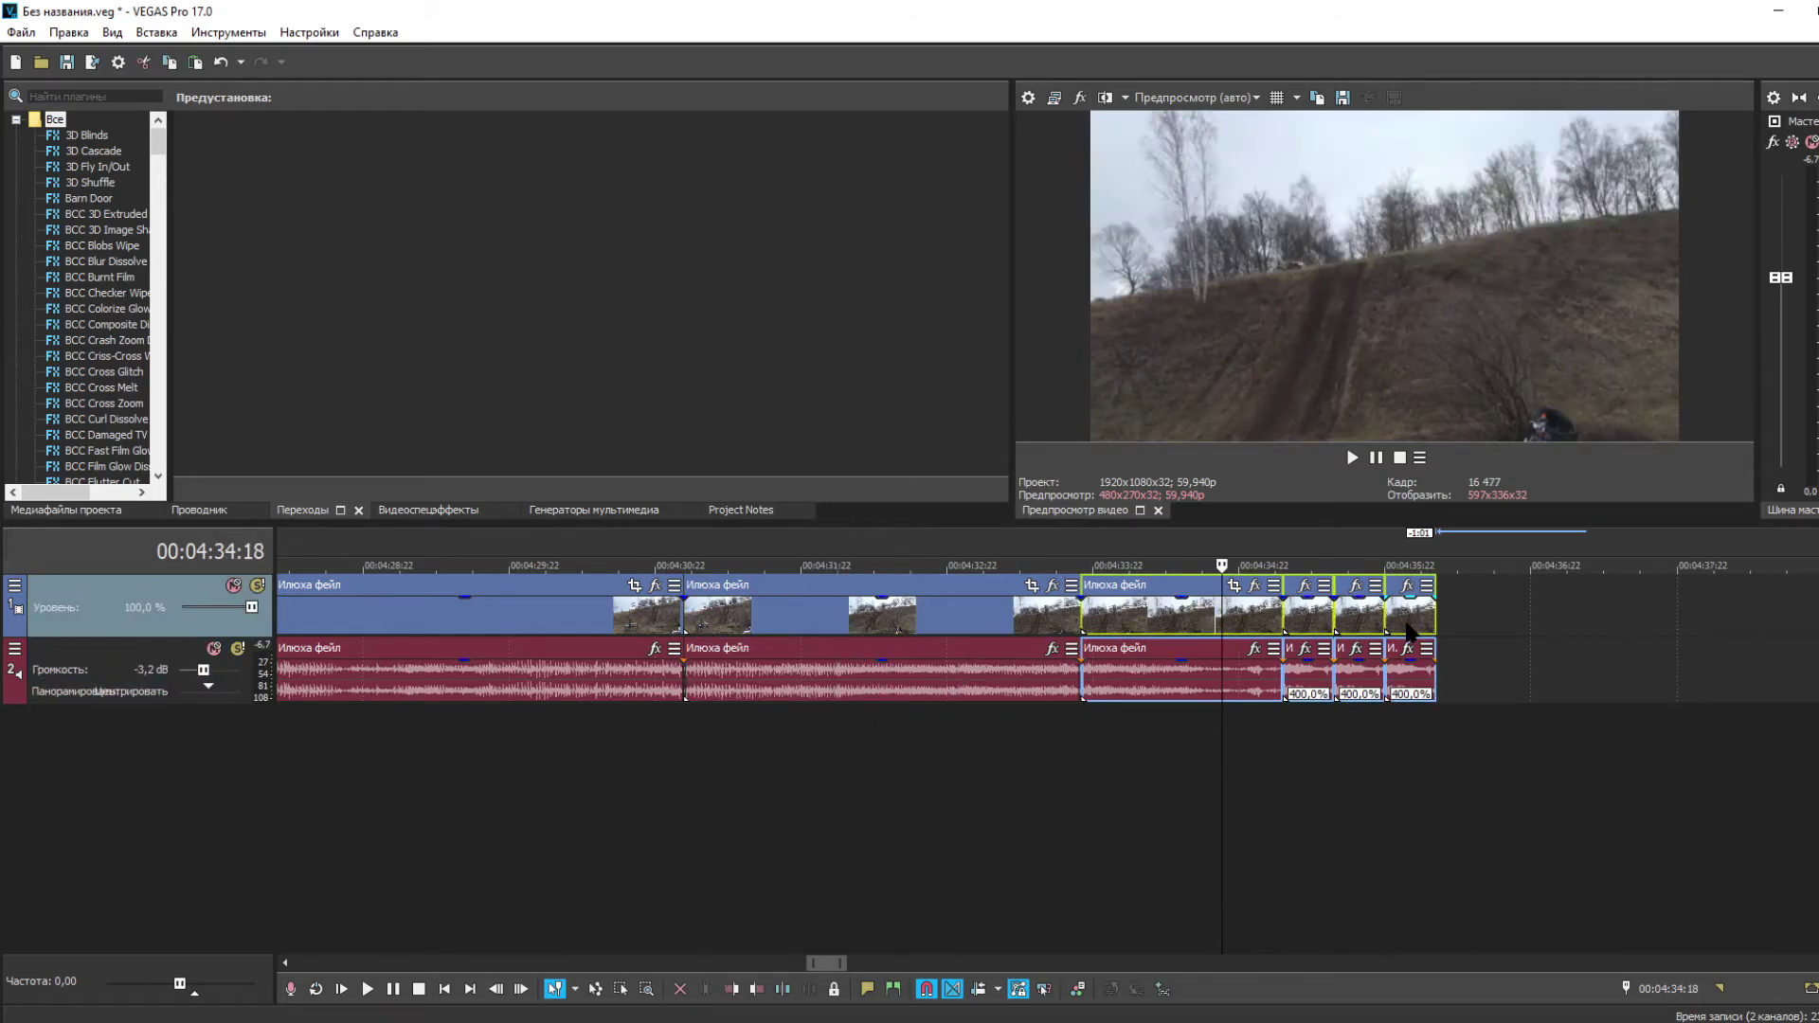
key("Delete")
- Split the last remaining clip before the gap at 00:04:31:14, where the rider starts up the hill
double_click(901, 617)
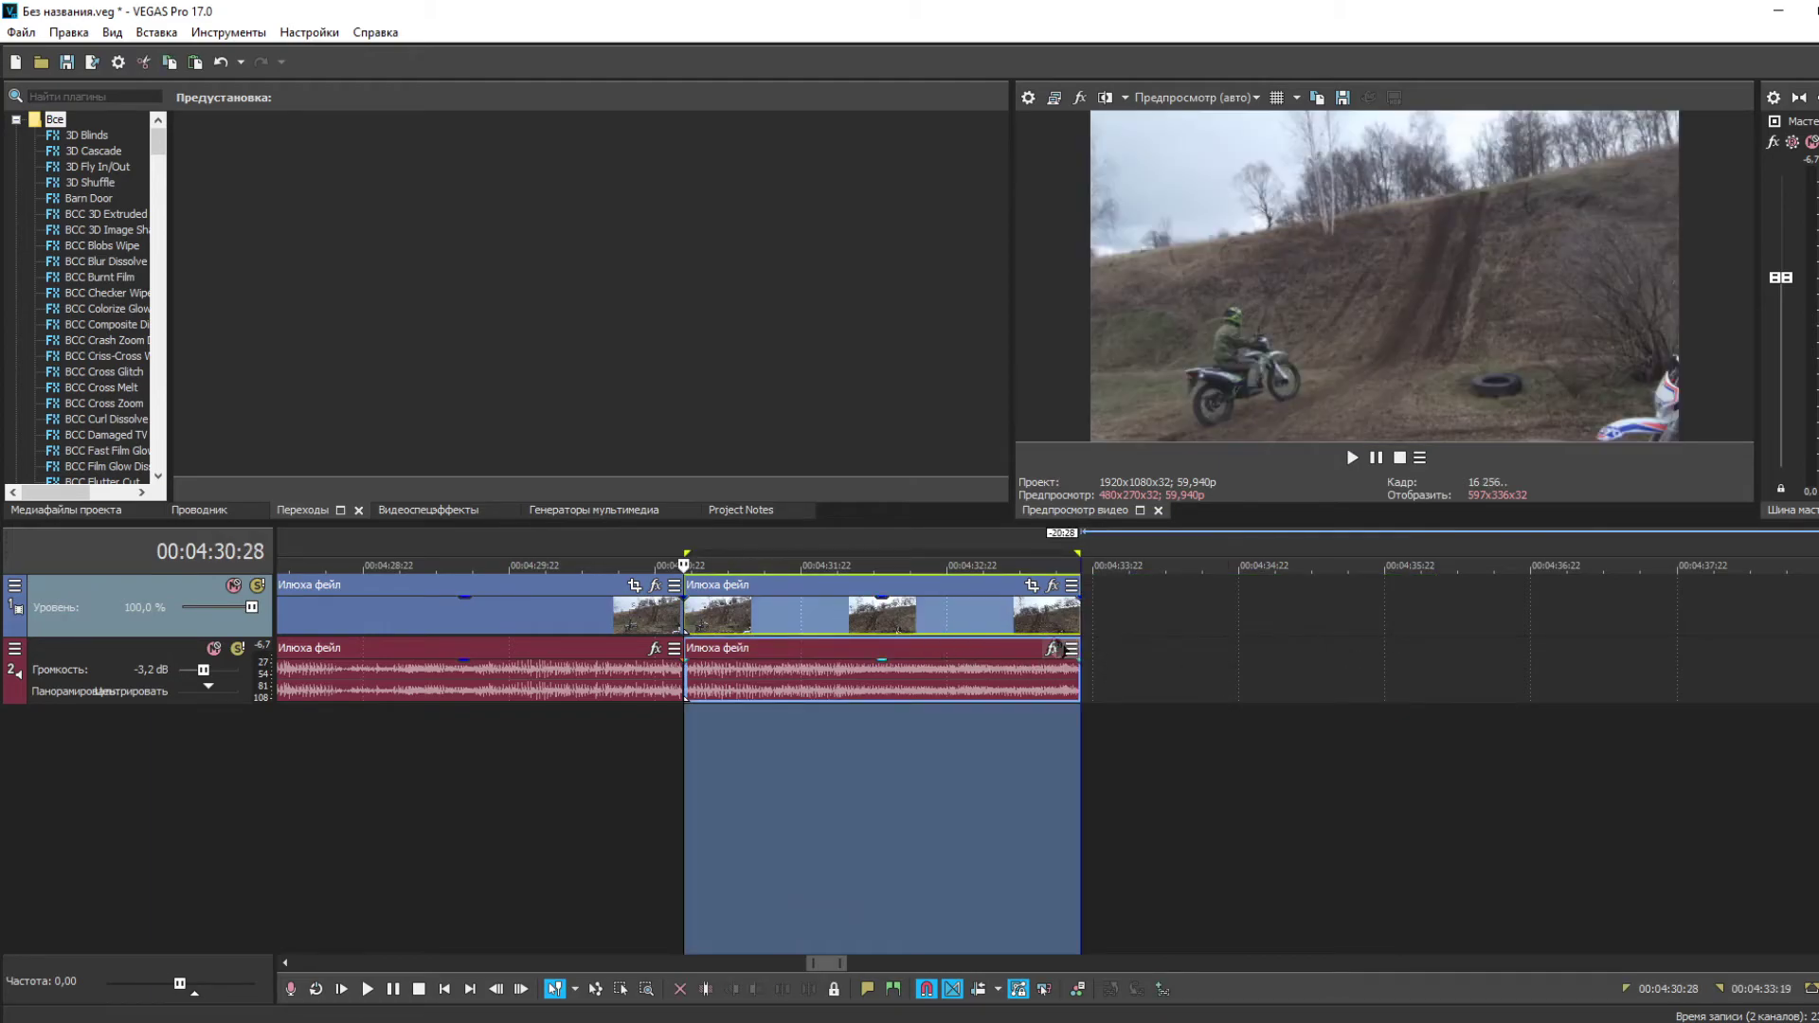
left_click(1030, 621)
left_click(1079, 627)
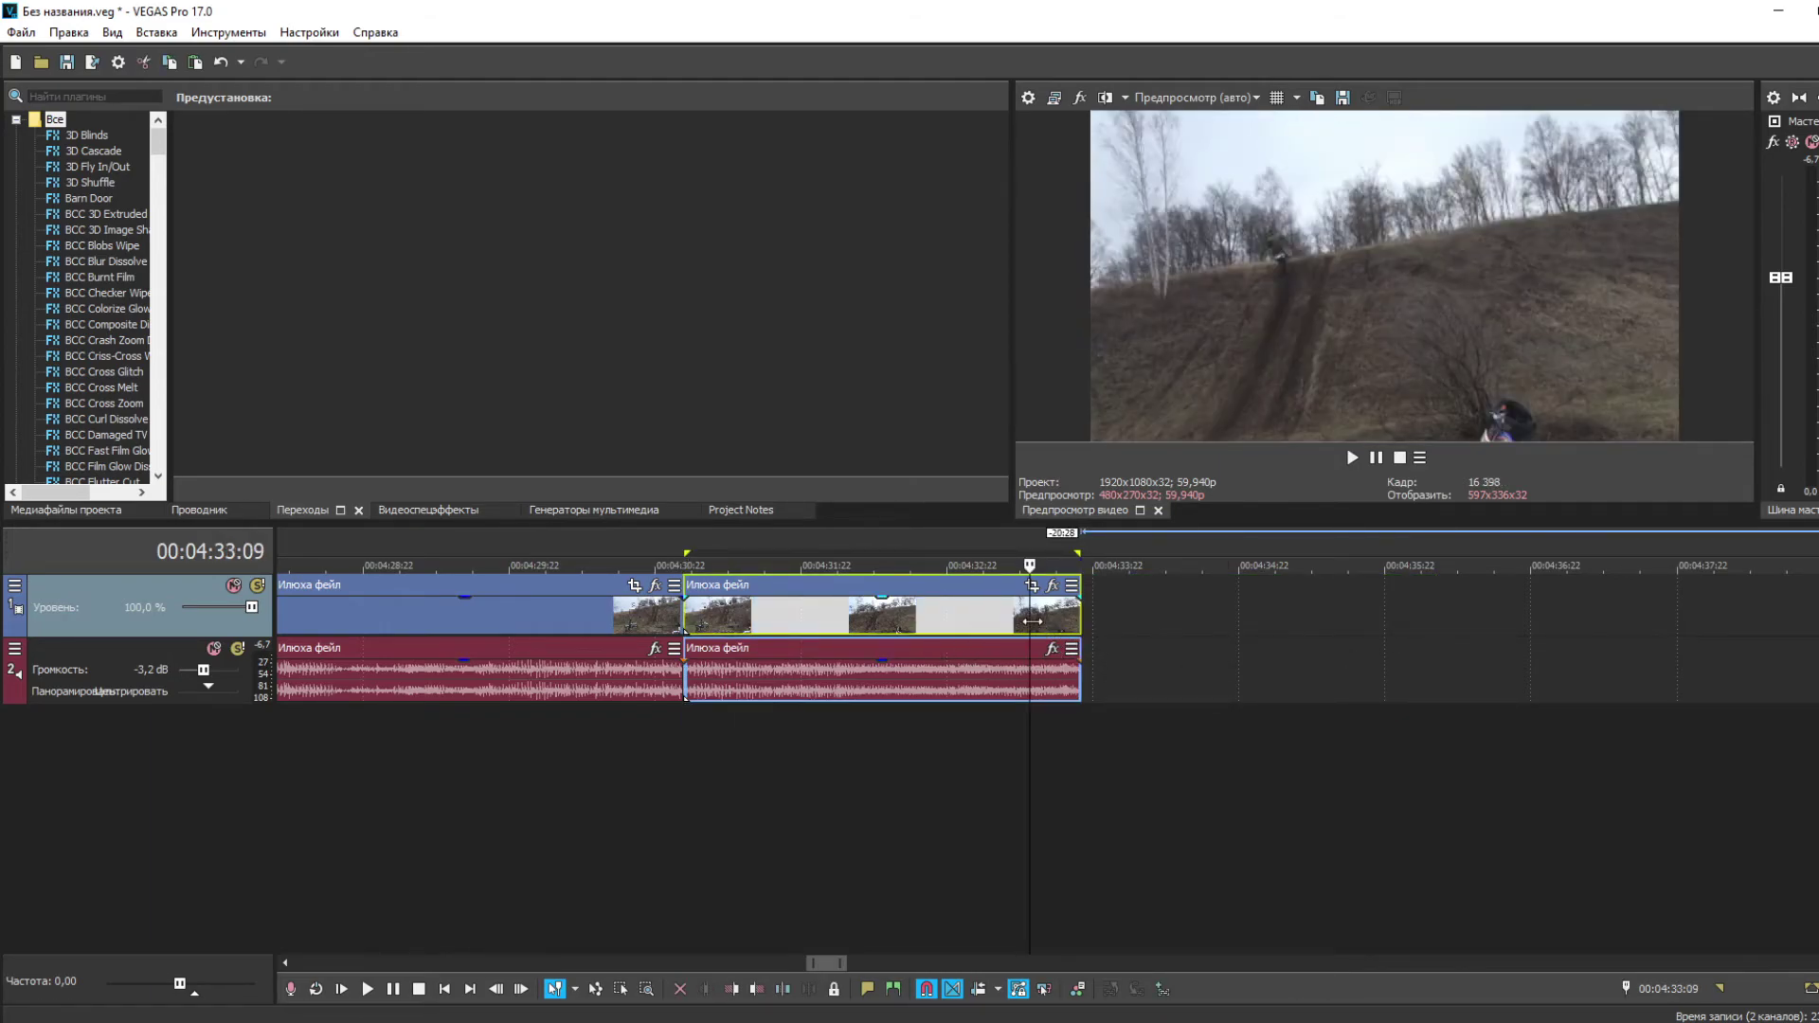
left_click_drag(1079, 627, 764, 630)
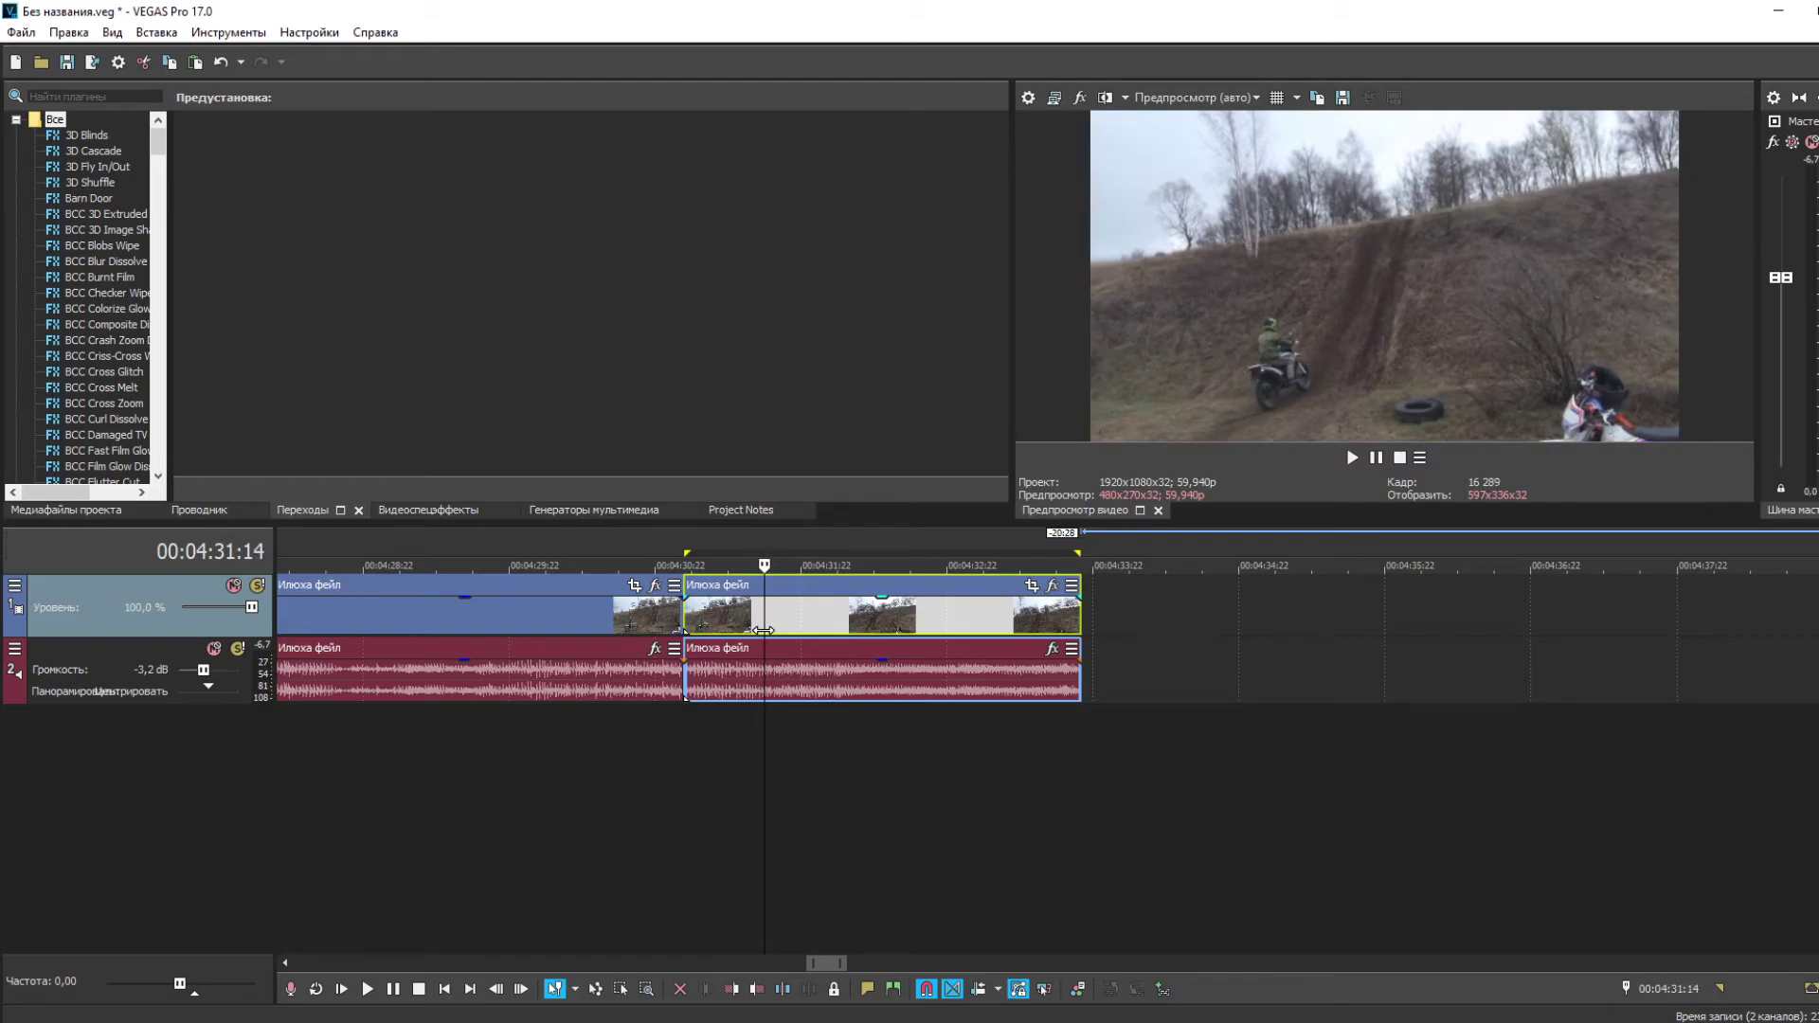
left_click(784, 988)
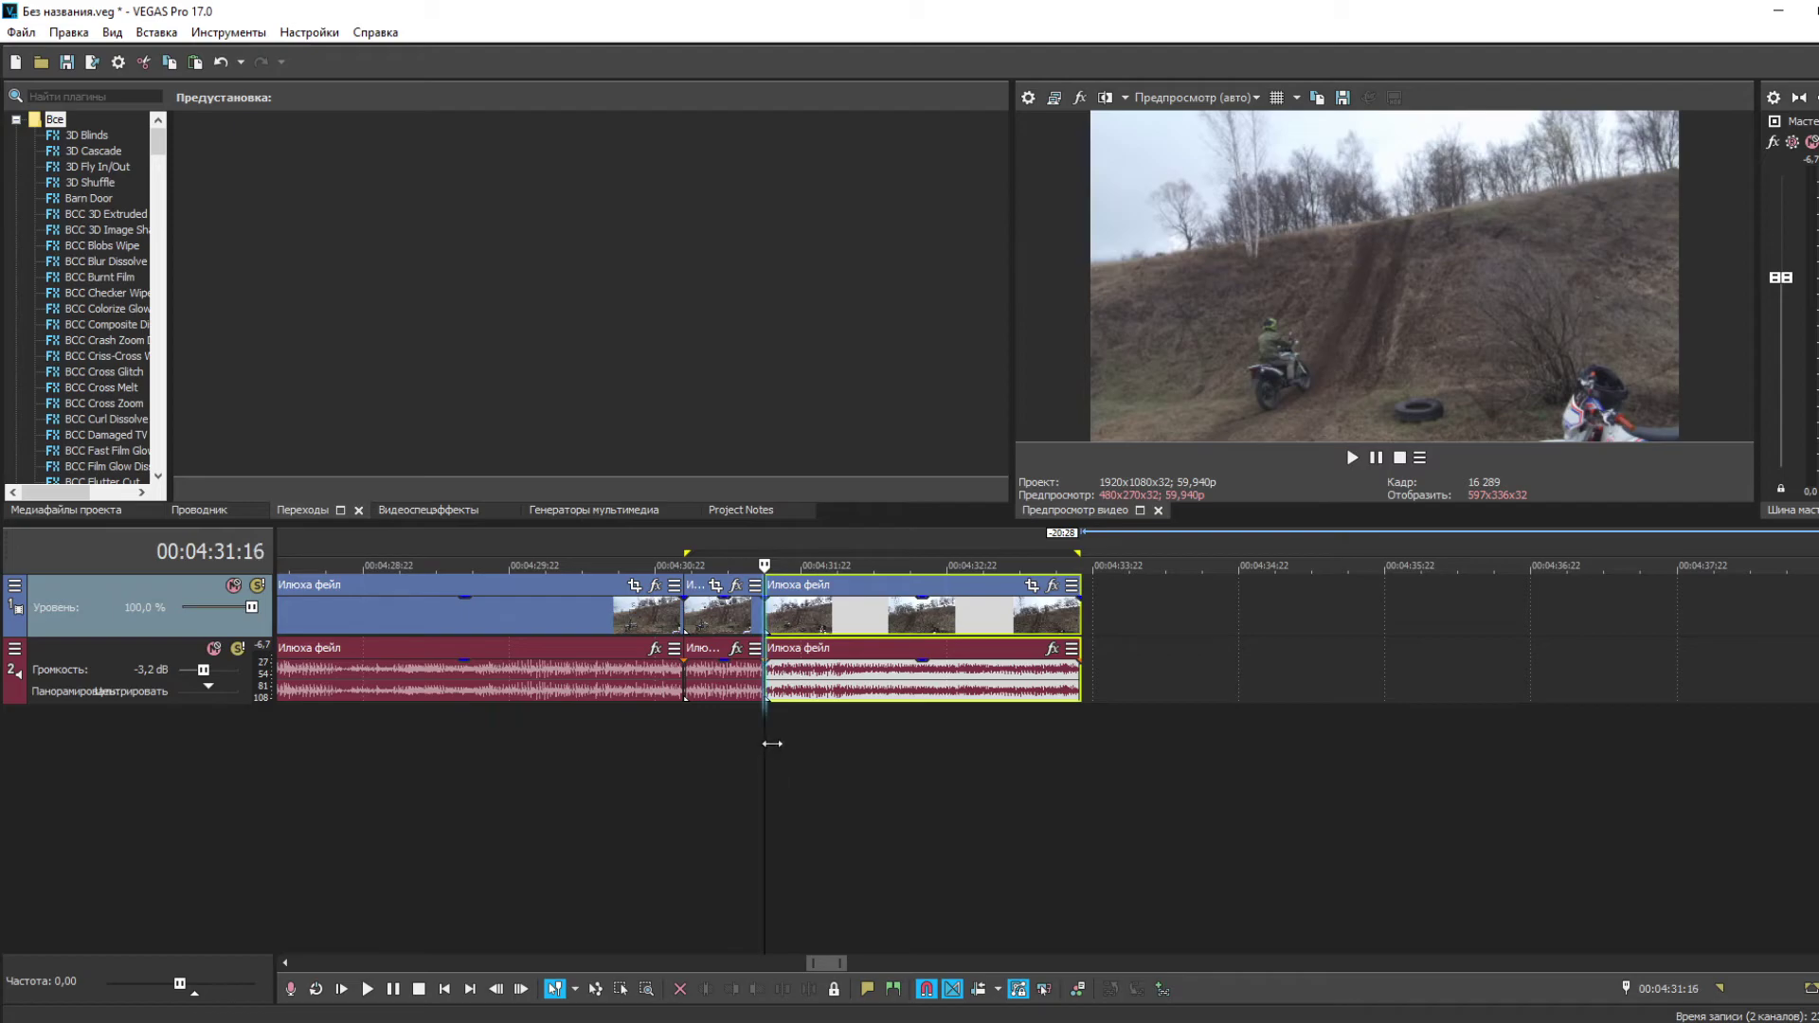
- Split the hill-climb clip at 00:04:32:27 and delete the part after the cut
left_click_drag(773, 744, 971, 735)
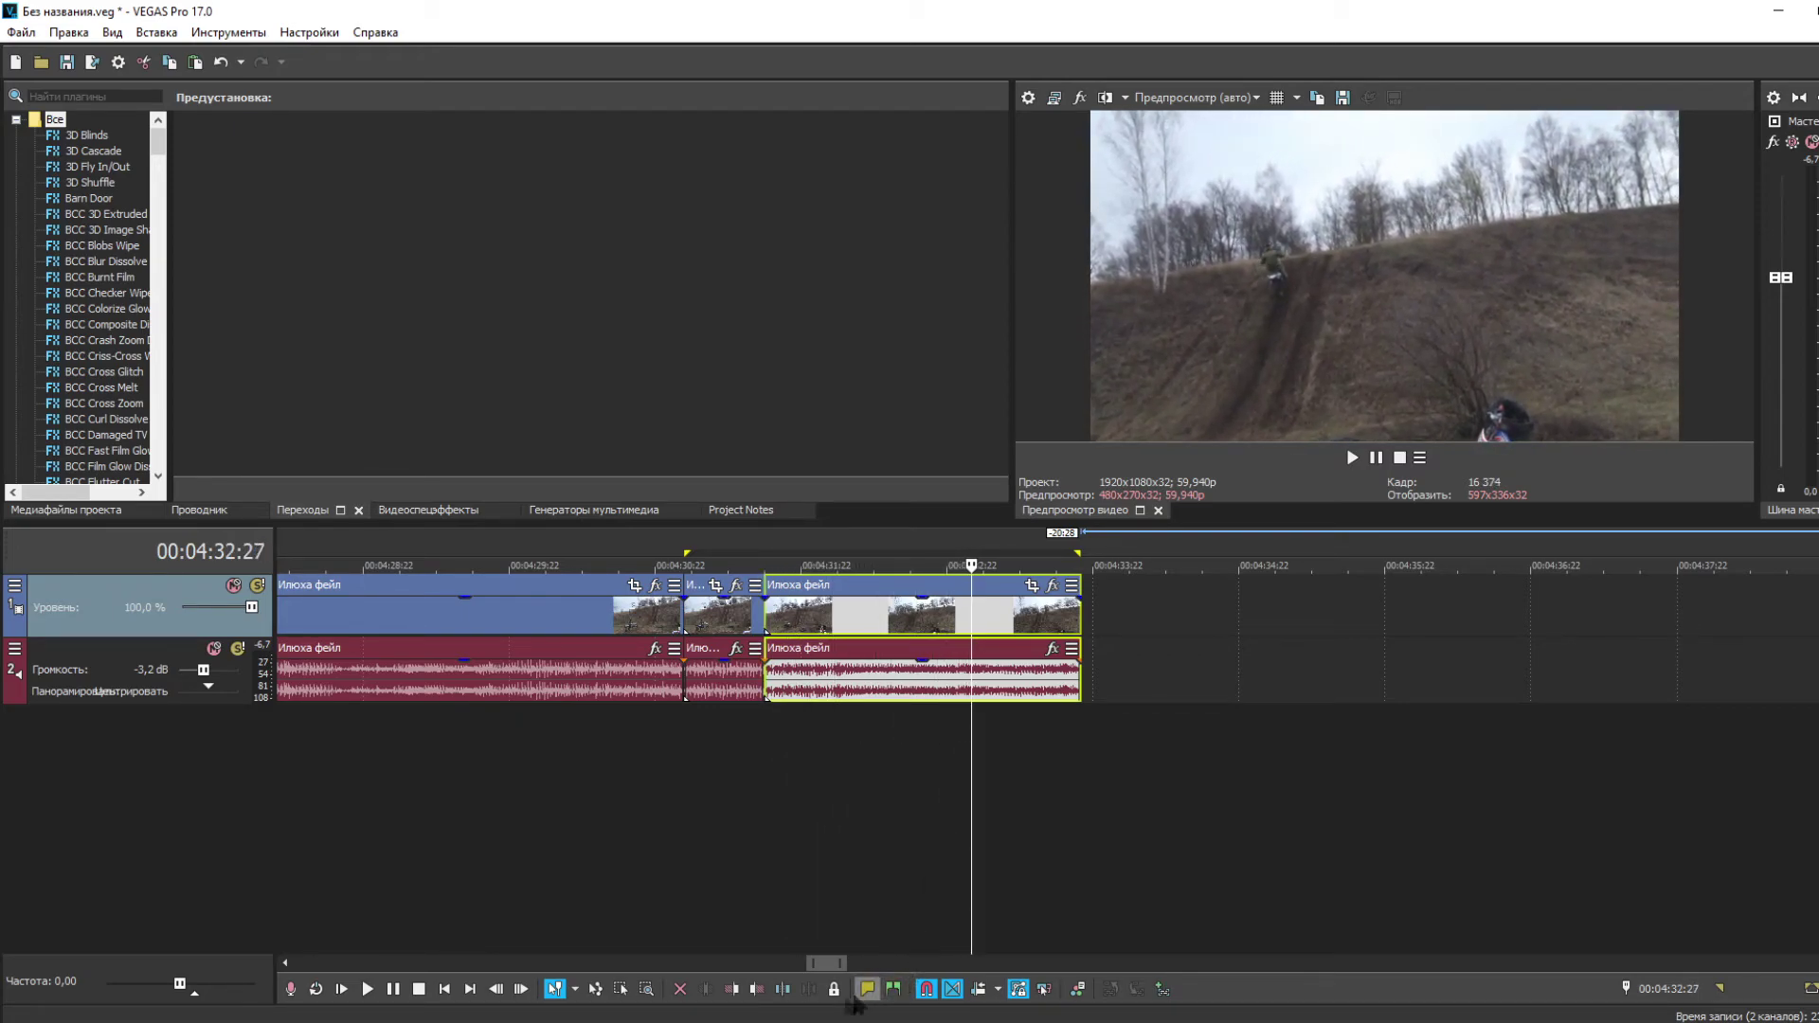
left_click(783, 989)
left_click_drag(1026, 630, 1161, 629)
key("Delete")
- Copy the trimmed hill-climb fragment and paste it twice in a row, at 00:04:32:27 and 00:04:34:09
left_click(867, 652)
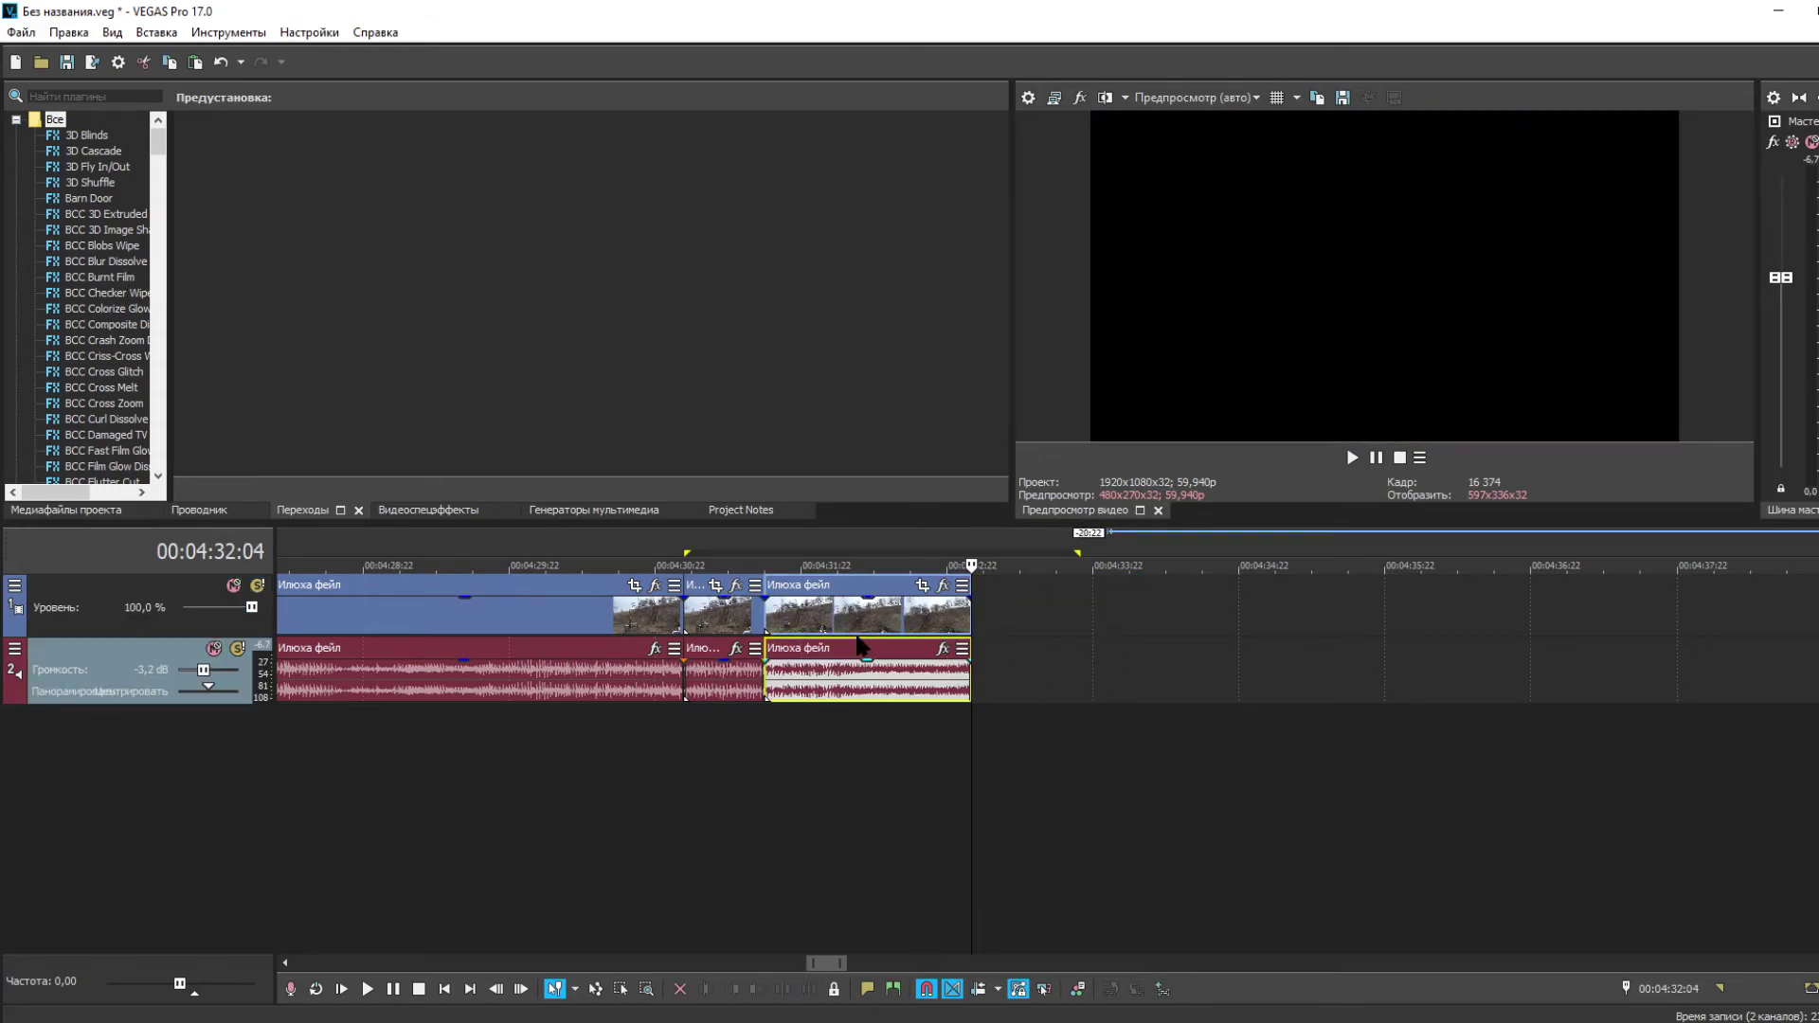
left_click(888, 612)
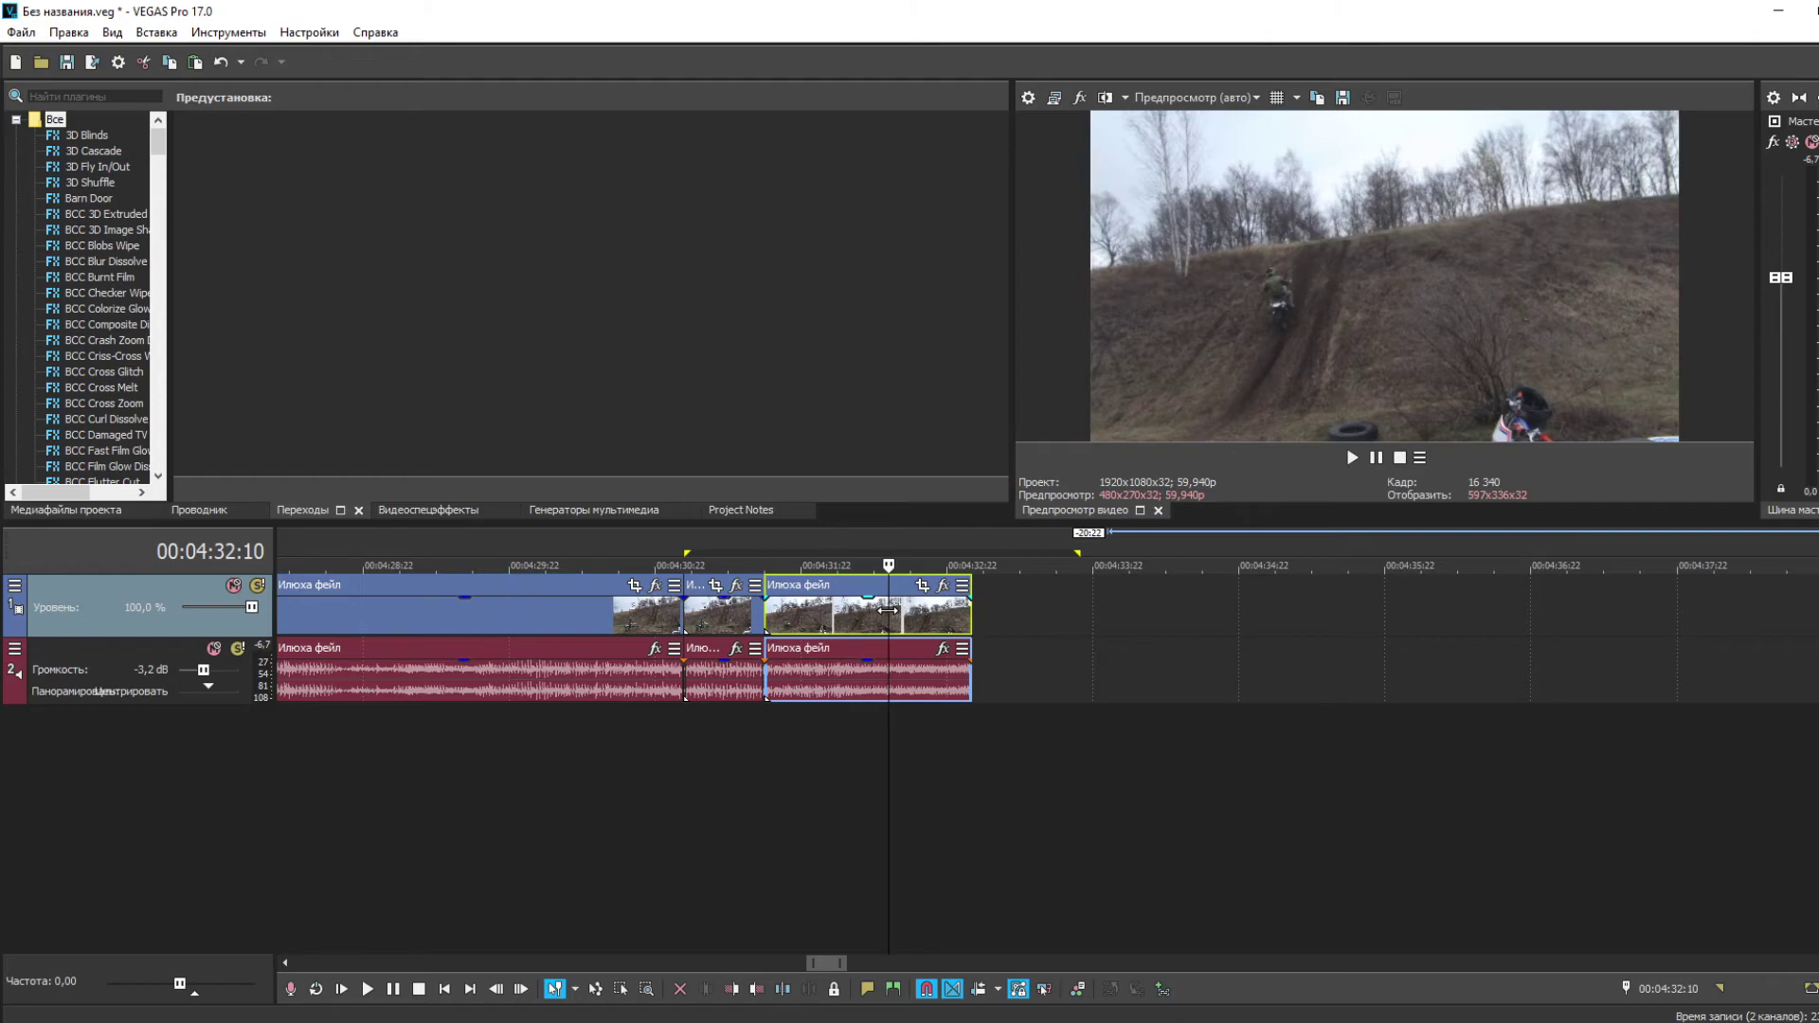
left_click_drag(887, 743, 968, 736)
key("ctrl+v")
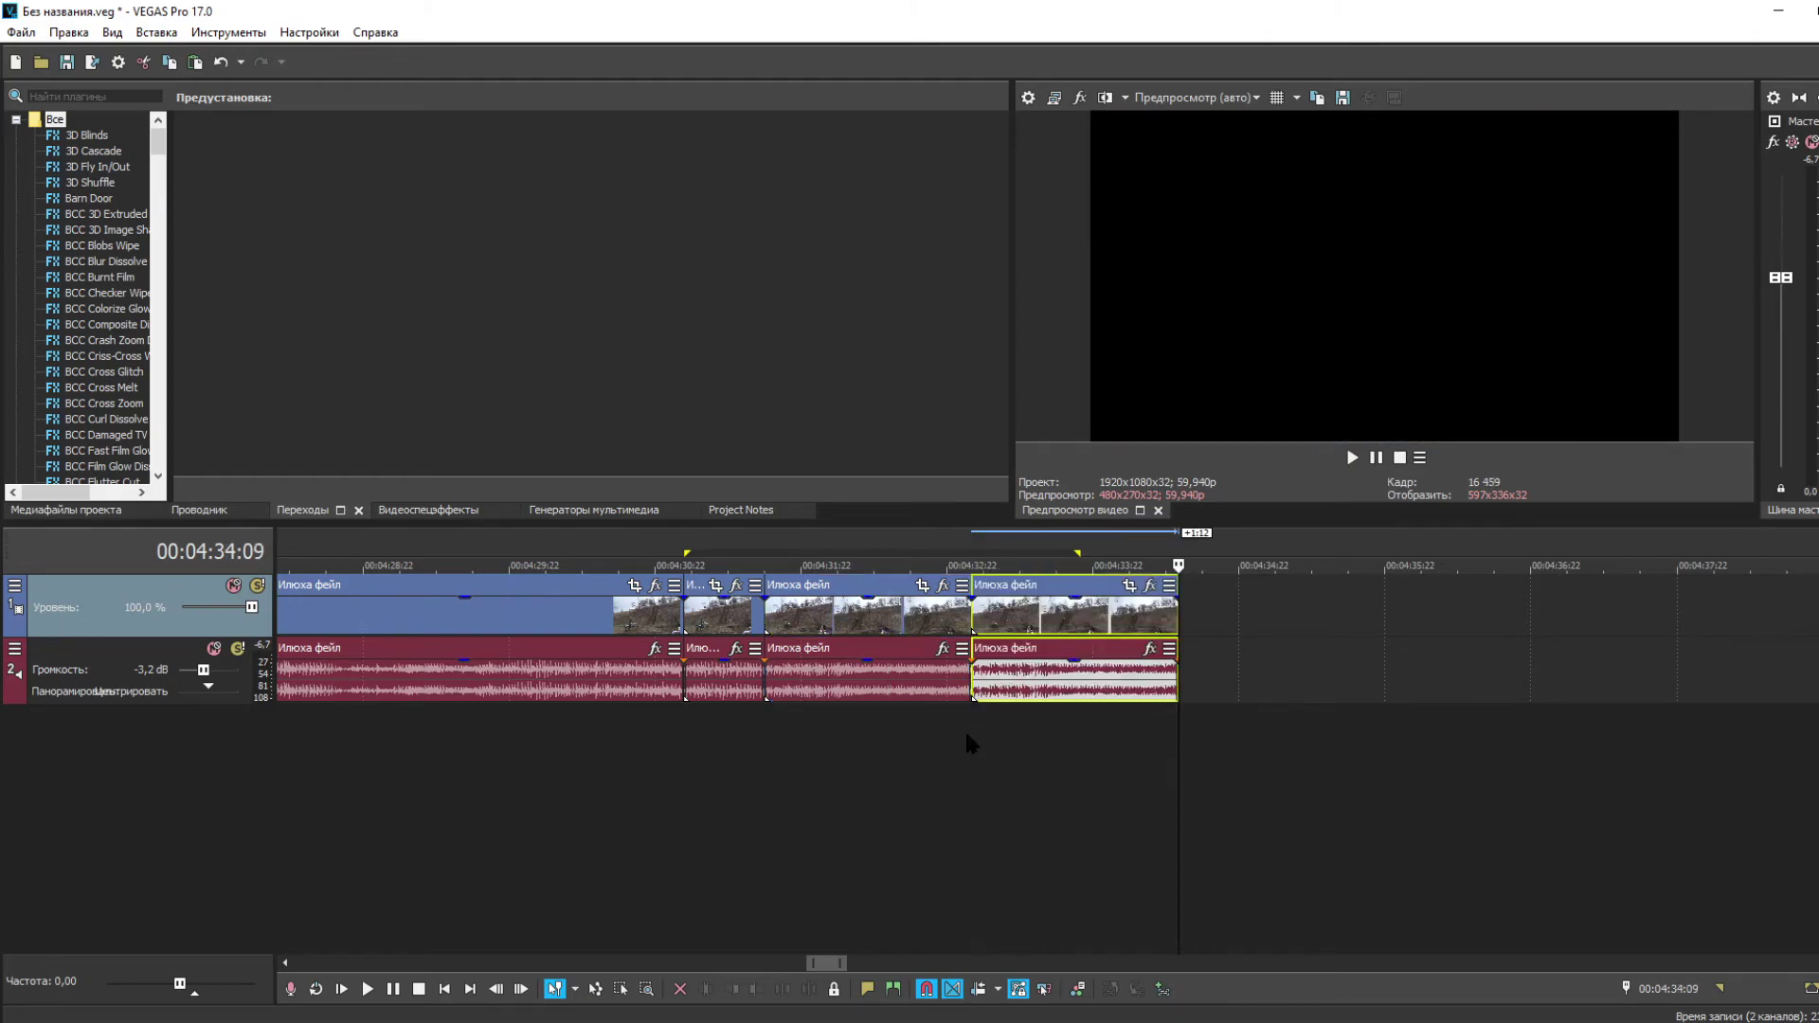
key("ctrl+v")
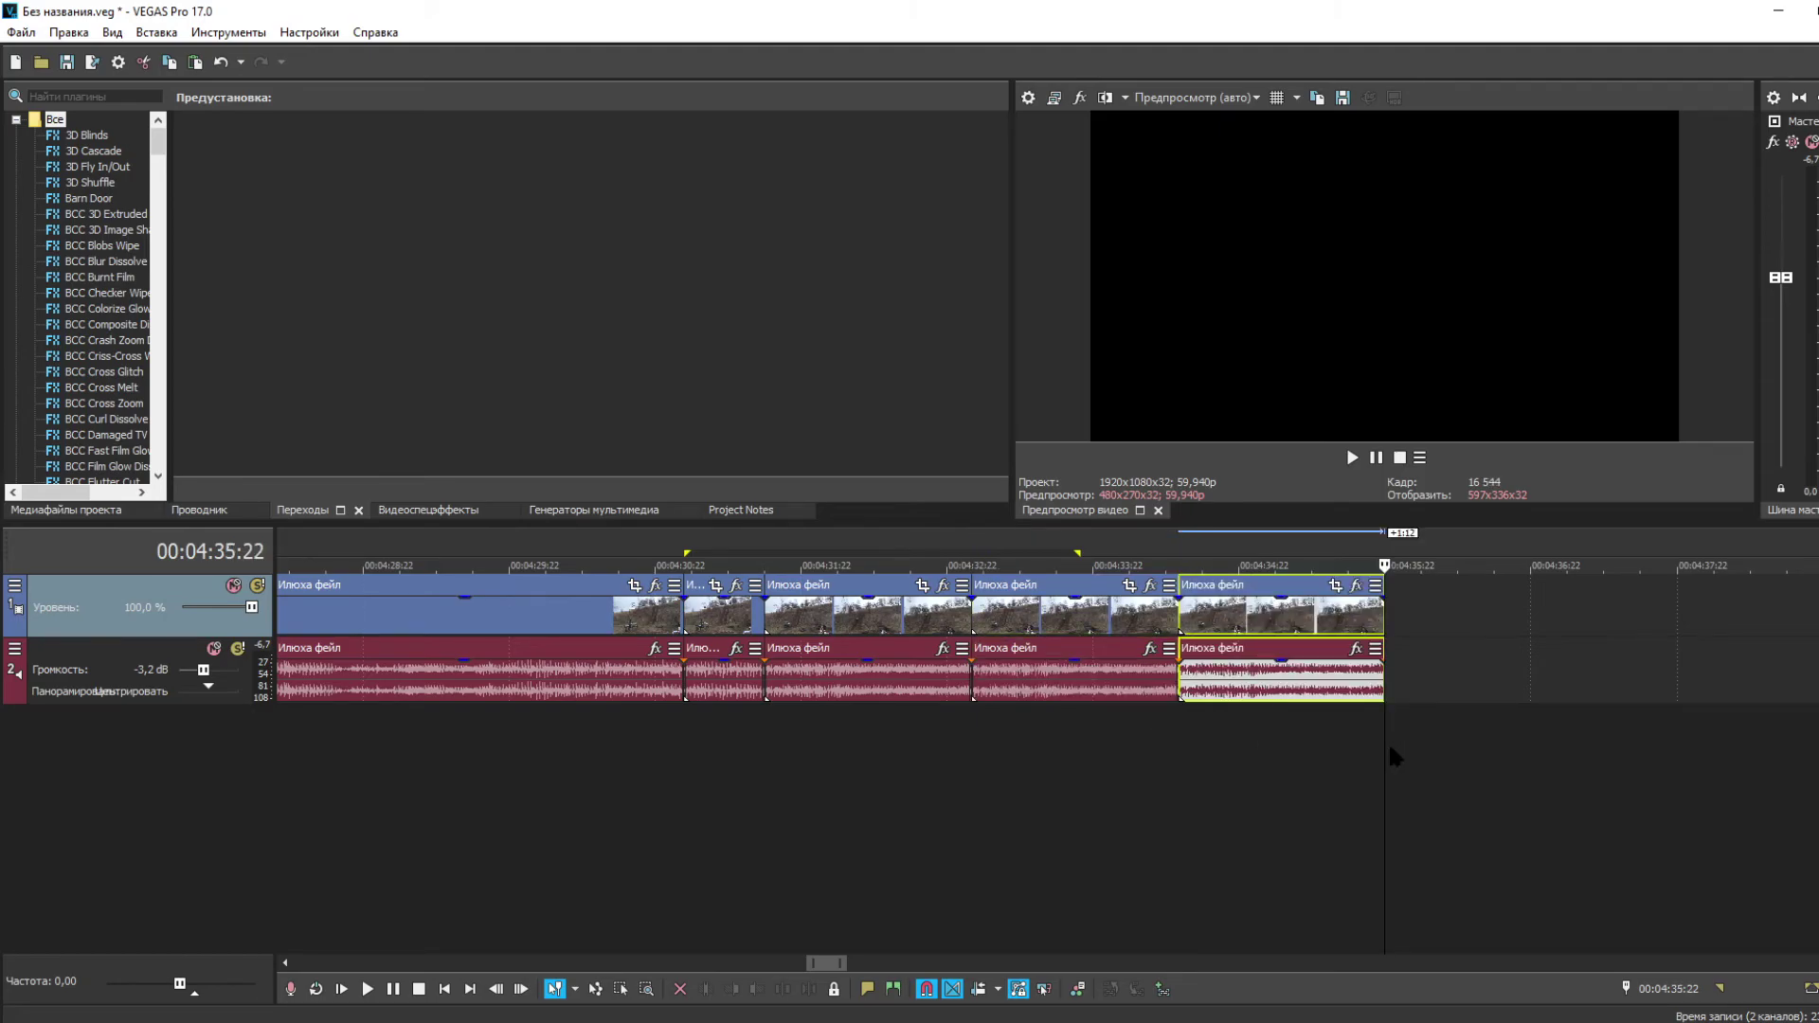
- Play the repeated hill-climb fragments from 00:04:31:14 and stop the playback
left_click_drag(1384, 744, 764, 723)
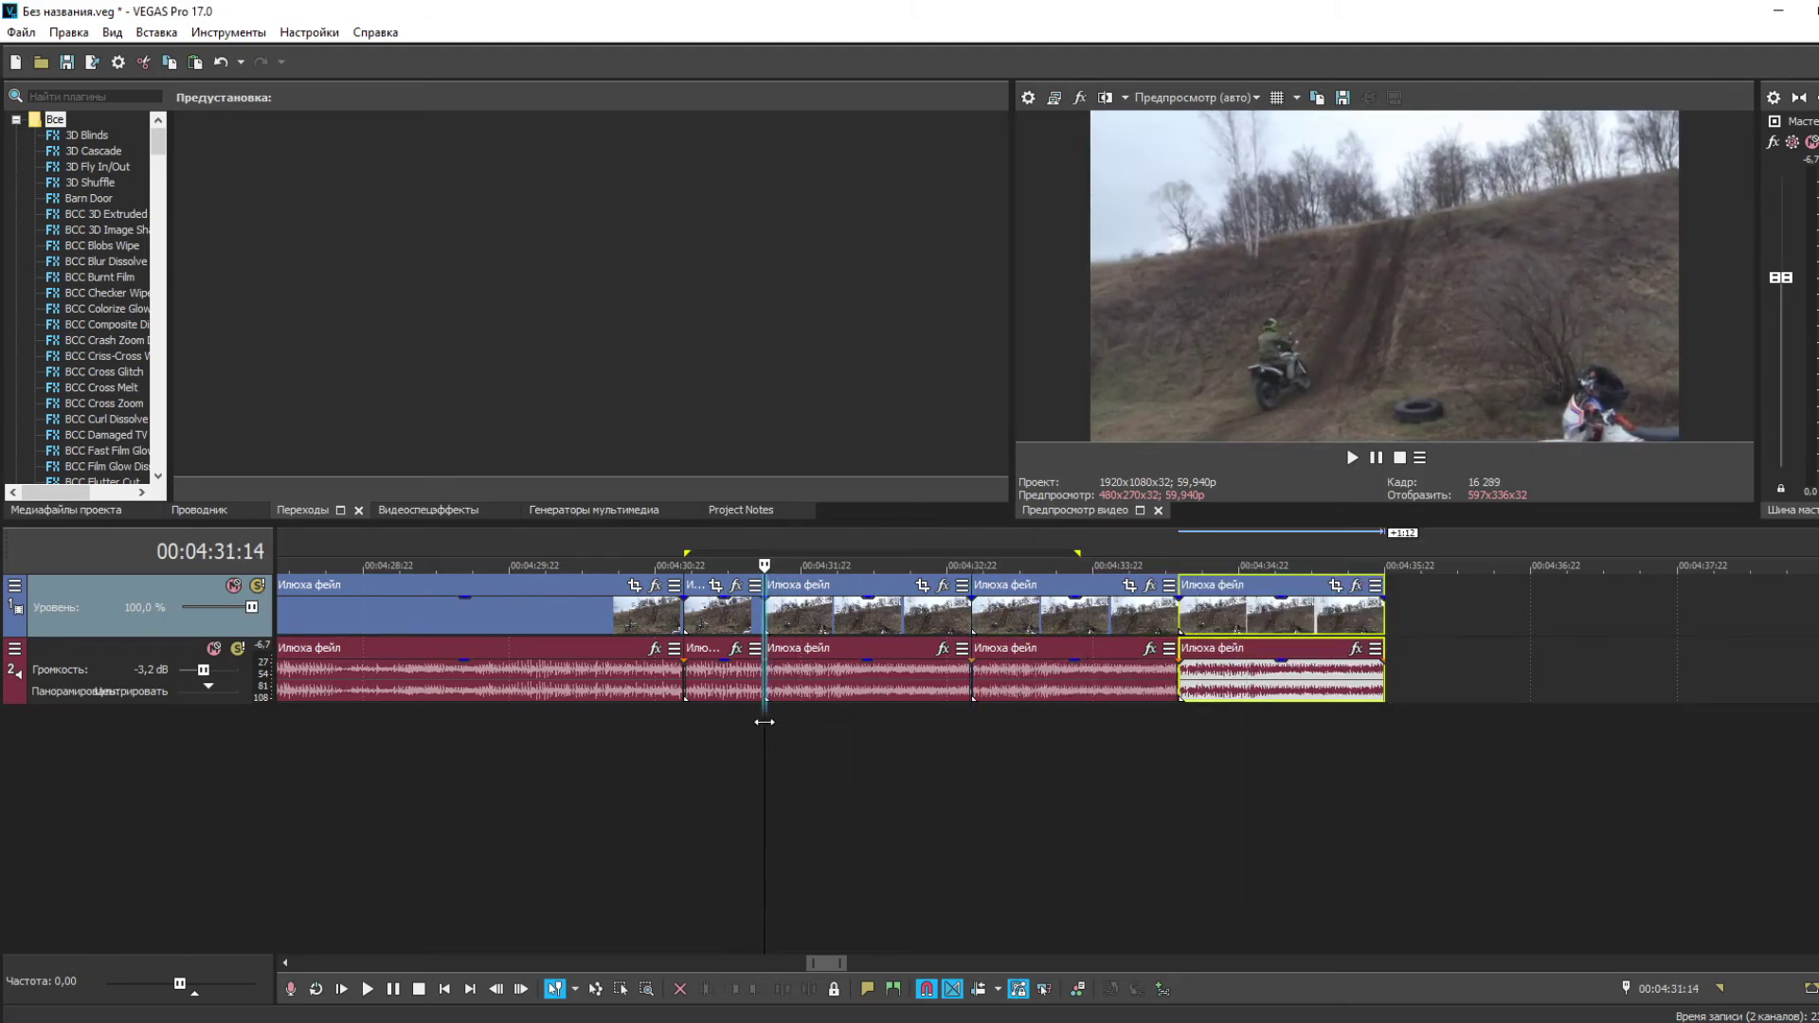
left_click(1352, 459)
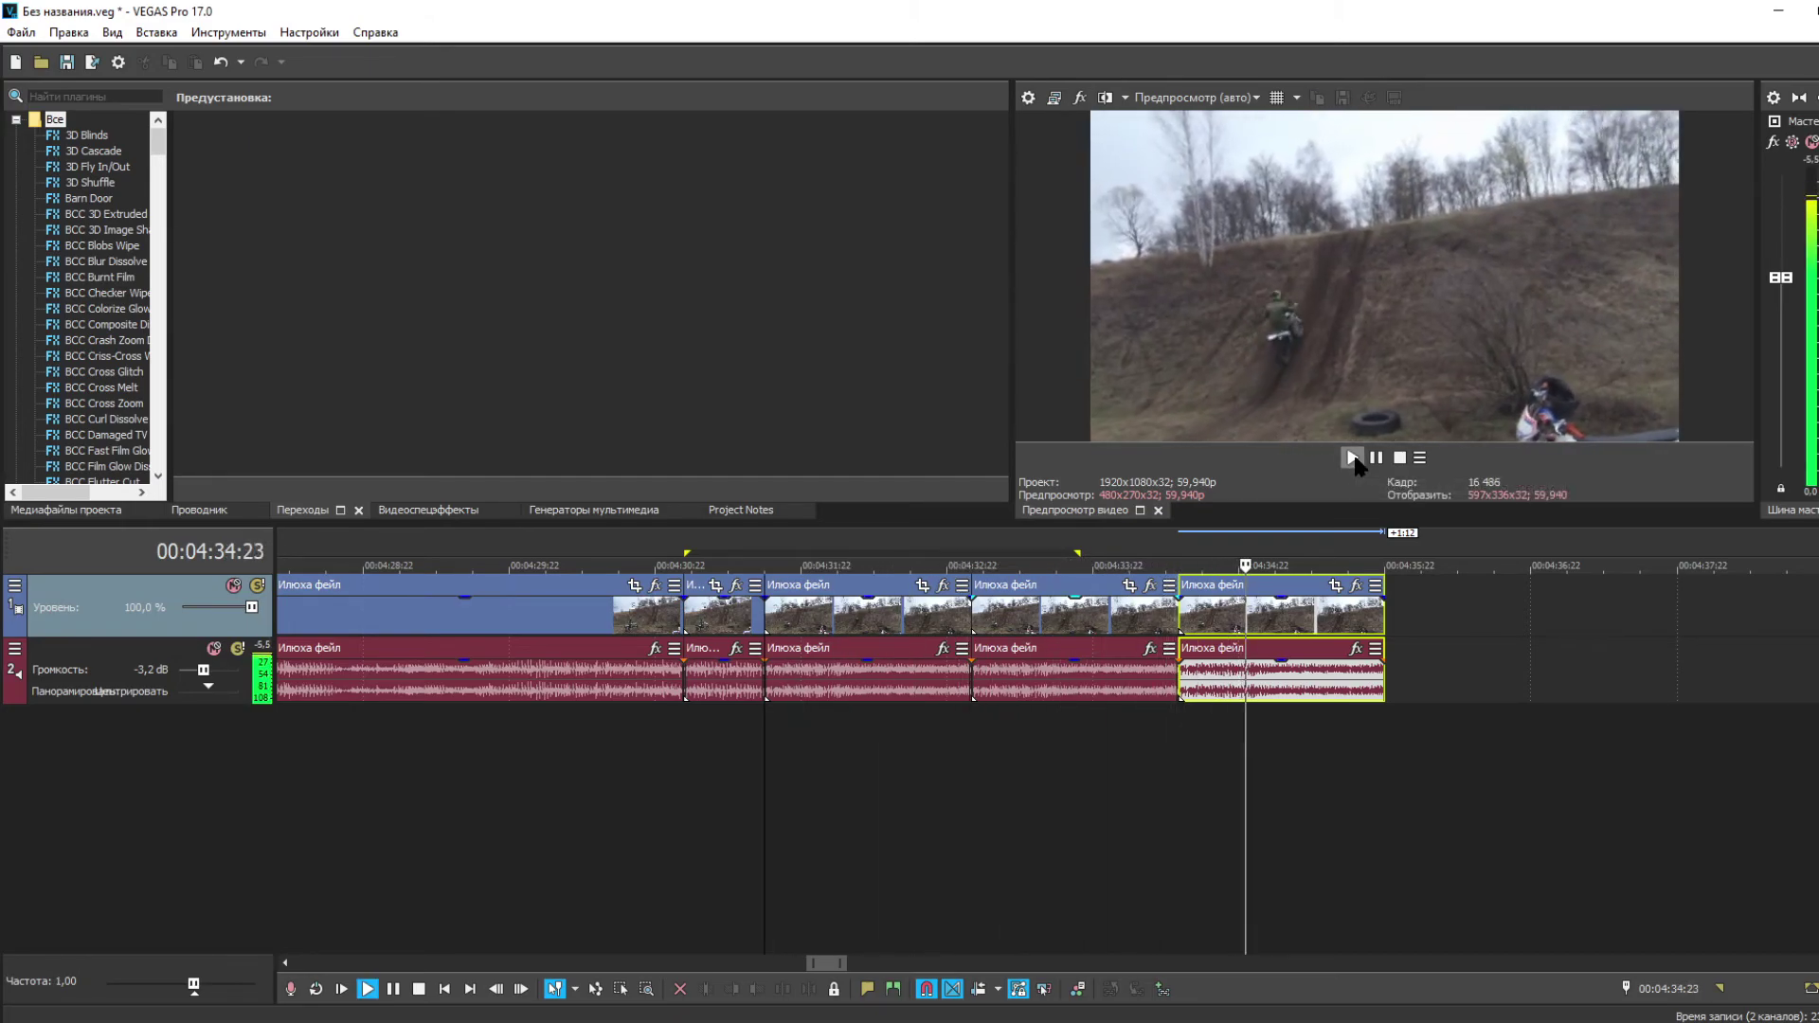
left_click(1077, 862)
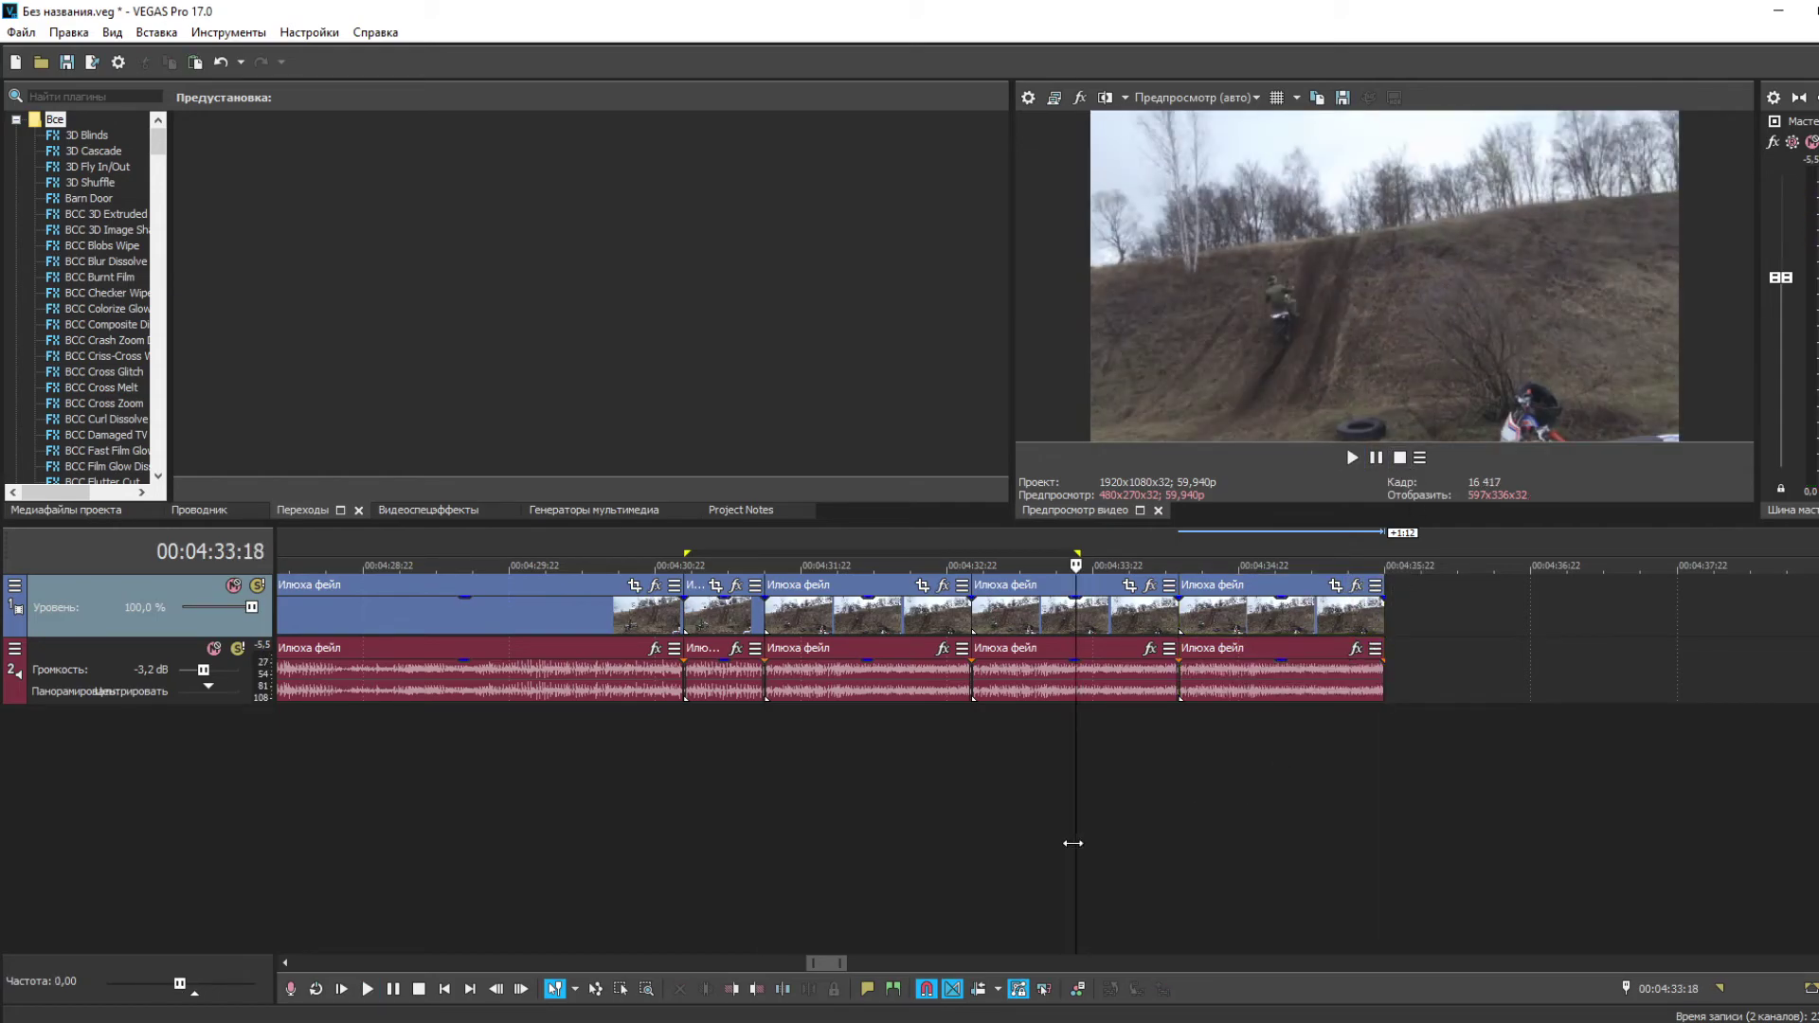
- Delete the long clip after the gap and select everything left on the timeline
left_click(92, 68)
key("ctrl+a")
scroll(898, 719, "down", 10)
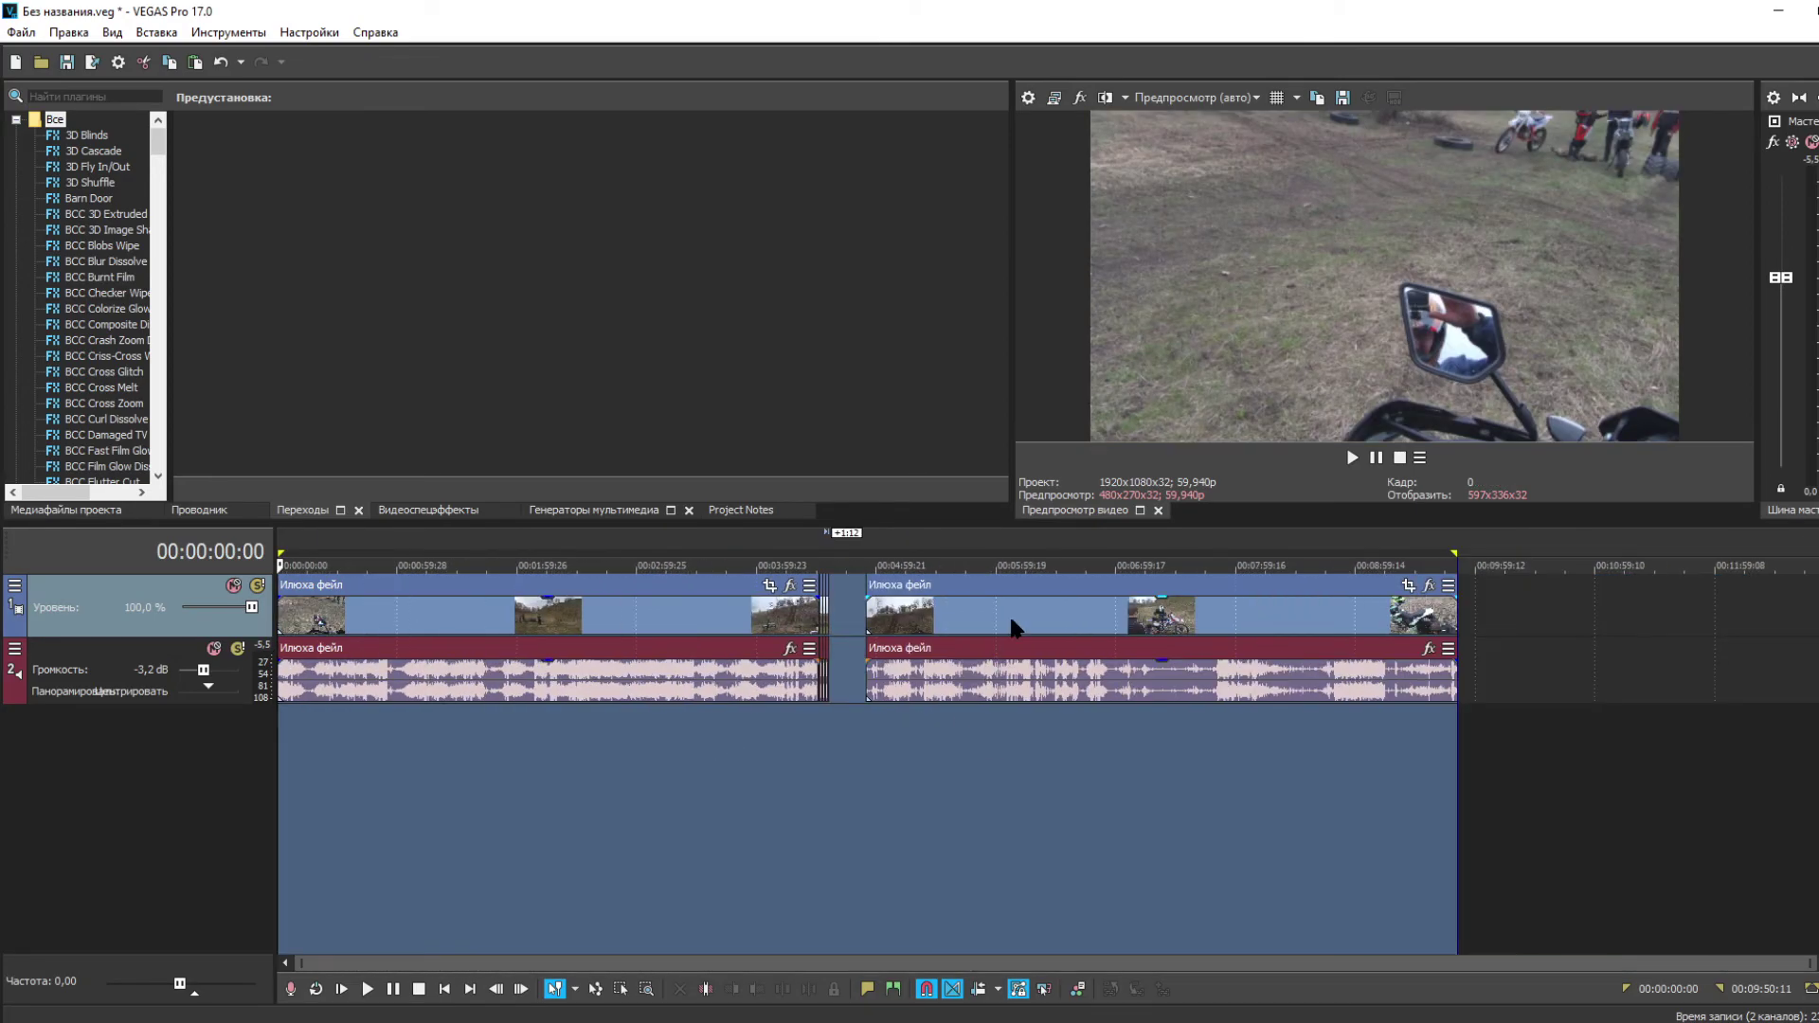
left_click(1012, 626)
key("Delete")
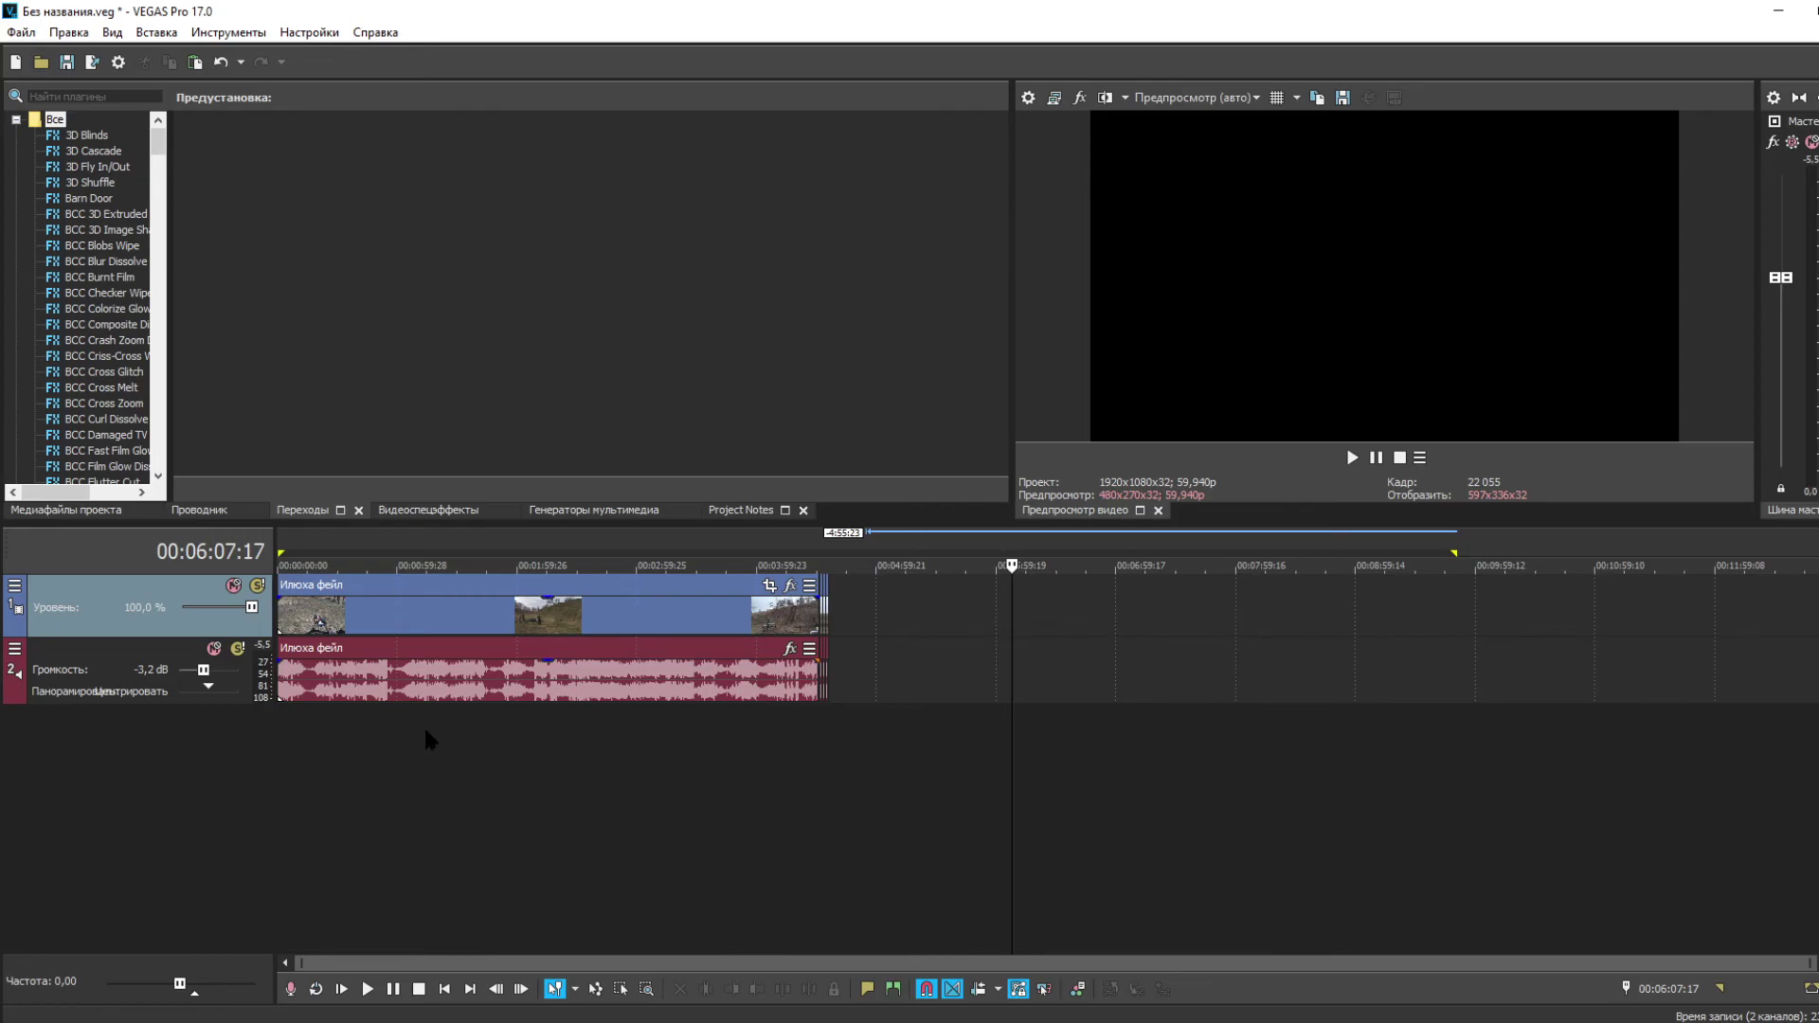
key("ctrl+a")
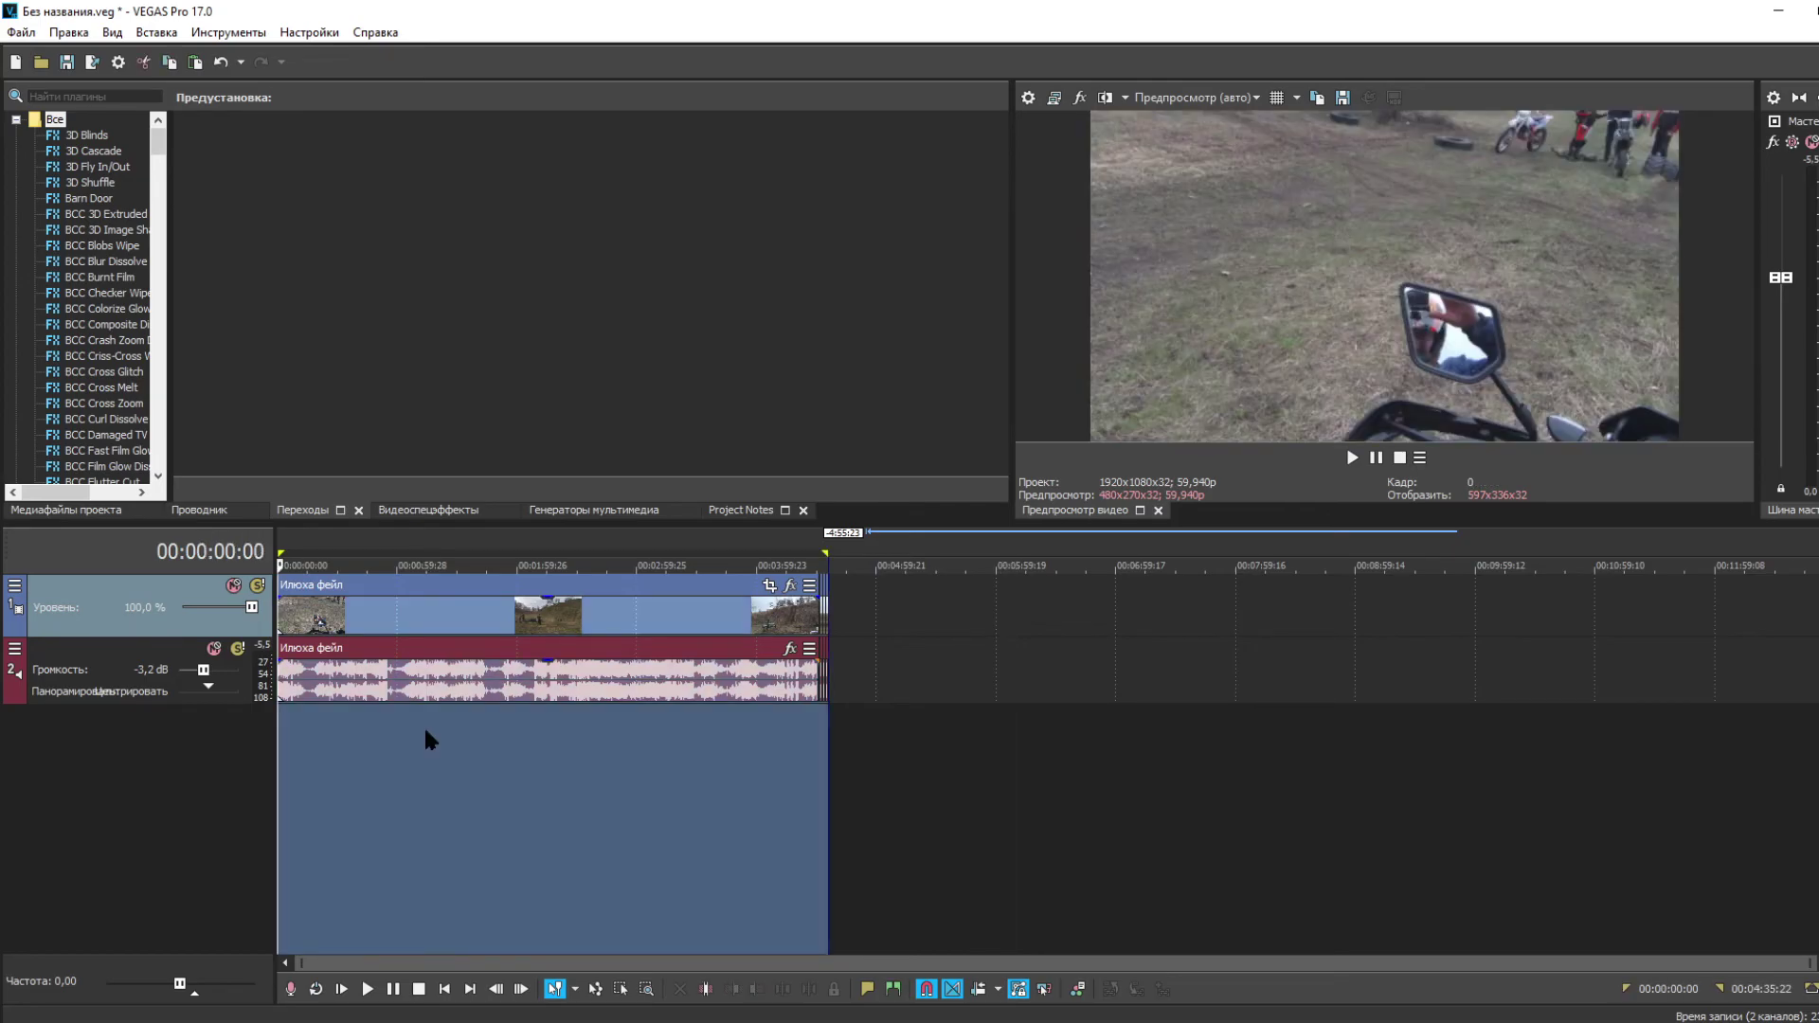